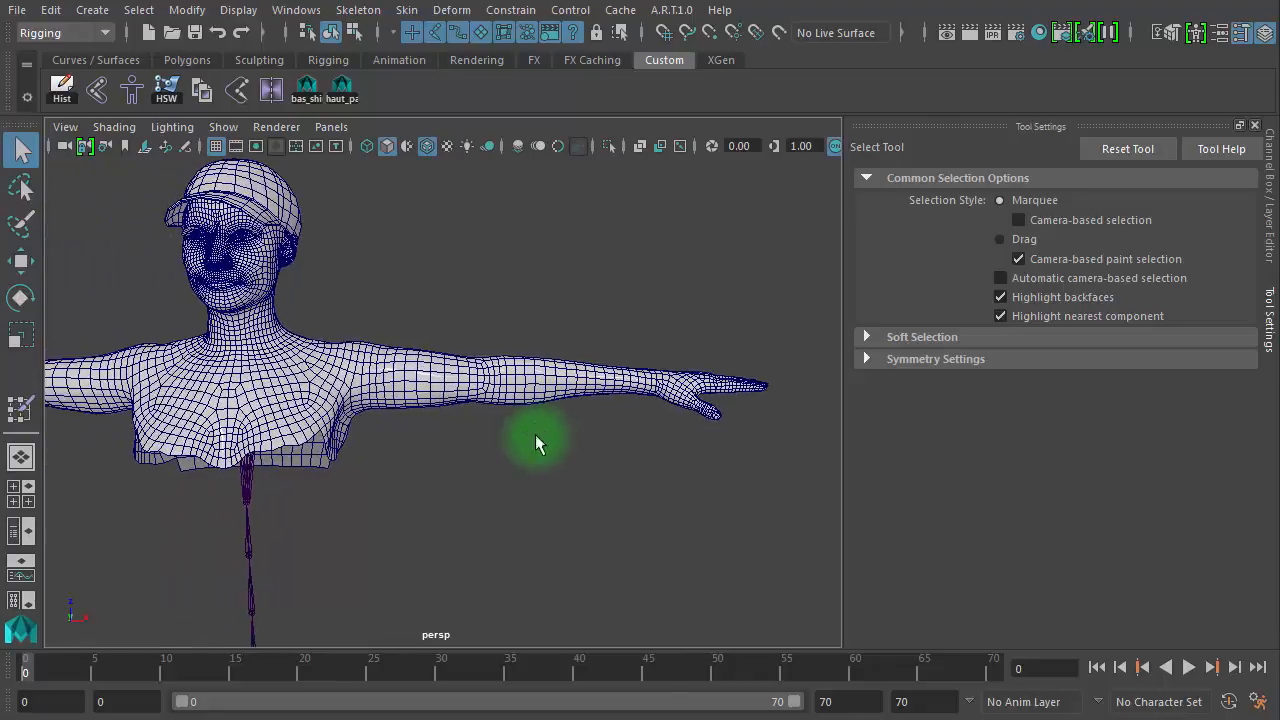
Inspect the upper-body mesh's skin influences and left arm joints with the Paint Skin Weights Tool, finishing with nothing selected
click(359, 407)
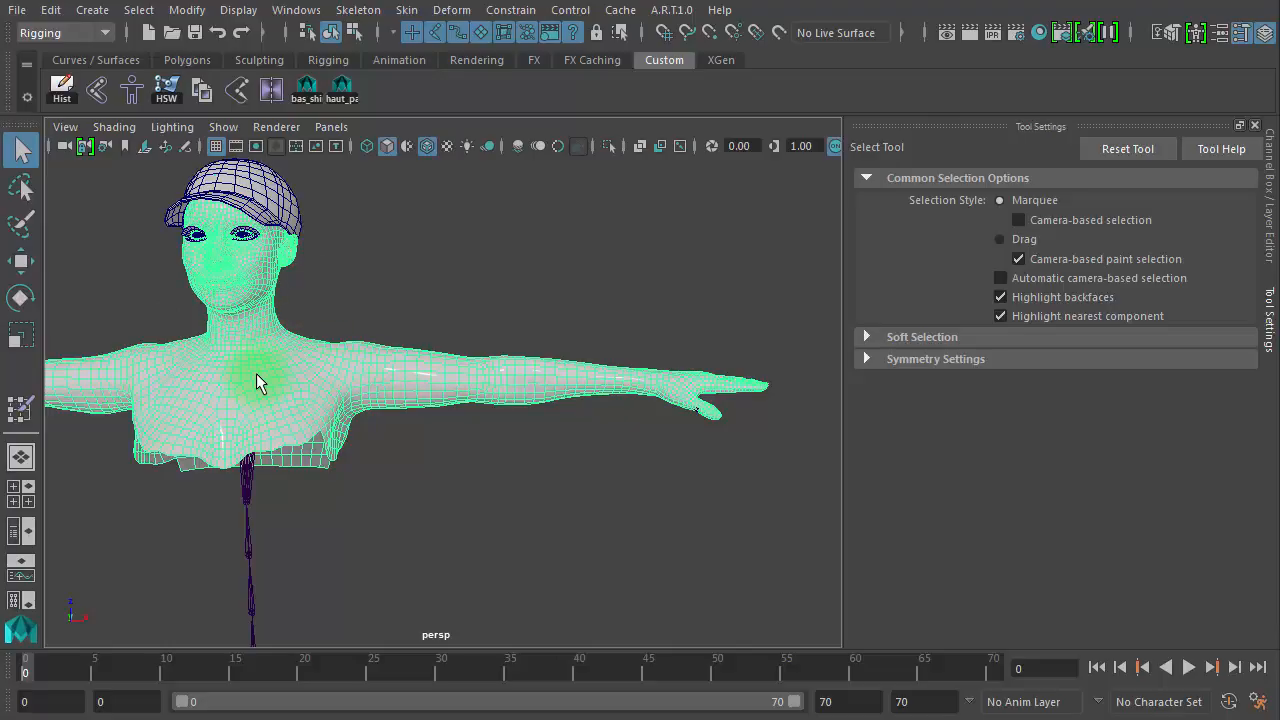
alt+right_drag(300, 434, 503, 447)
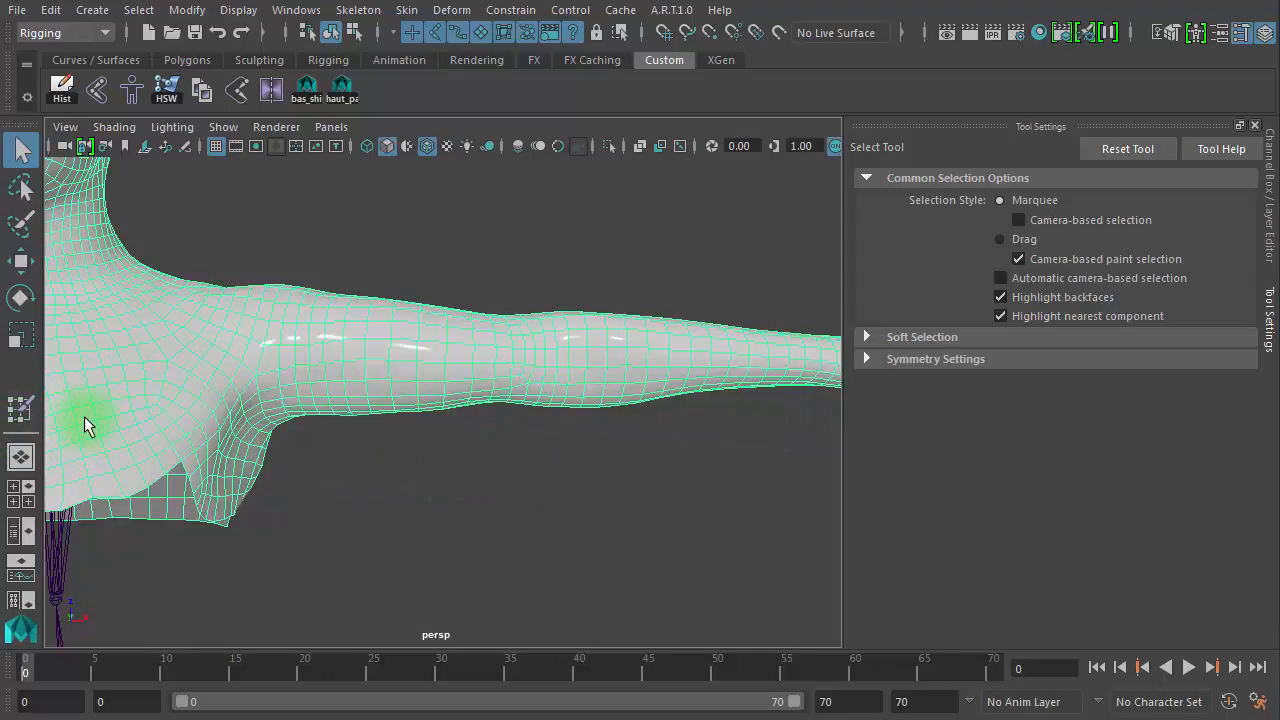
click(455, 465)
click(257, 449)
click(20, 410)
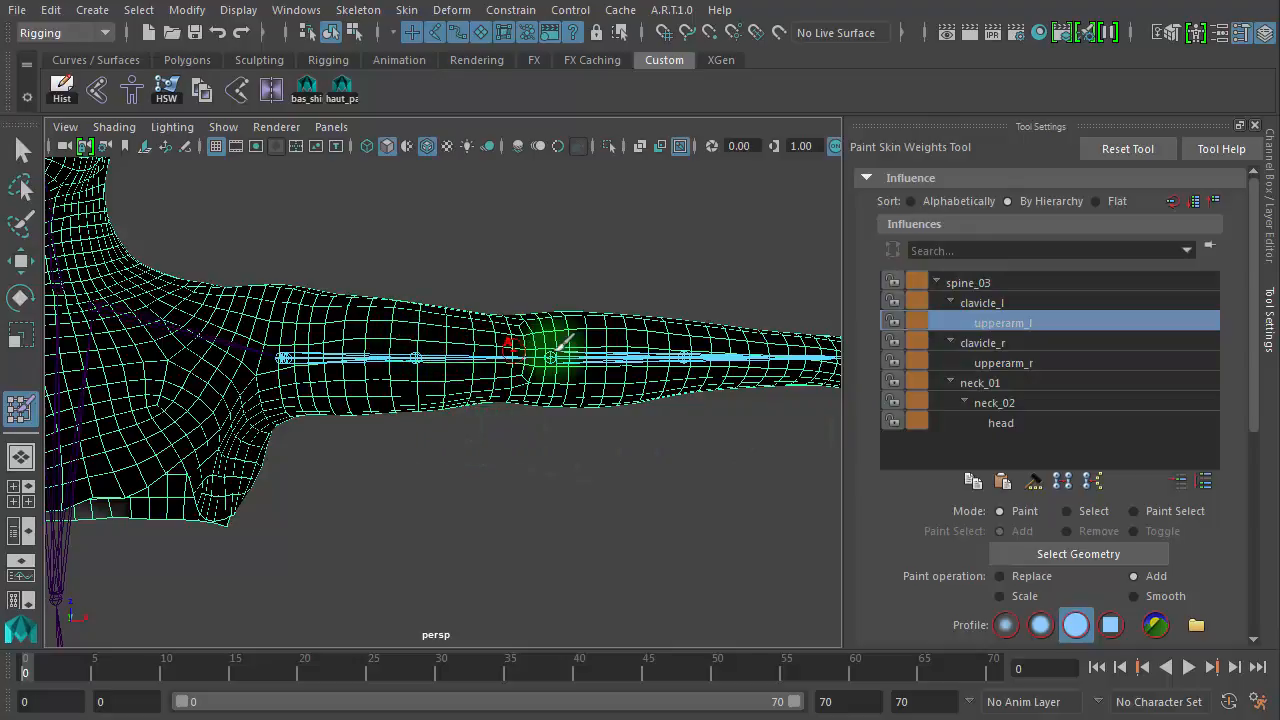
alt+right_drag(688, 442, 588, 443)
alt+middle_drag(668, 443, 429, 472)
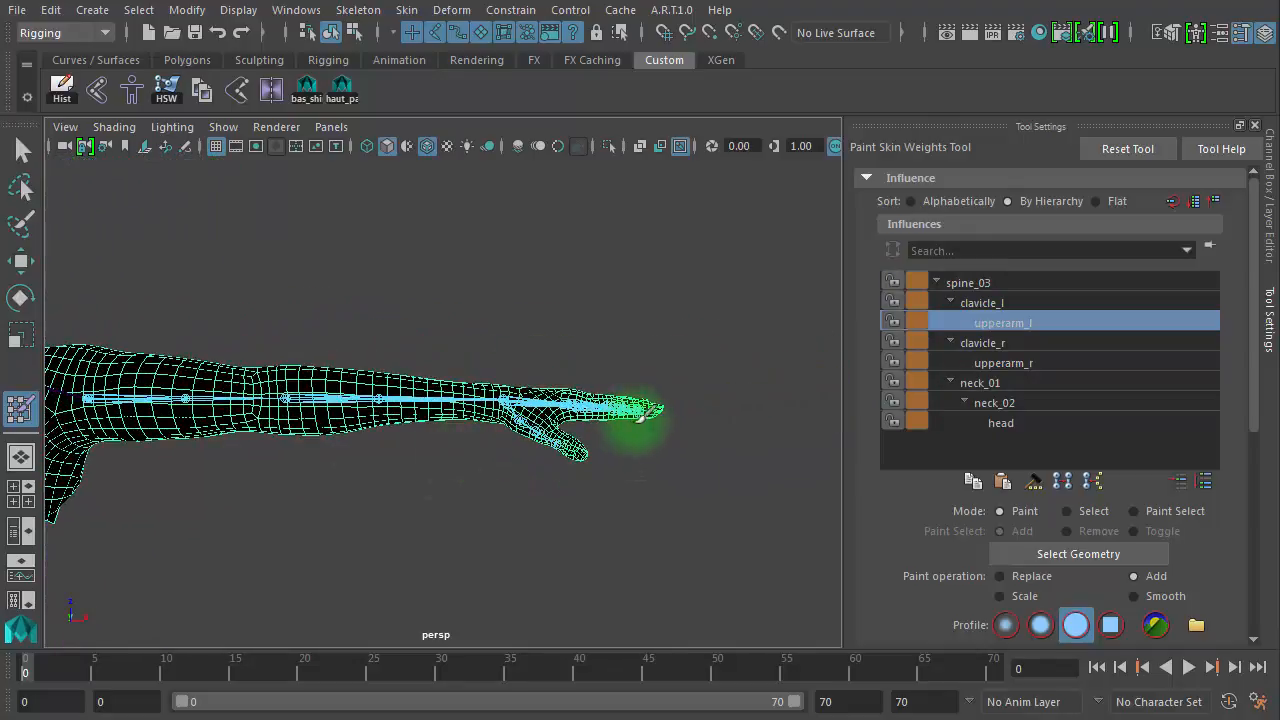
click(22, 150)
click(333, 240)
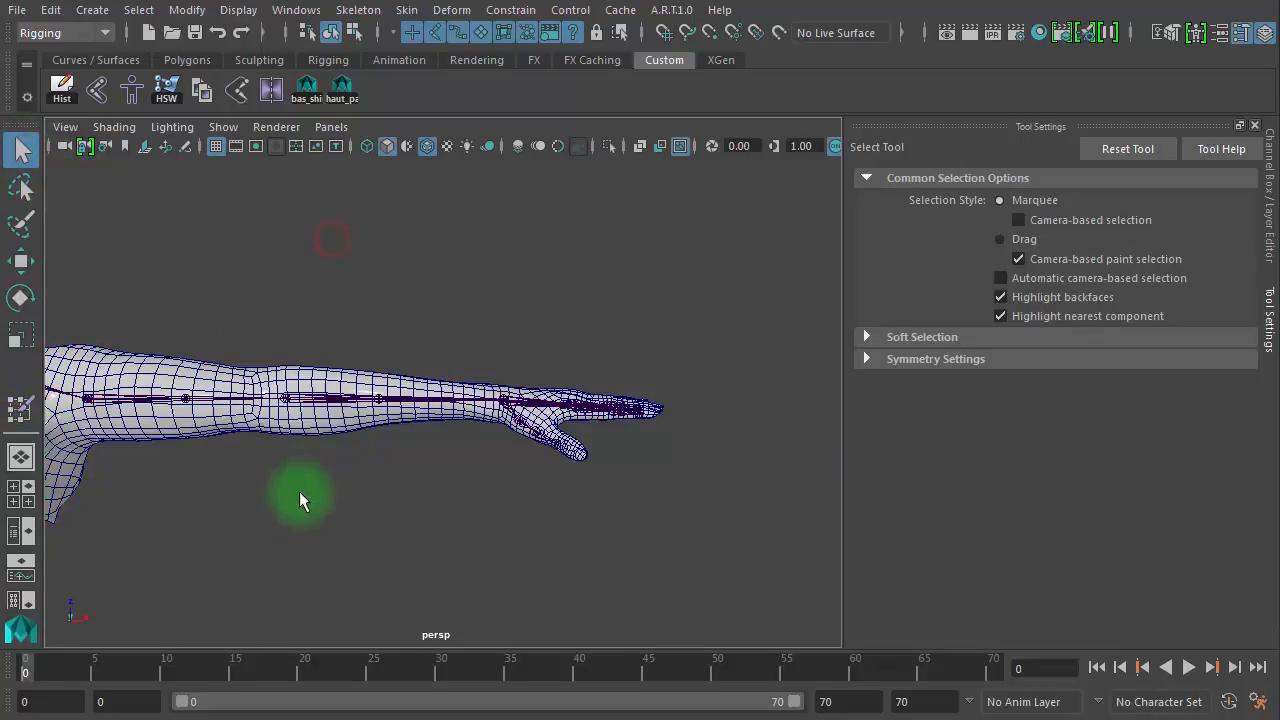
Open the Outliner over the viewport and select the root joint
alt+middle_drag(350, 535, 488, 517)
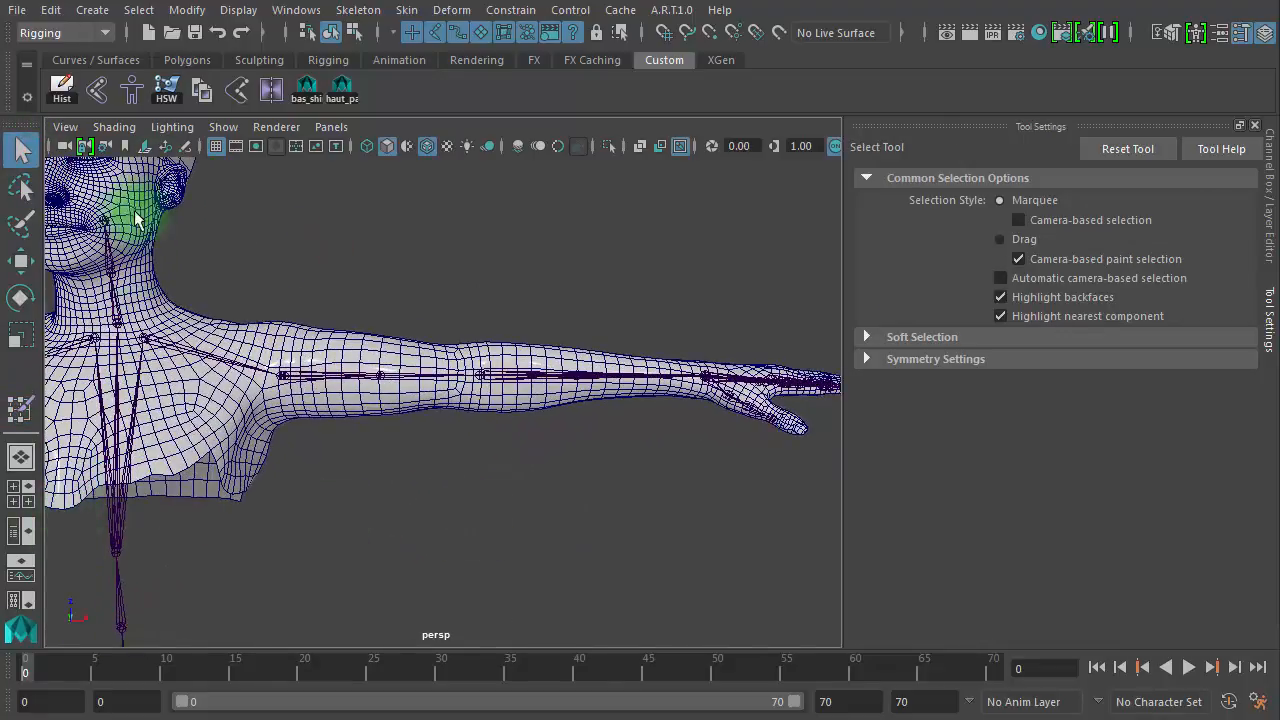
click(310, 14)
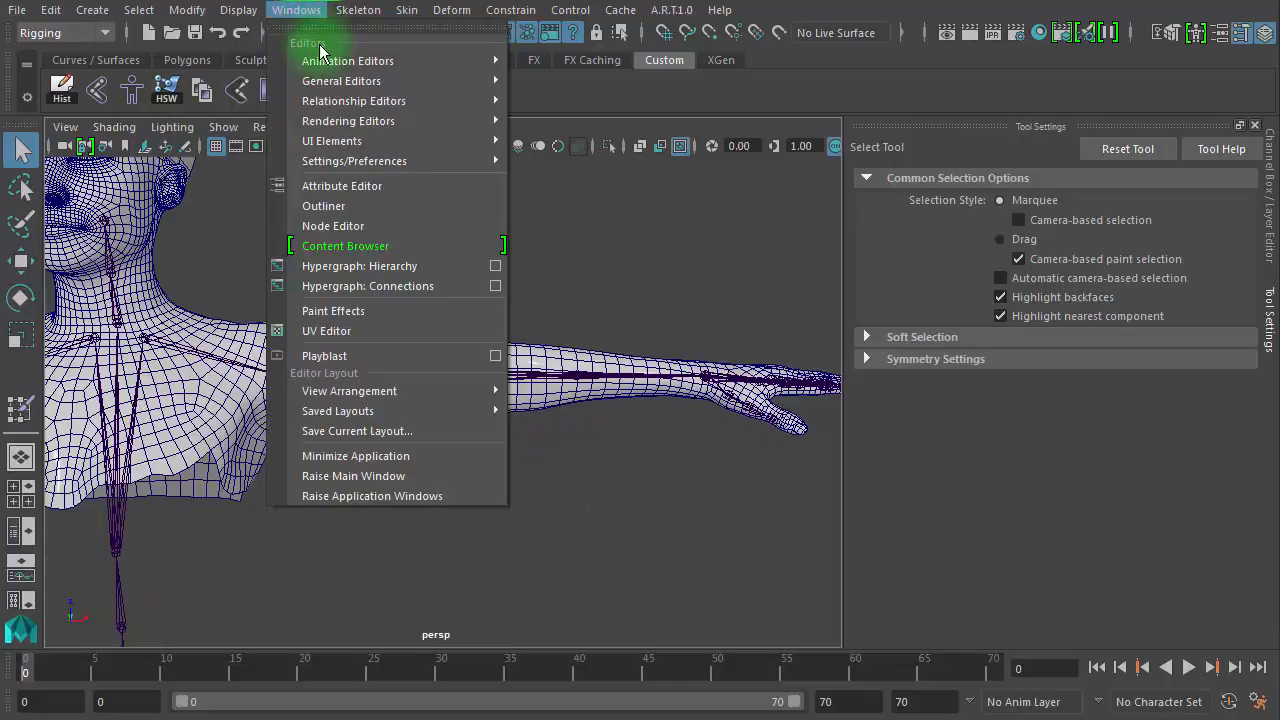
mouse_move(335, 90)
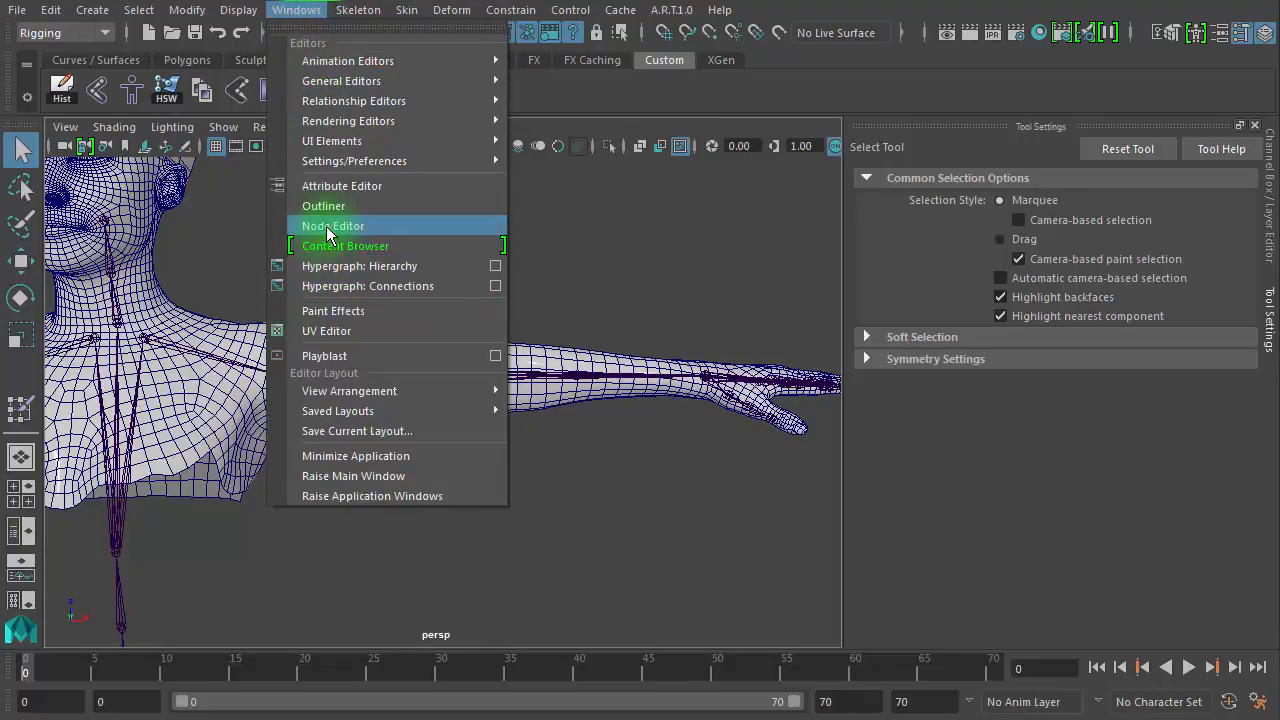
click(334, 209)
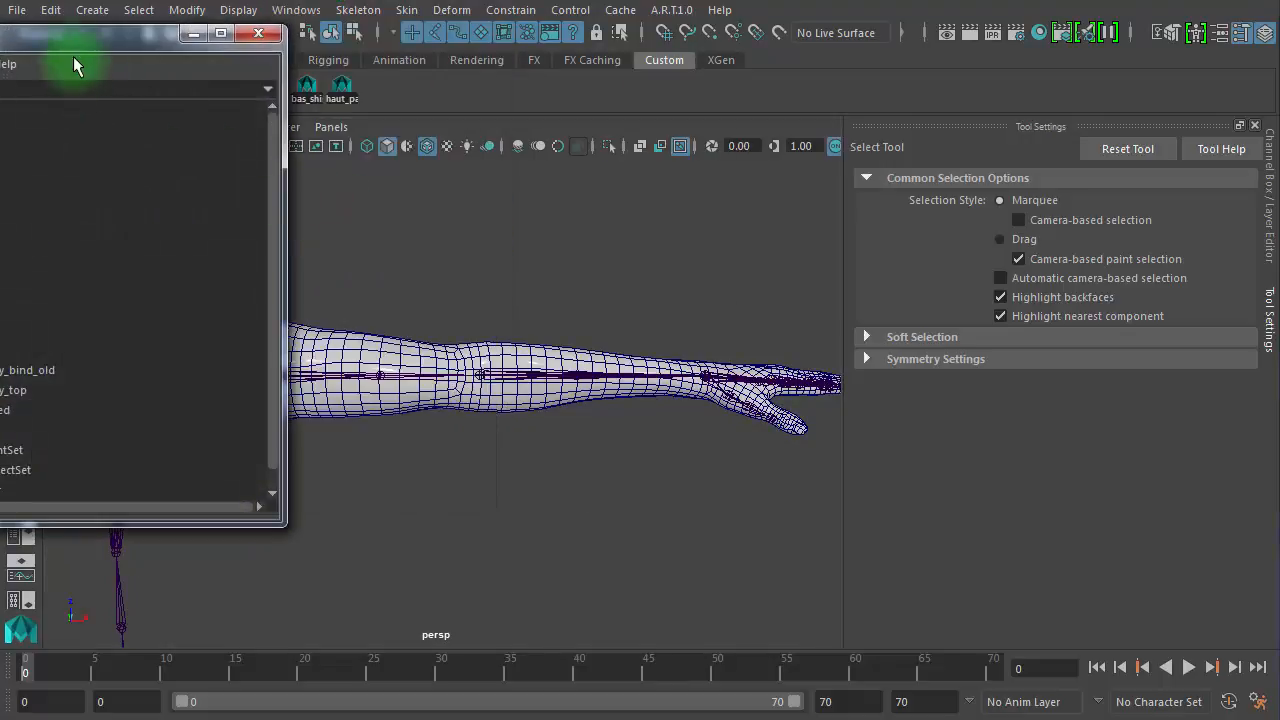
drag(77, 63, 701, 61)
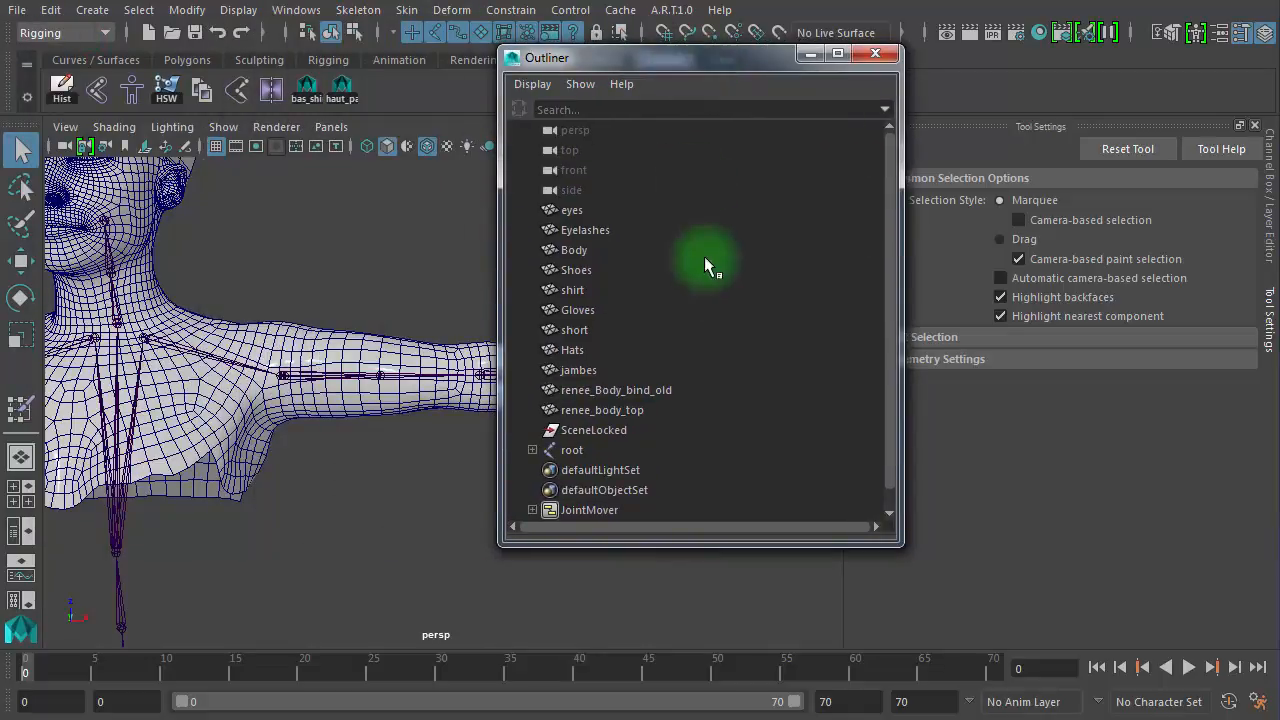
click(571, 450)
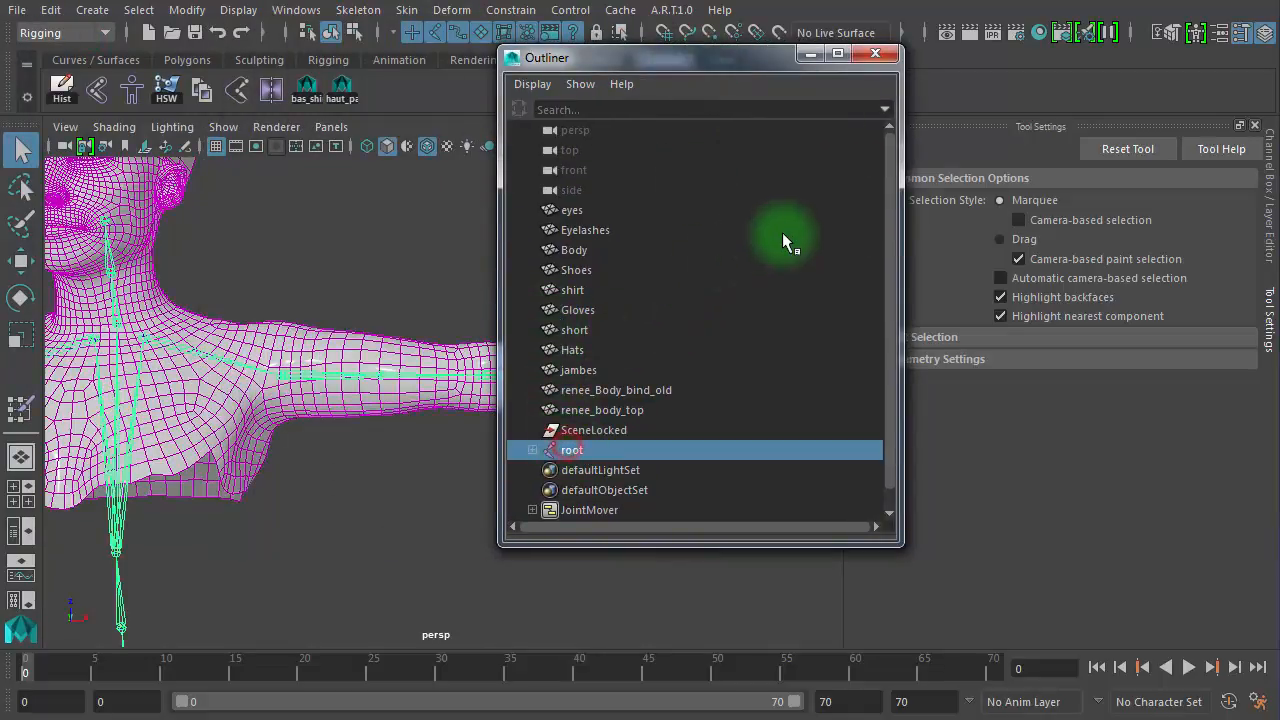
Expand the root joint's hierarchy in the Outliner through pelvis, spine_01 and spine_02 to the children of spine_03
scroll(893, 212, down, 1)
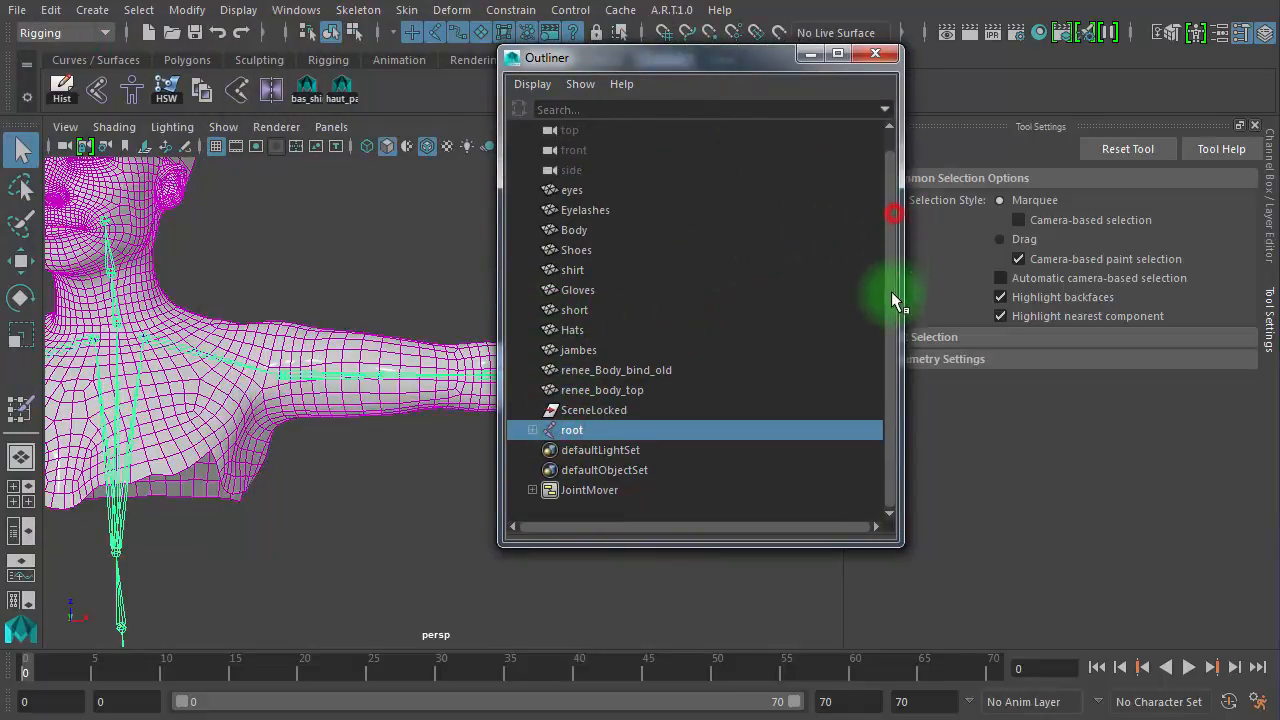
click(533, 430)
click(544, 450)
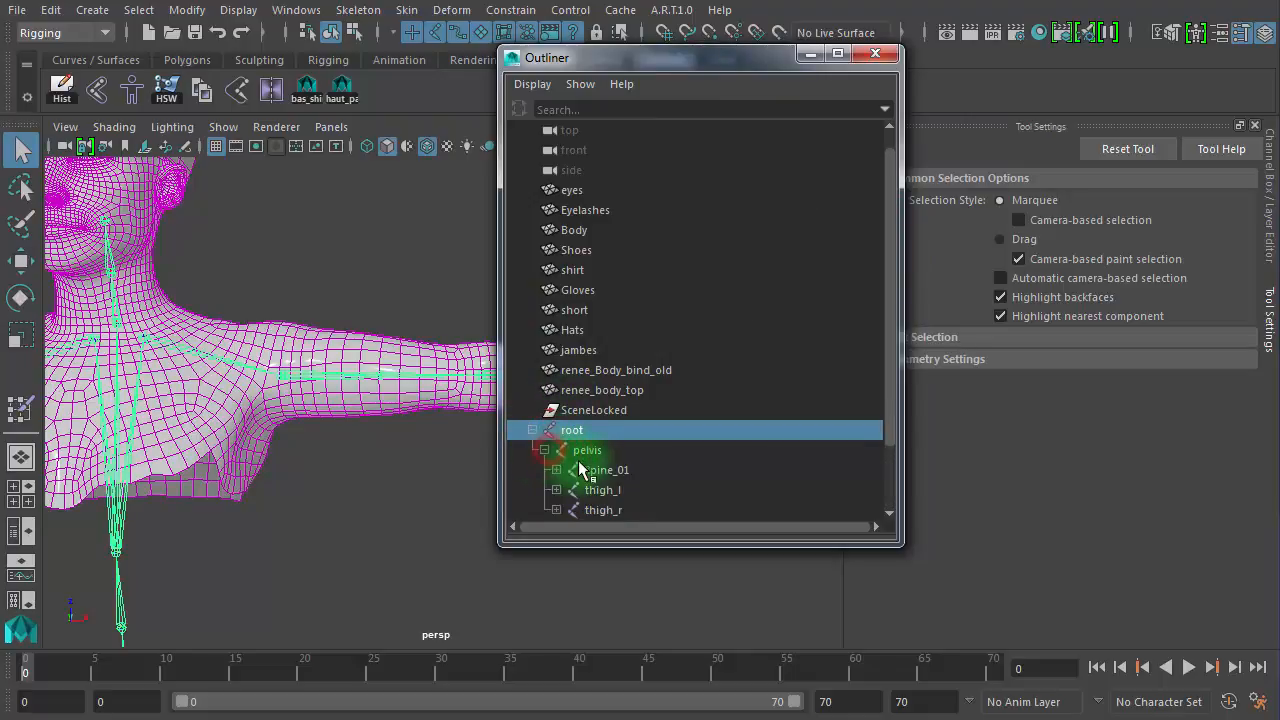
click(623, 471)
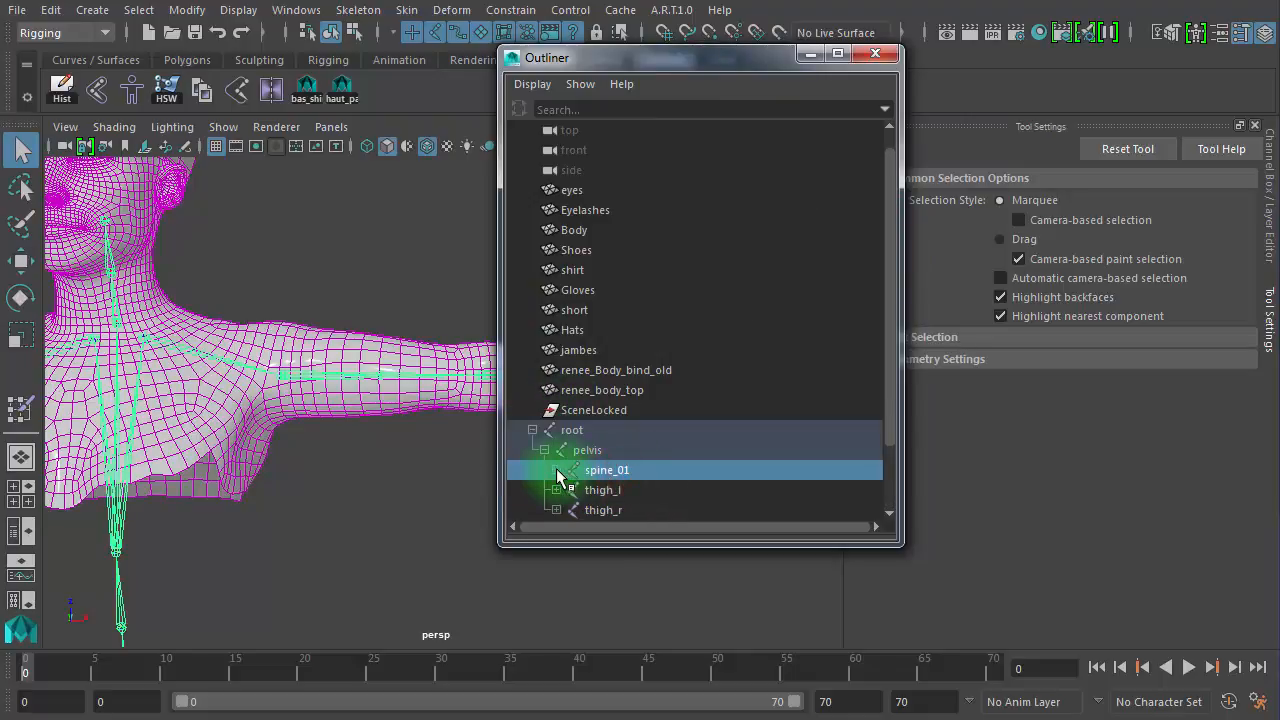
click(556, 470)
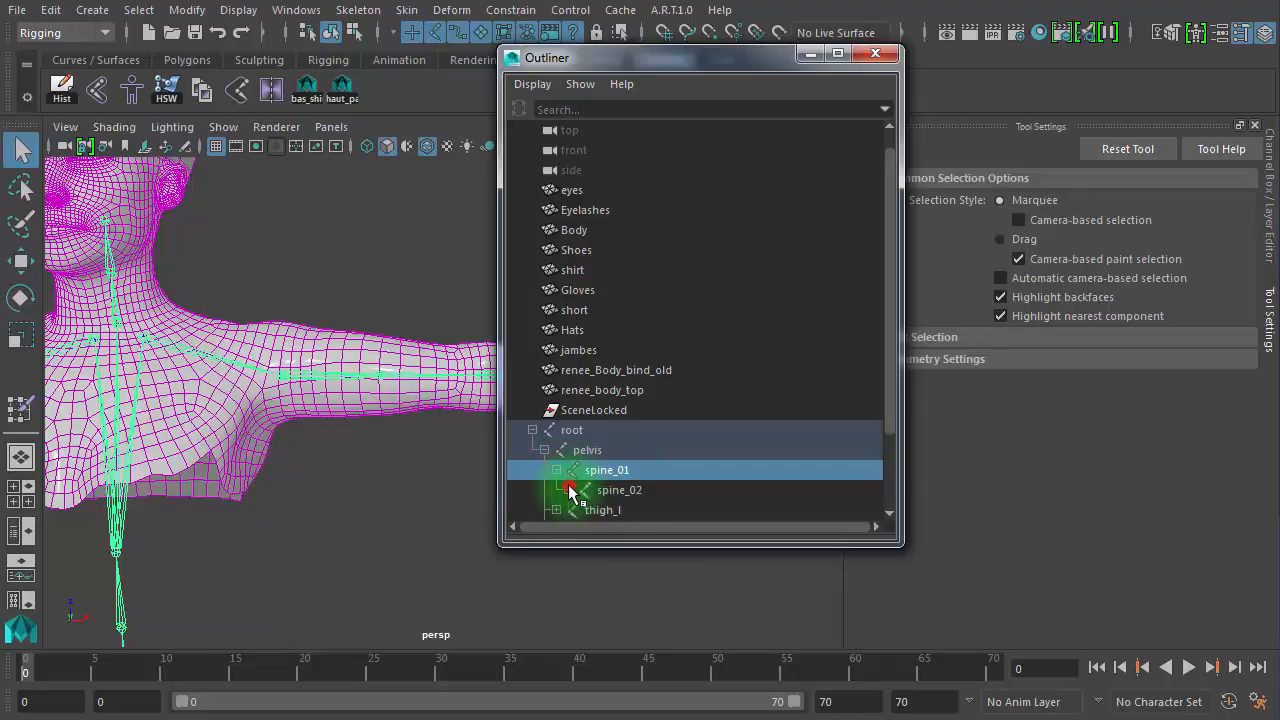
click(568, 490)
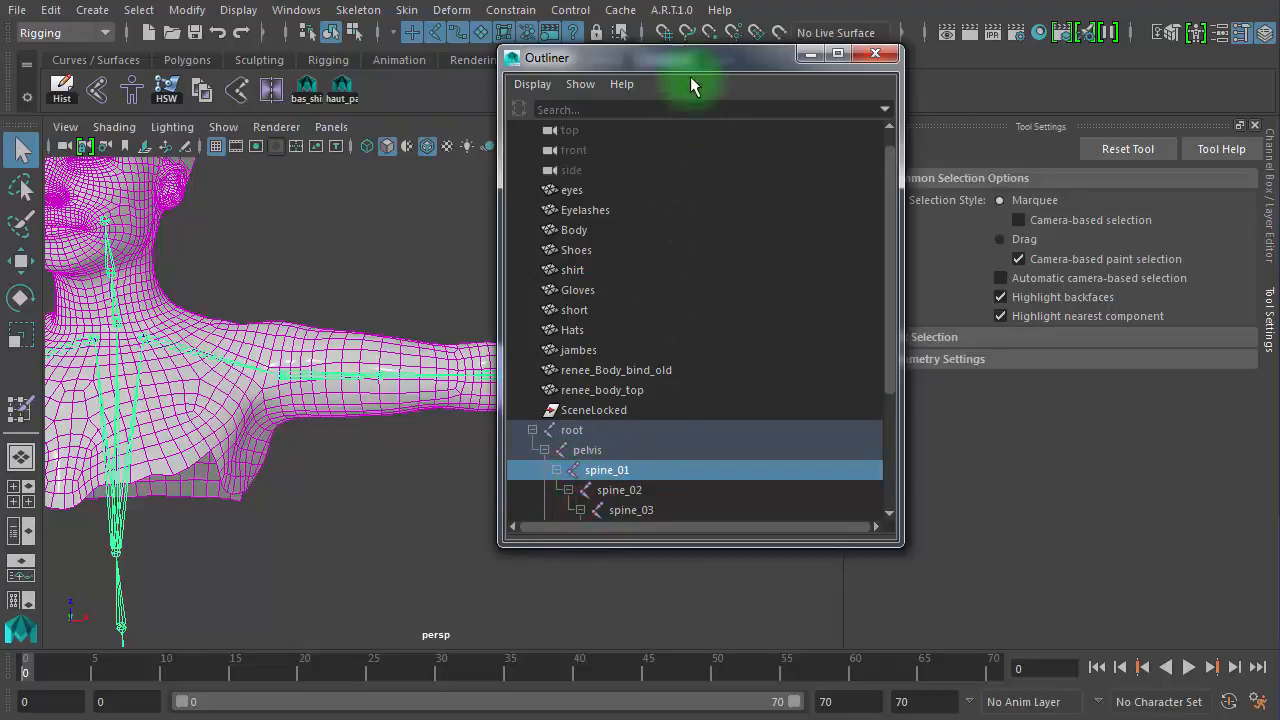
drag(692, 85, 492, 54)
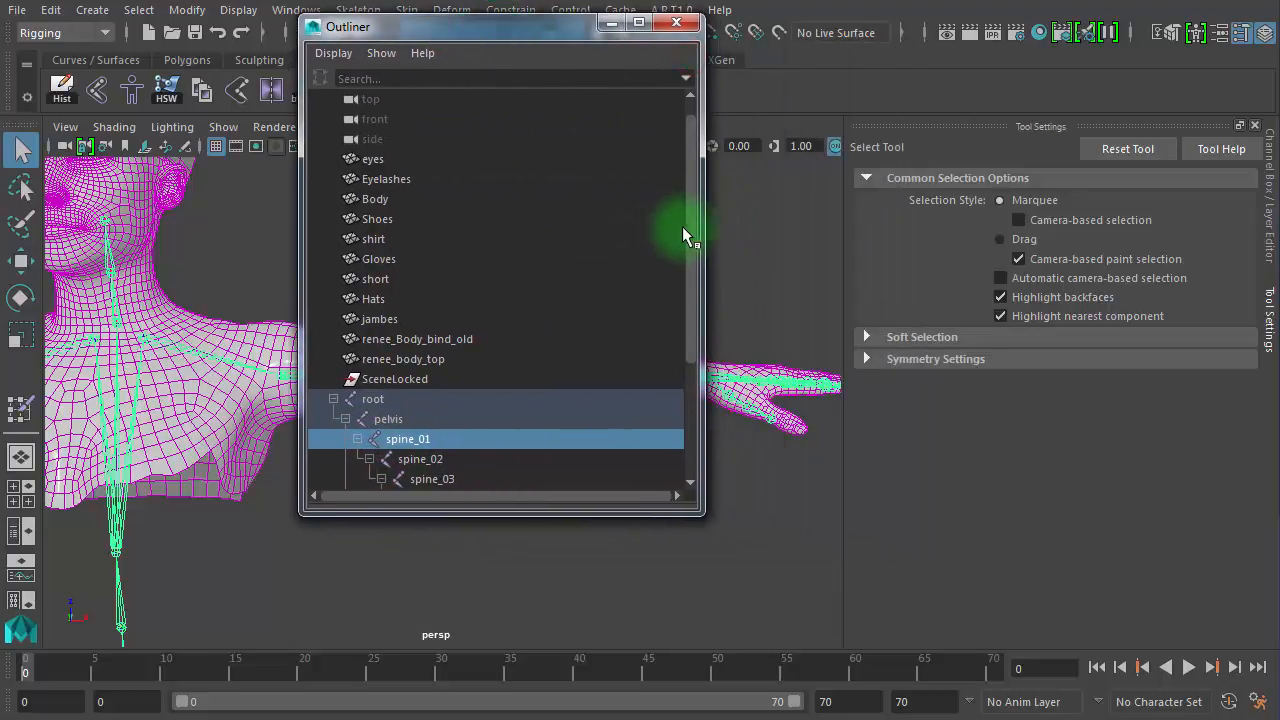
drag(693, 311, 691, 423)
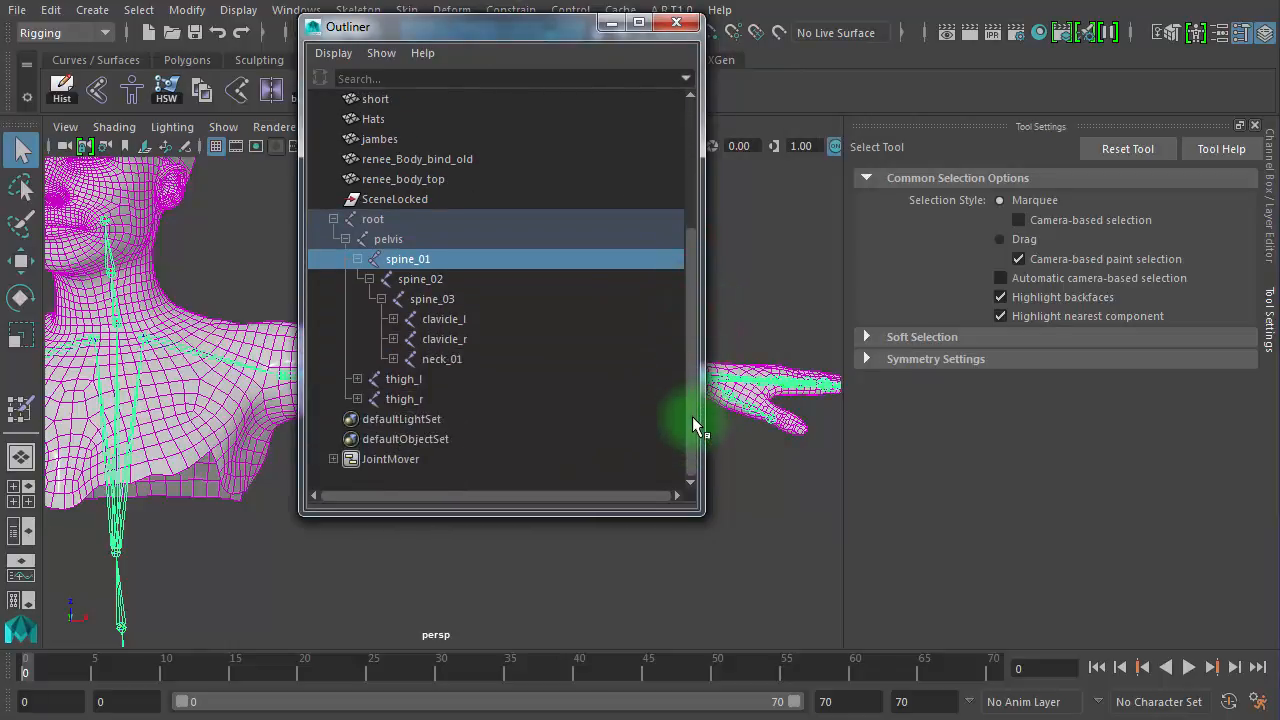
Select clavicle_l and expand its entire joint hierarchy down to the finger joints
click(462, 320)
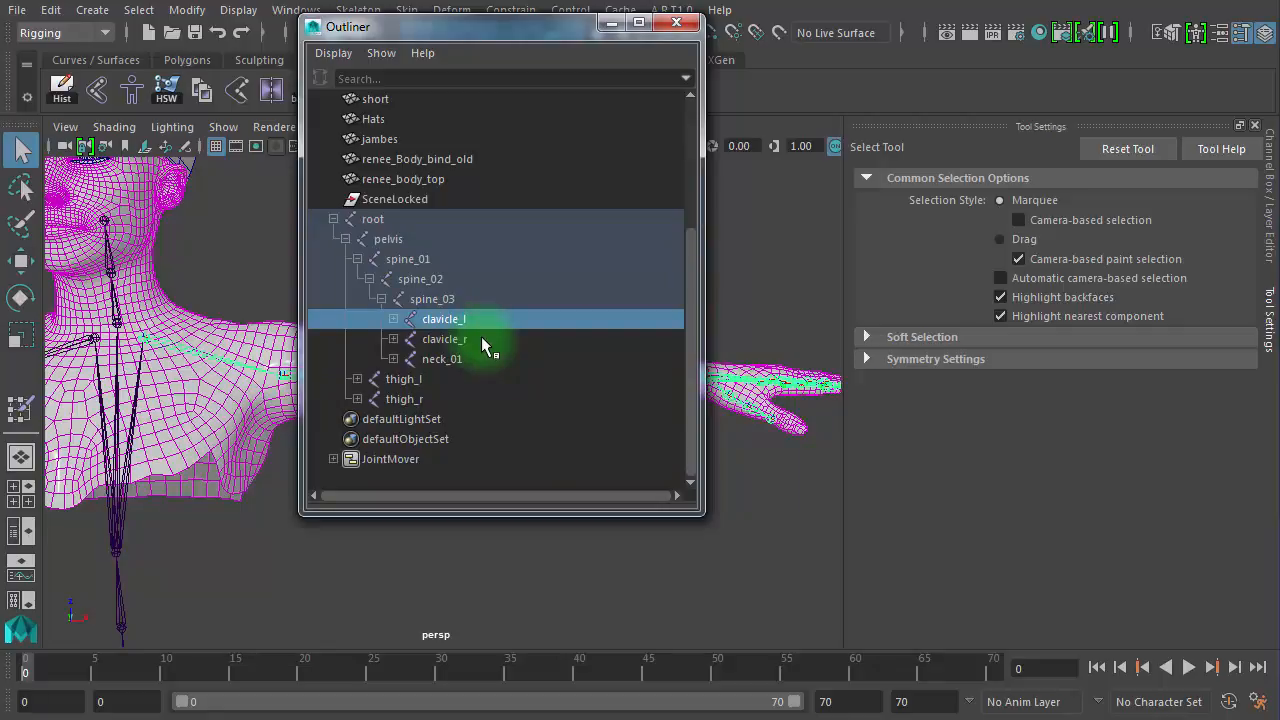
click(481, 339)
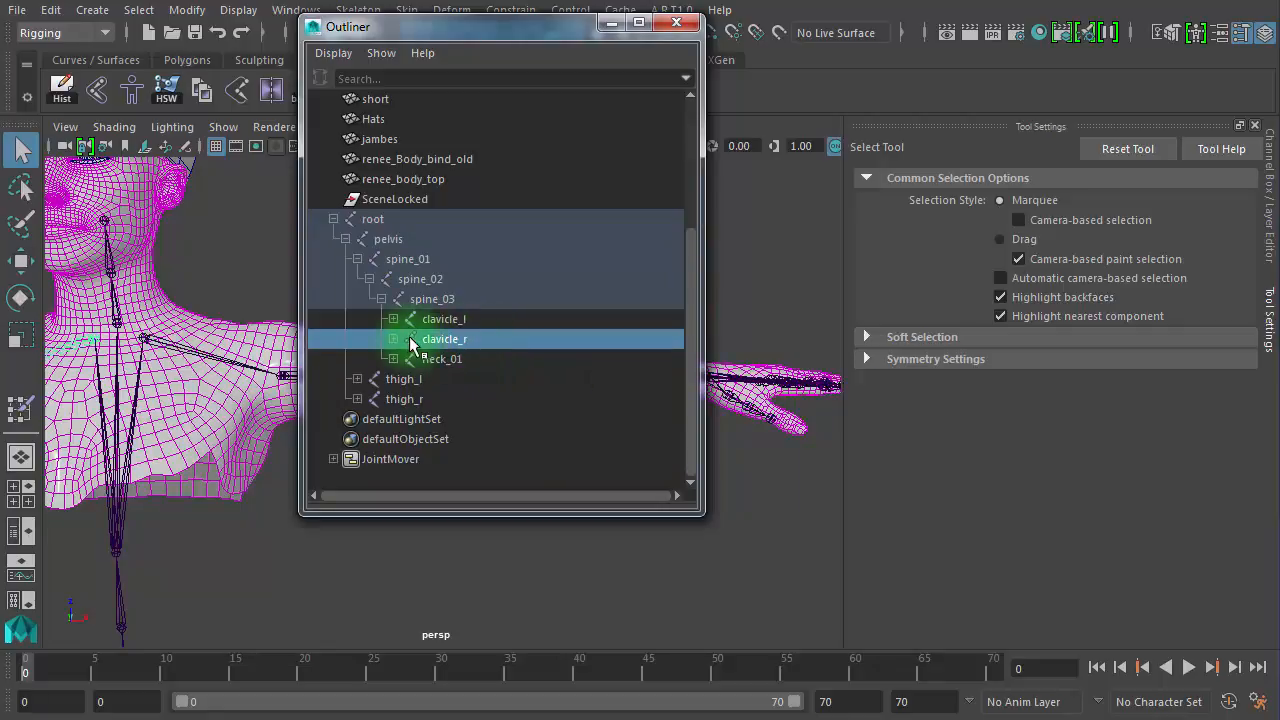
drag(410, 345, 396, 345)
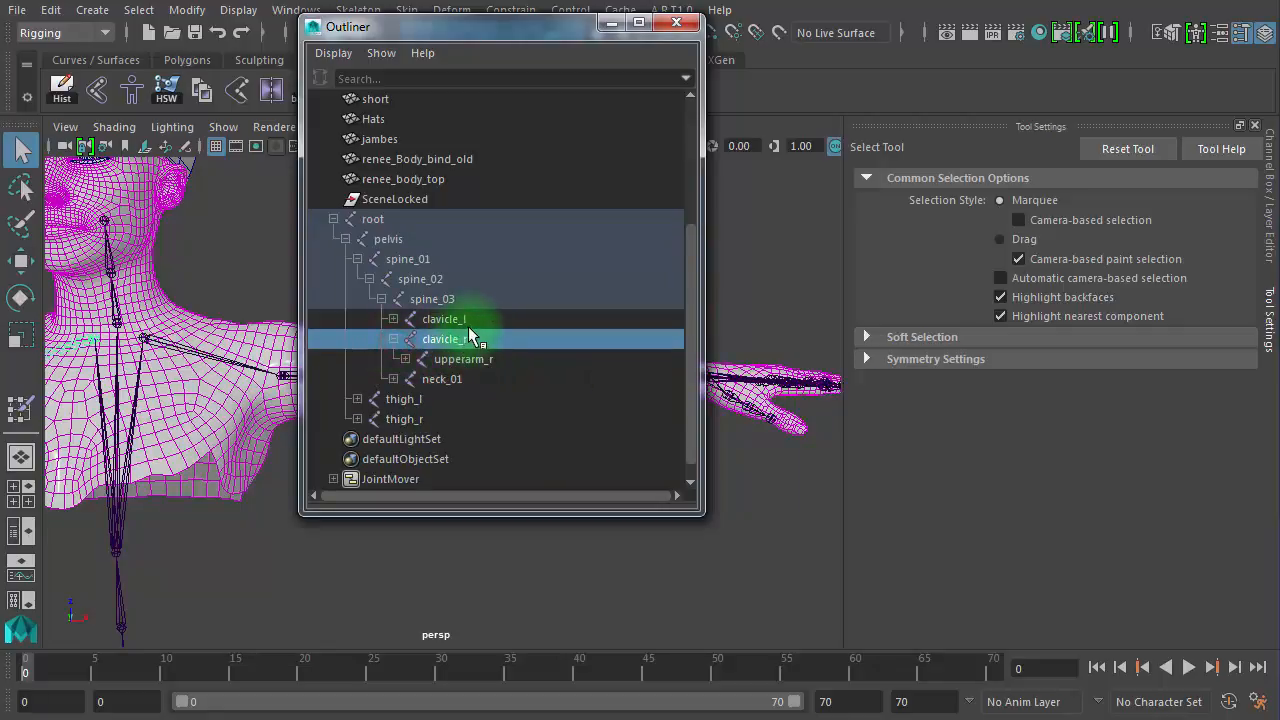
click(470, 318)
click(394, 319)
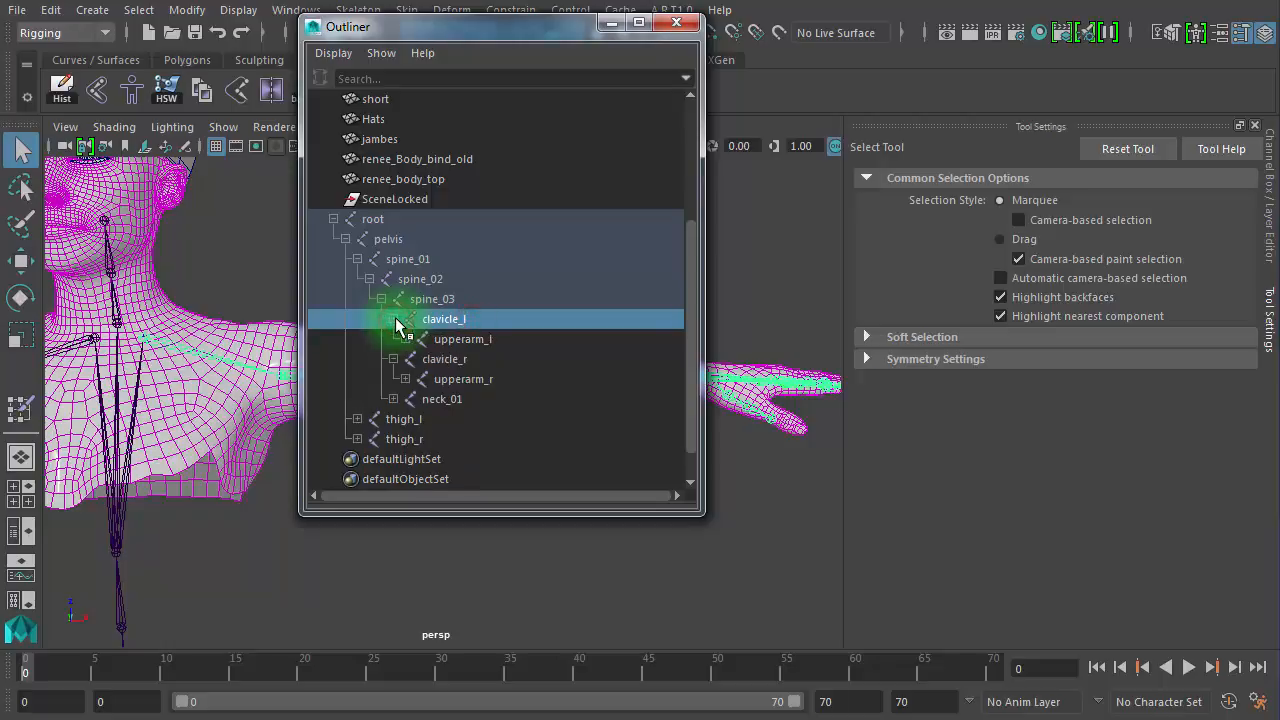
click(395, 320)
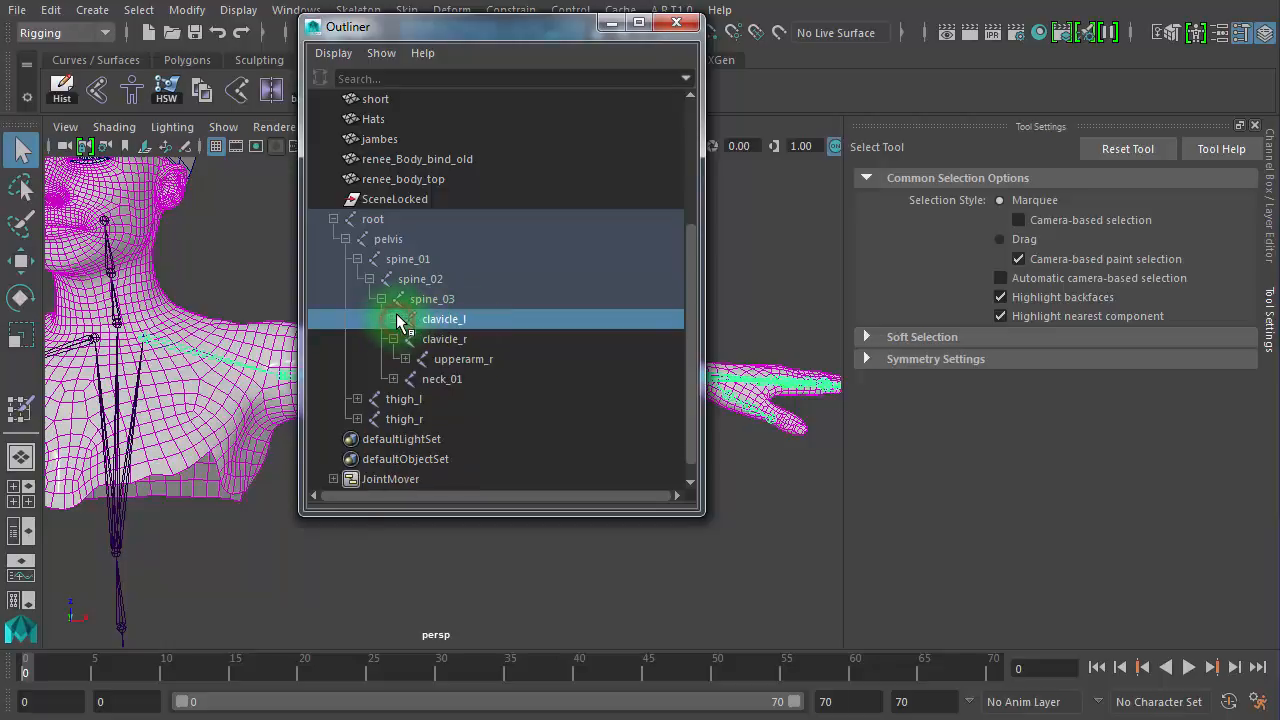
shift+click(395, 319)
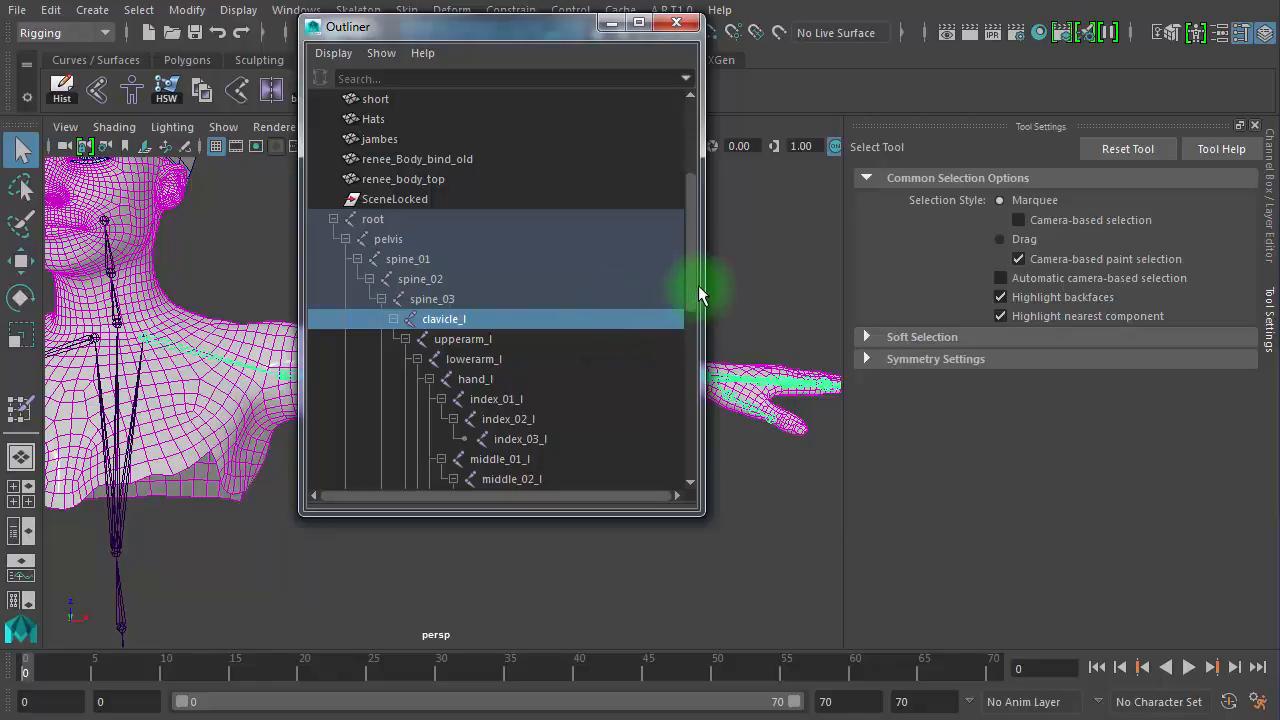
Extend the selection from clavicle_l through all left arm, finger and twist joints to upperarm_twist_02_l
drag(691, 295, 707, 440)
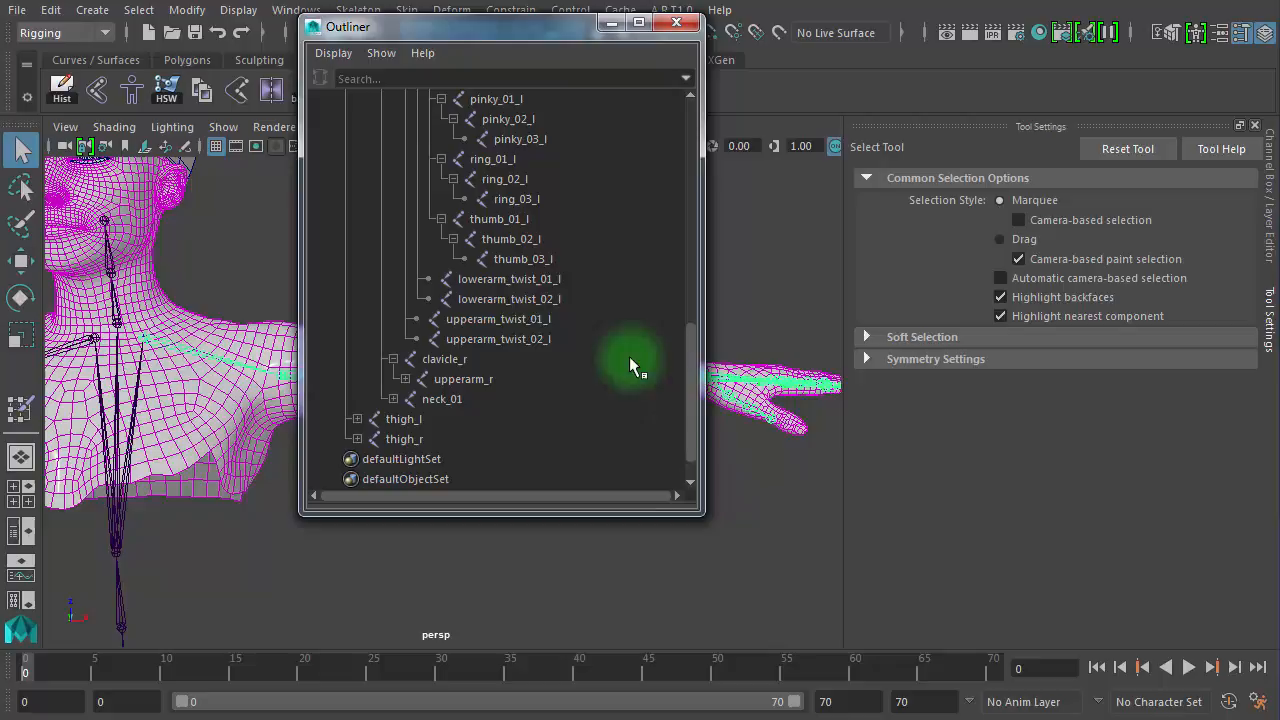
shift+click(540, 266)
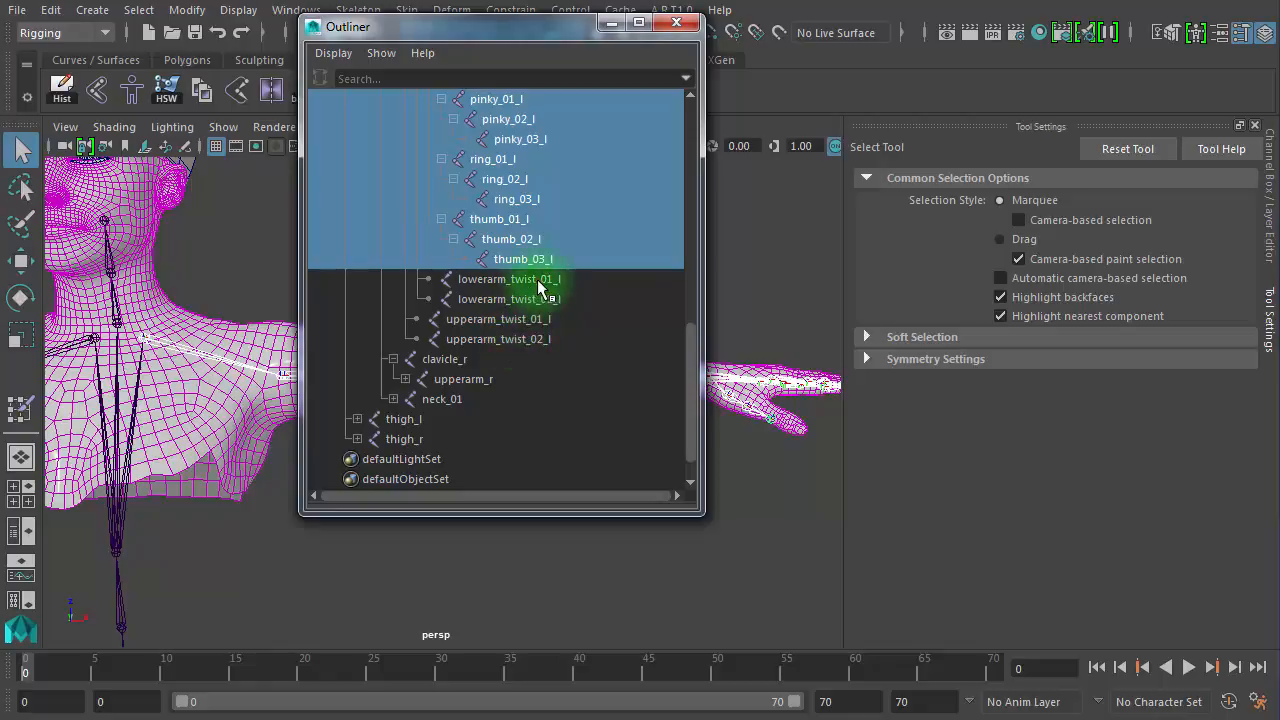
shift+click(527, 298)
shift+click(524, 320)
shift+click(526, 340)
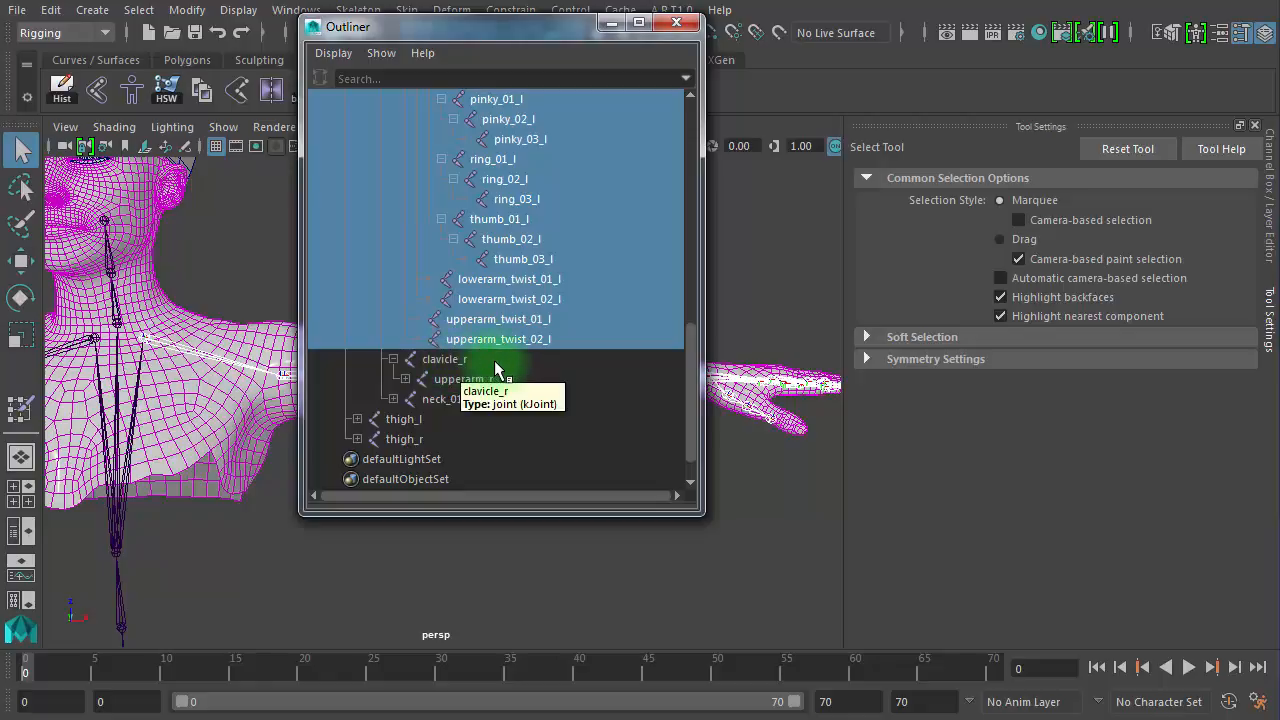
Add clavicle_r and its fully expanded chain of right arm, finger and twist joints to the selection, through upperarm_twist_02_r
shift+click(493, 360)
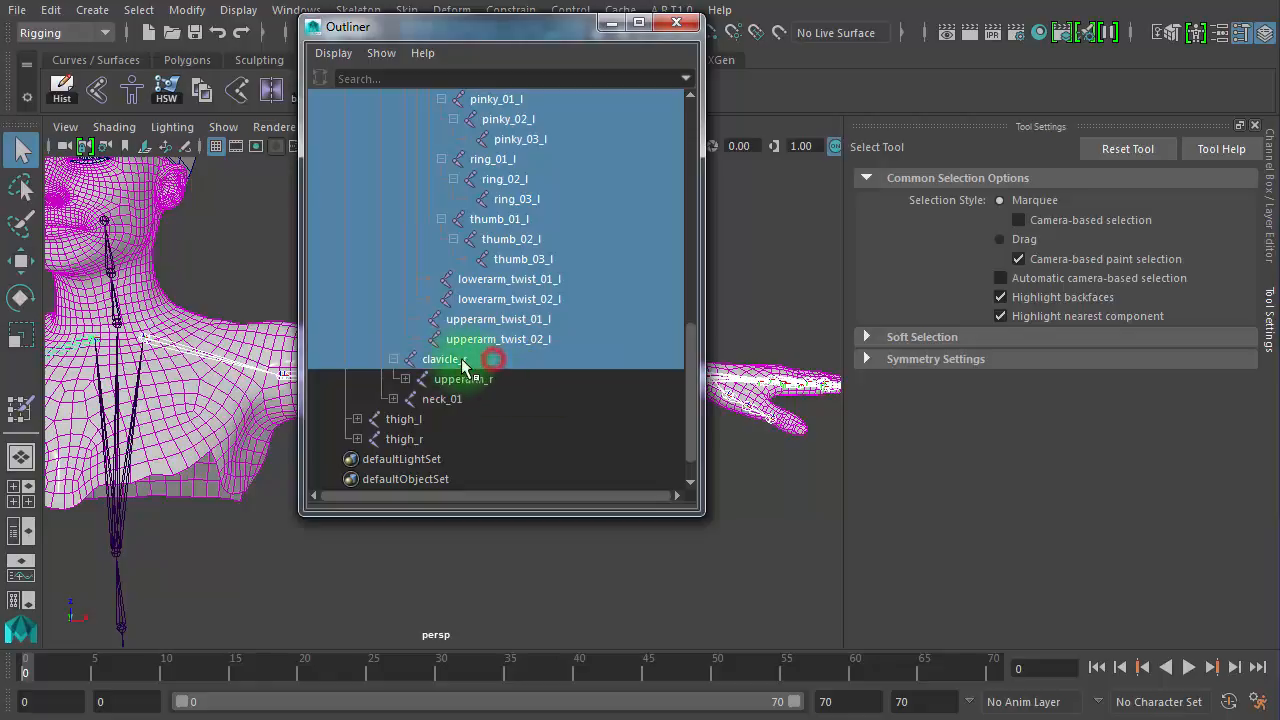
click(394, 360)
shift+click(394, 360)
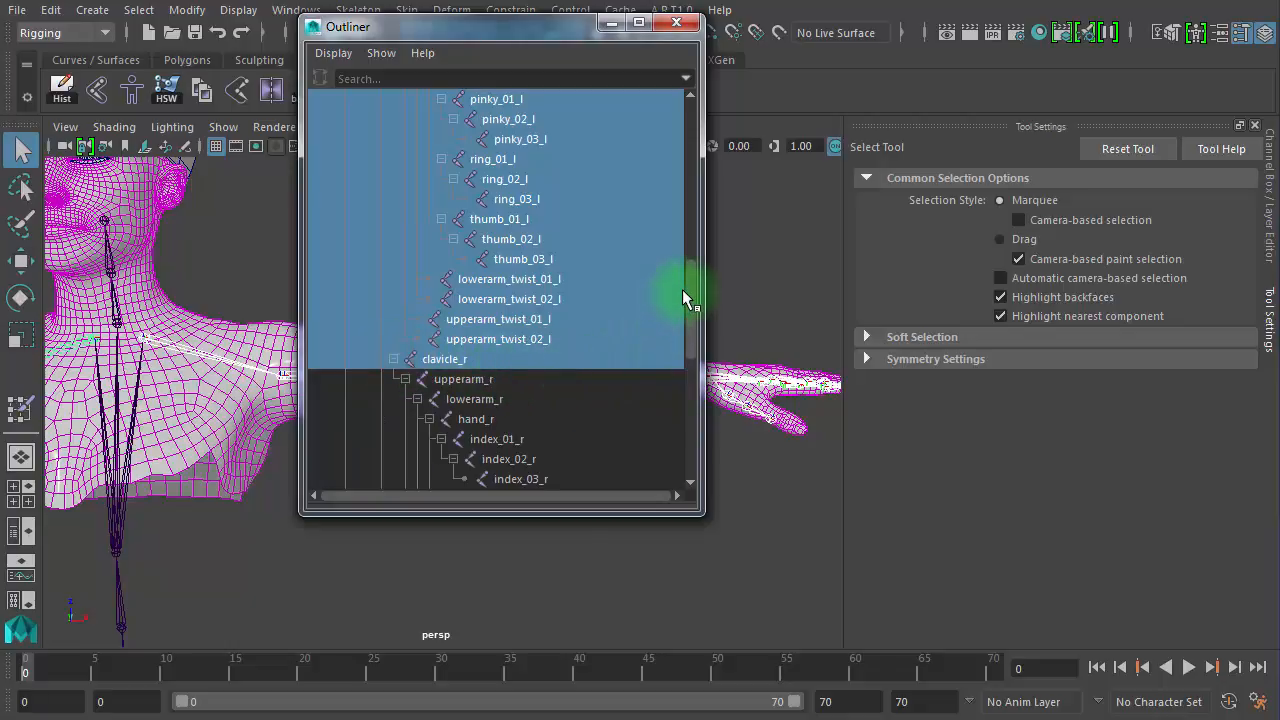
drag(686, 289, 696, 409)
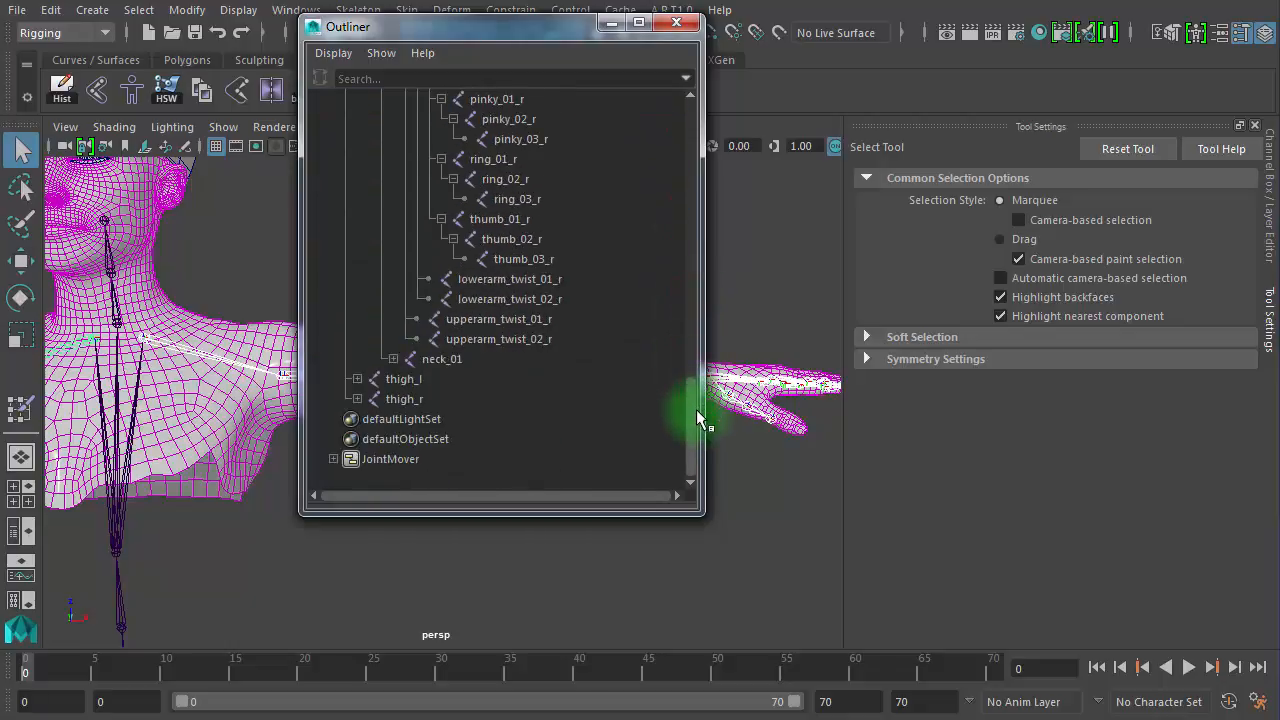
shift+click(497, 338)
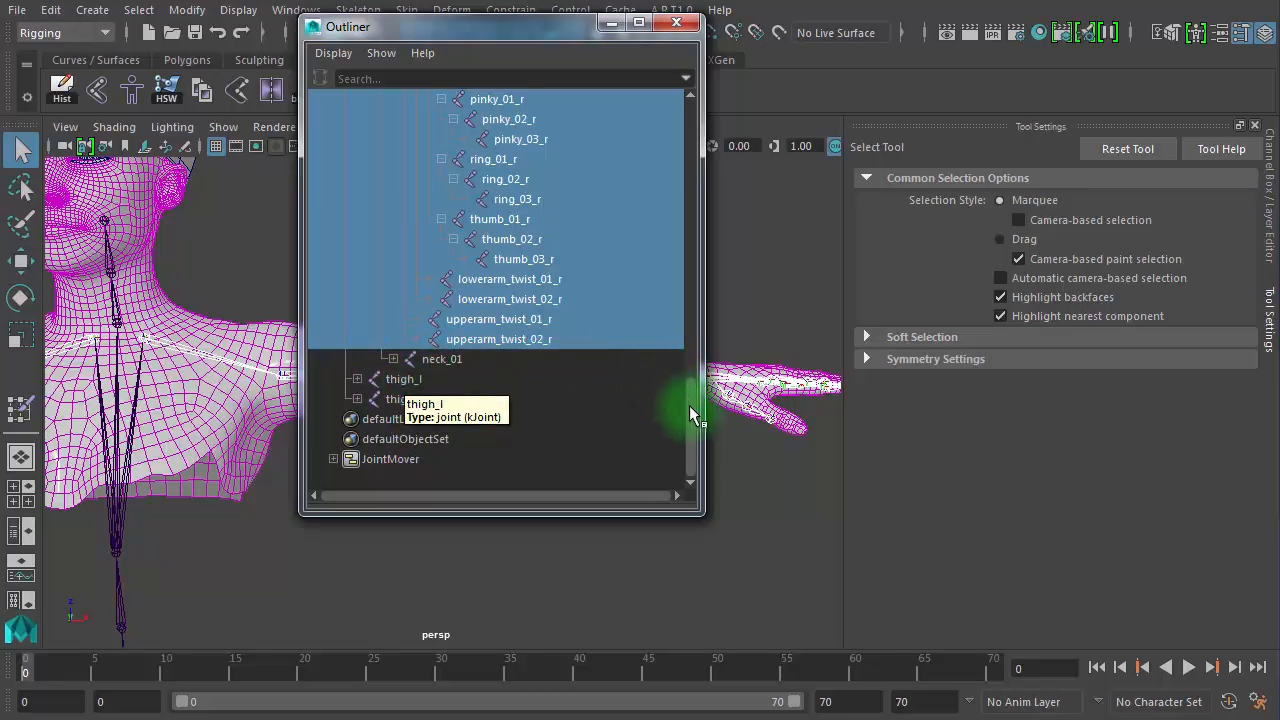
Remove clavicle_r and clavicle_l from the joint selection and add the upper-body mesh to it
drag(689, 405, 684, 269)
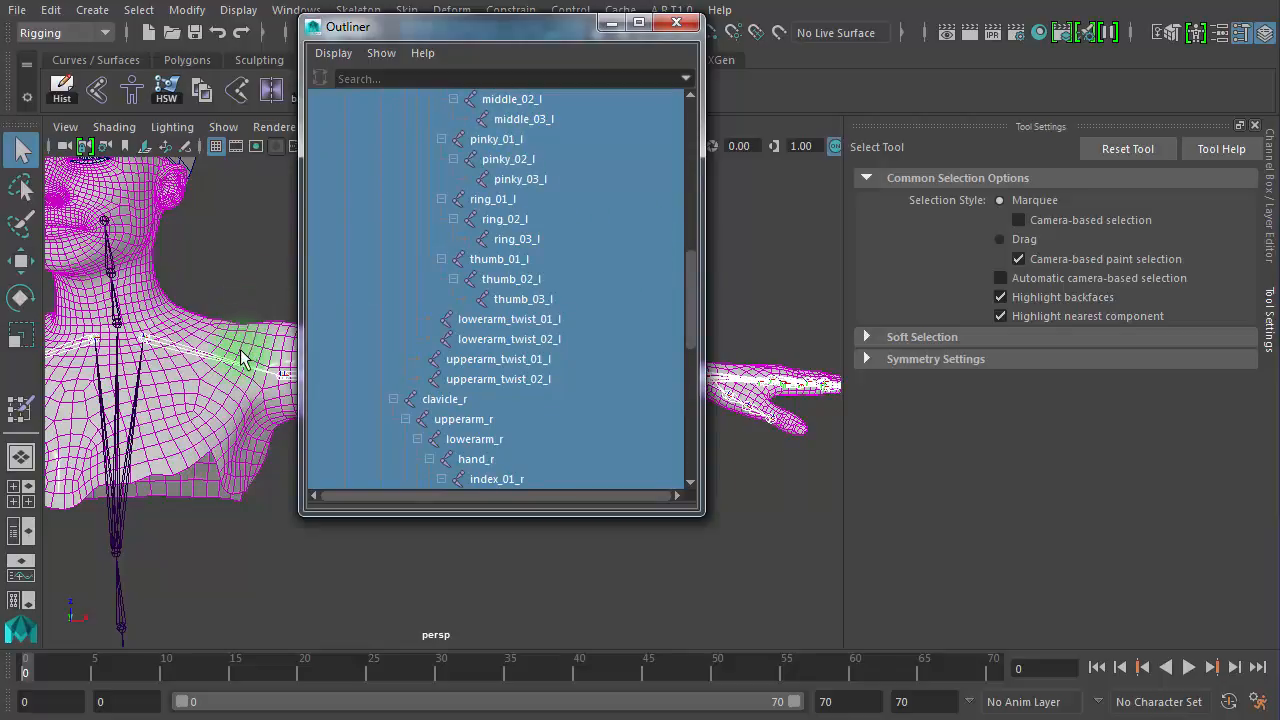
click(452, 398)
drag(692, 328, 698, 264)
click(457, 200)
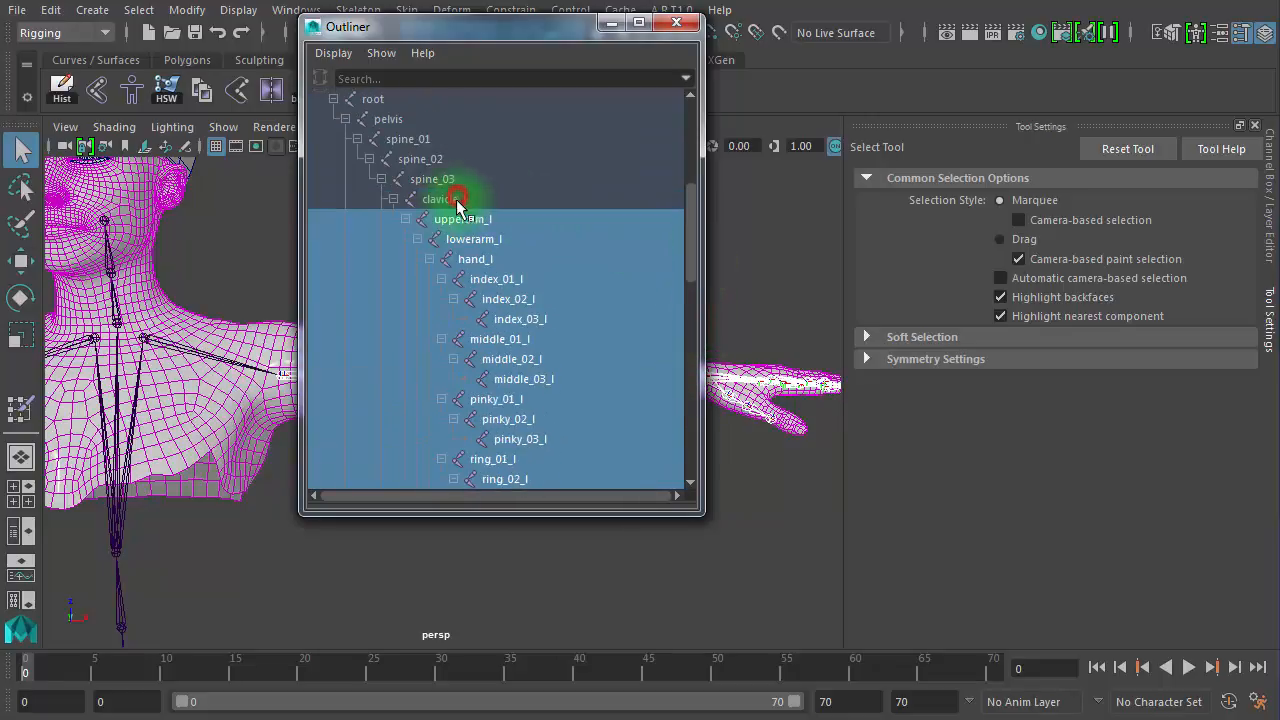
shift+click(276, 333)
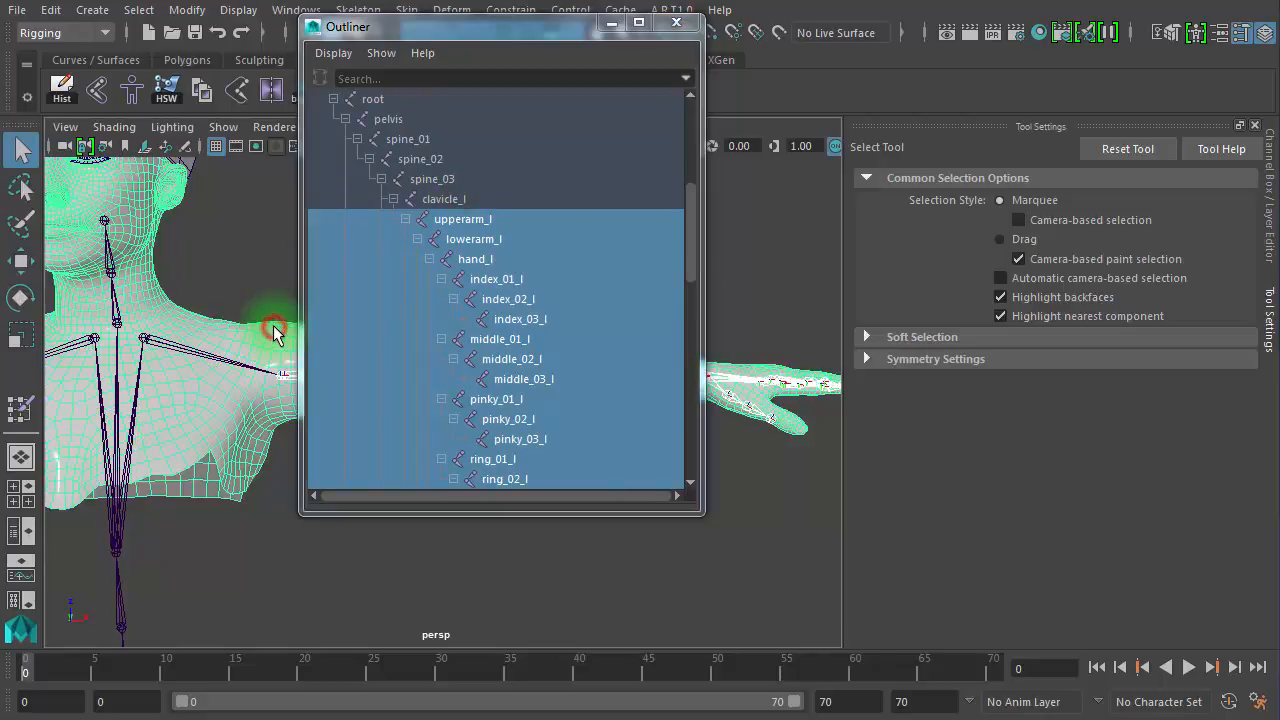
drag(405, 32, 426, 124)
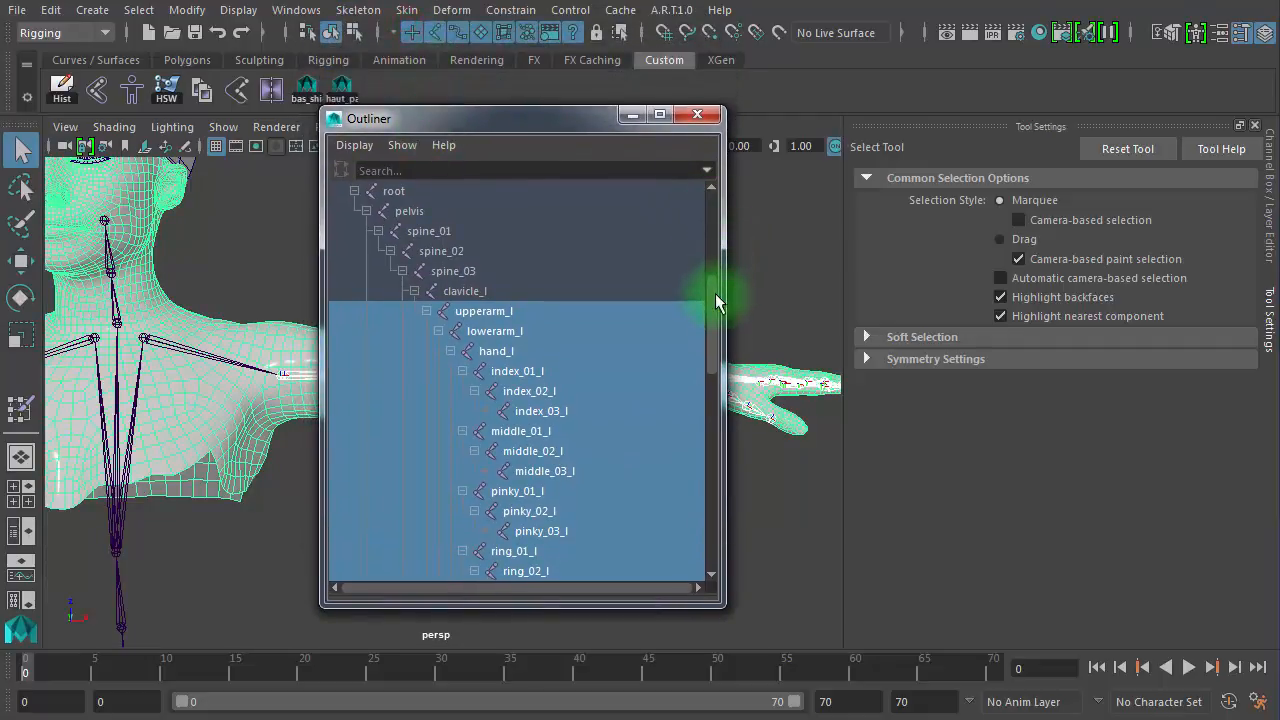
Add the selected arm and hand joints as influences on the upper-body mesh, using reset options with Lock weights enabled and default weight 0
mouse_move(715, 293)
mouse_down()
mouse_move(714, 256)
mouse_move(718, 314)
mouse_up()
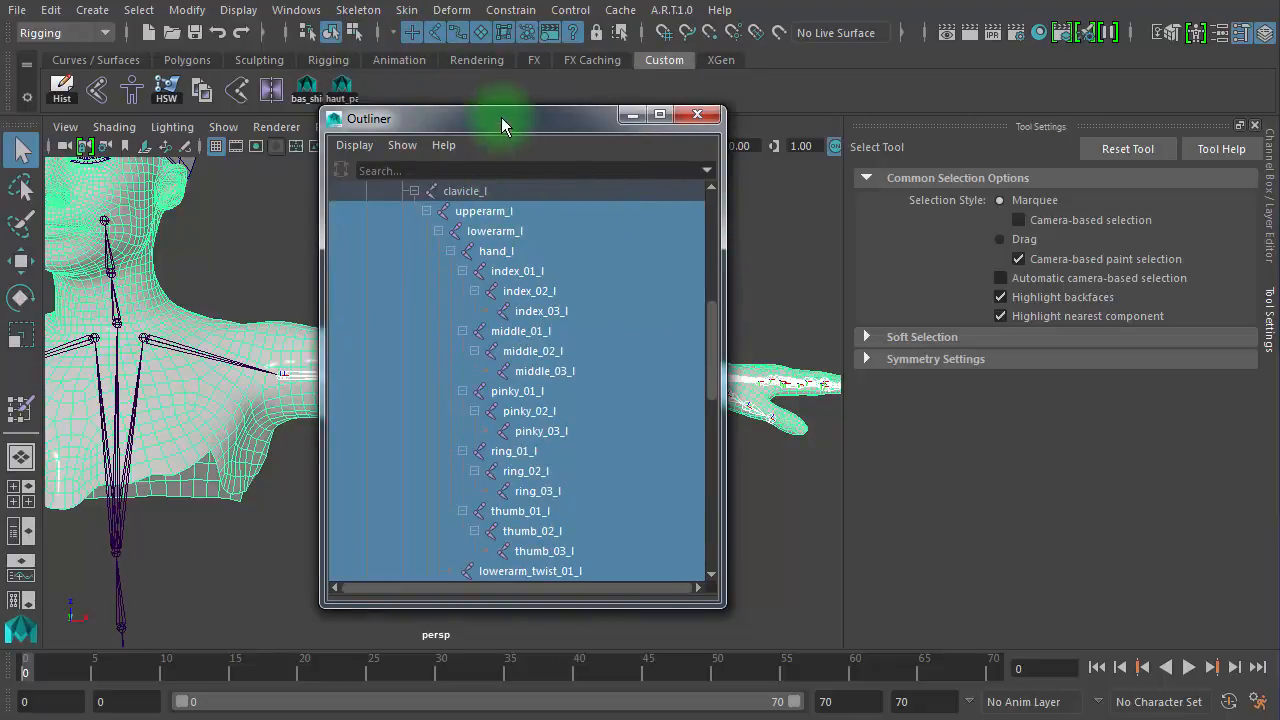
drag(501, 117, 769, 125)
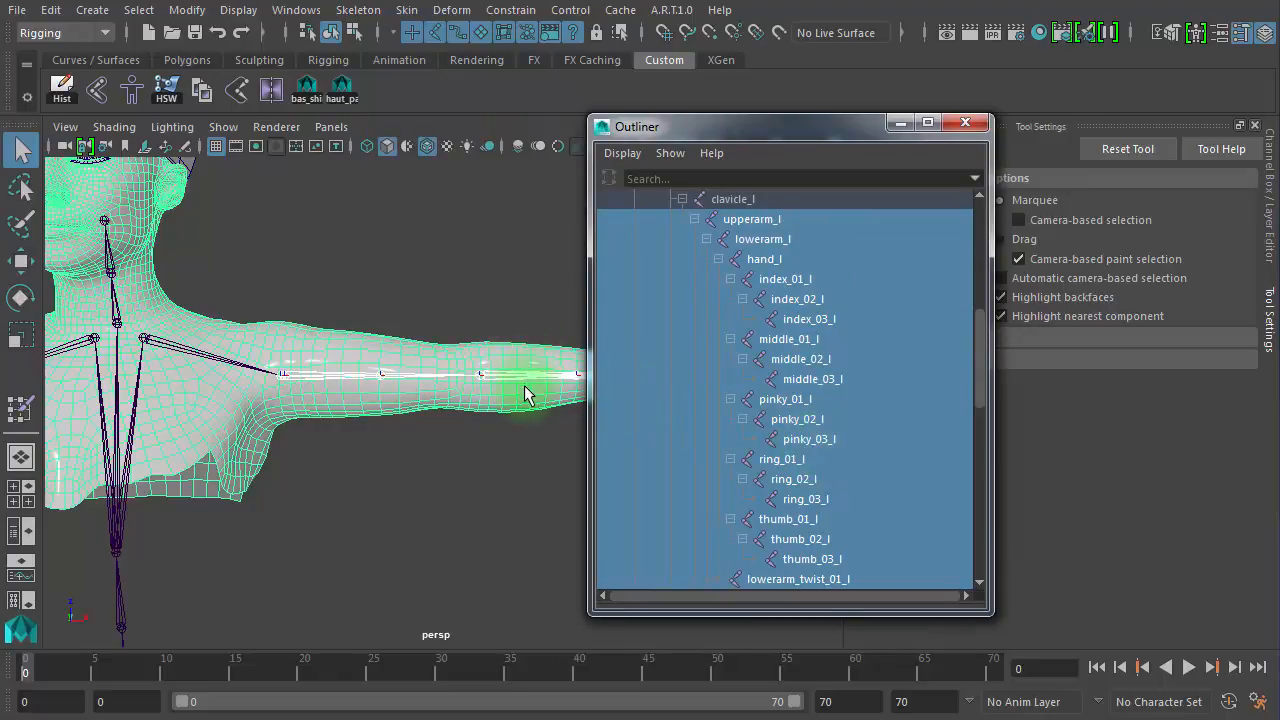
scroll(983, 327, down, 5)
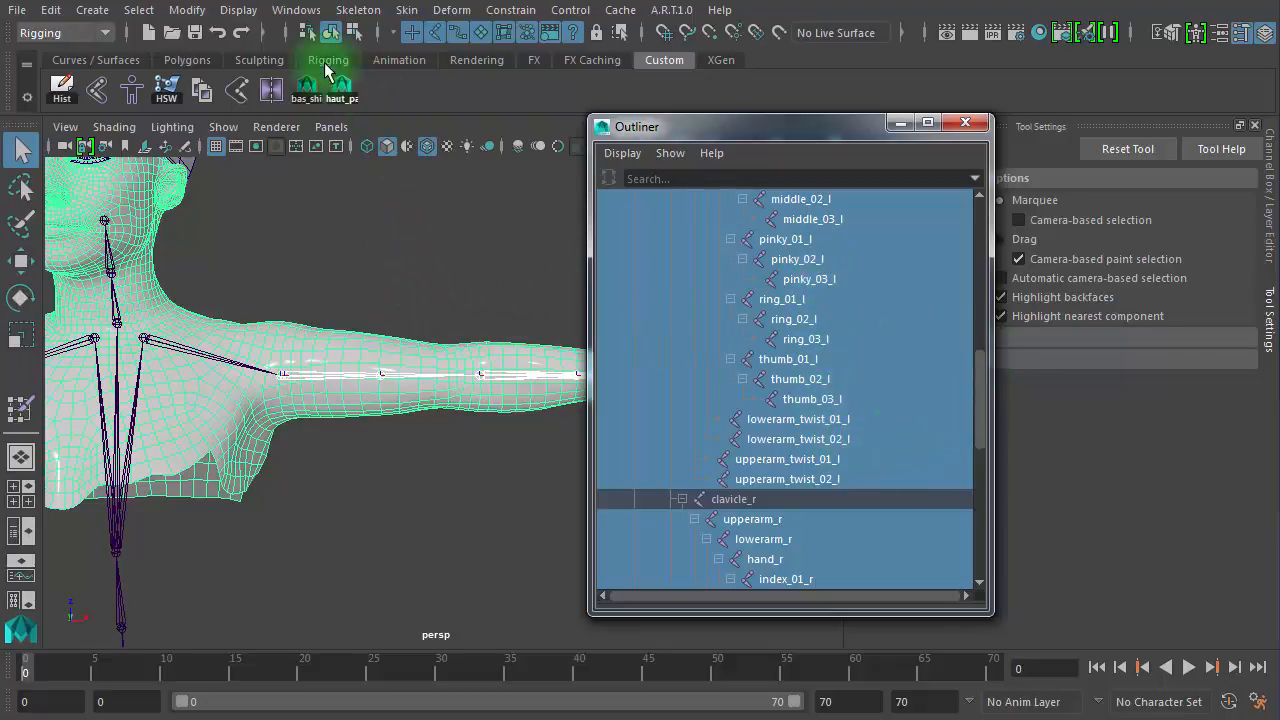
click(406, 10)
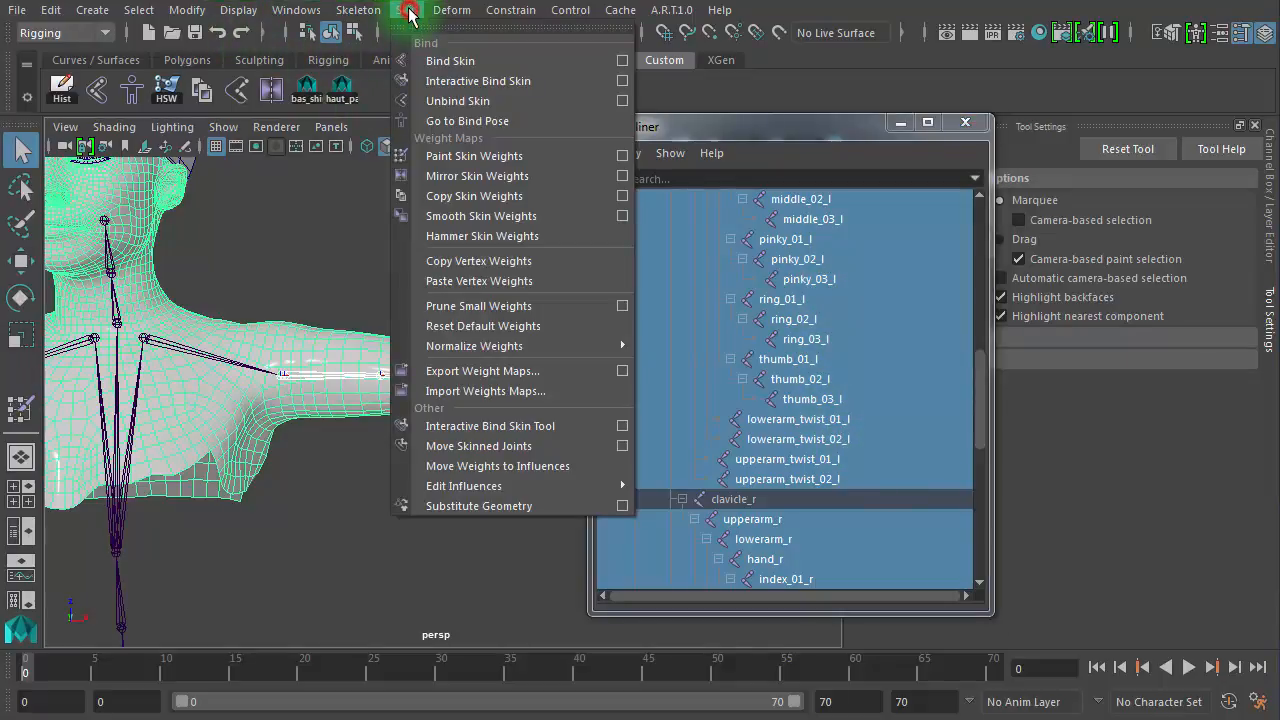
mouse_move(464, 494)
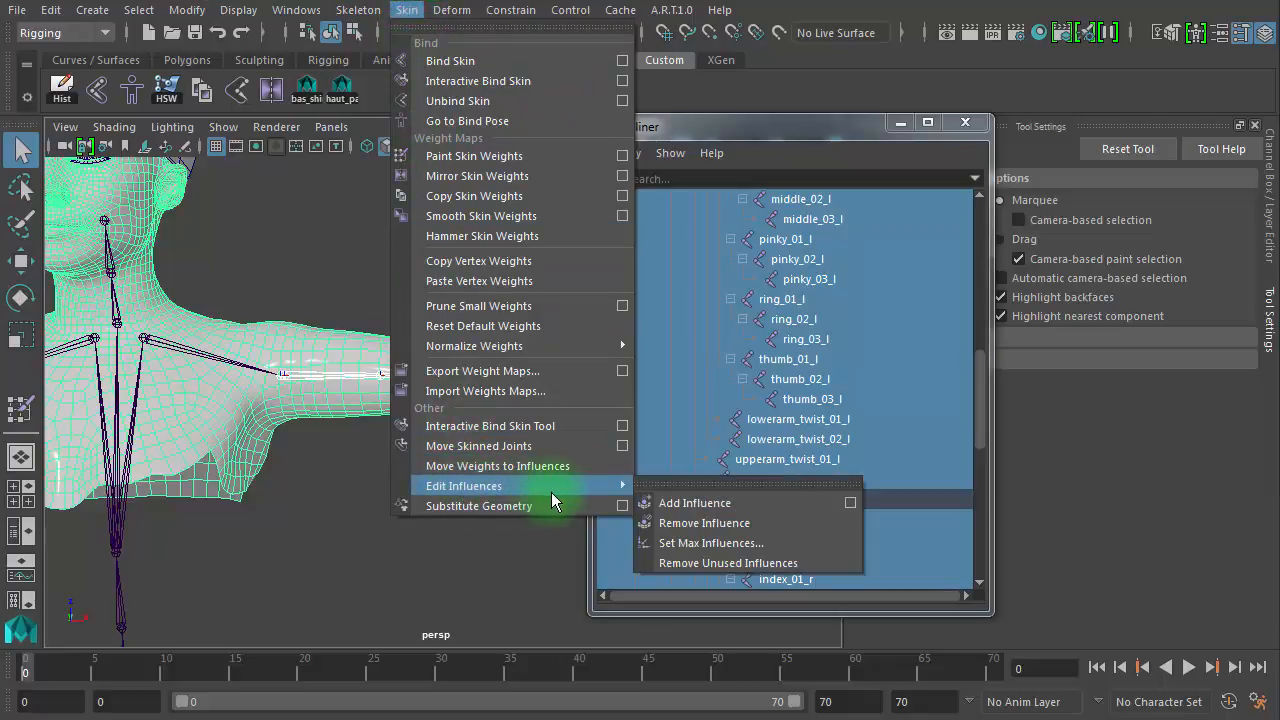
click(851, 503)
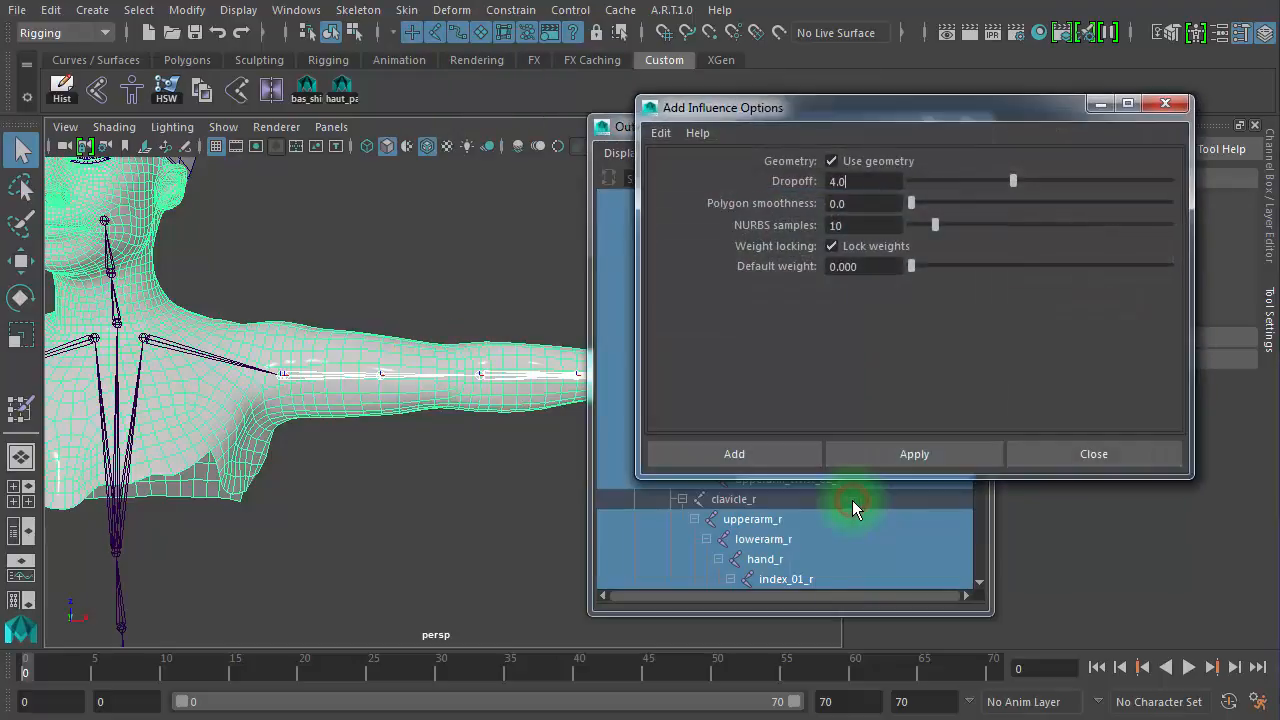
click(662, 132)
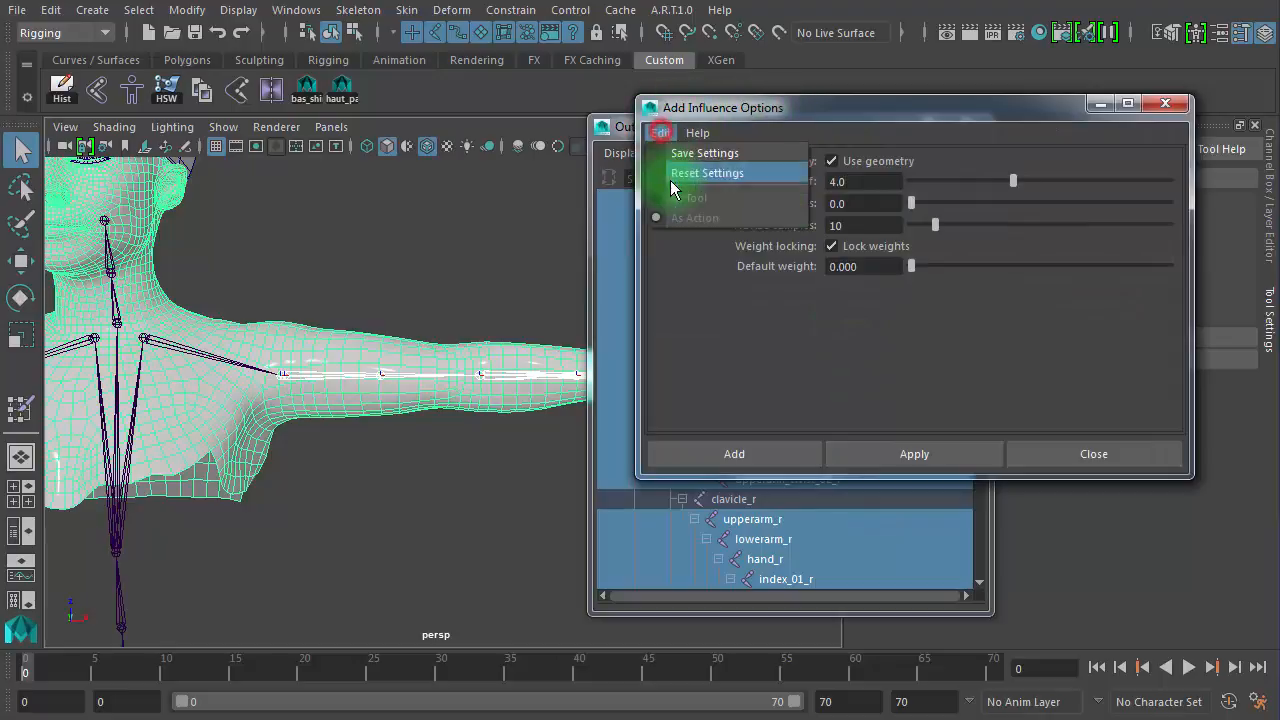
click(692, 172)
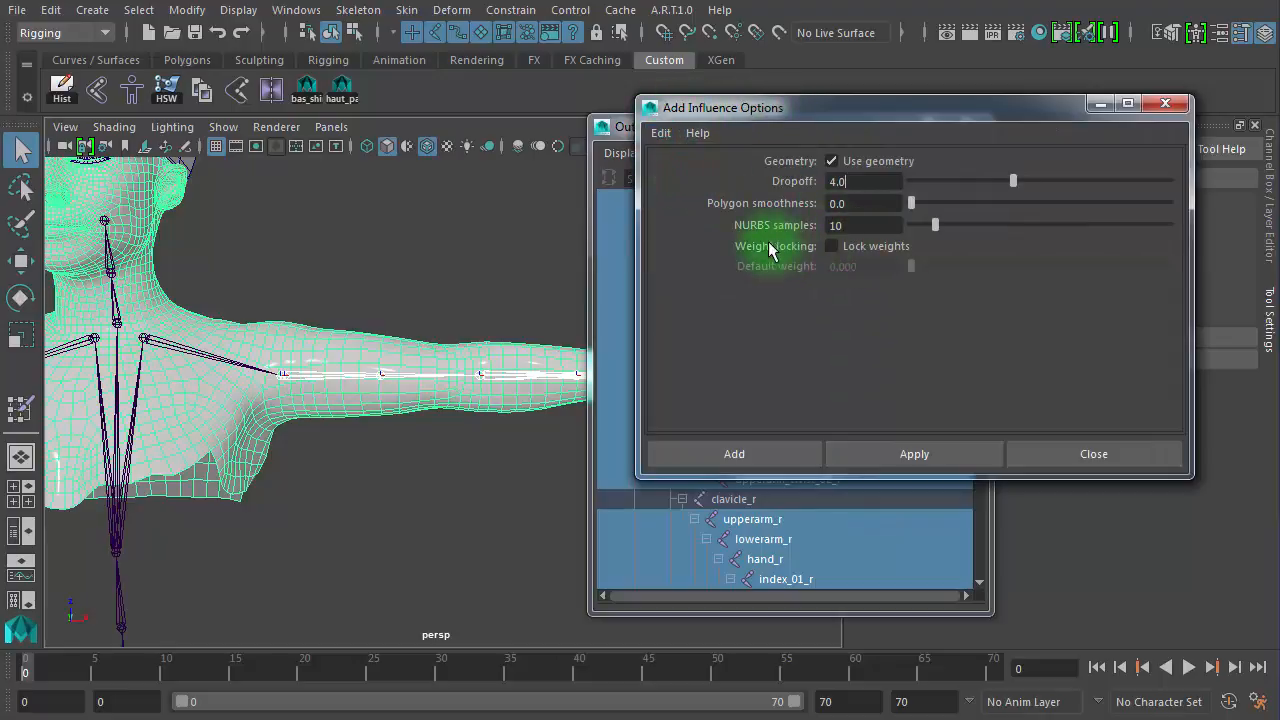
click(832, 247)
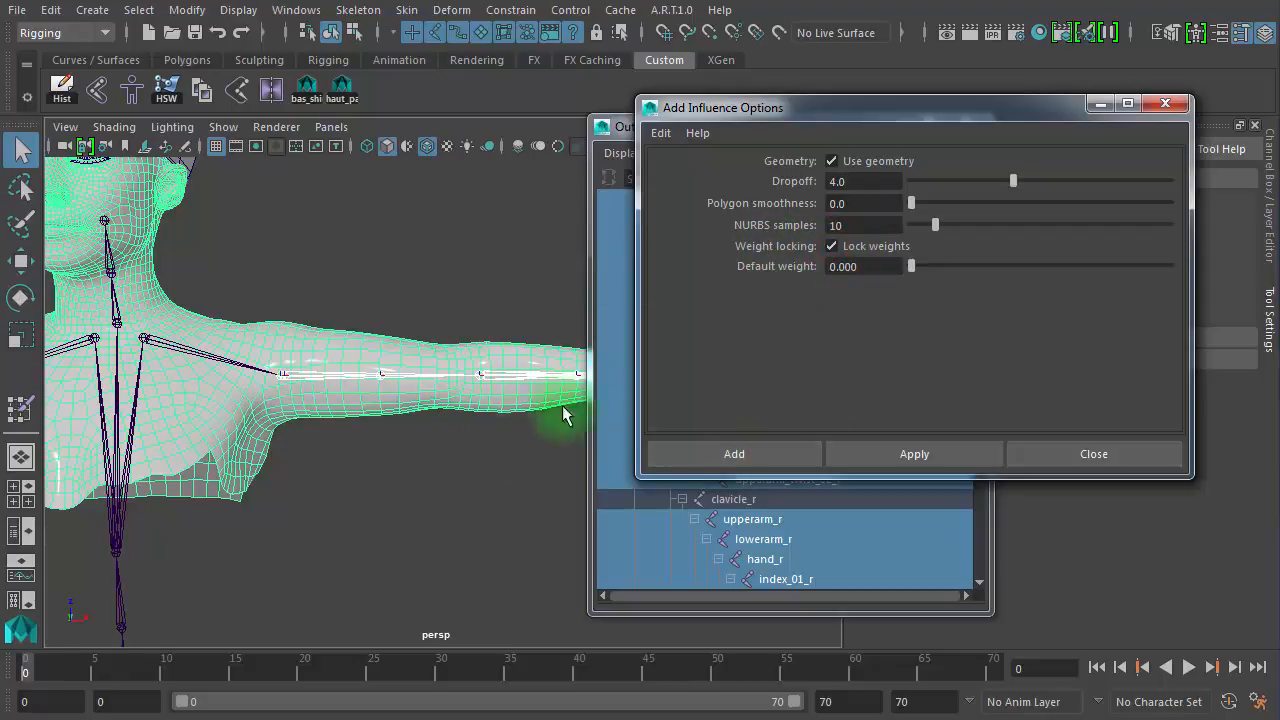
click(744, 454)
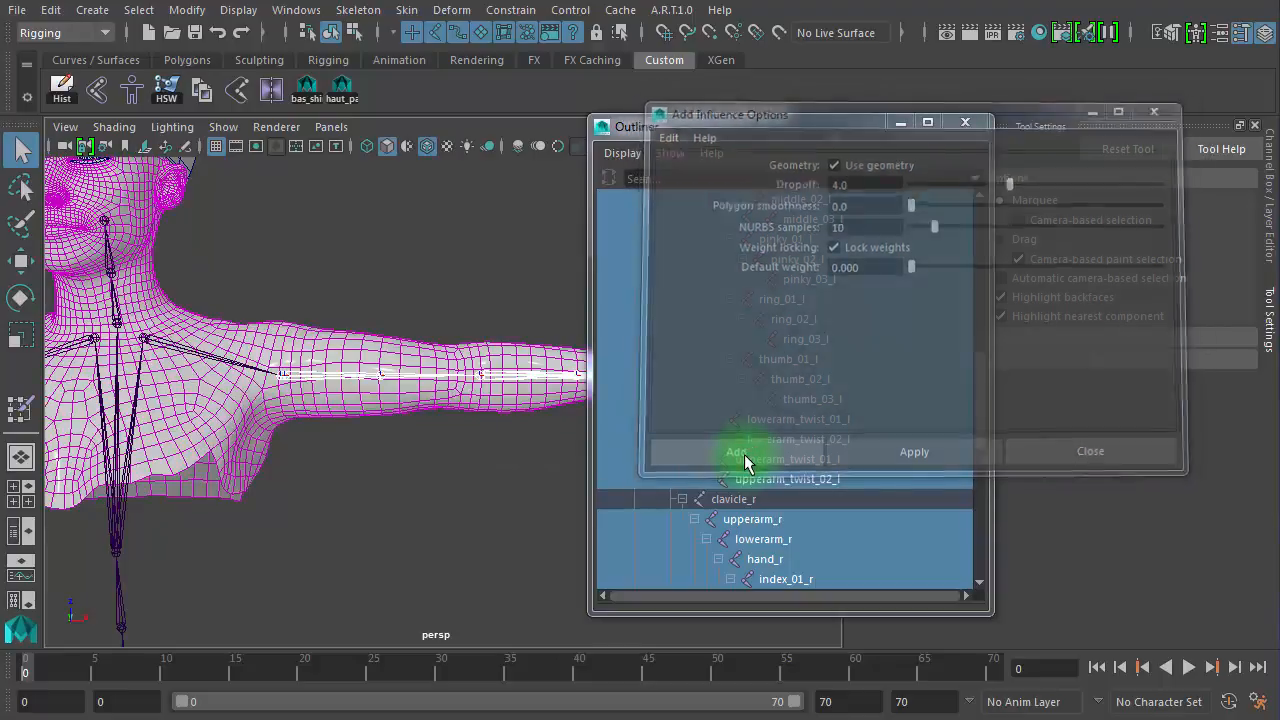
click(965, 122)
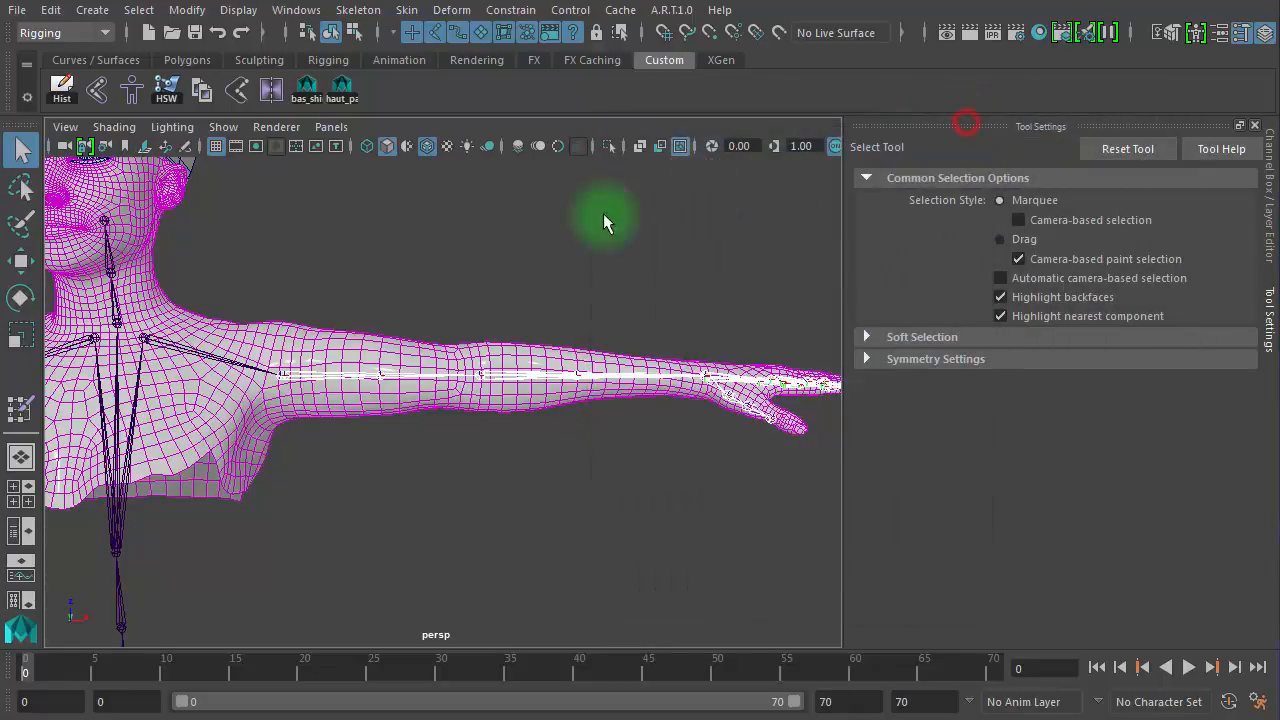
Select only the upper-body mesh and check its influence list and locks in the Paint Skin Weights Tool
click(540, 222)
drag(466, 336, 420, 349)
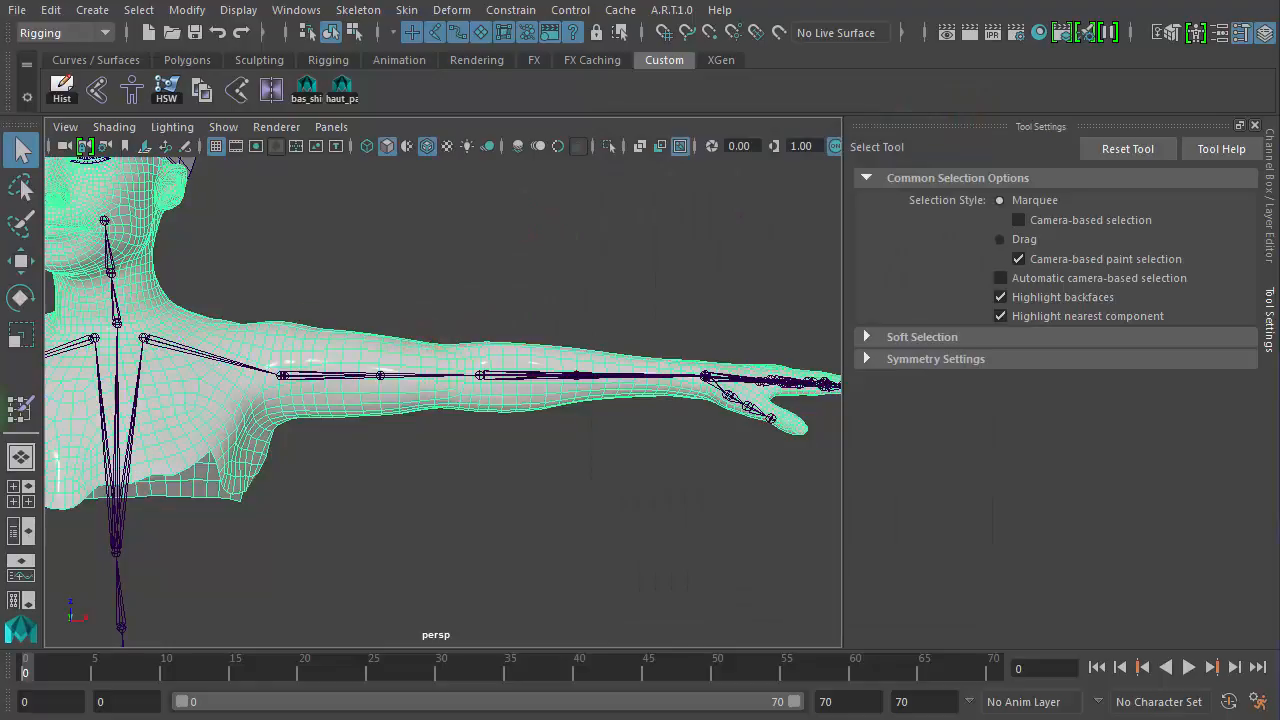
click(21, 414)
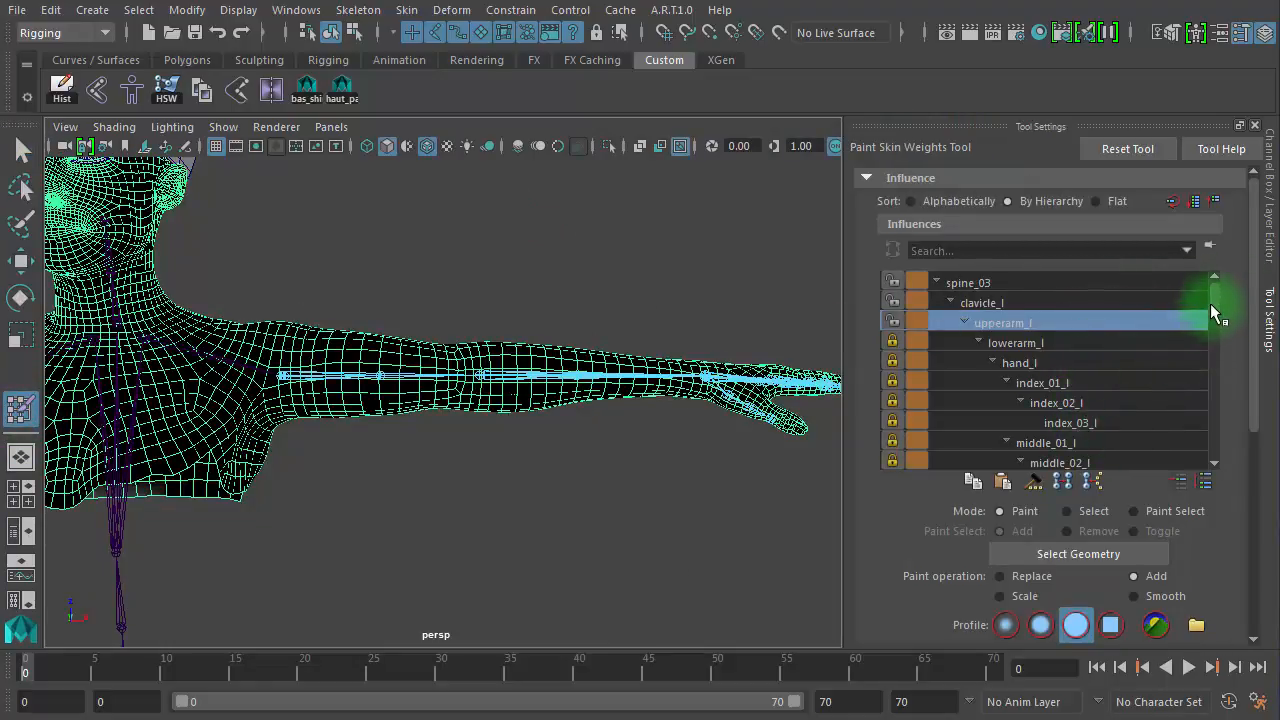
mouse_move(1210, 303)
mouse_down()
mouse_move(1210, 443)
mouse_move(1210, 286)
mouse_up()
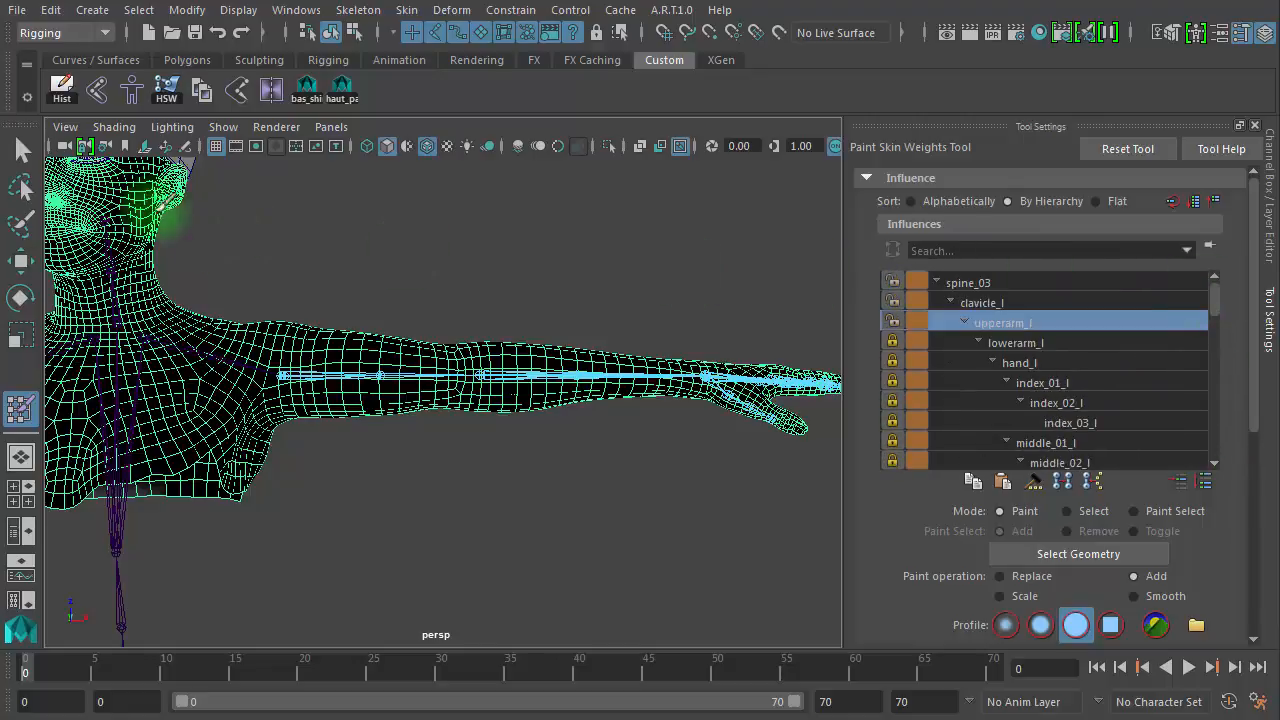
click(21, 149)
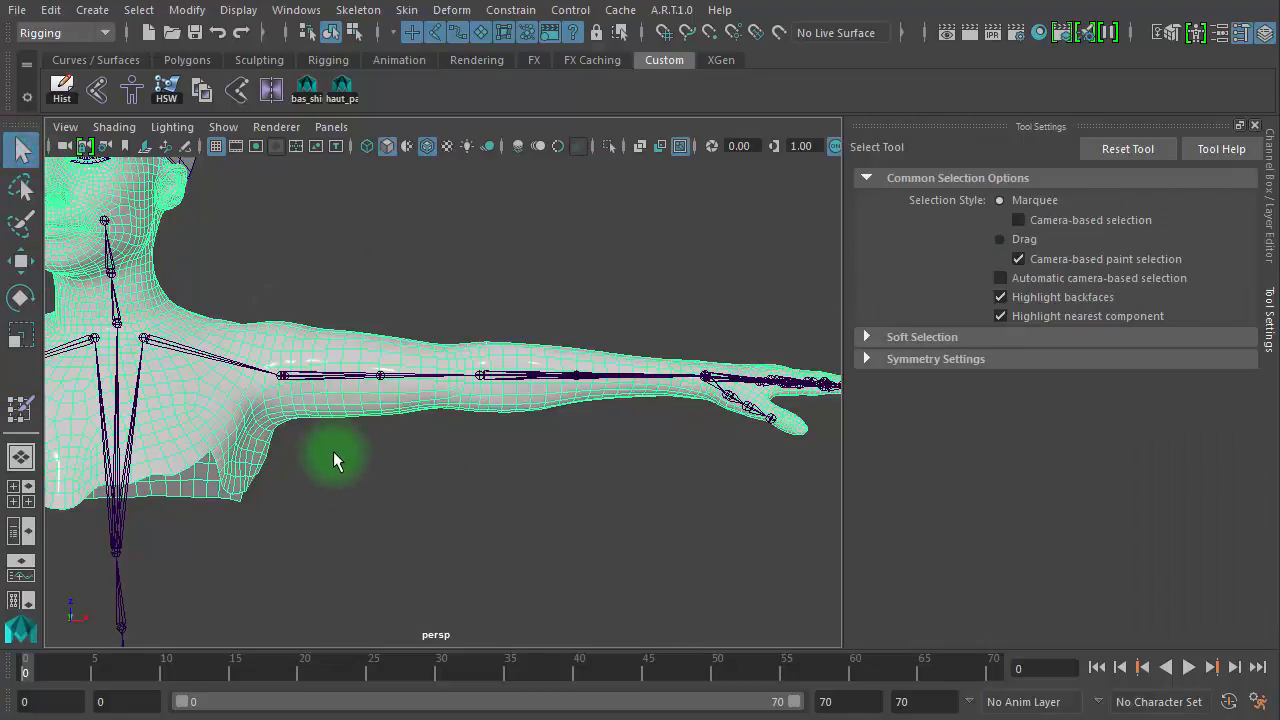
Select a face ring around the left upper arm, grow the selection four times and convert it to vertices
scroll(333, 451, up, 6)
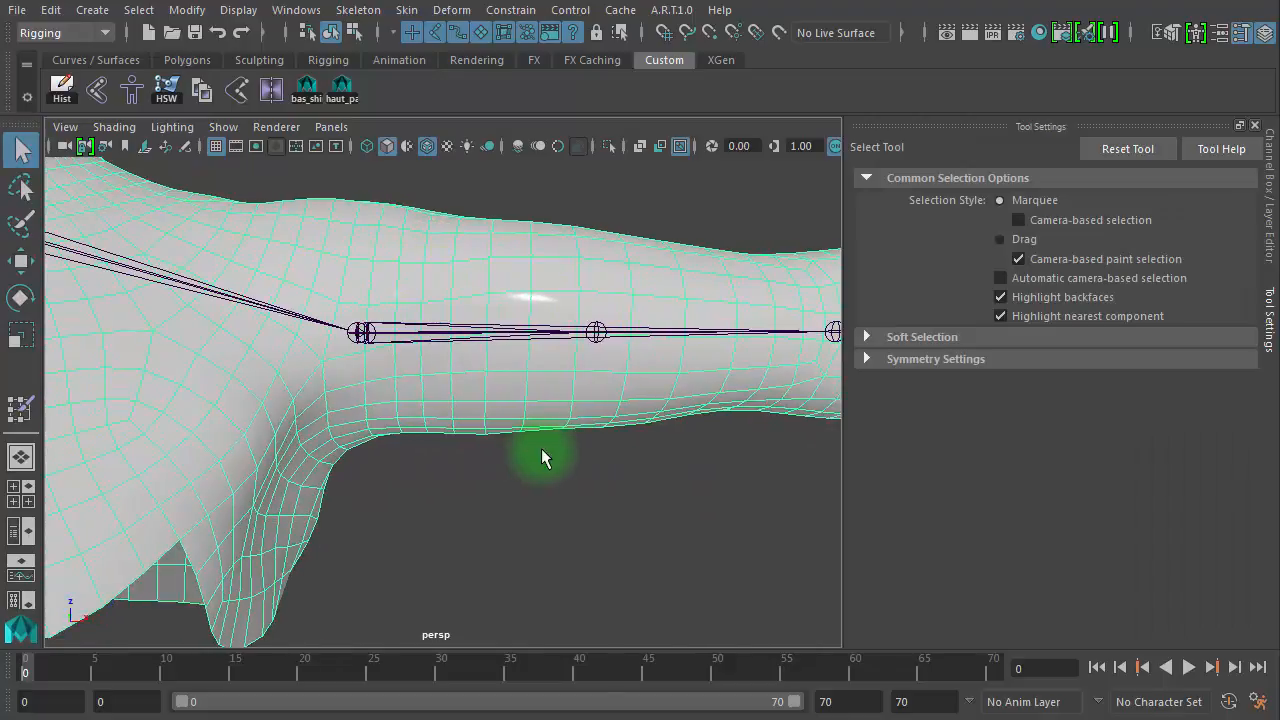
click(373, 334)
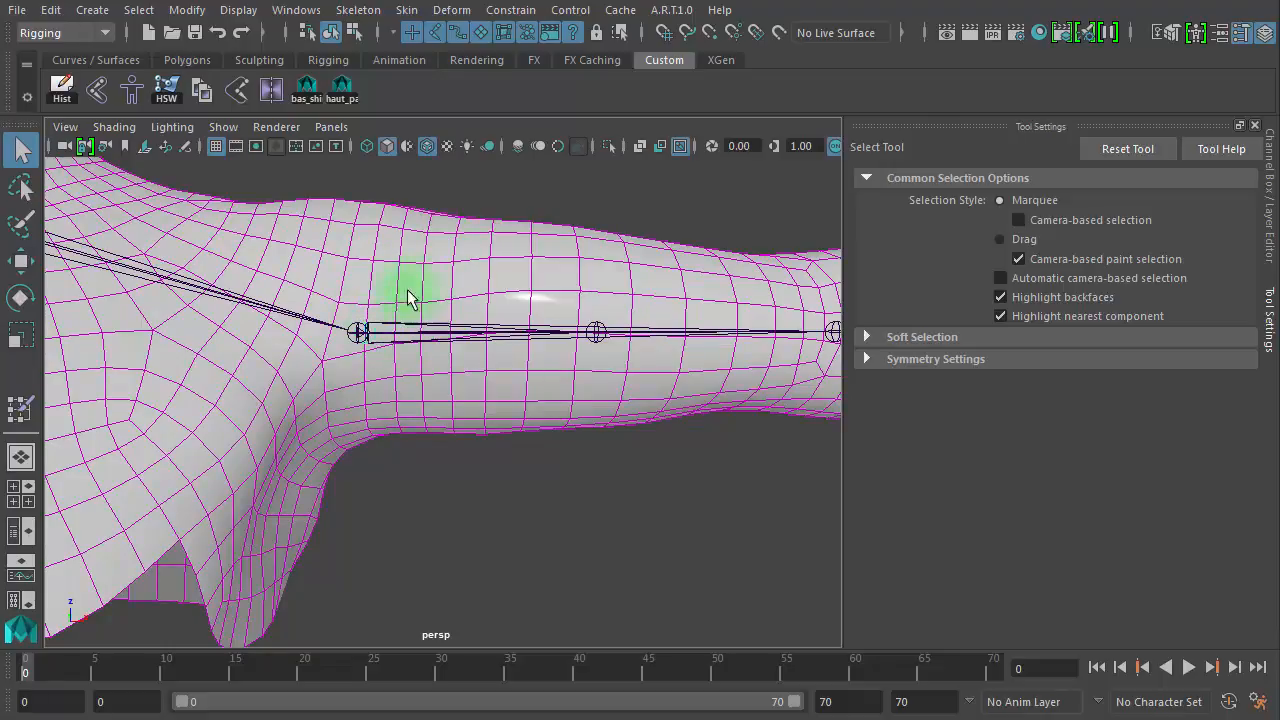
right_drag(475, 276, 480, 292)
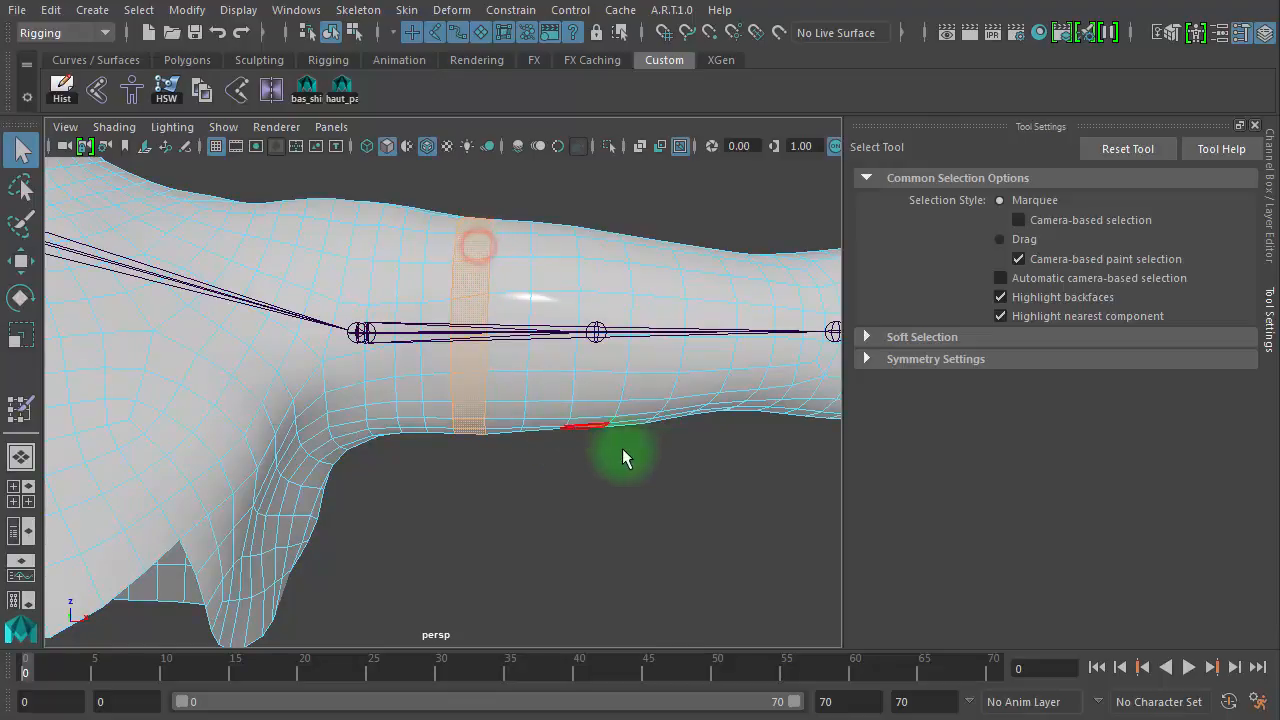
alt+right_drag(651, 458, 591, 450)
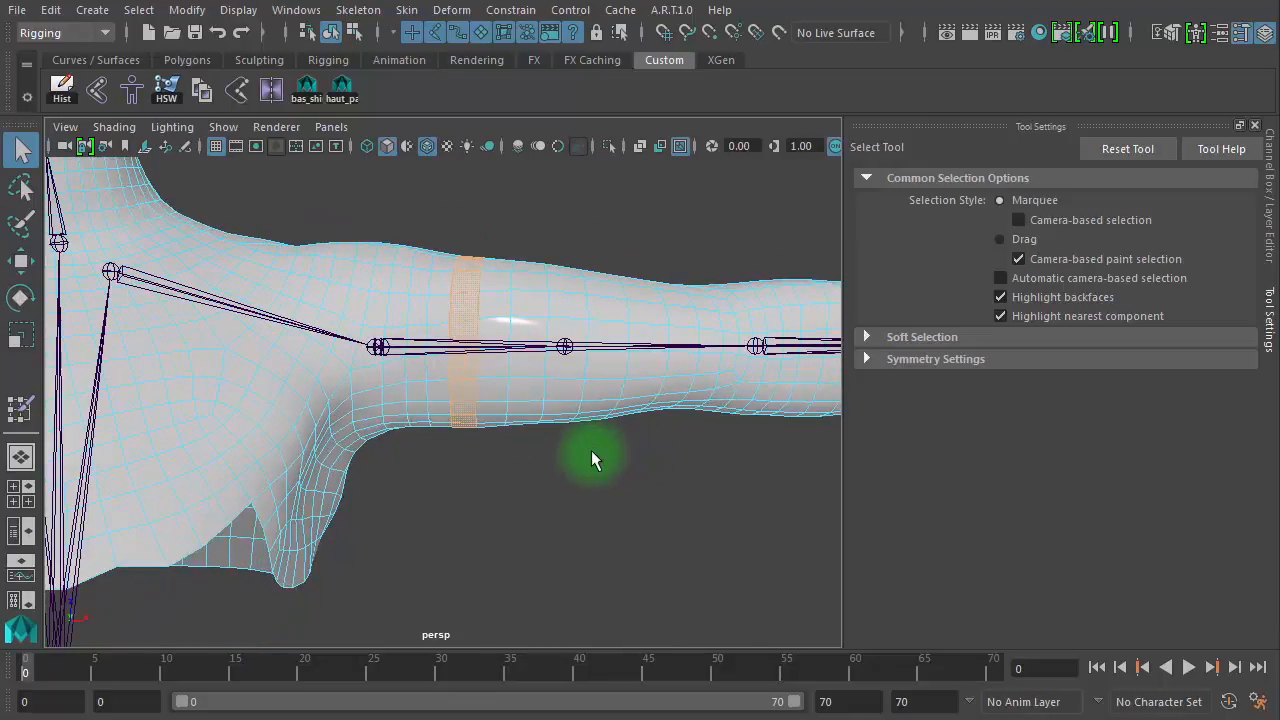
key(shift+period)
key(shift+period)
key(shift+period)
key(shift+period)
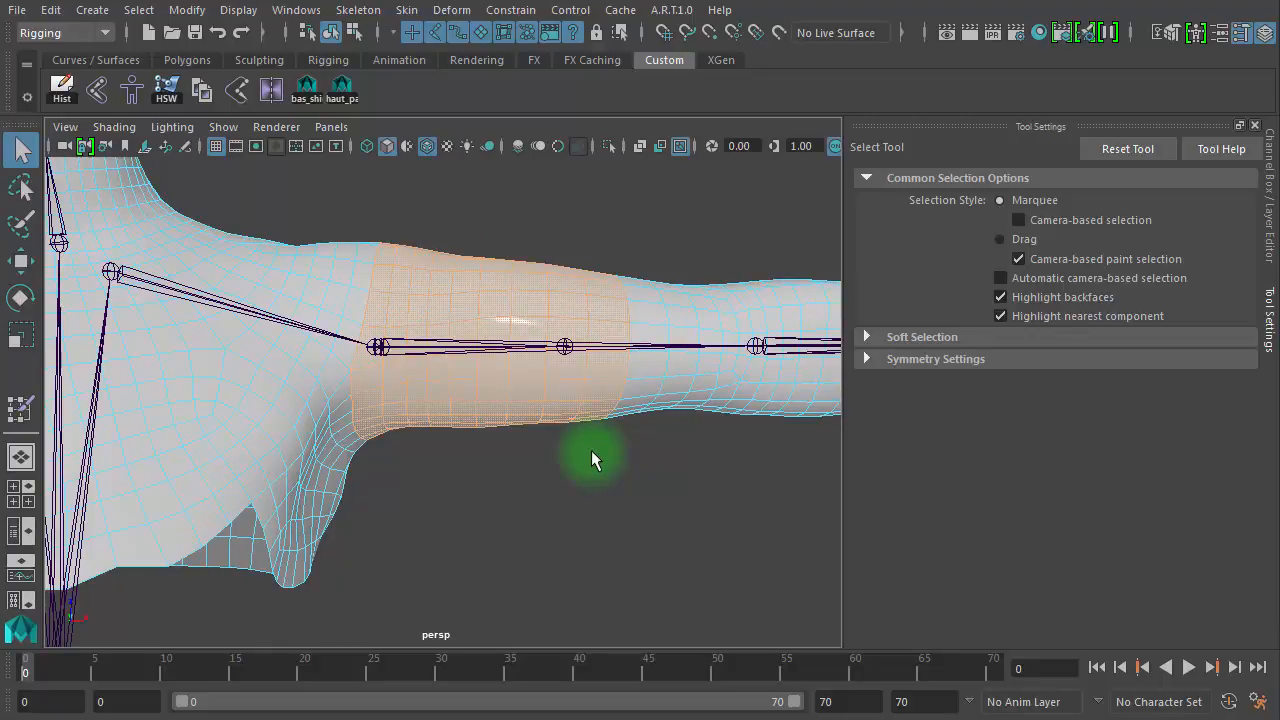
key(F9)
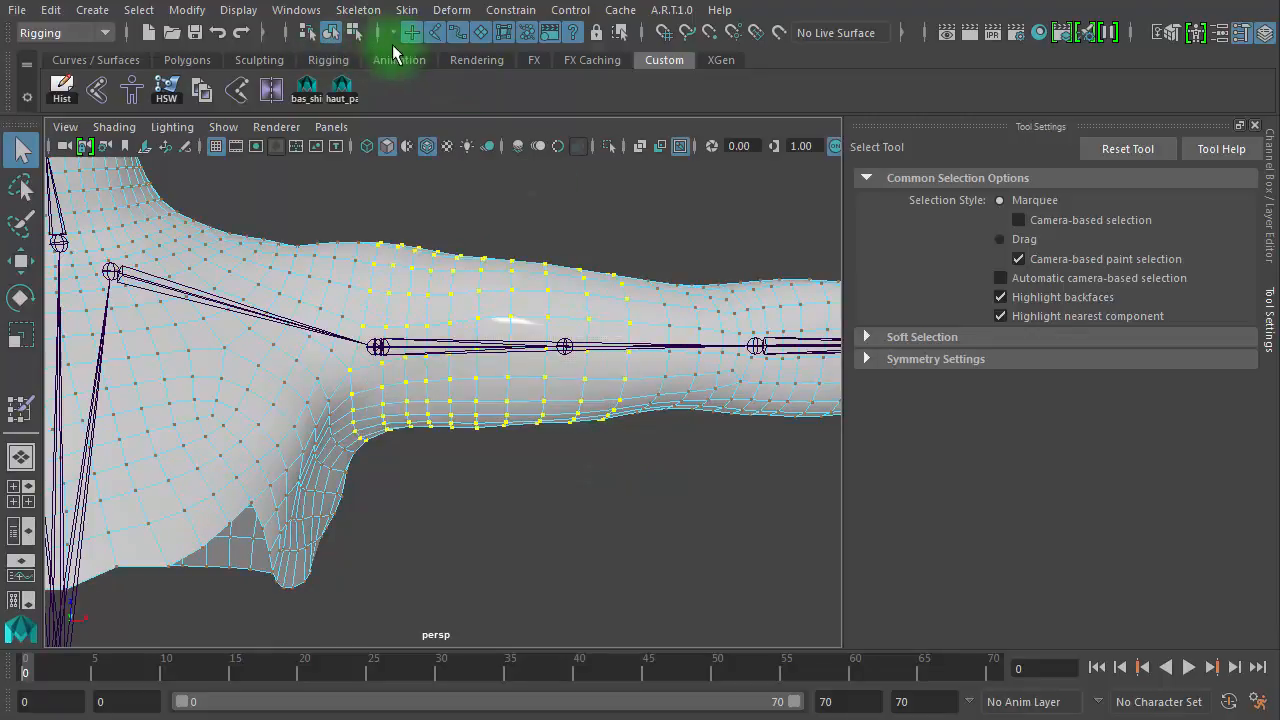
Exclude joints from selection and lasso the rest of the left arm's vertices down to the fingertips into the selection
click(436, 36)
alt+right_drag(611, 212, 404, 213)
alt+middle_drag(420, 249, 218, 226)
alt+right_drag(305, 235, 326, 236)
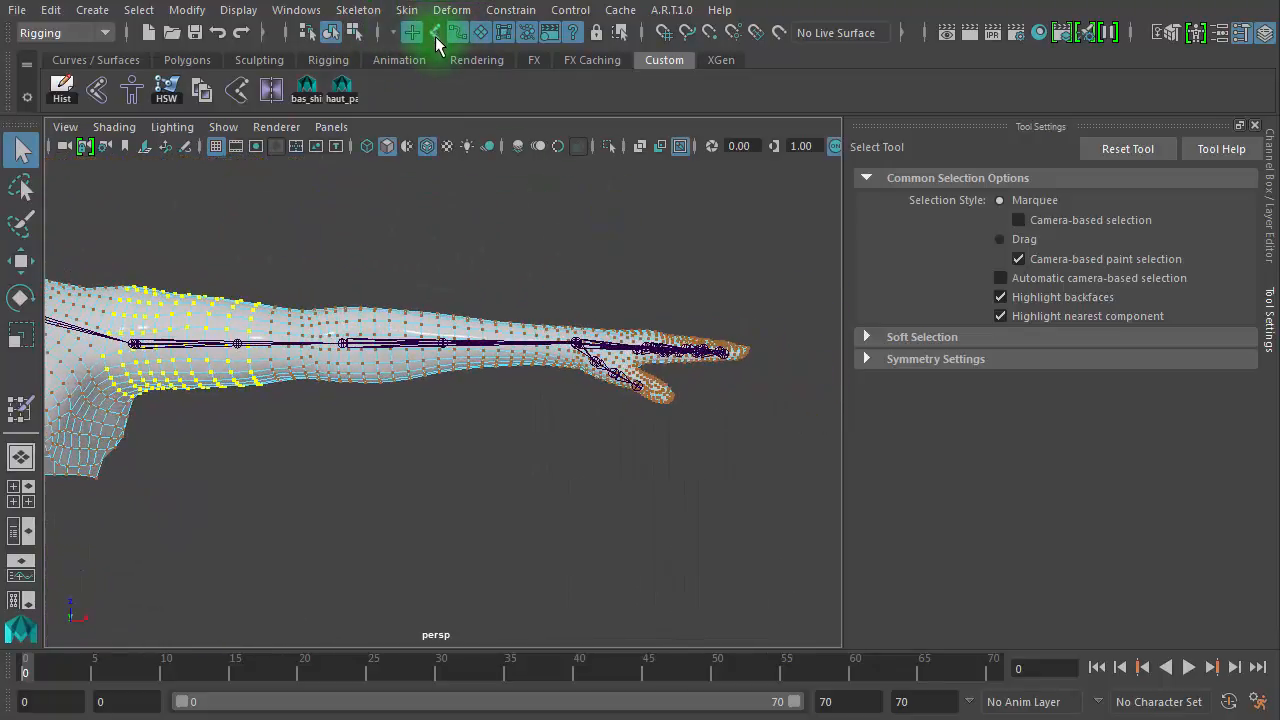
click(21, 187)
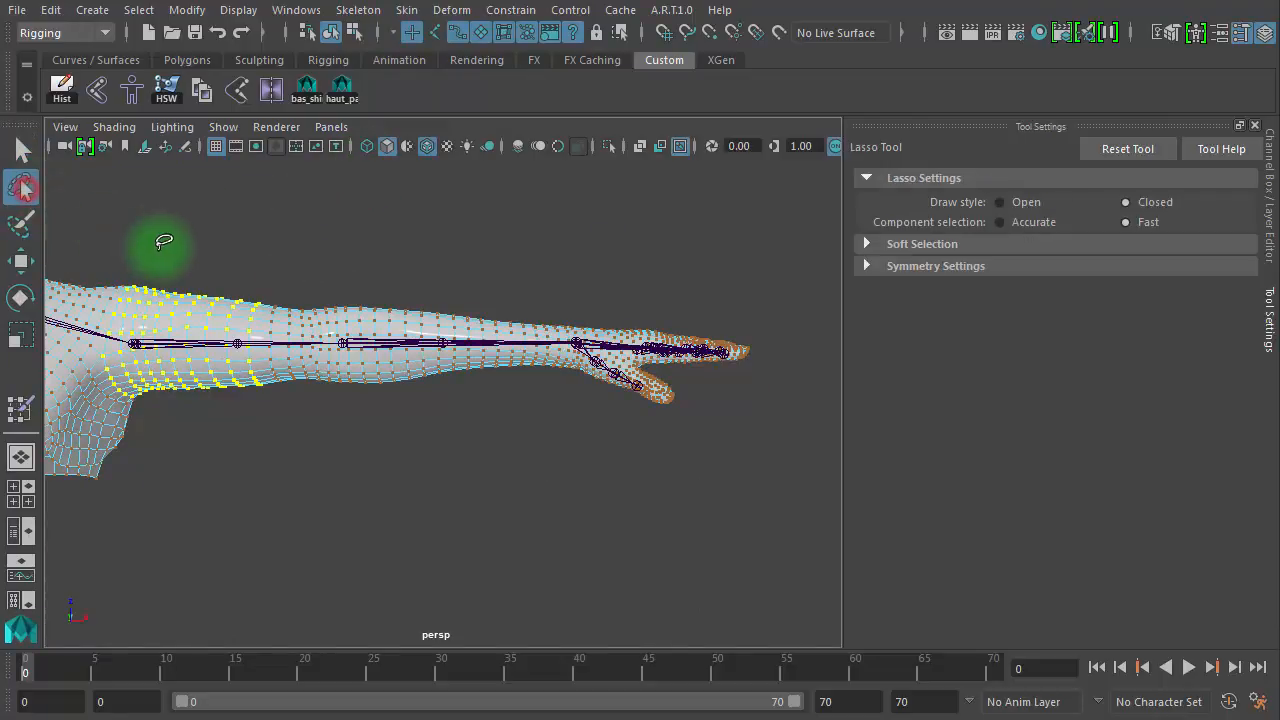
mouse_move(184, 270)
mouse_down()
mouse_move(309, 249)
mouse_move(814, 246)
mouse_move(671, 463)
mouse_move(248, 462)
mouse_move(289, 457)
mouse_move(258, 440)
mouse_up()
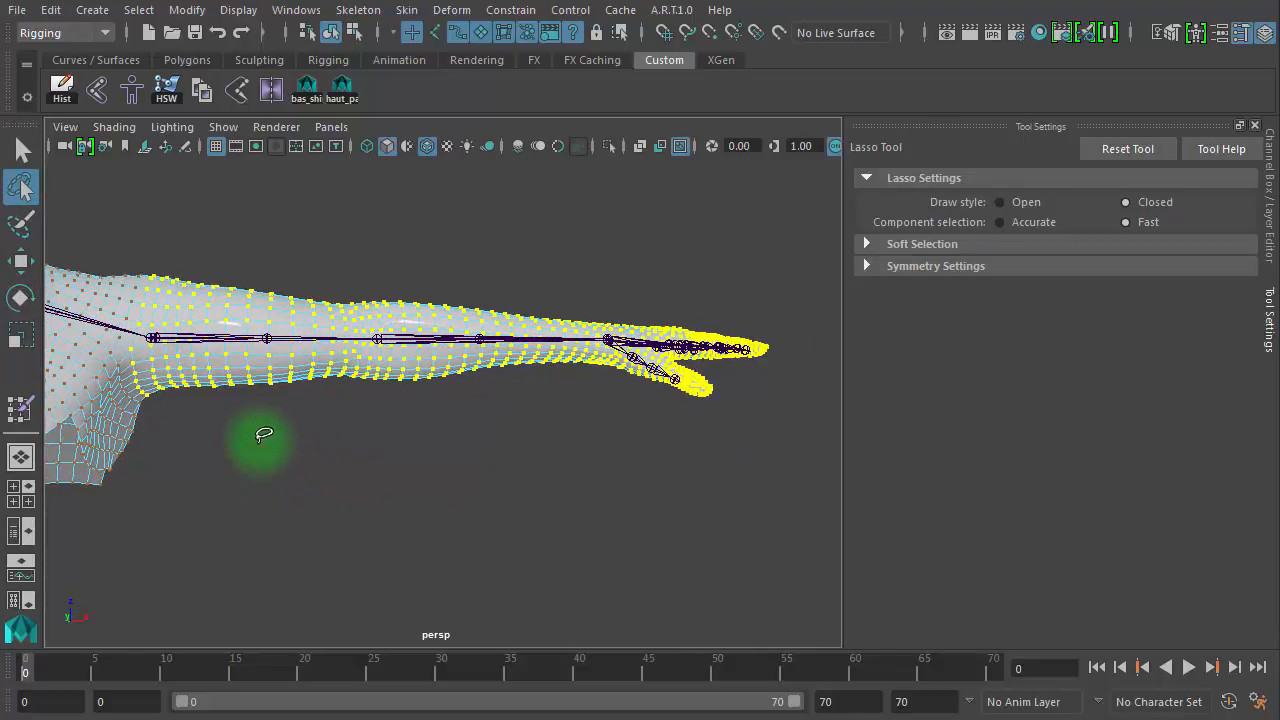
alt+middle_drag(262, 435, 508, 460)
alt+right_drag(423, 468, 543, 463)
alt+middle_drag(543, 463, 396, 470)
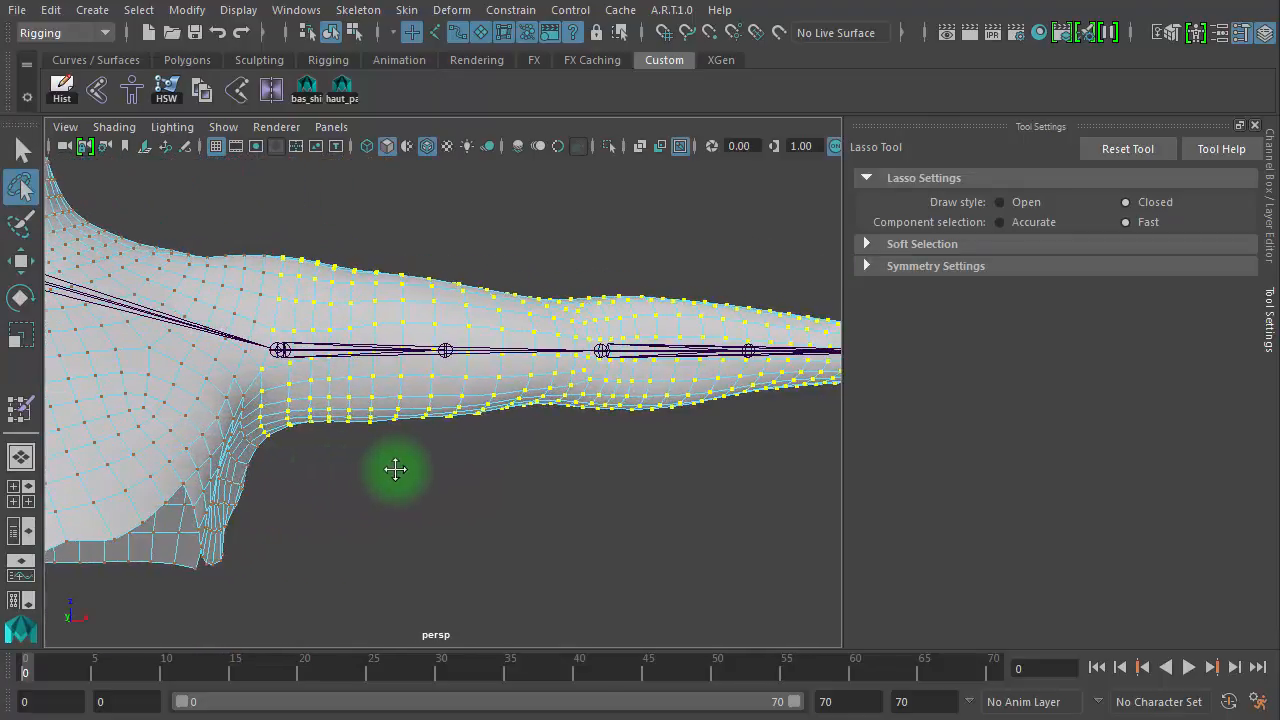
Activate the Paint Skin Weights Tool, collapse the lowerarm_l branch and choose upperarm_twist_01_l as the influence to paint
click(21, 409)
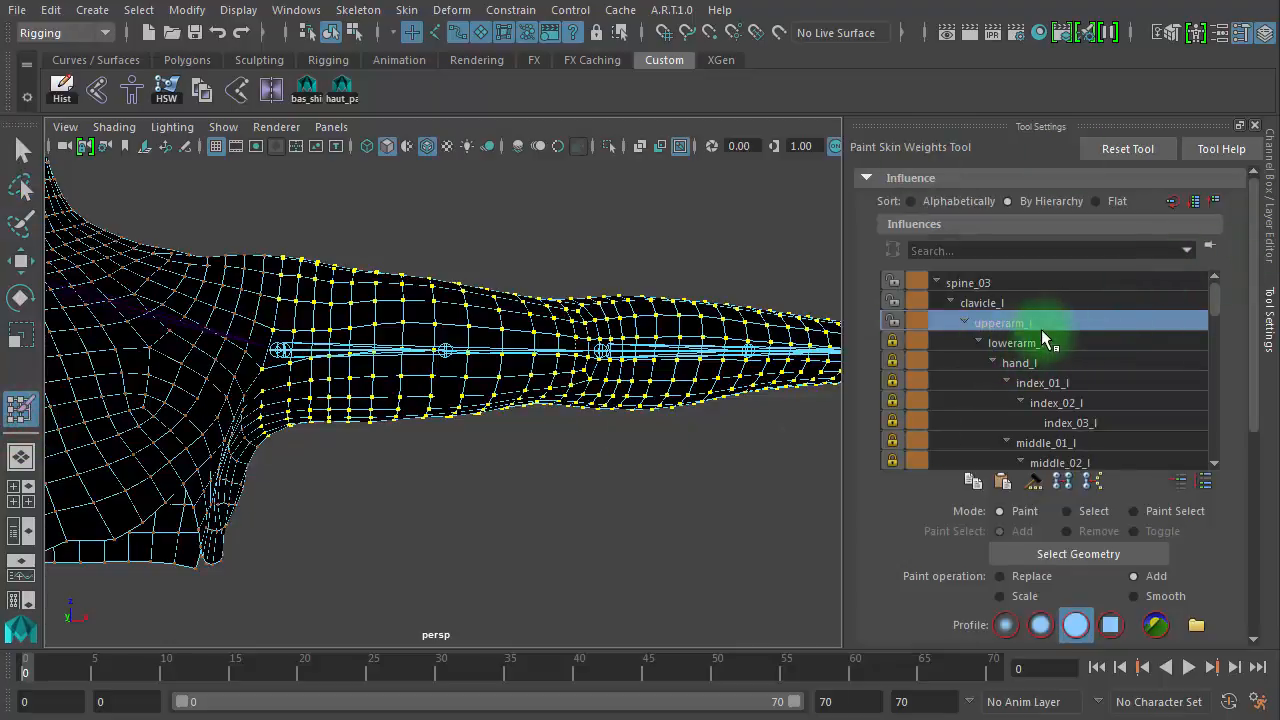
click(968, 327)
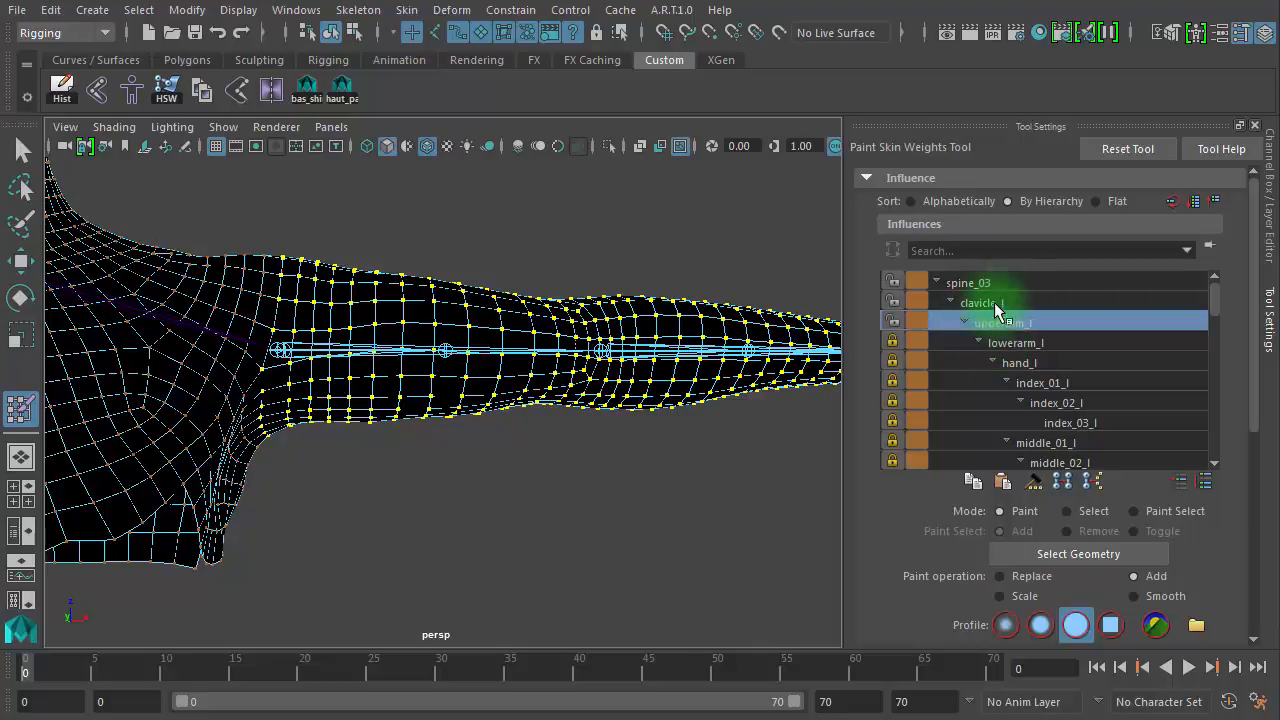
click(980, 343)
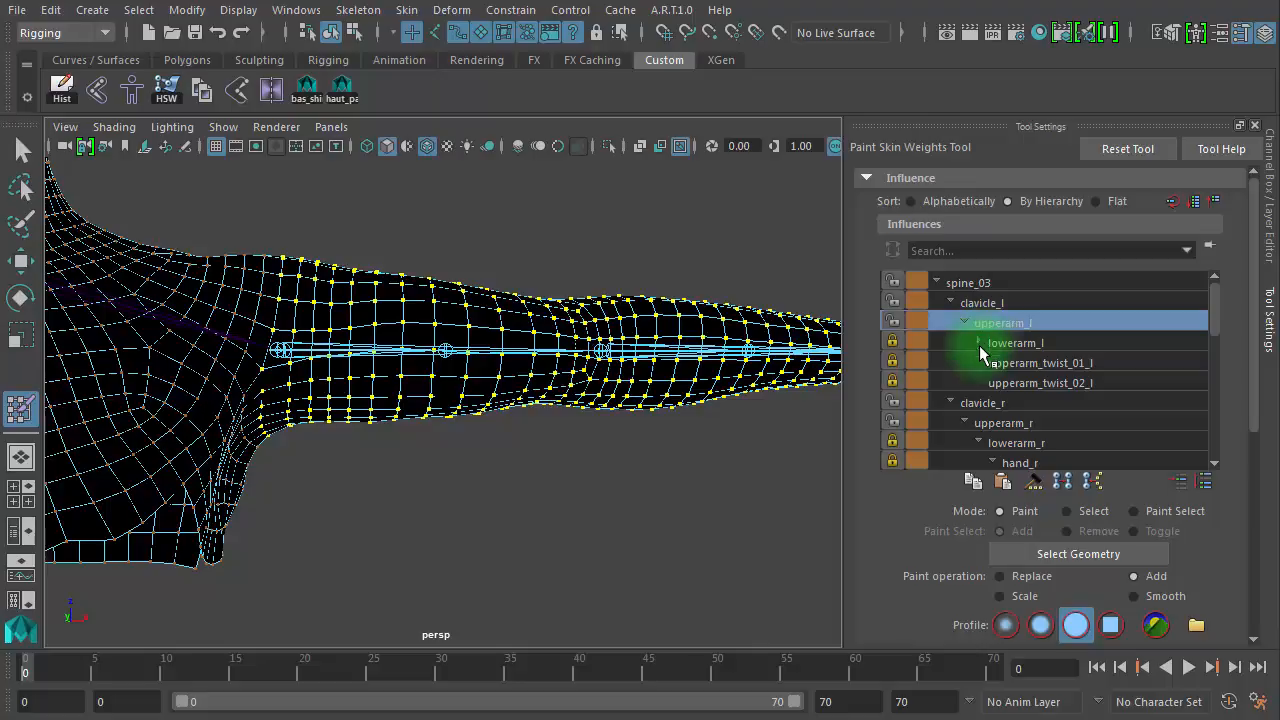
click(1006, 365)
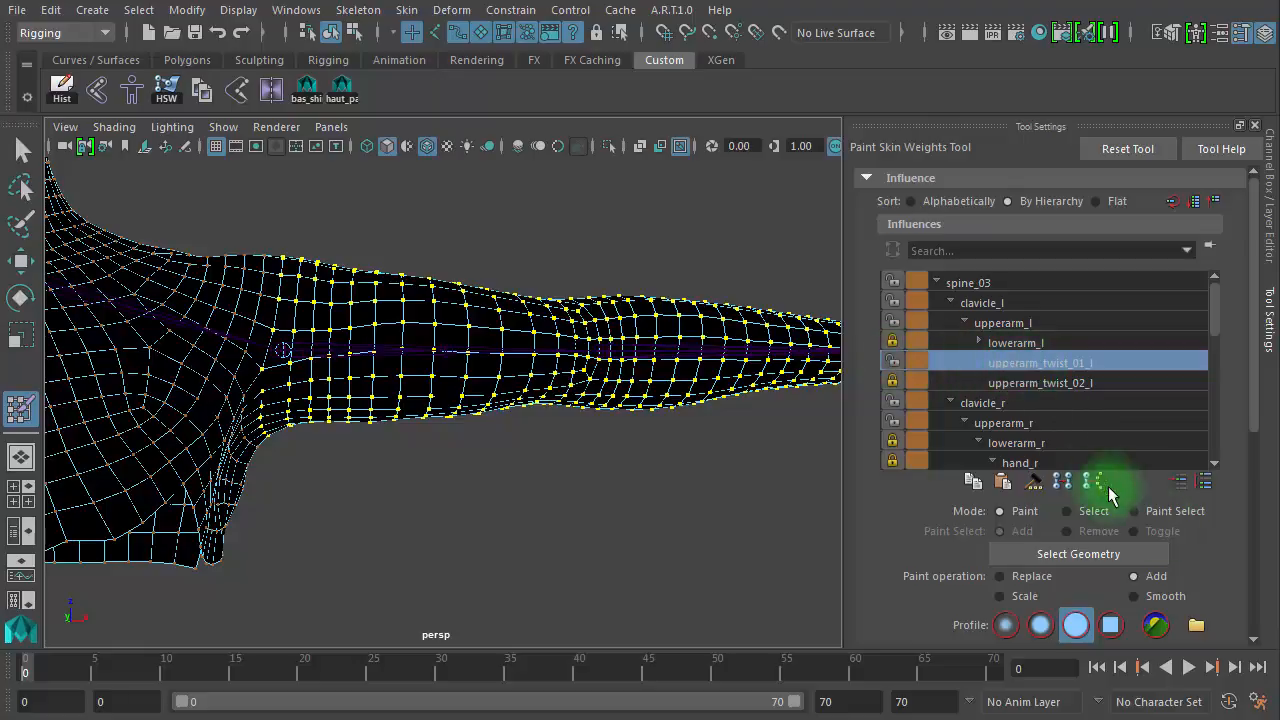
Set opacity and value to 1 and flood the selected arm vertices with weight for upperarm_twist_01_l
drag(1256, 338, 1258, 492)
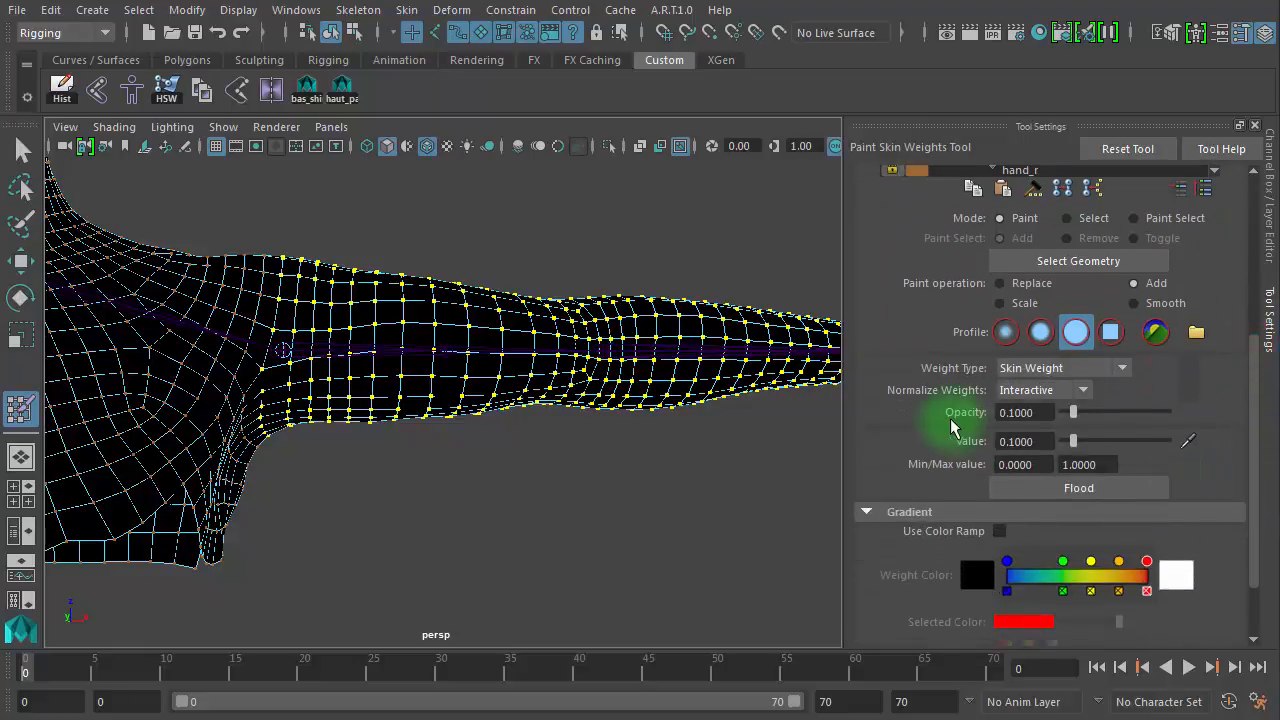
click(1035, 412)
text(1)
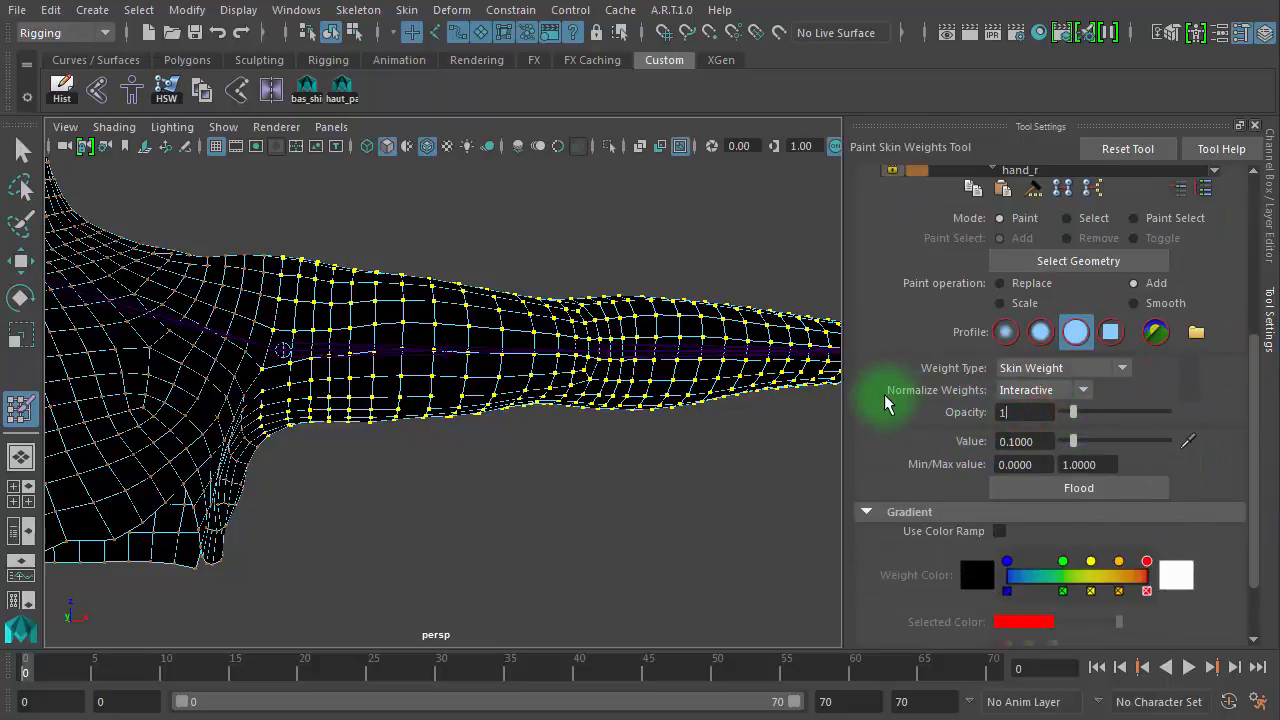
key(Return)
click(1030, 441)
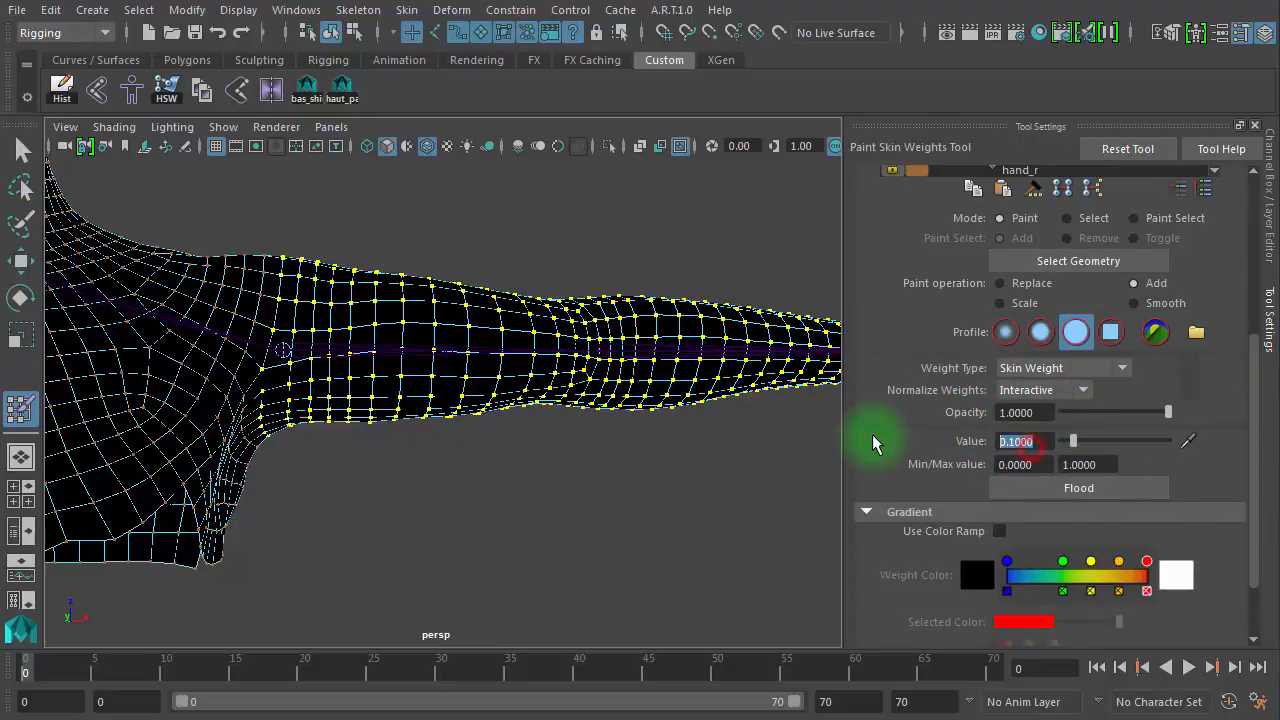
text(1)
key(Return)
click(1035, 488)
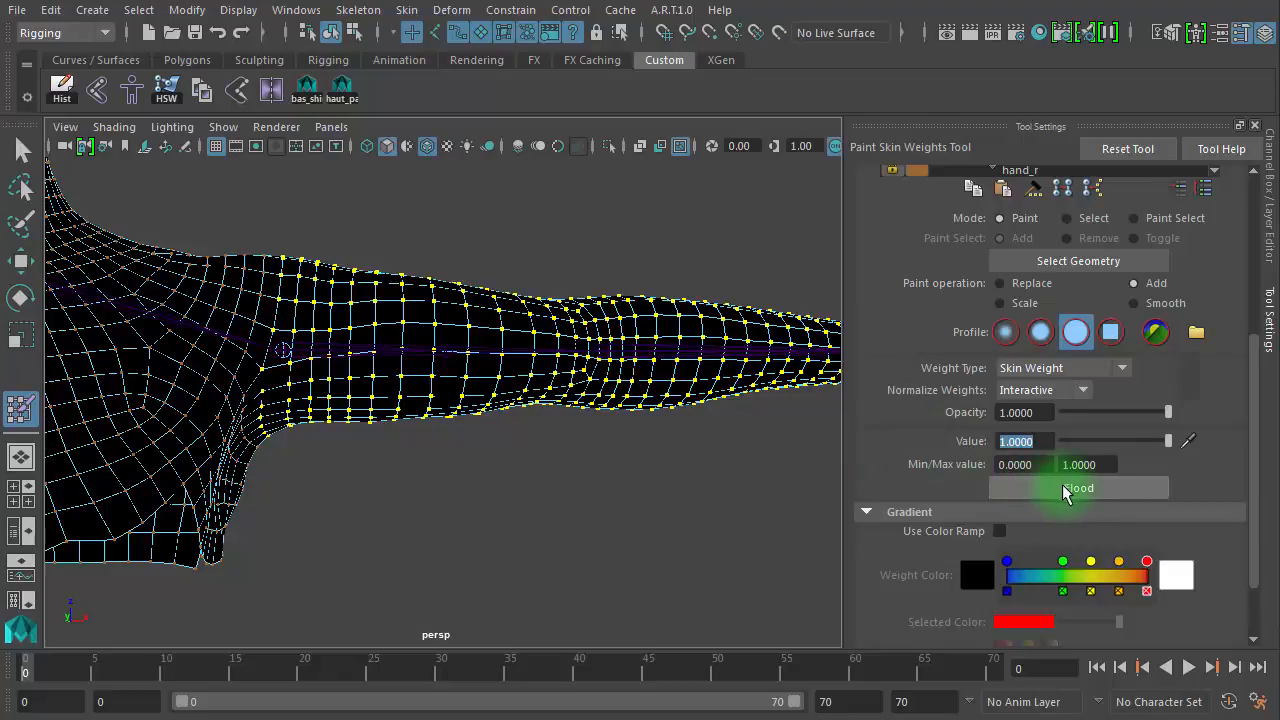
click(1075, 490)
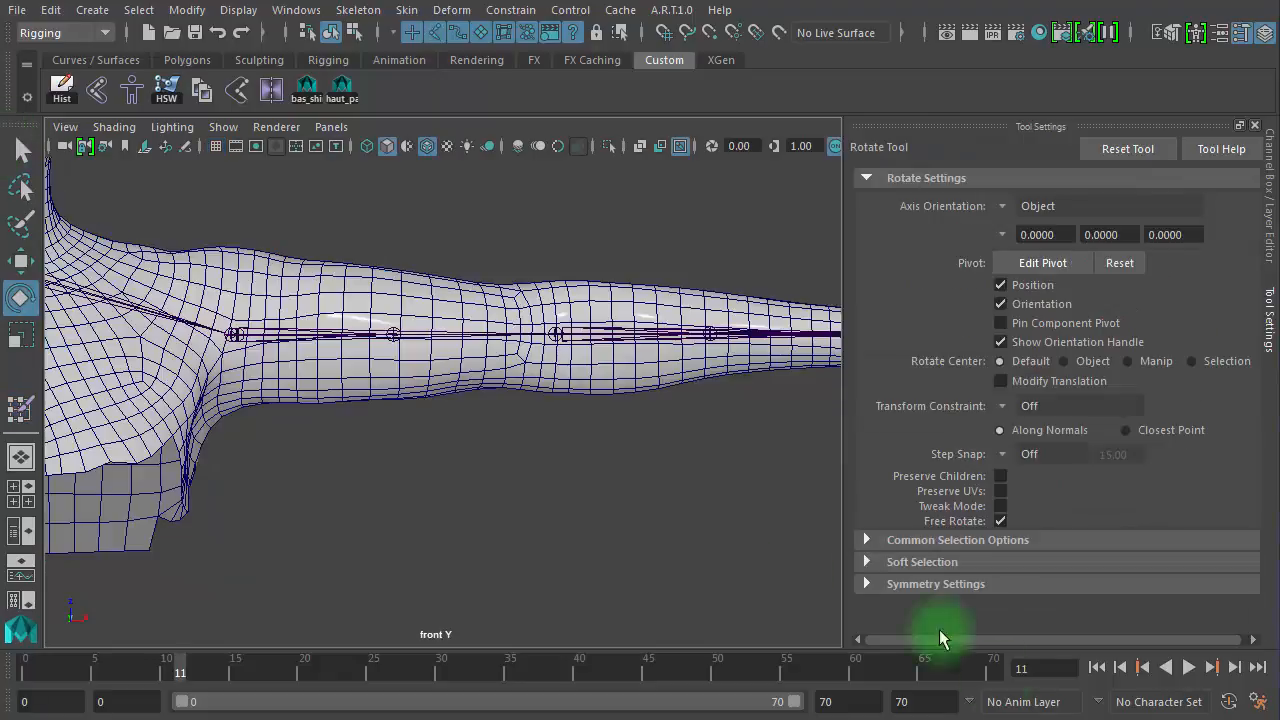
Rotate the left upper arm joint down and partway back up to test the shoulder deformation
click(335, 333)
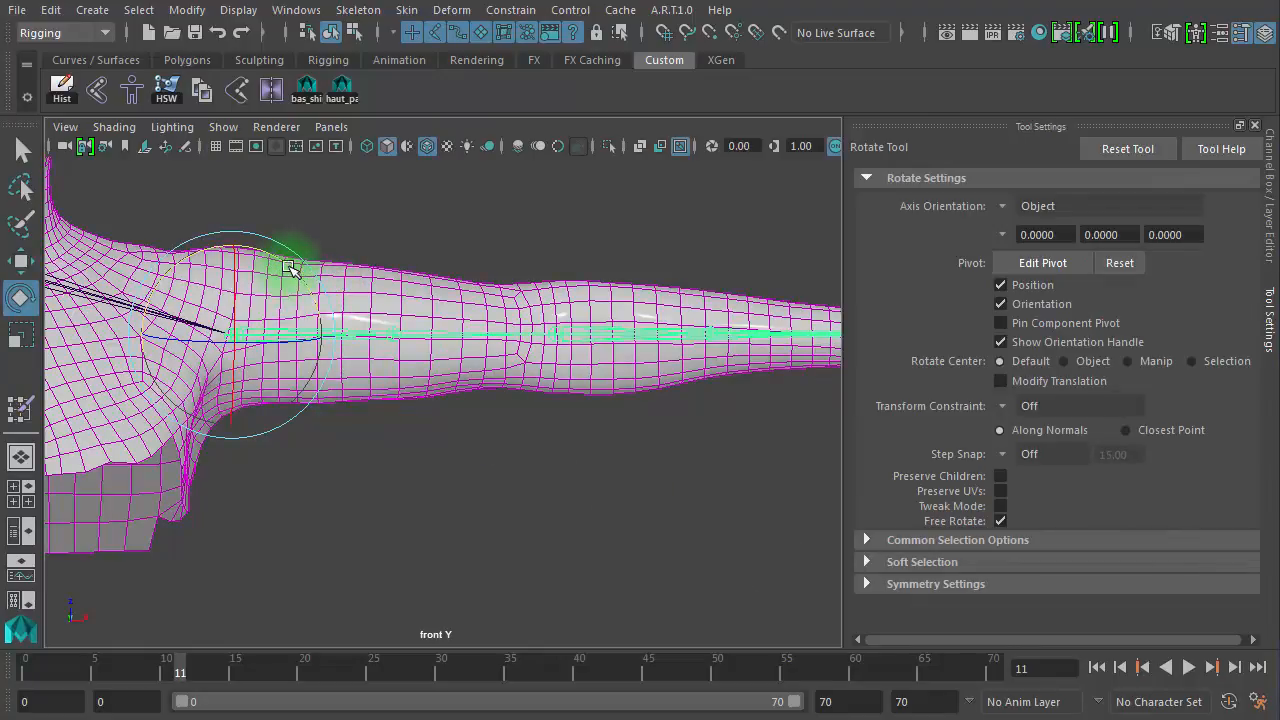
drag(290, 276, 306, 371)
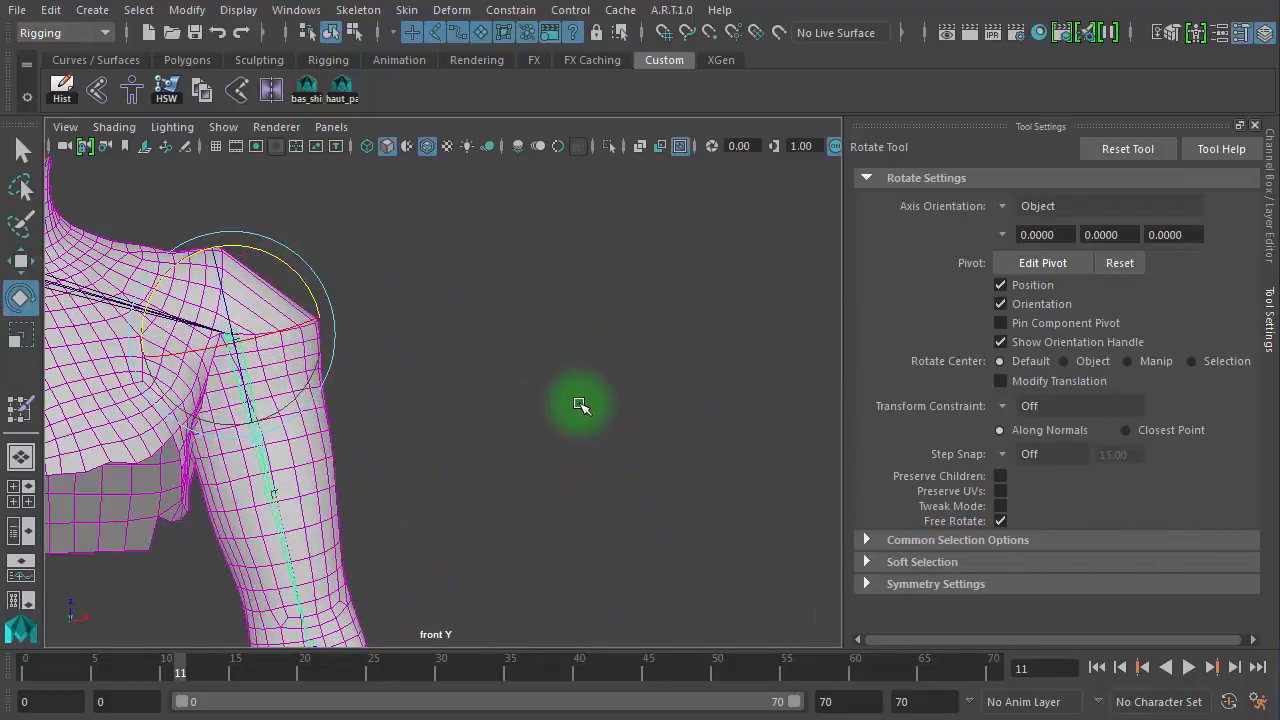
alt+middle_drag(600, 390, 856, 364)
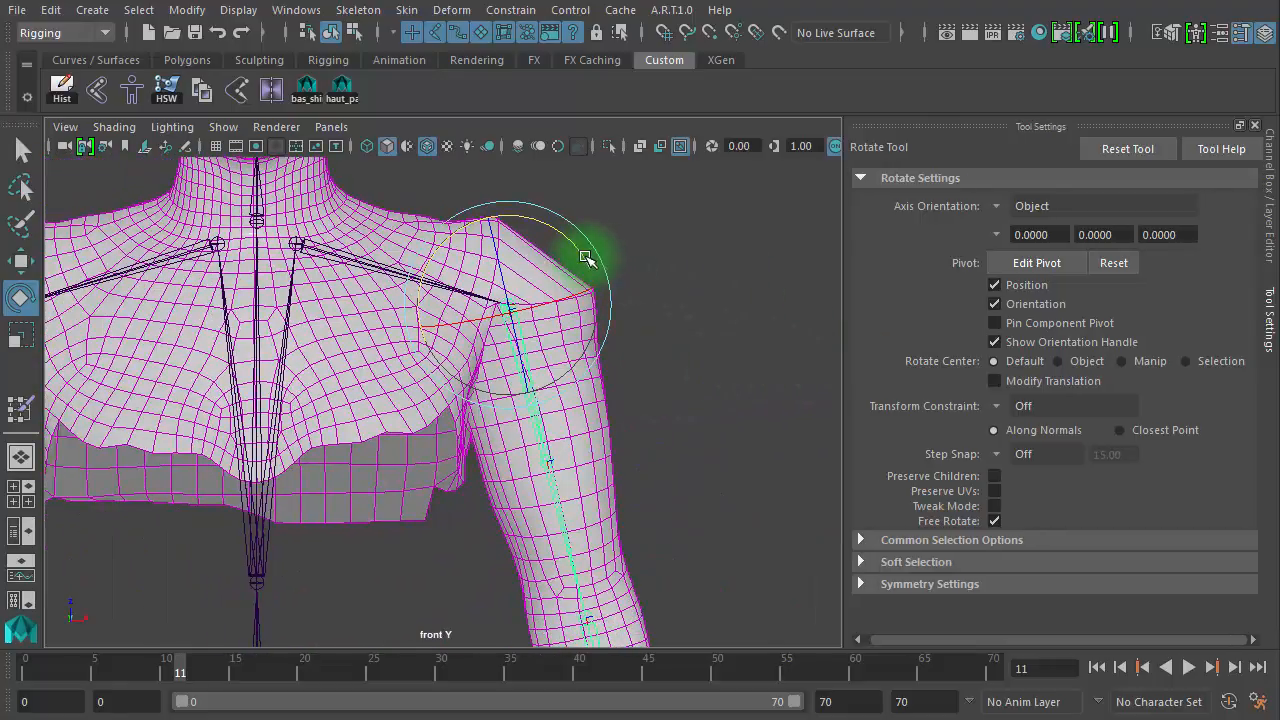
drag(587, 258, 546, 105)
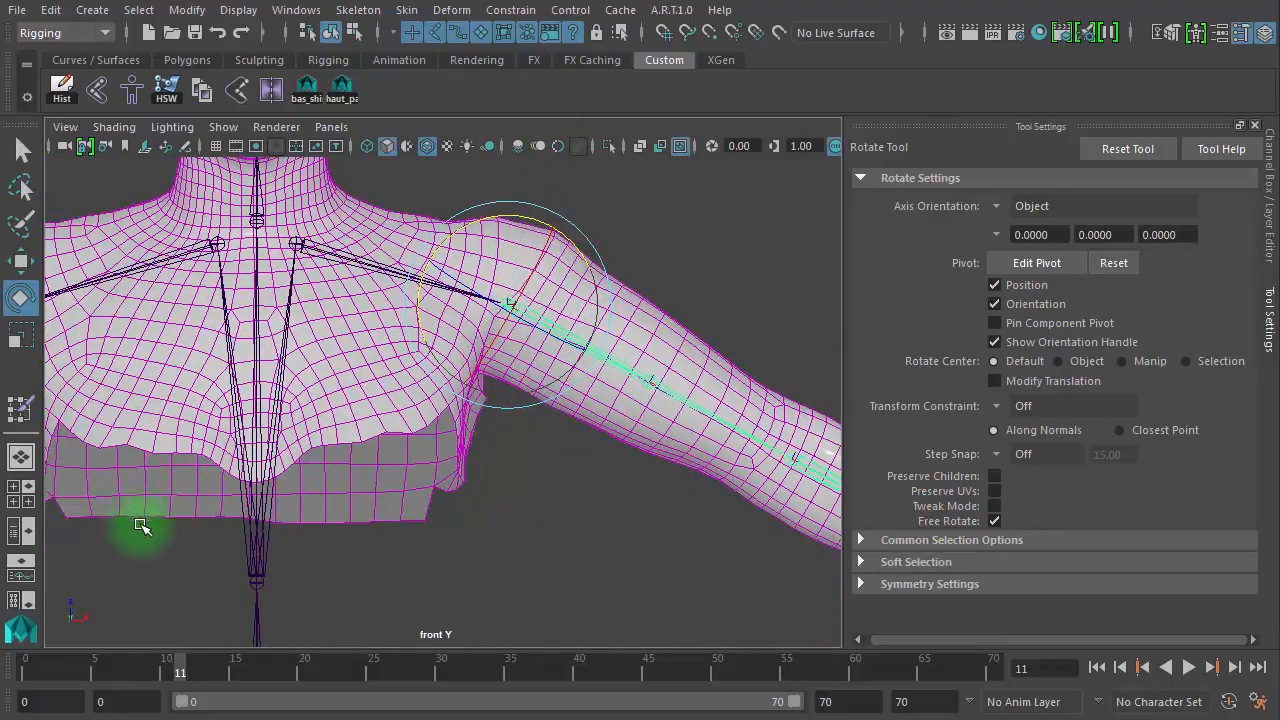
mouse_move(540, 212)
mouse_down()
mouse_move(586, 263)
mouse_move(578, 288)
mouse_move(529, 186)
mouse_move(594, 271)
mouse_move(537, 223)
mouse_move(551, 197)
mouse_up()
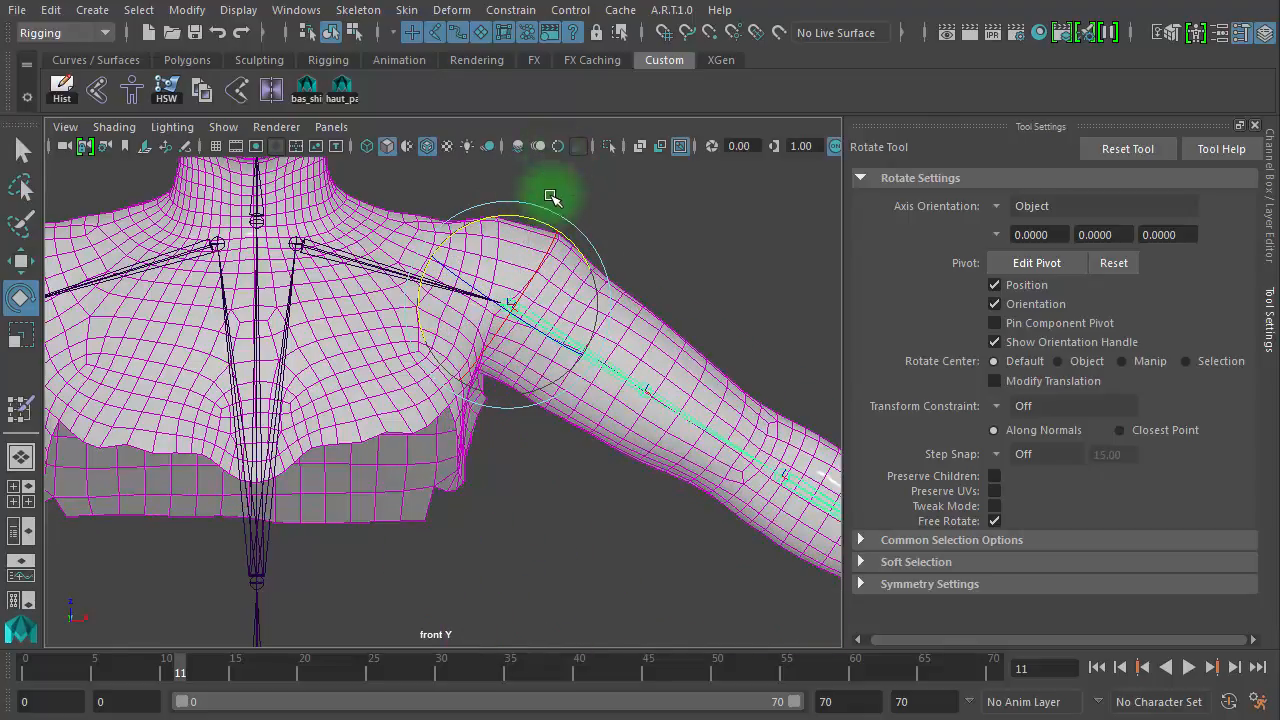
click(477, 511)
click(405, 422)
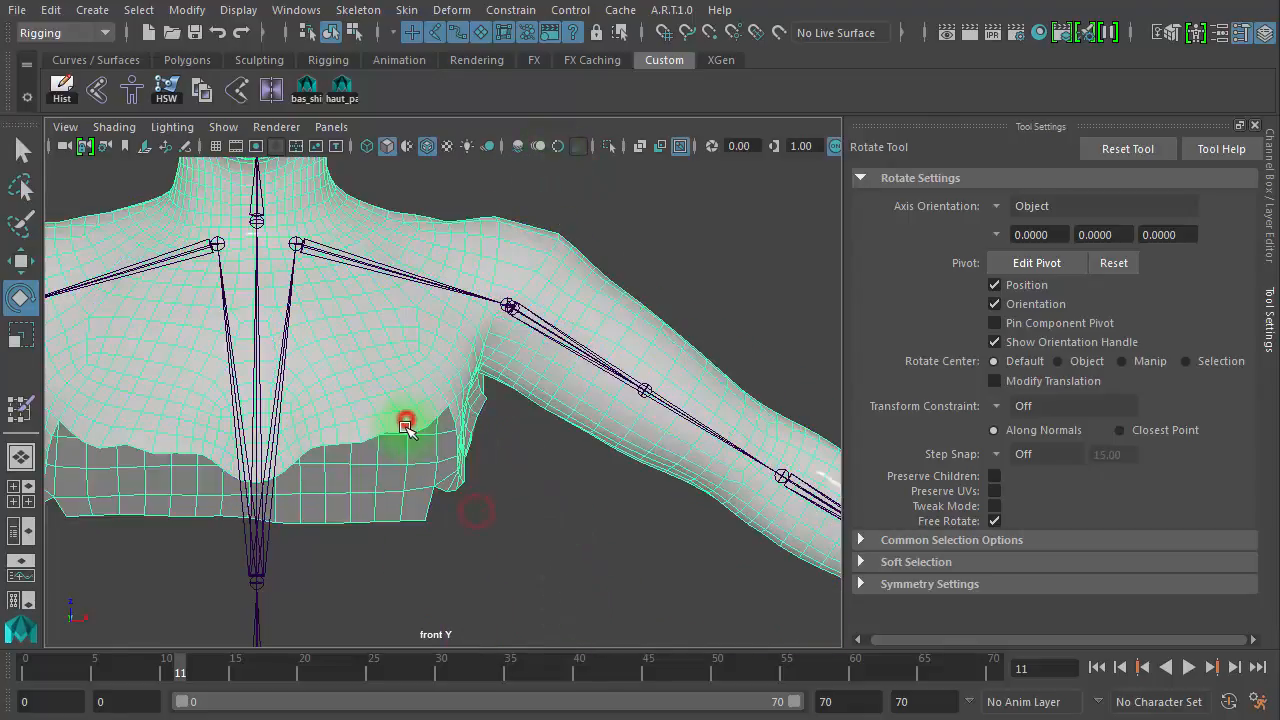
Rotate the right upper arm joint downward to test how the mesh follows it
alt+middle_drag(637, 437, 787, 414)
drag(245, 262, 250, 354)
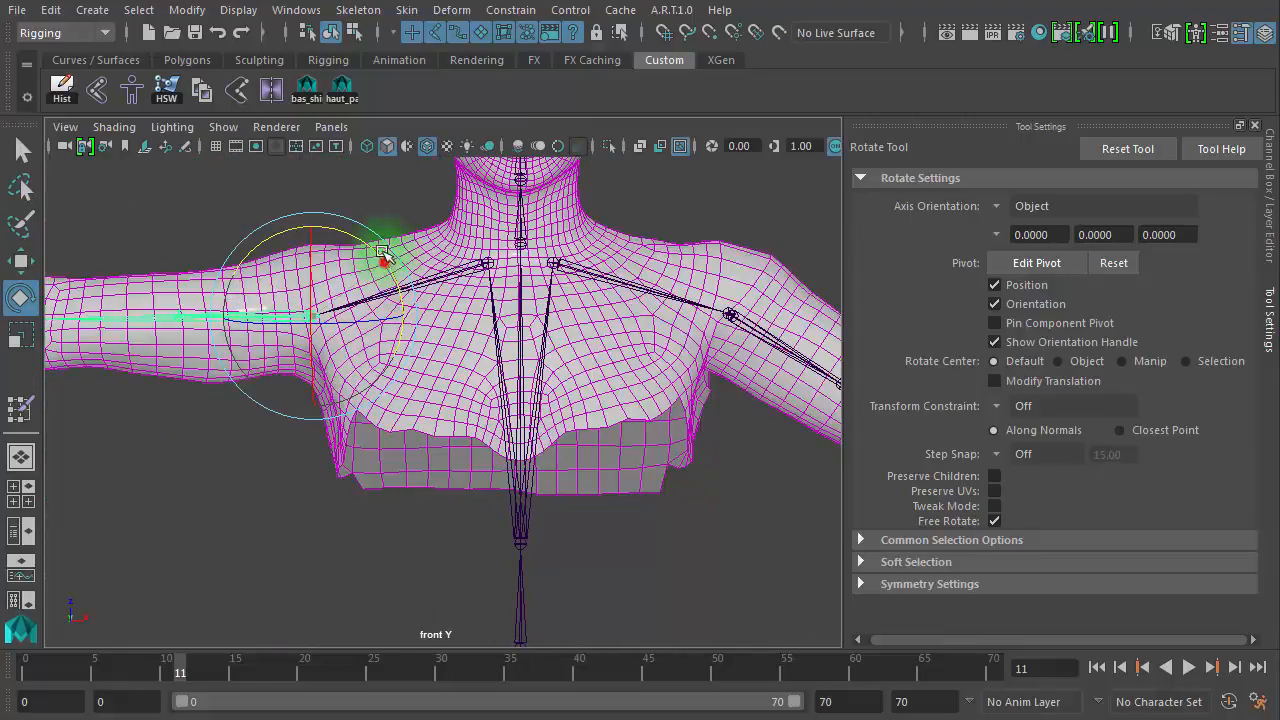
drag(383, 255, 380, 286)
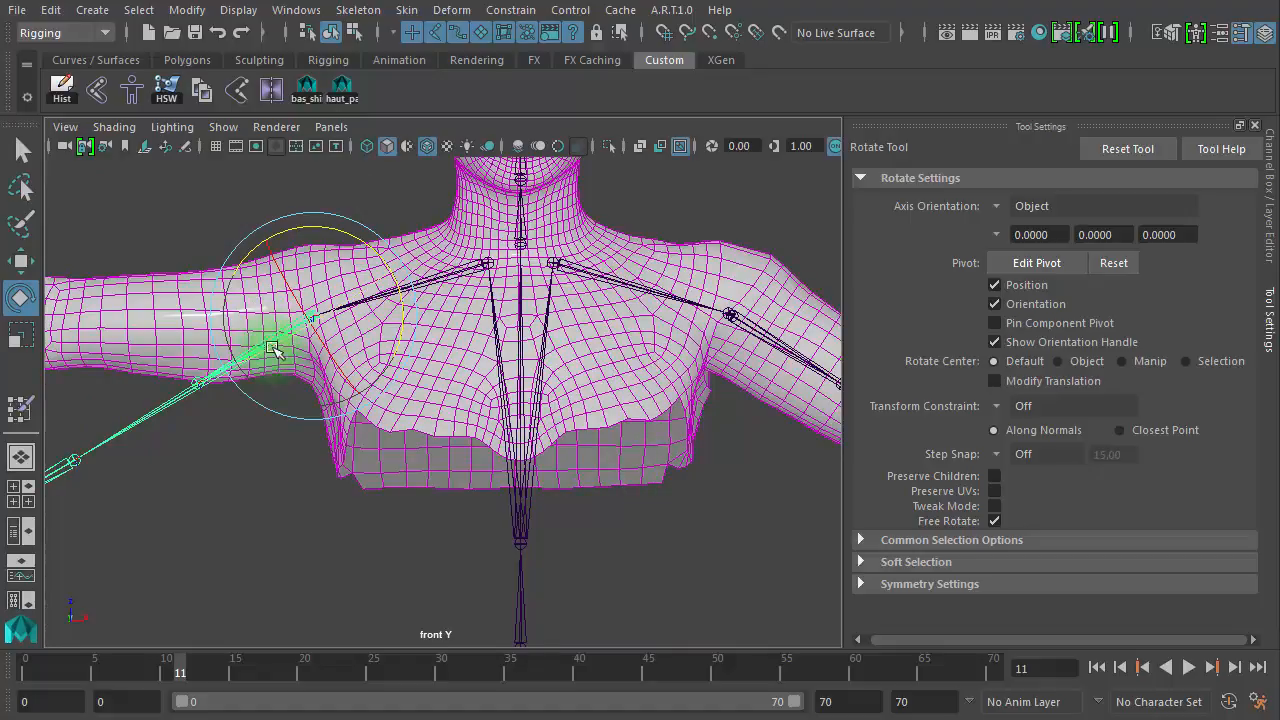
Return the skeleton to its bind pose with the body mesh selected, and exclude joints from selection
click(592, 206)
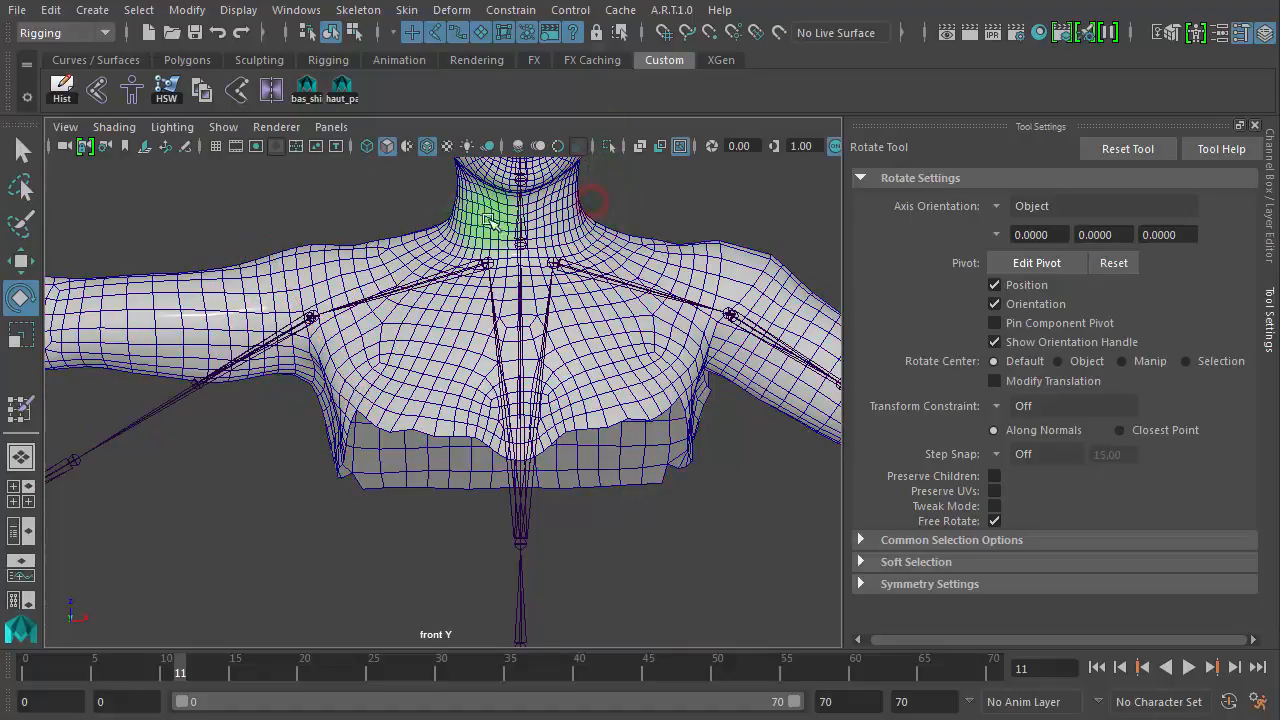
click(443, 234)
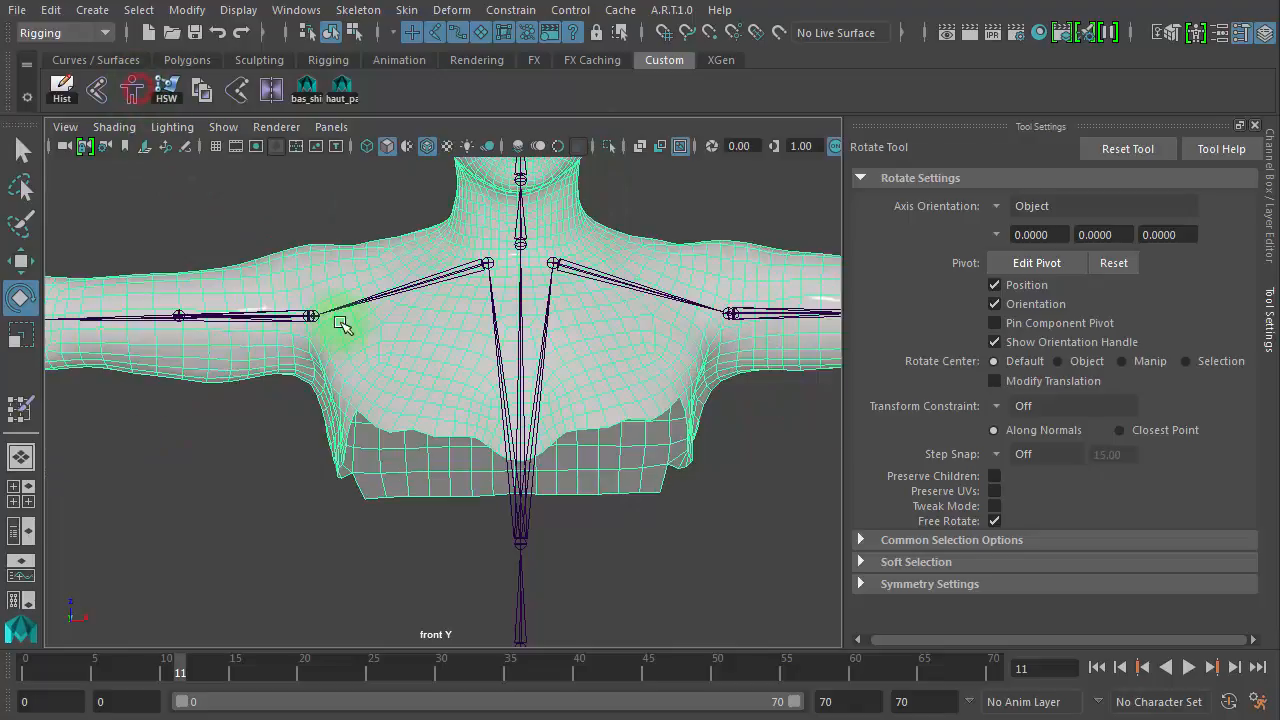
alt+right_drag(512, 507, 686, 514)
alt+middle_drag(686, 514, 505, 489)
alt+right_drag(441, 492, 570, 497)
click(443, 33)
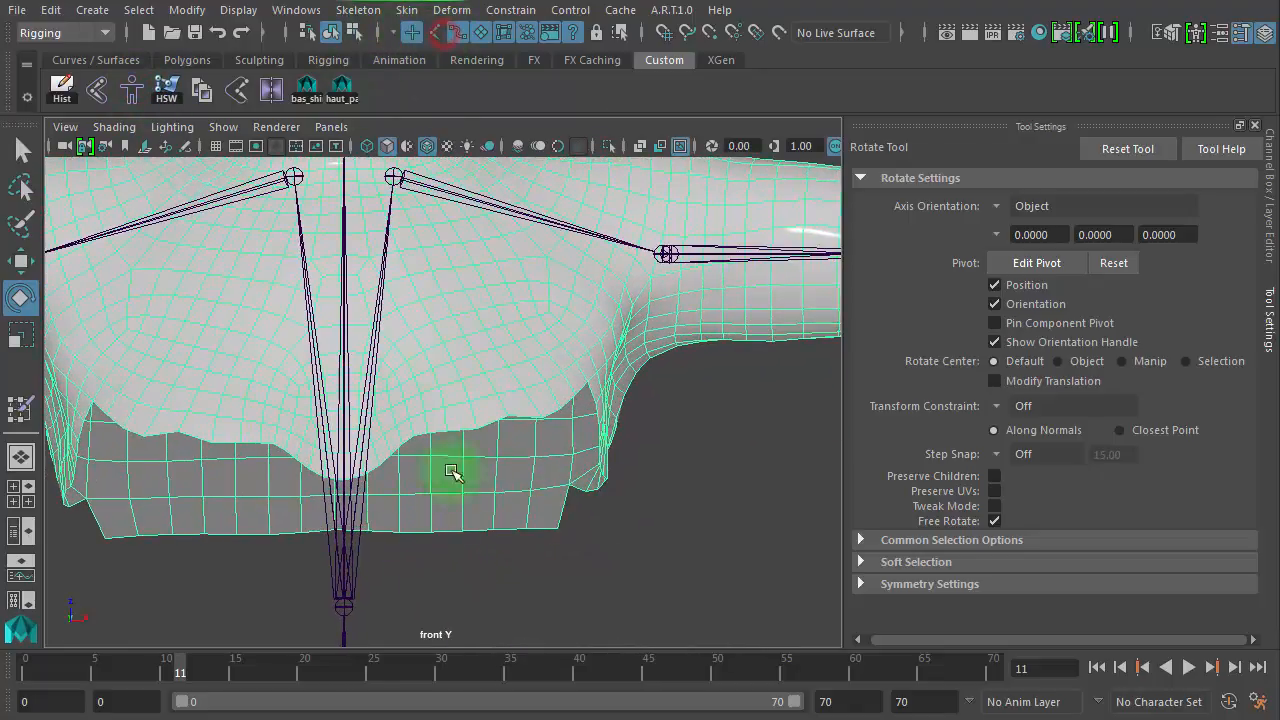
Show the mesh vertices and select the bottom edge row from the centre line across the character's left half
alt+right_drag(434, 549, 395, 453)
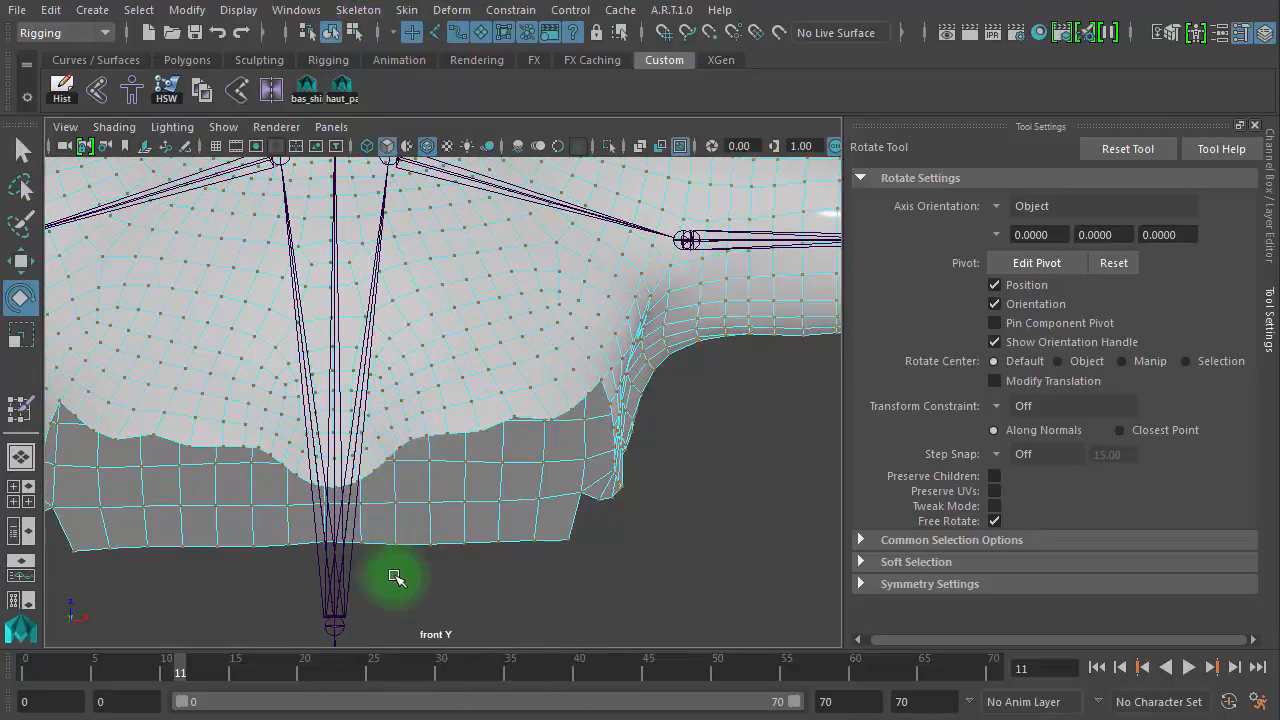
drag(607, 584, 405, 517)
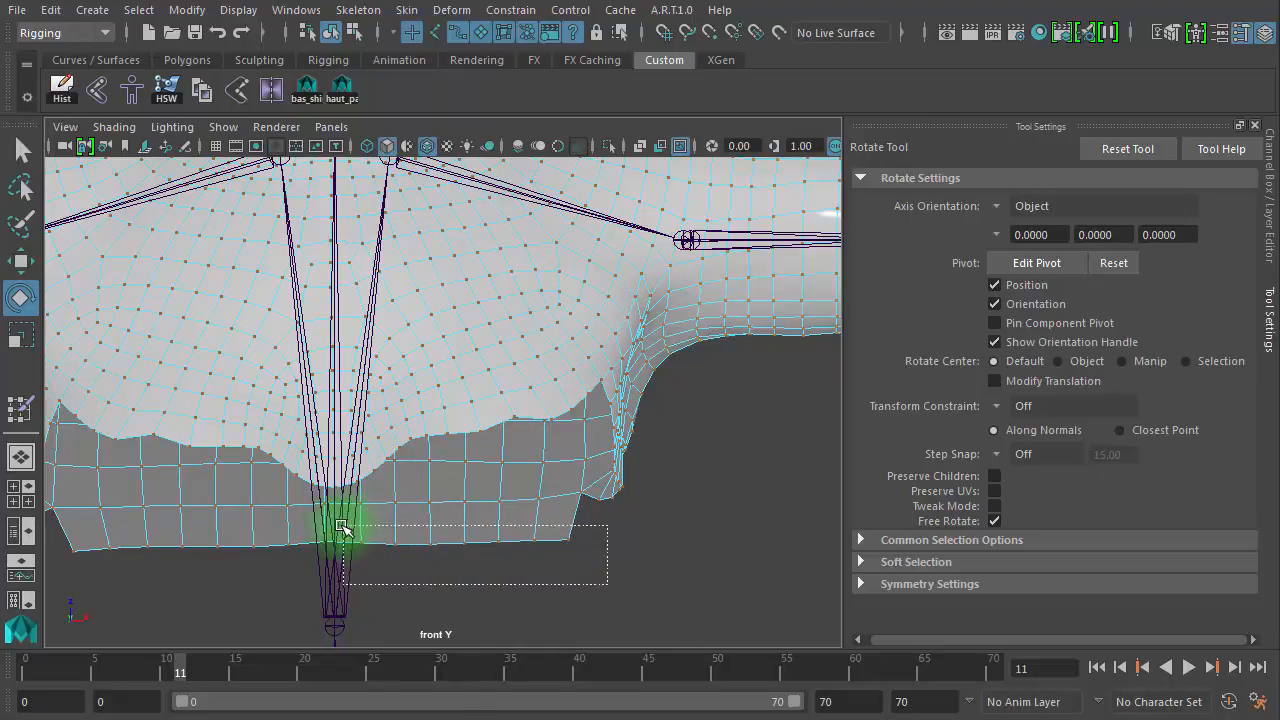
drag(342, 527, 320, 521)
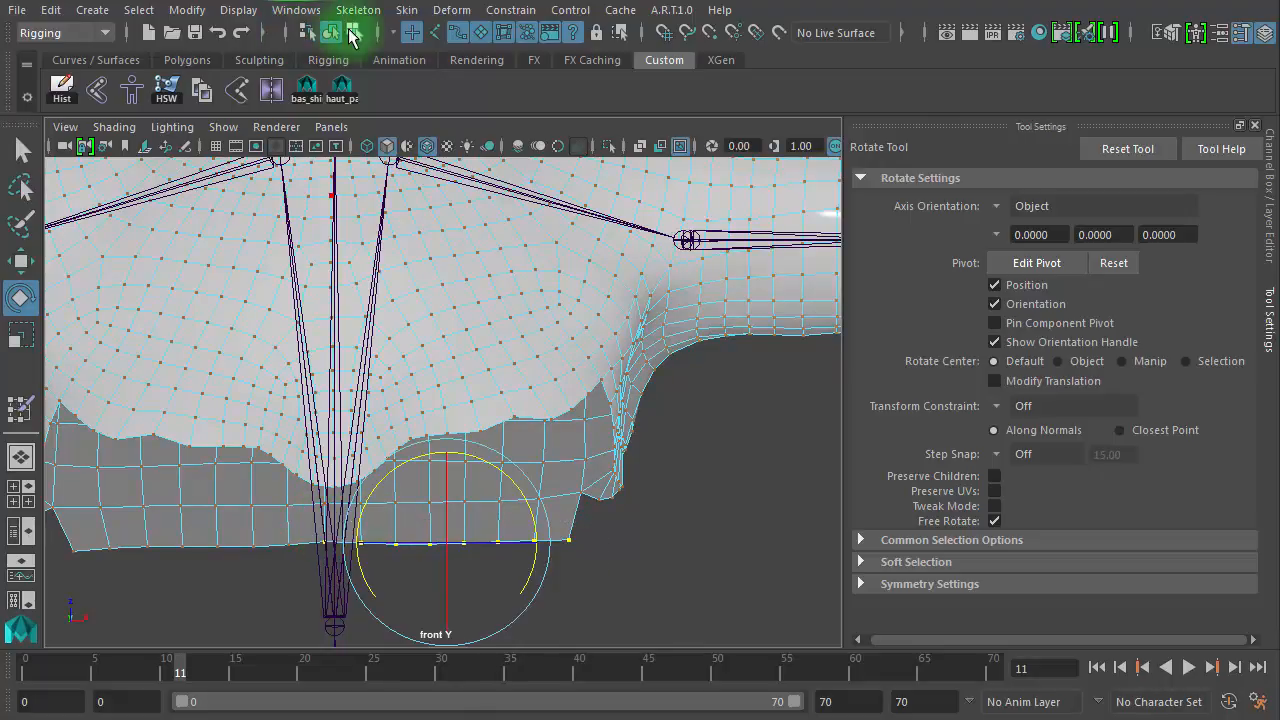
Open the Component Editor and examine the selected vertices' smooth skin weights, especially the upperarm_l weight on vtx[6953]
click(308, 12)
mouse_move(330, 80)
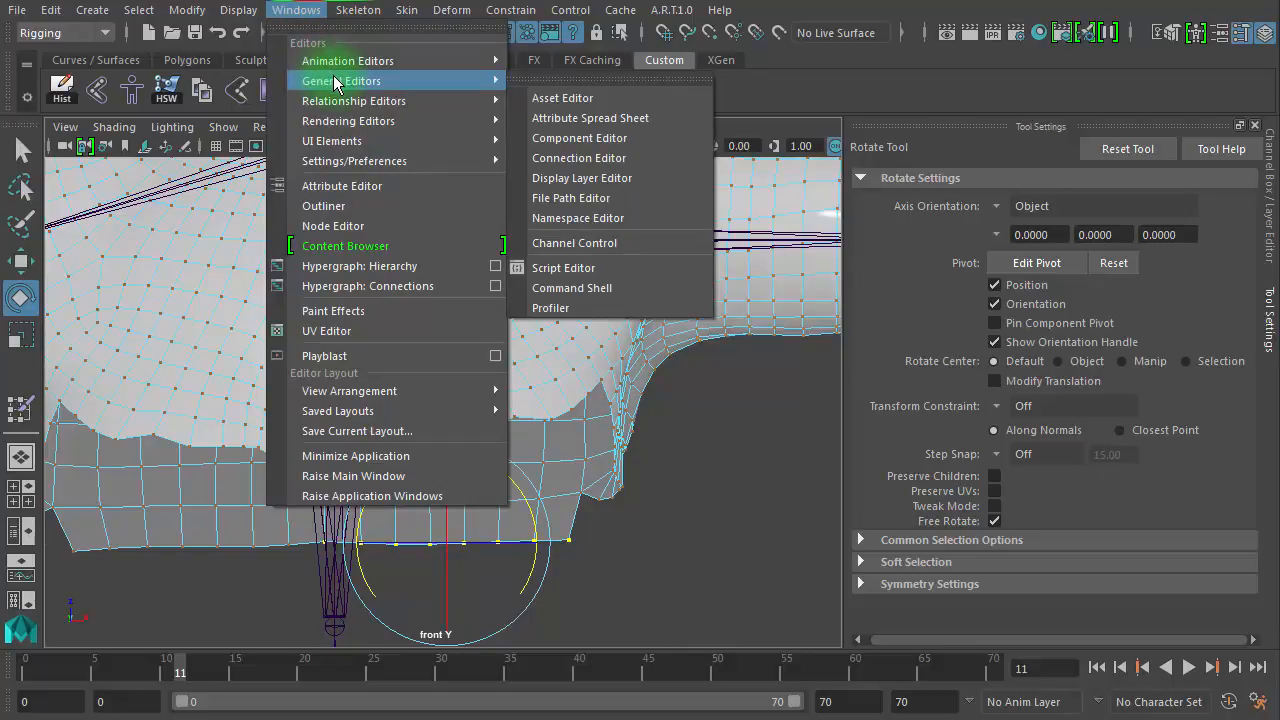
click(600, 147)
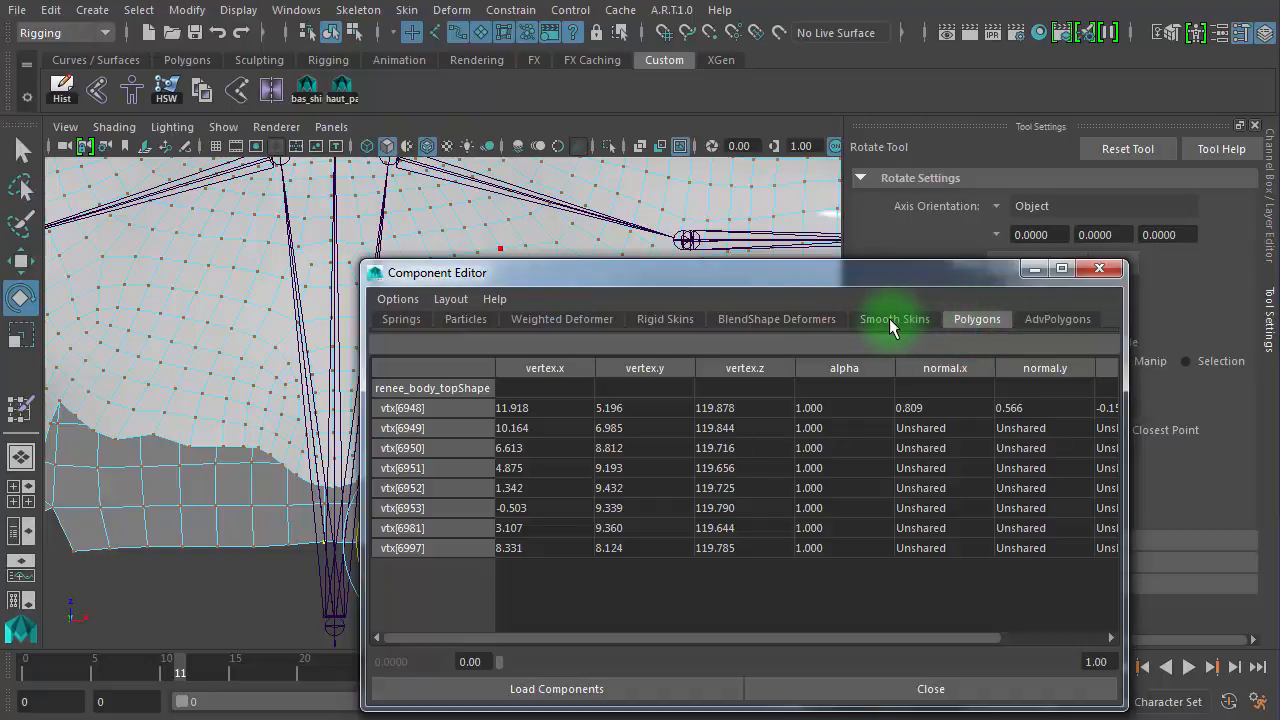
click(889, 318)
drag(603, 270, 584, 163)
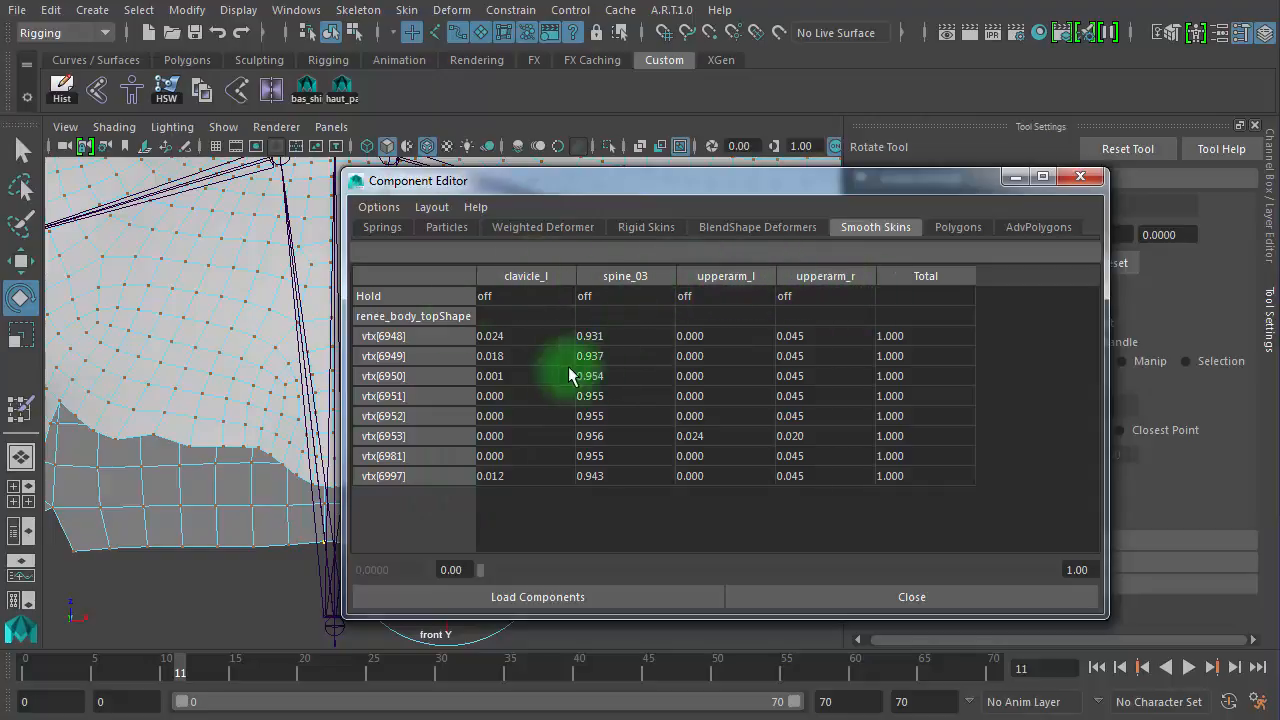
drag(545, 181, 915, 117)
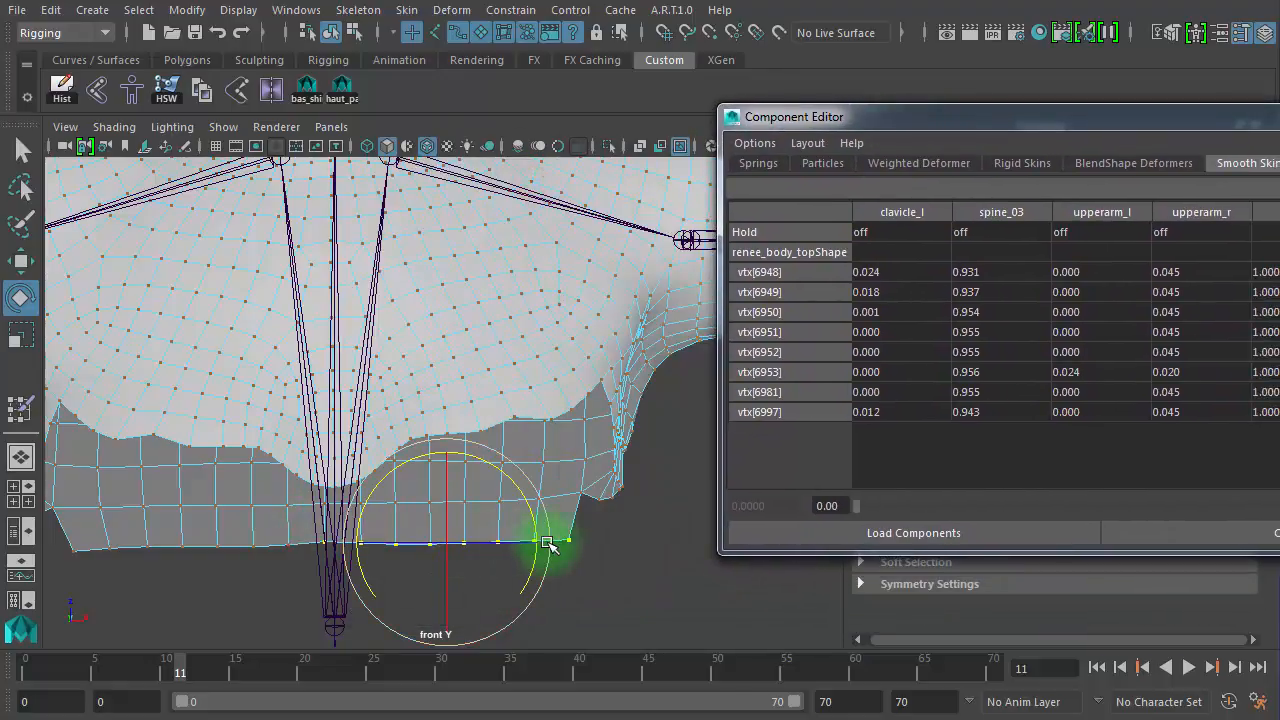
drag(1081, 130, 607, 118)
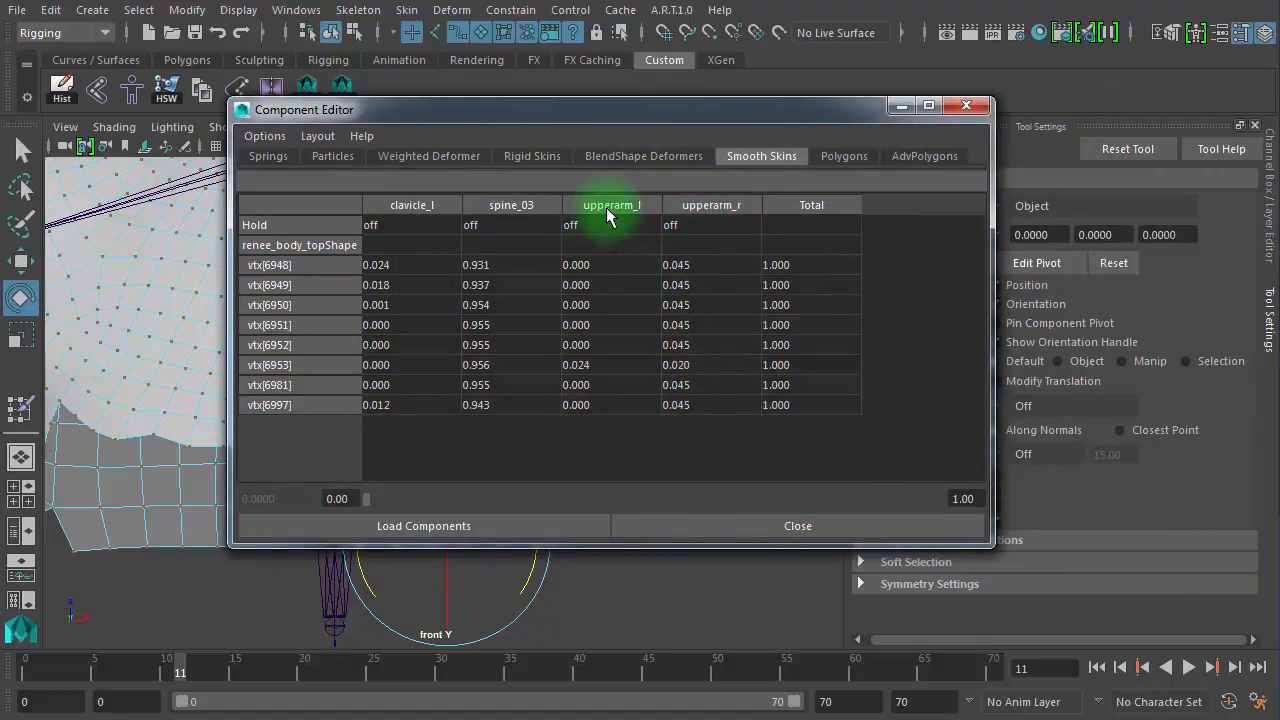
click(612, 369)
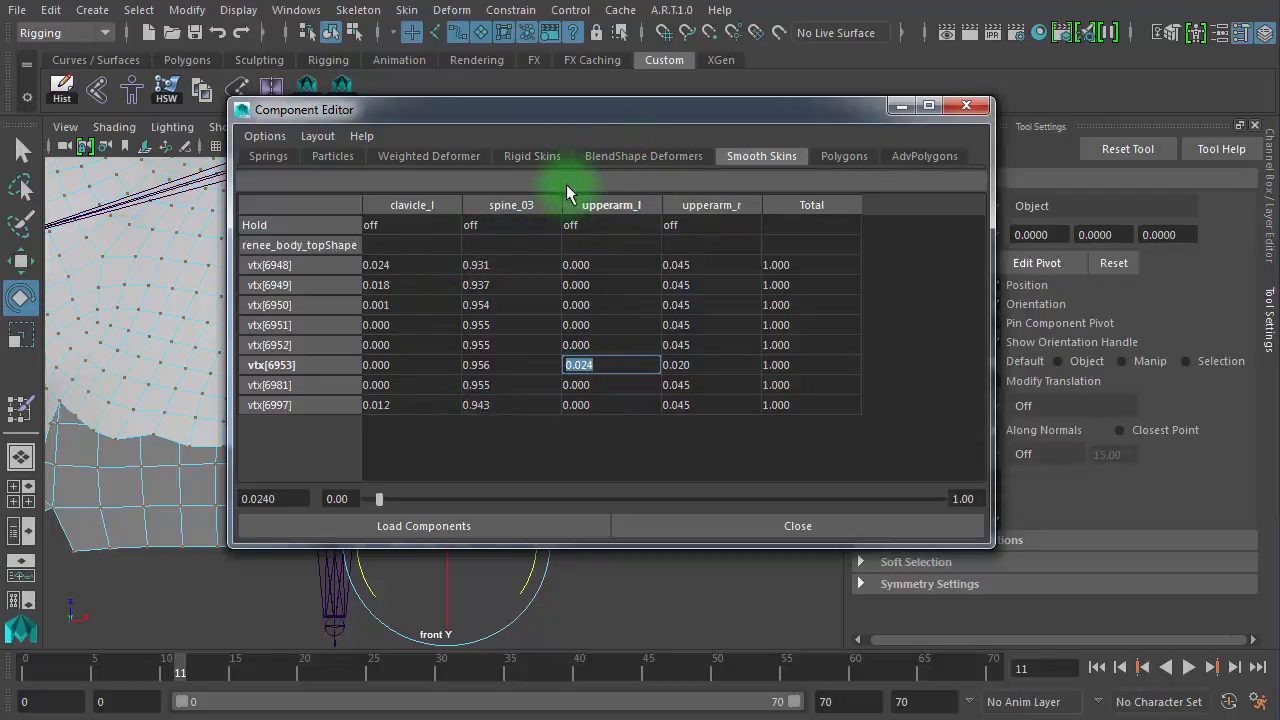
Activate the Paint Skin Weights Tool and lock every influence in the list down to head
click(22, 411)
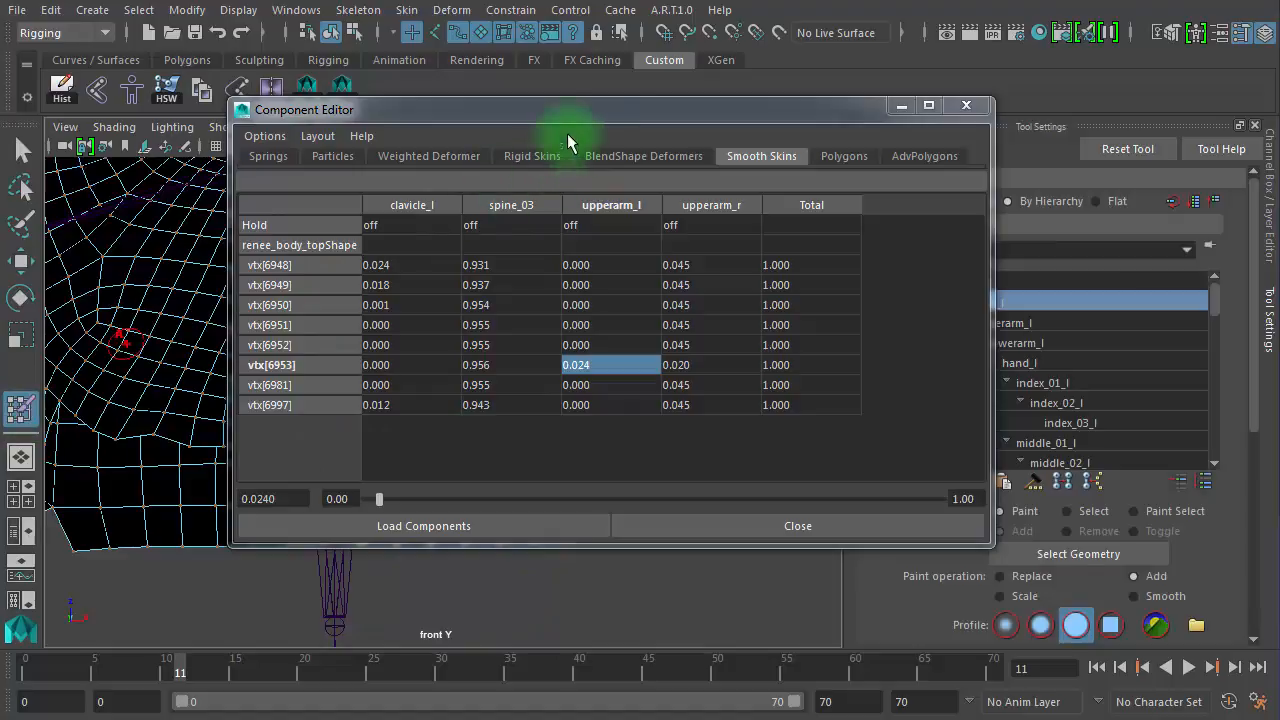
drag(590, 118, 359, 116)
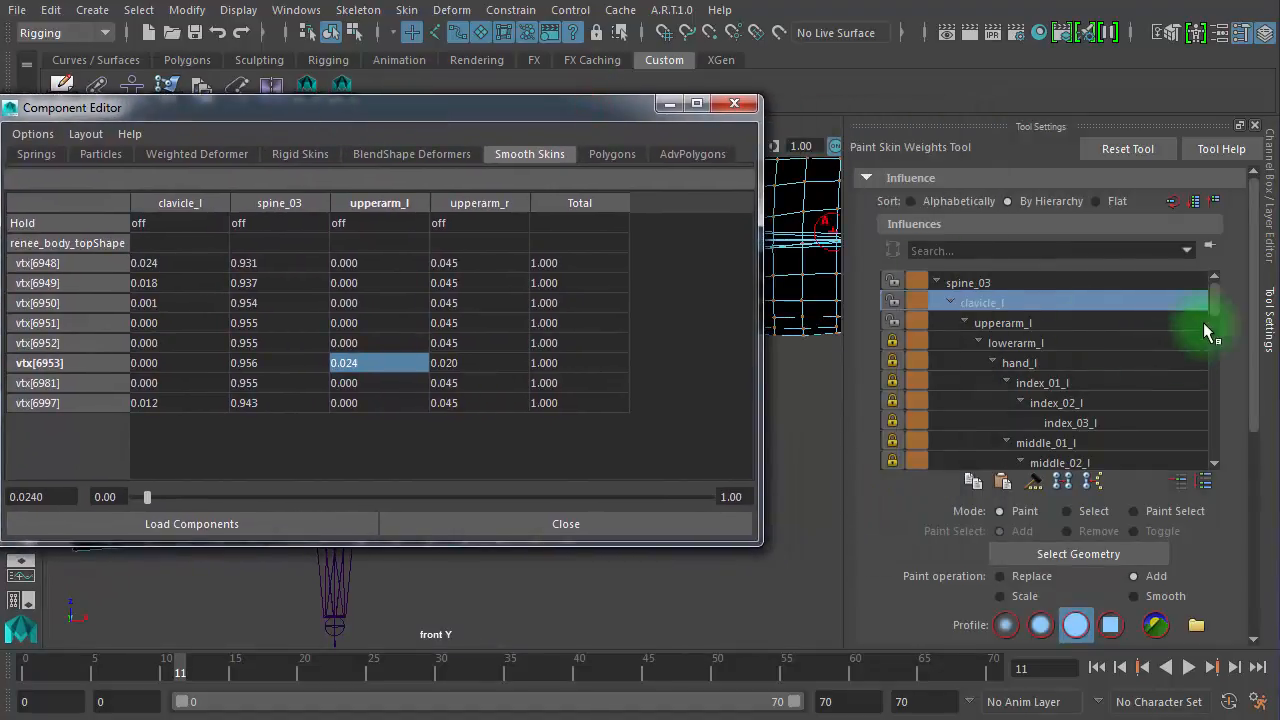
drag(1209, 299, 1135, 482)
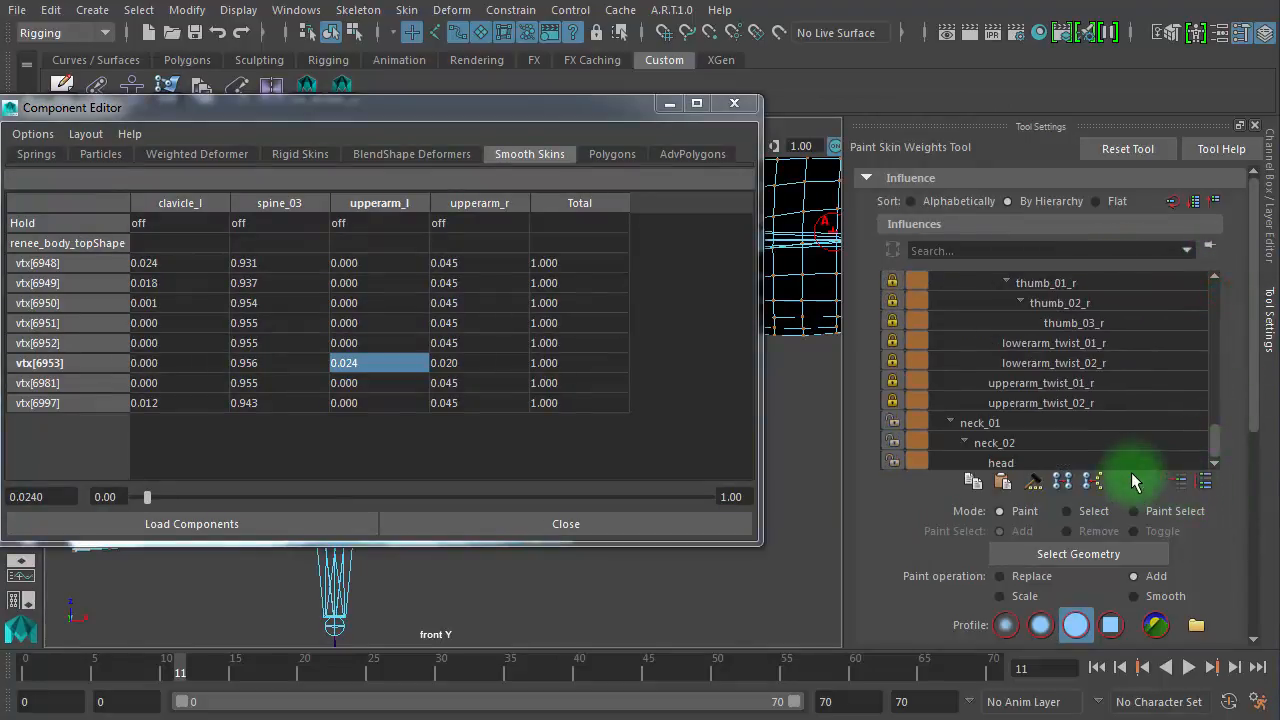
click(1024, 462)
click(892, 461)
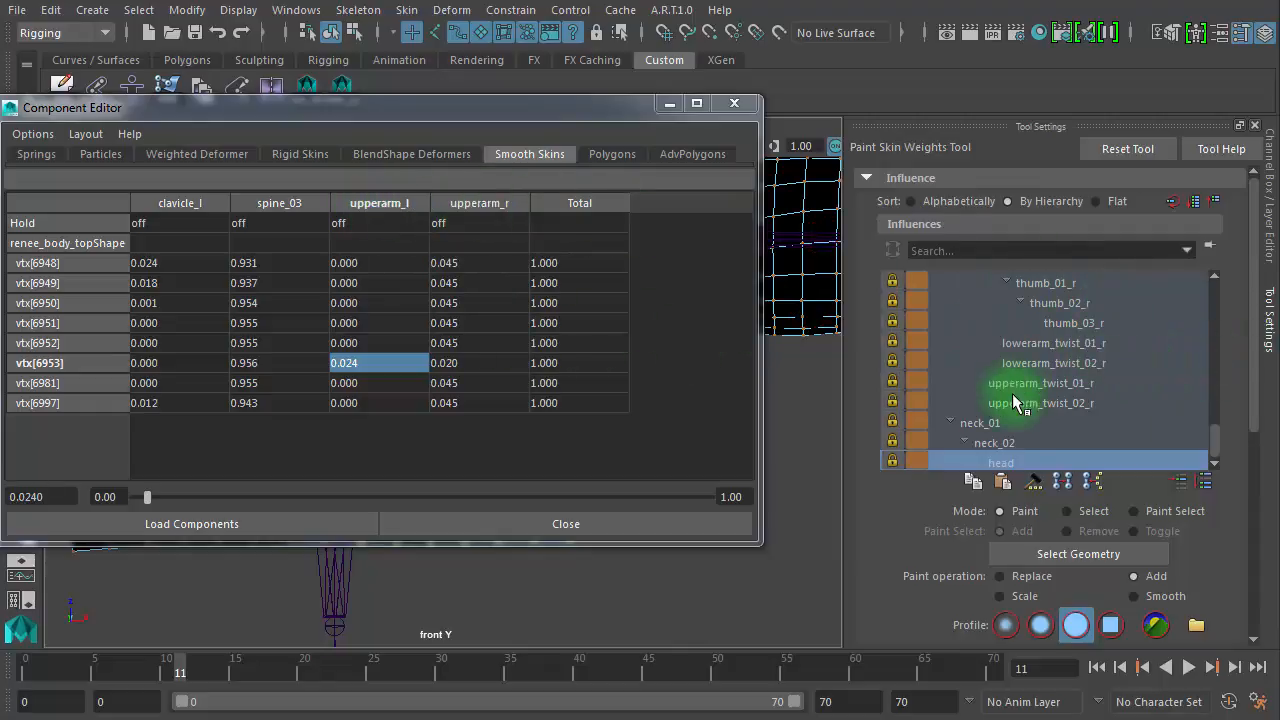
Unlock the upperarm_l and upperarm_r influences, collapsing the lowerarm_l branch
click(1100, 383)
drag(1215, 437, 1215, 260)
click(1076, 320)
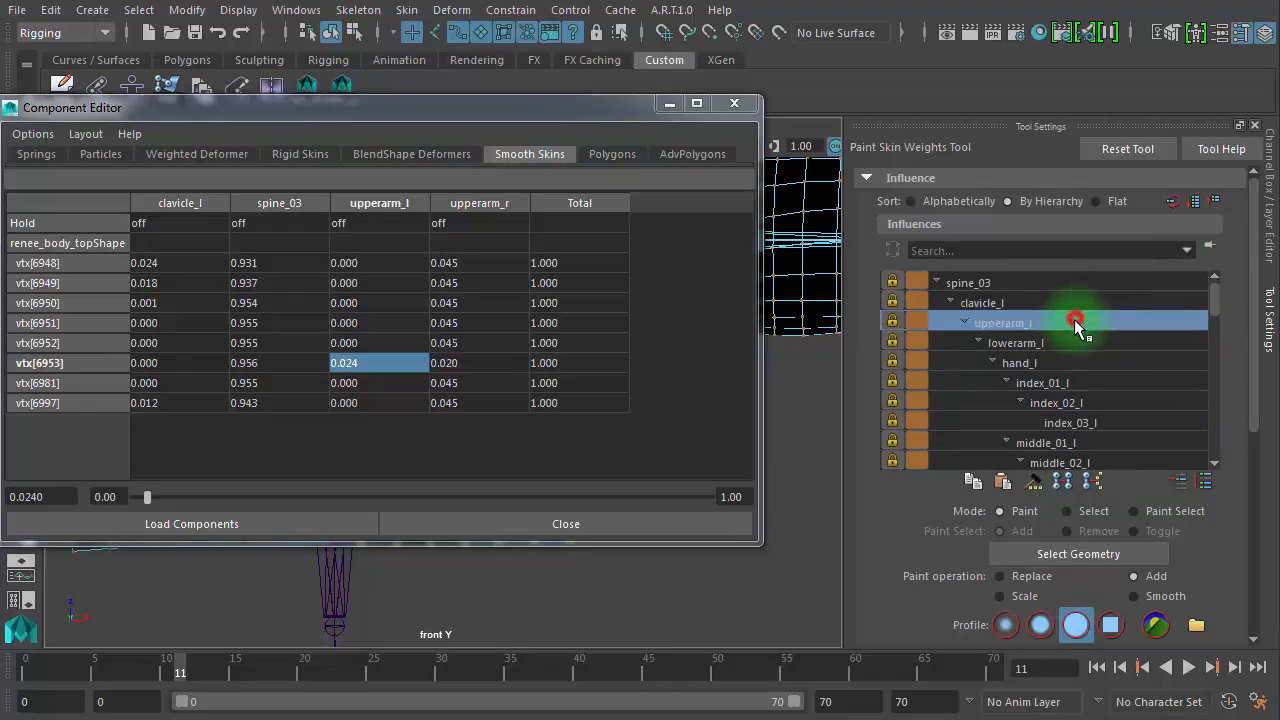
click(893, 320)
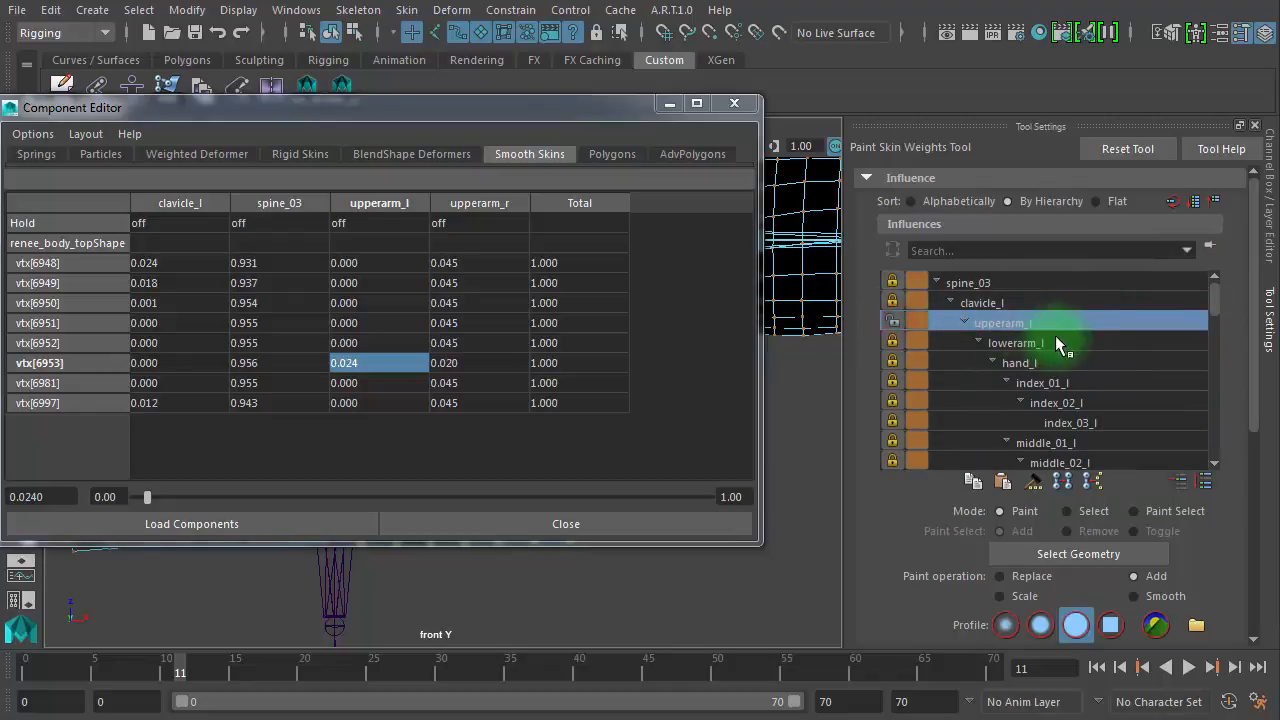
click(979, 341)
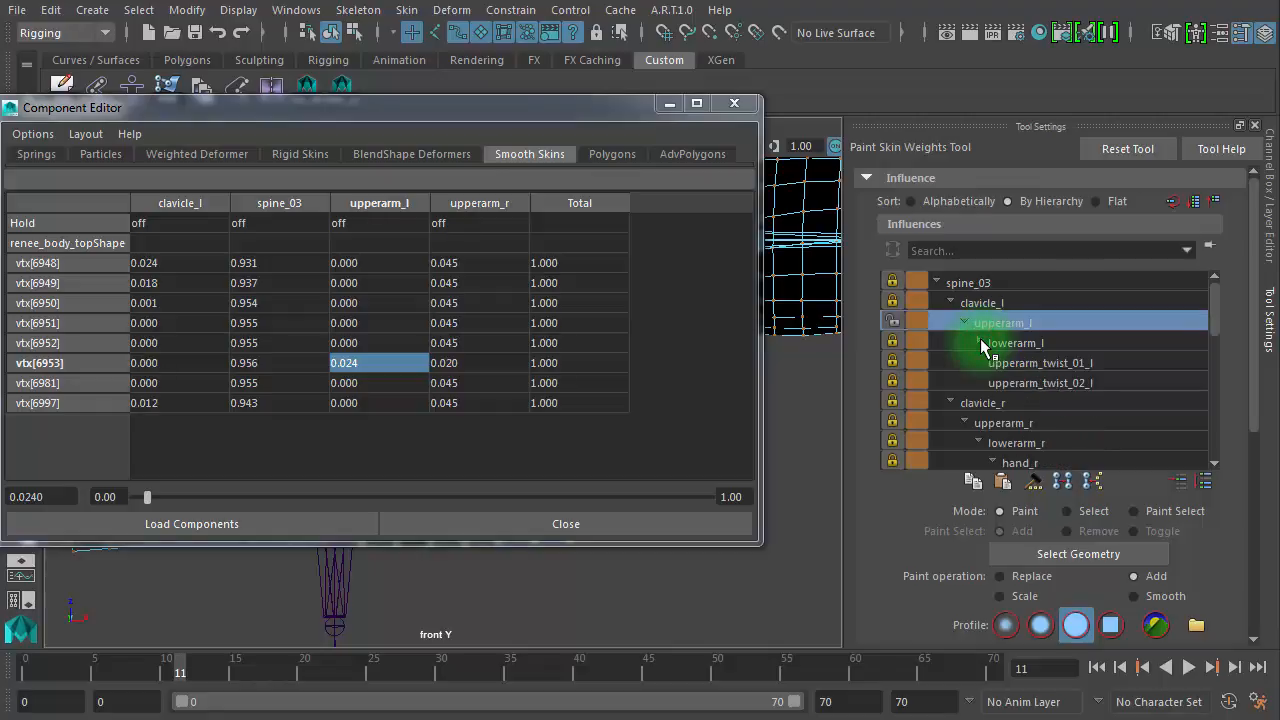
click(1018, 420)
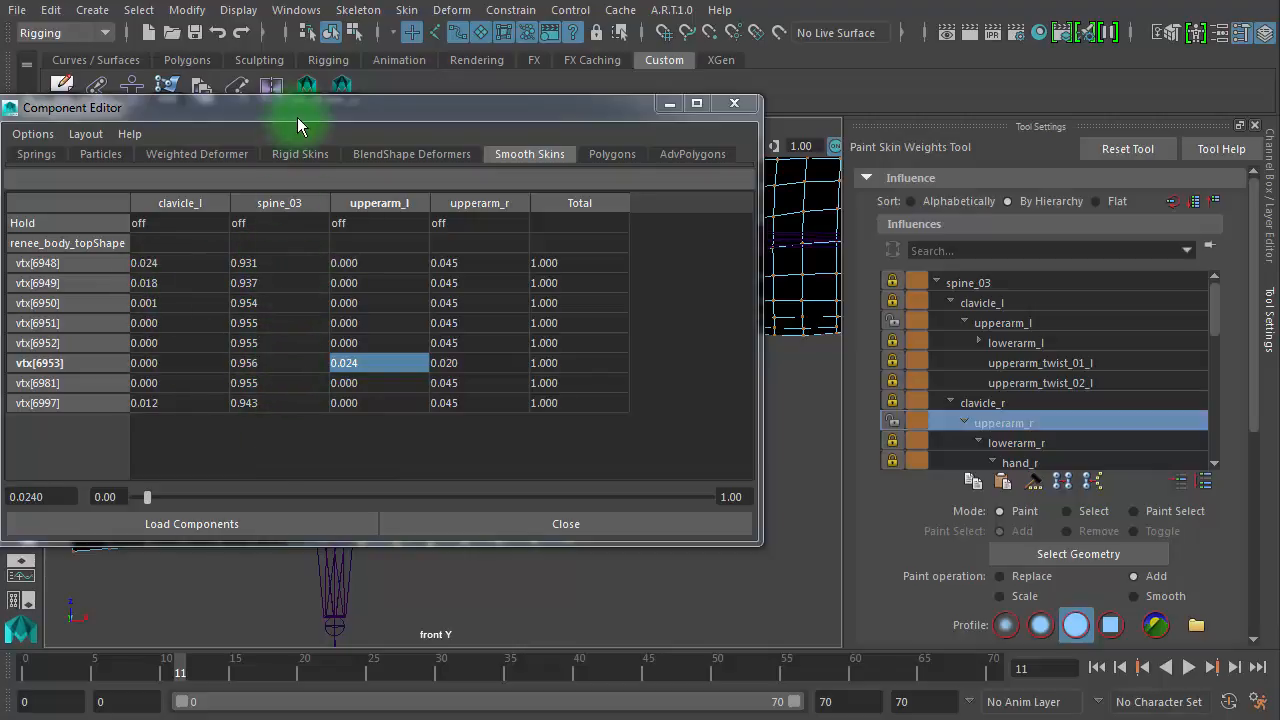
Unlock spine_03, flood the selected bottom-edge vertices with its weight at value 1, and review the weights in the Component Editor
drag(330, 110, 309, 133)
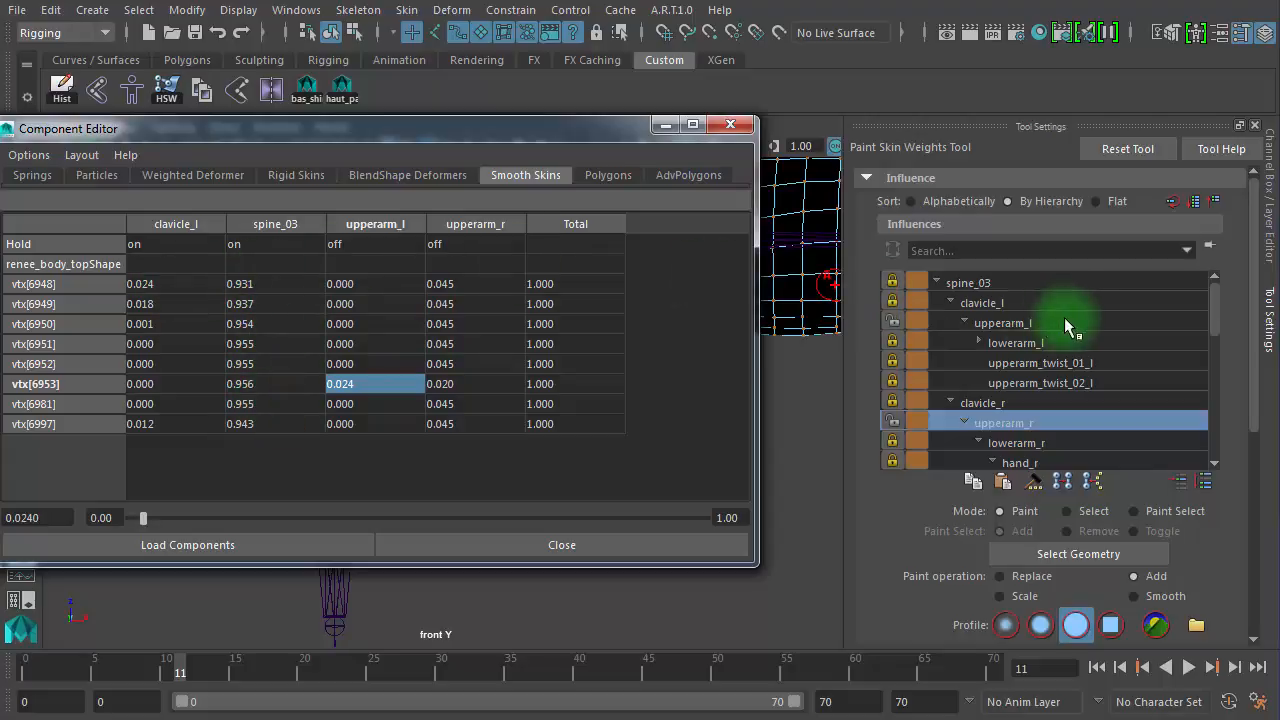
click(969, 283)
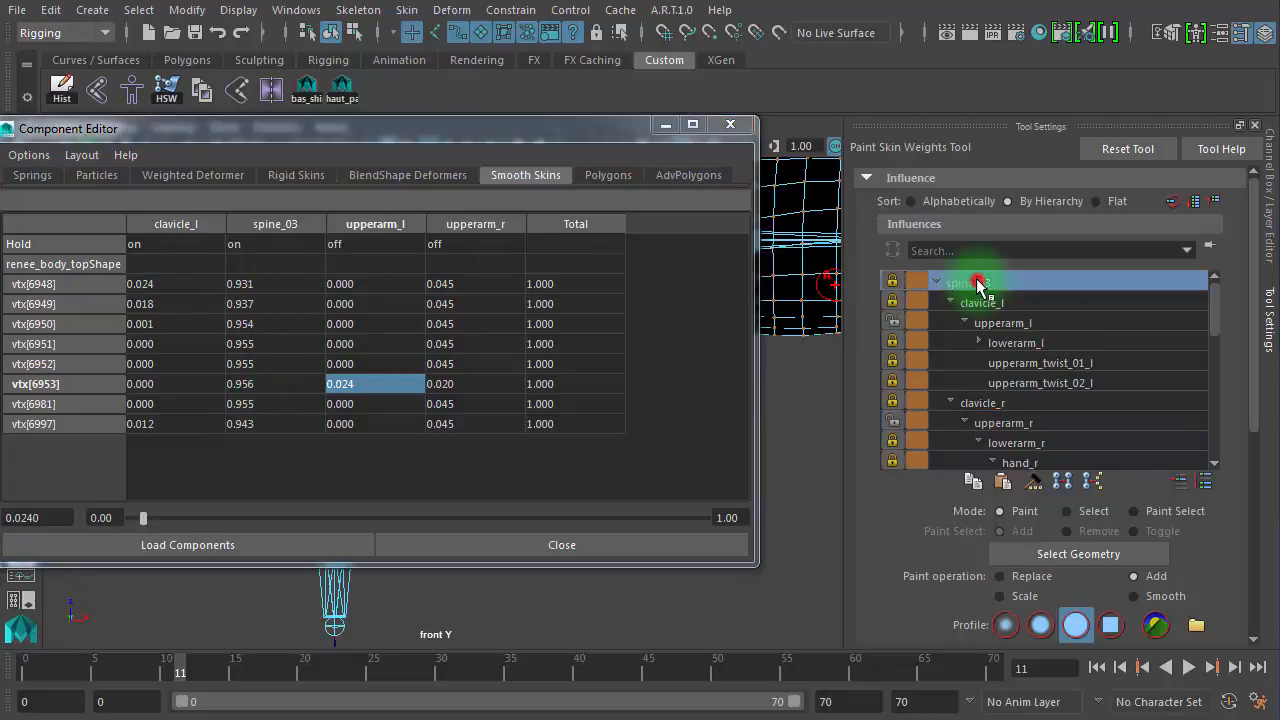
click(893, 284)
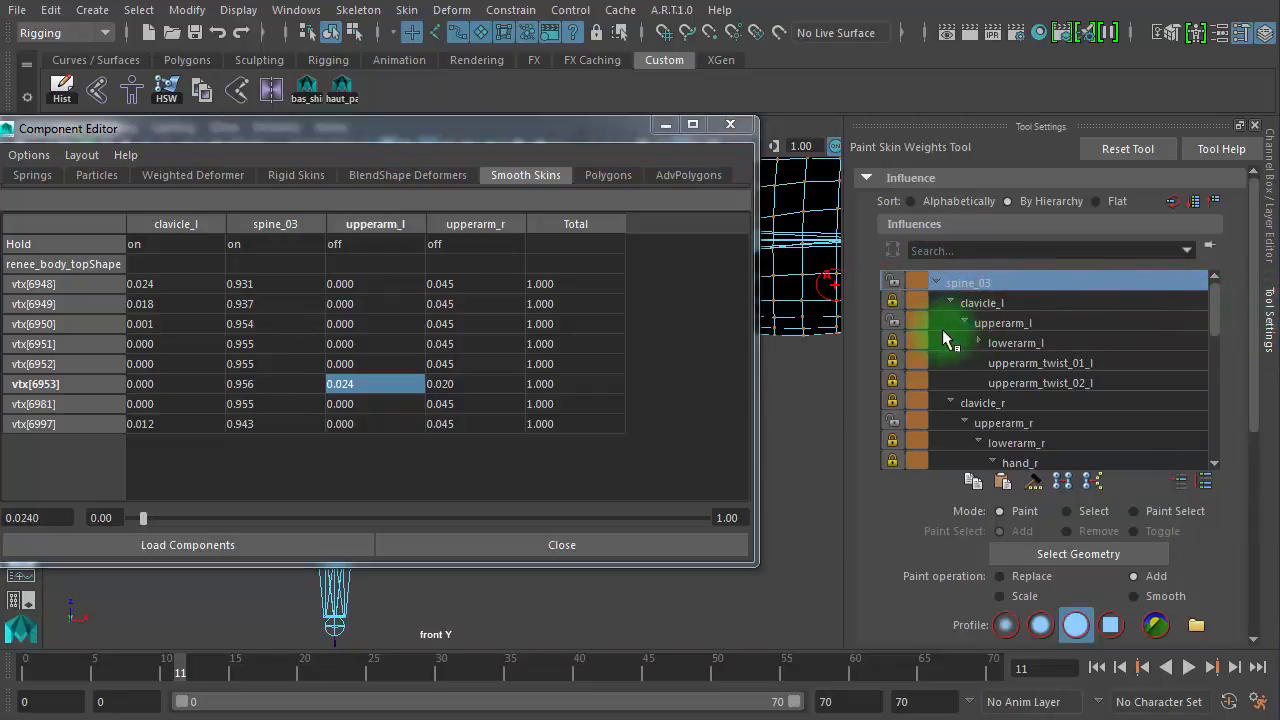
scroll(1257, 420, down, 5)
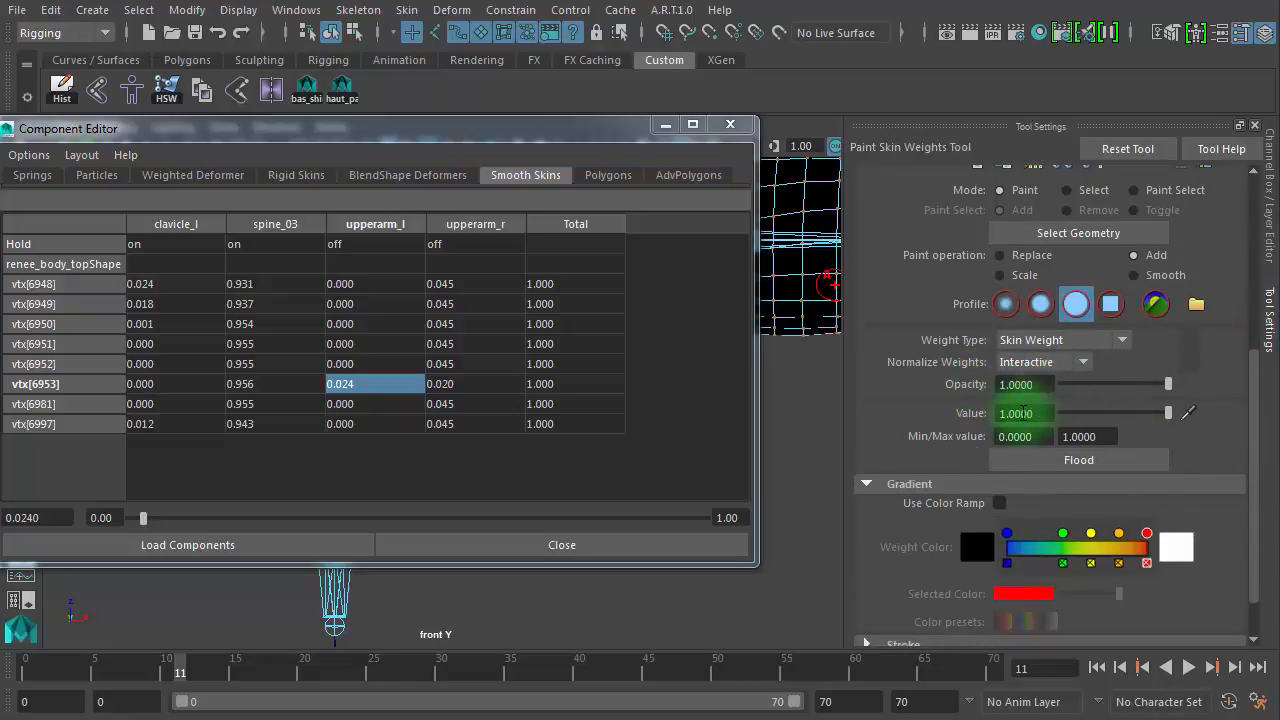
click(1088, 461)
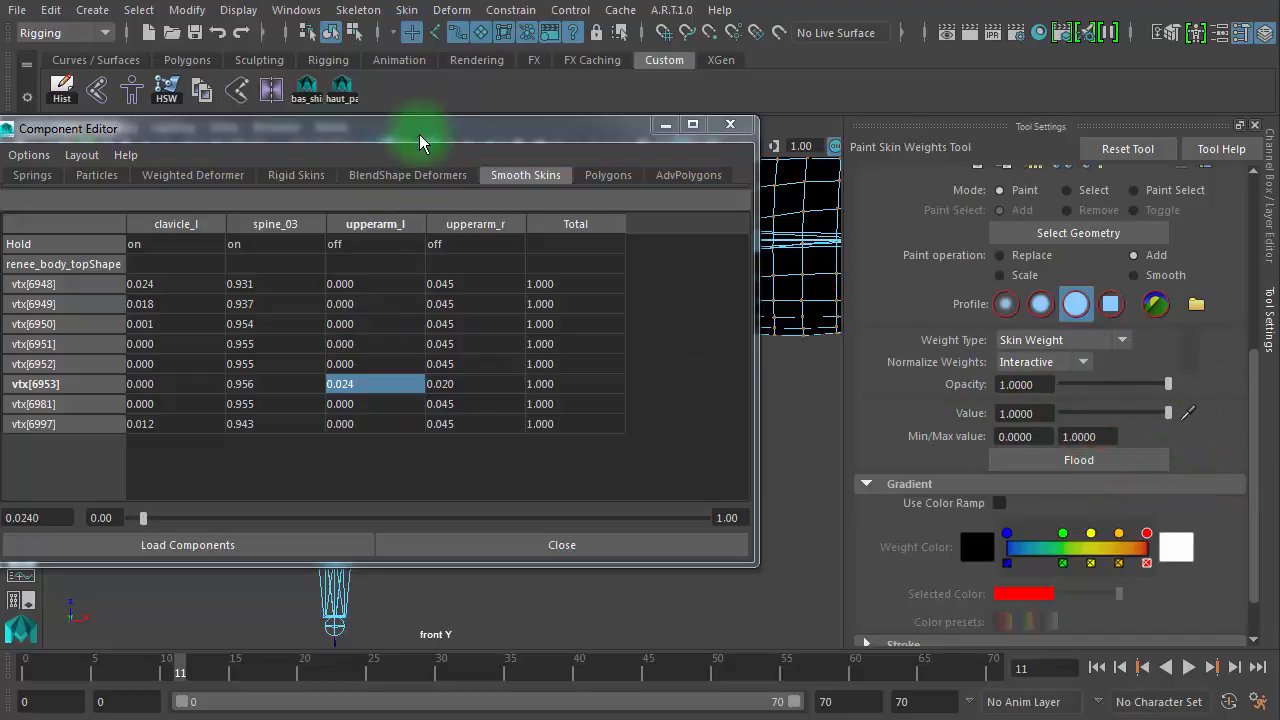
drag(423, 132, 361, 1)
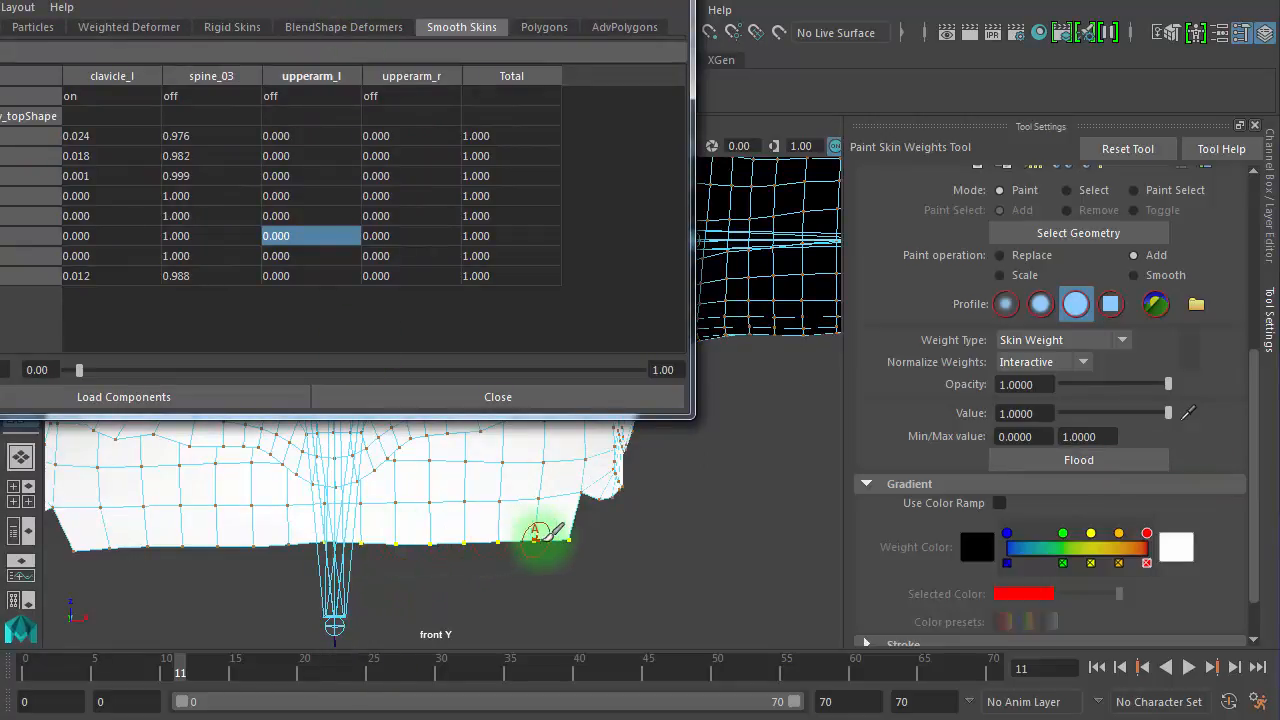
drag(392, 2, 414, 200)
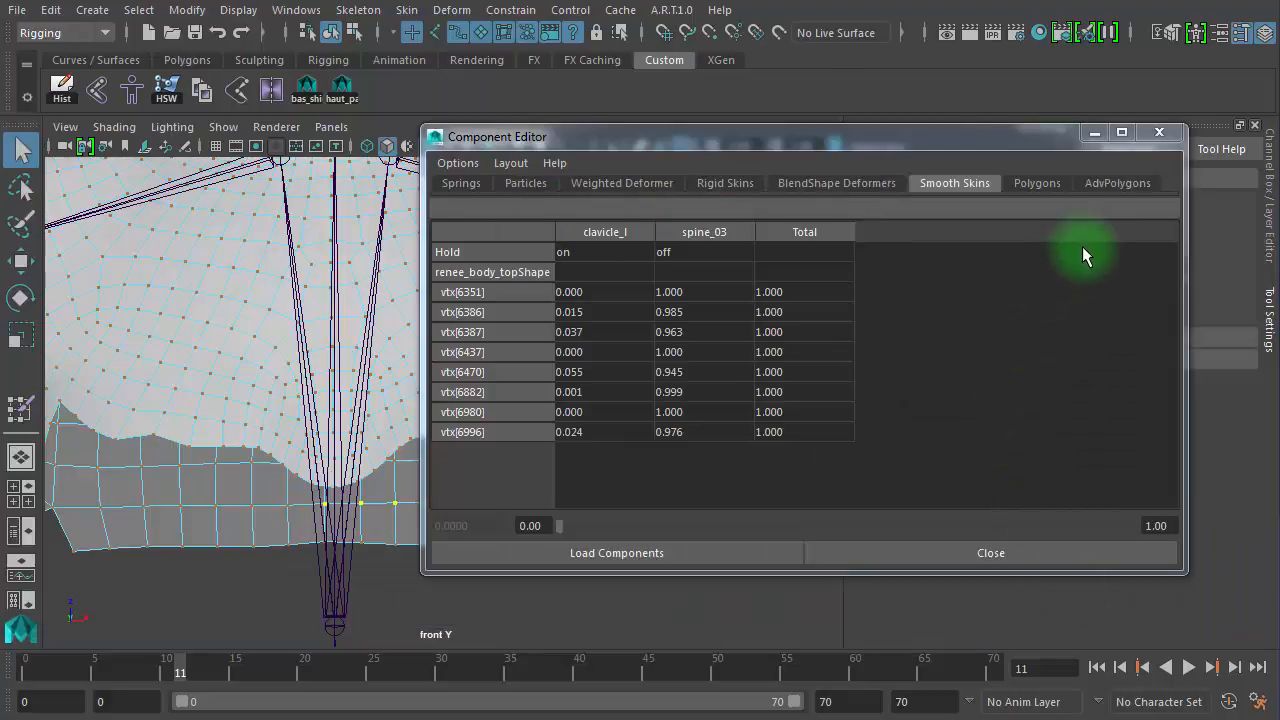
Close the Component Editor and return the body mesh from vertex to object selection
click(1157, 133)
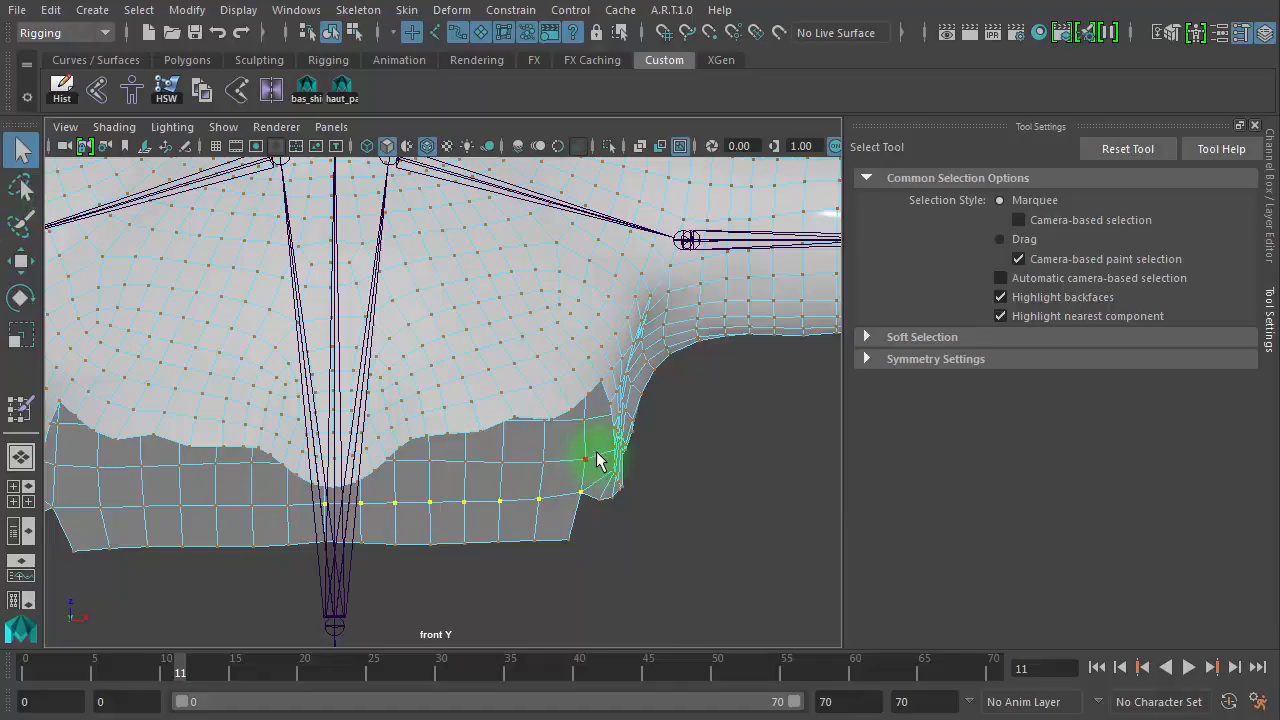
right_drag(597, 460, 508, 360)
alt+middle_drag(508, 360, 515, 515)
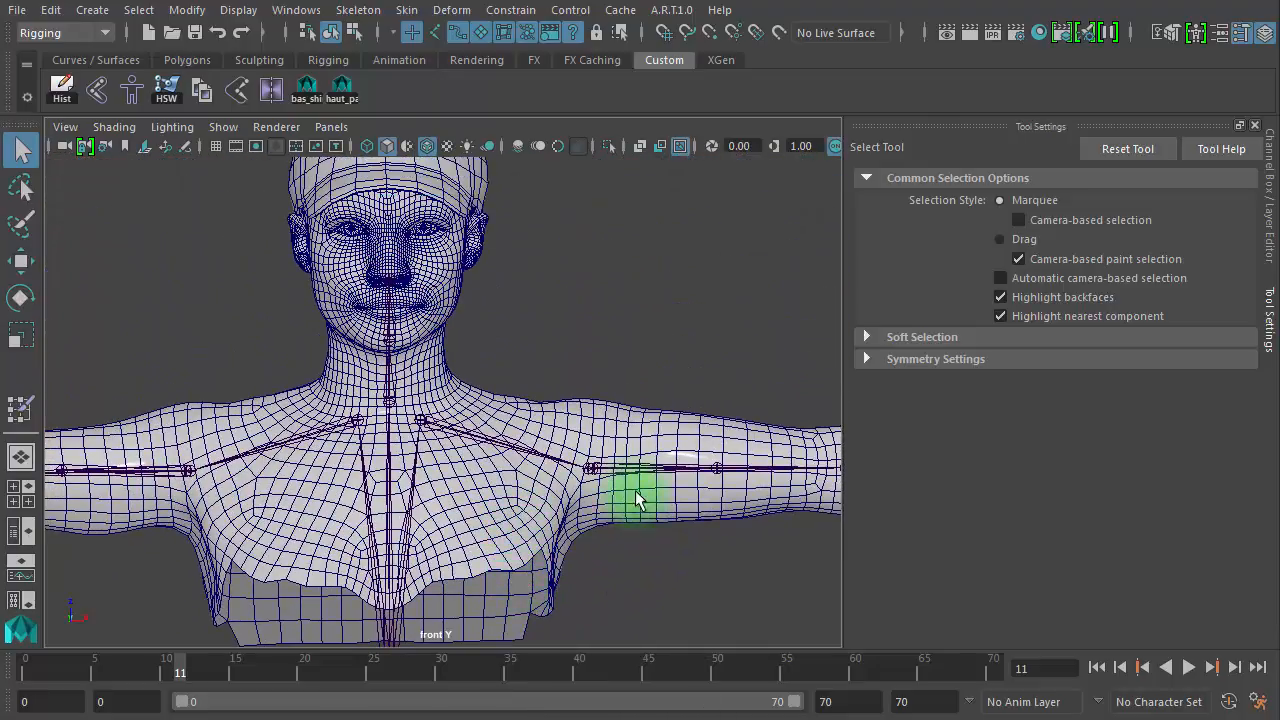
Rotate the left and right upper arm joints slightly down to test the torso deformation, and return the skeleton to its bind pose
alt+middle_drag(637, 500, 552, 414)
drag(580, 374, 586, 509)
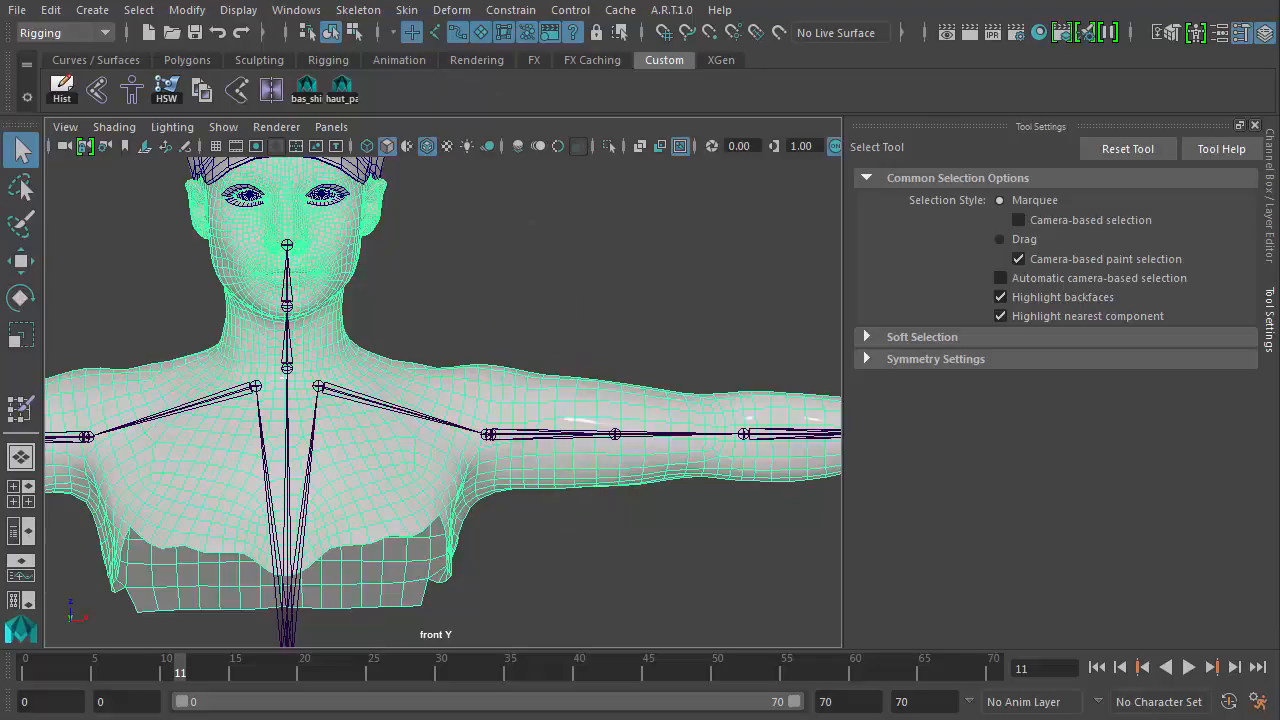
drag(534, 326, 537, 465)
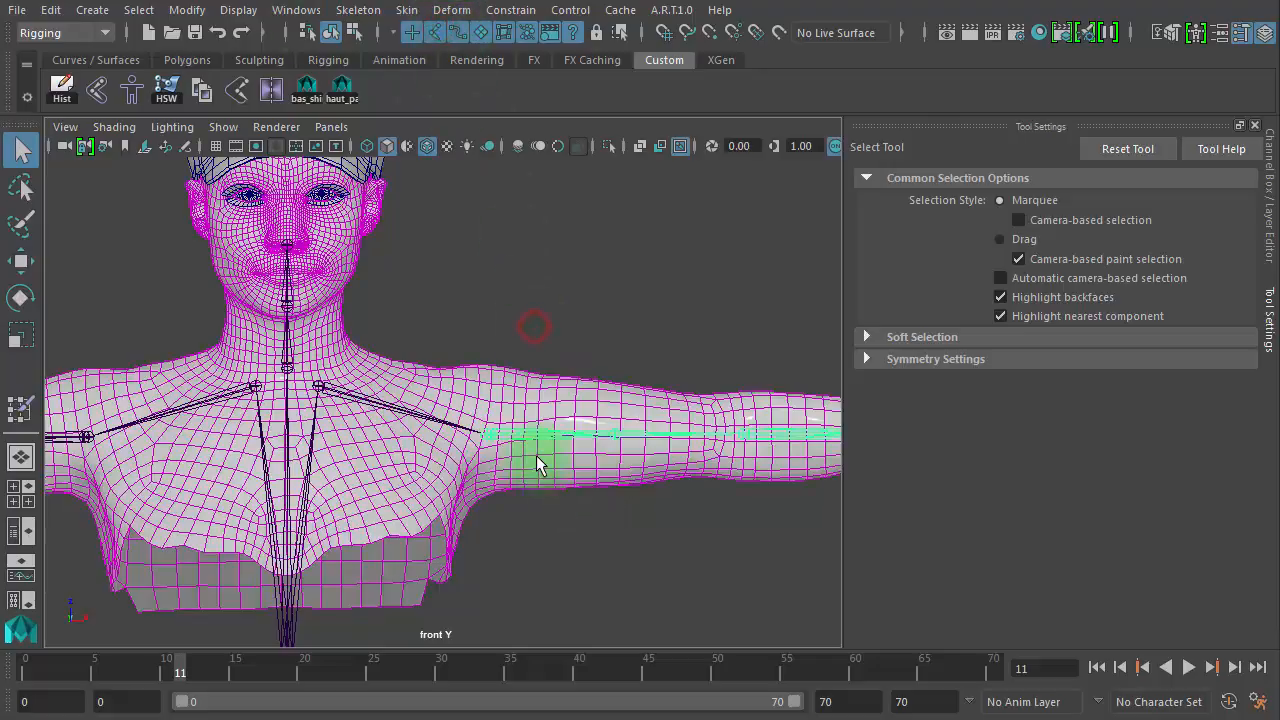
key(w)
key(e)
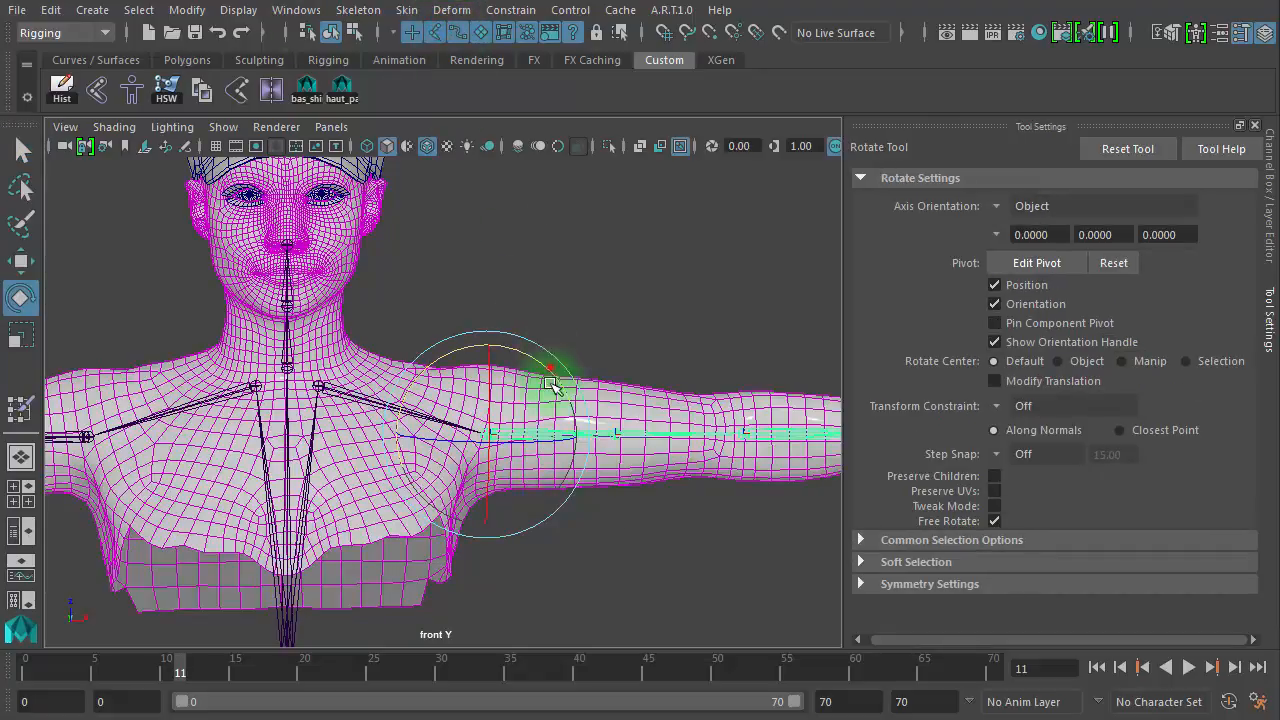
drag(551, 385, 412, 421)
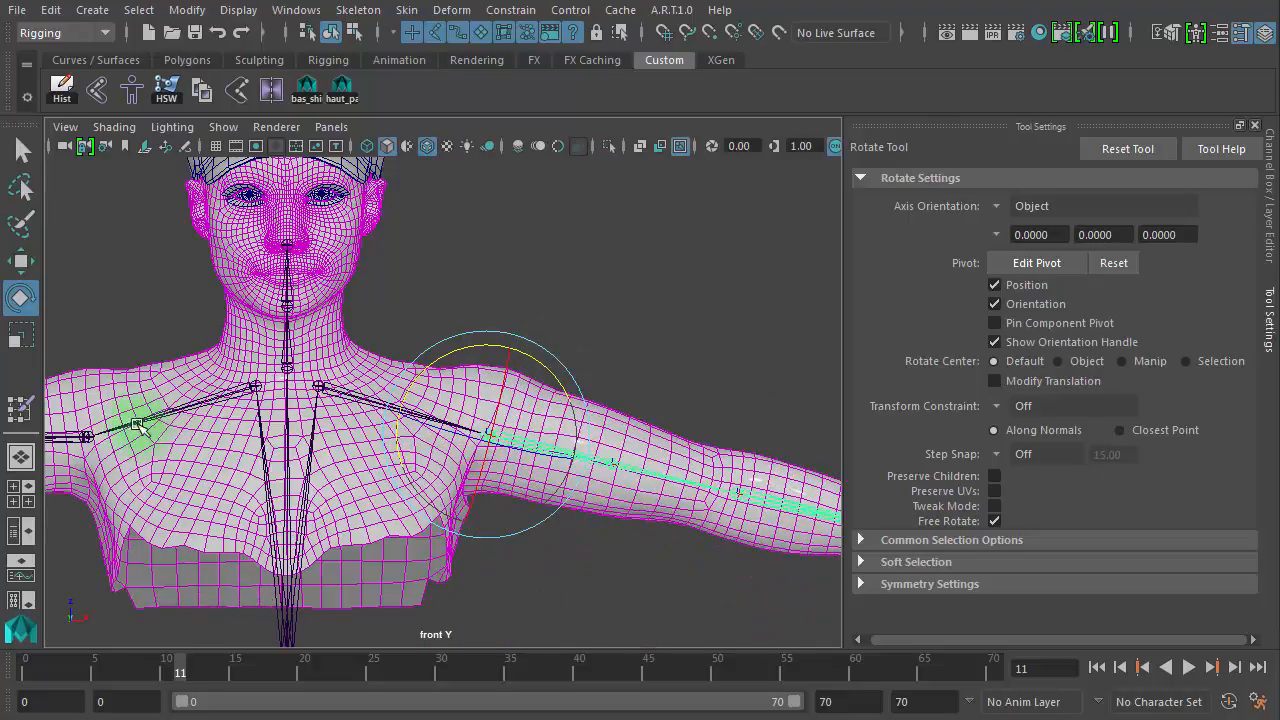
click(76, 430)
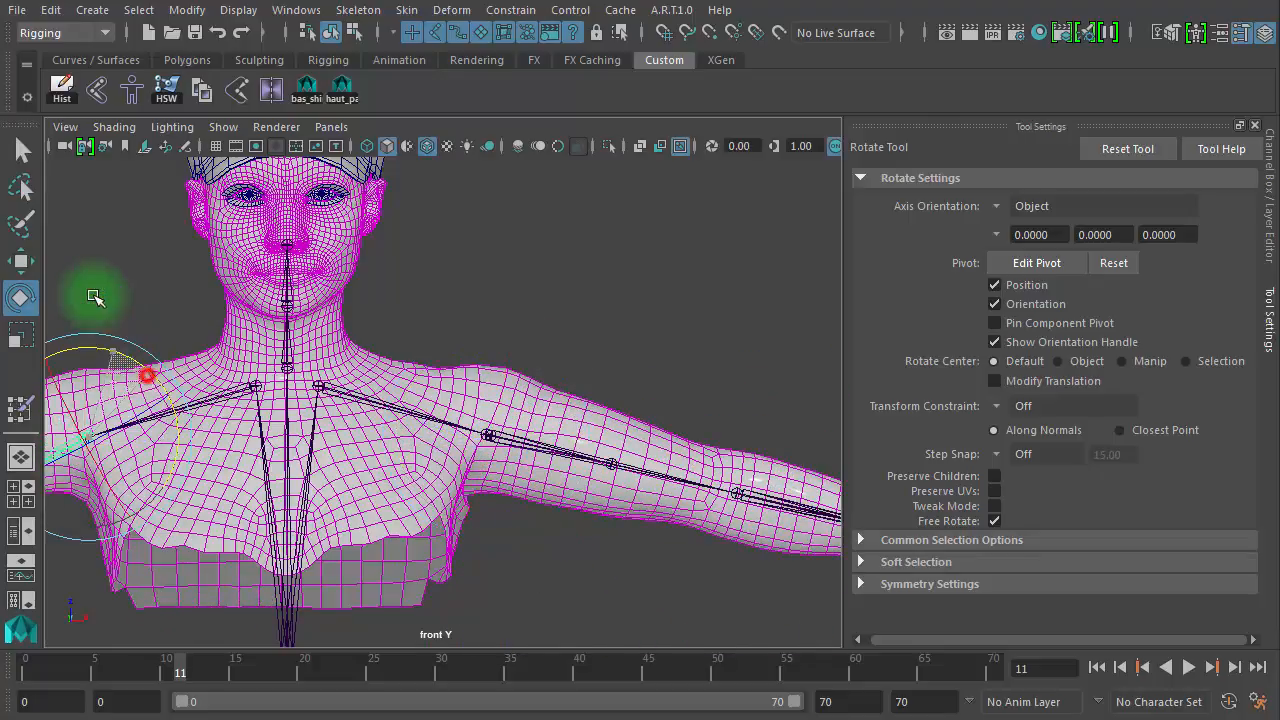
drag(80, 348, 459, 386)
click(459, 386)
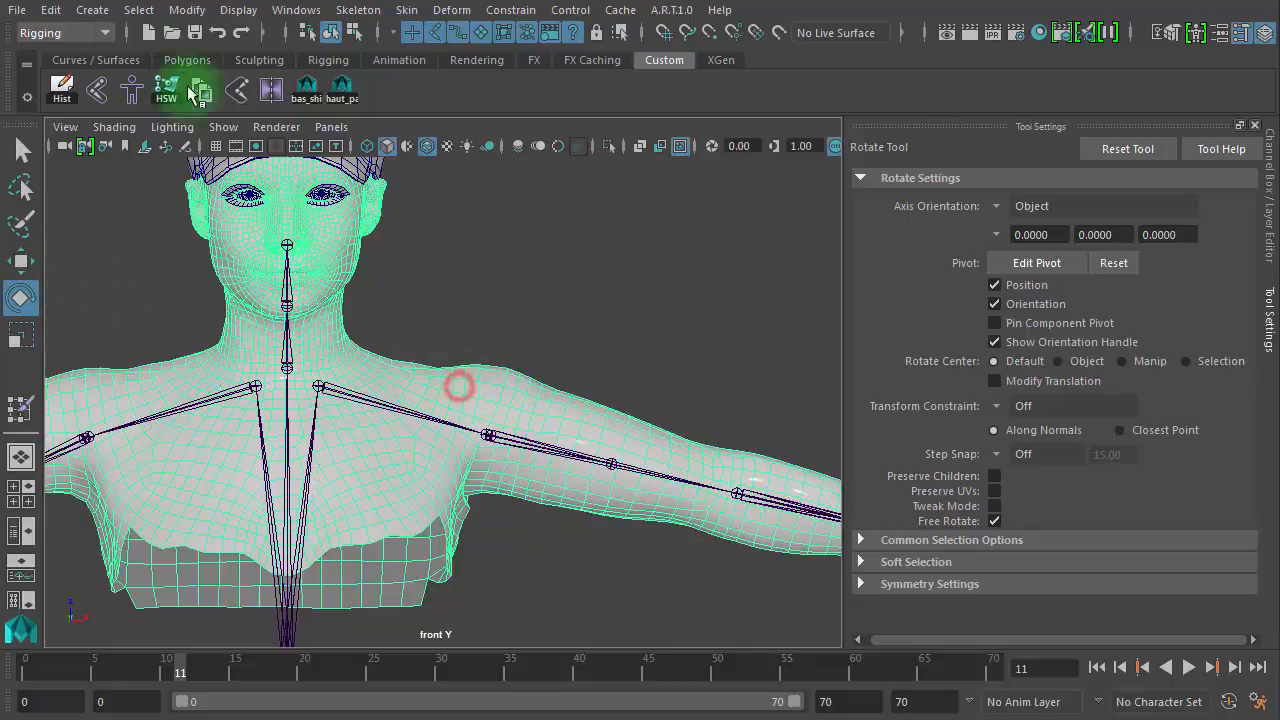
click(131, 96)
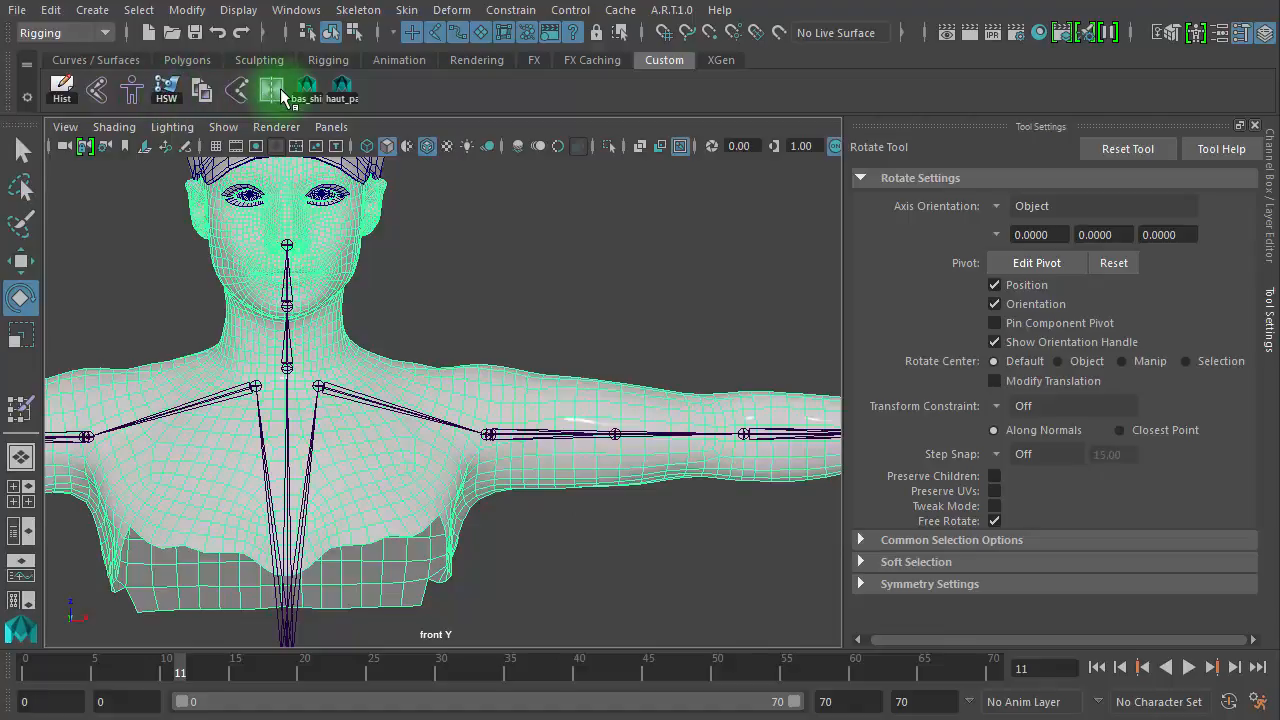
Rotate the left upper arm joint down beside the torso to test the shoulder deformation
click(524, 284)
drag(553, 326, 553, 481)
drag(548, 383, 477, 370)
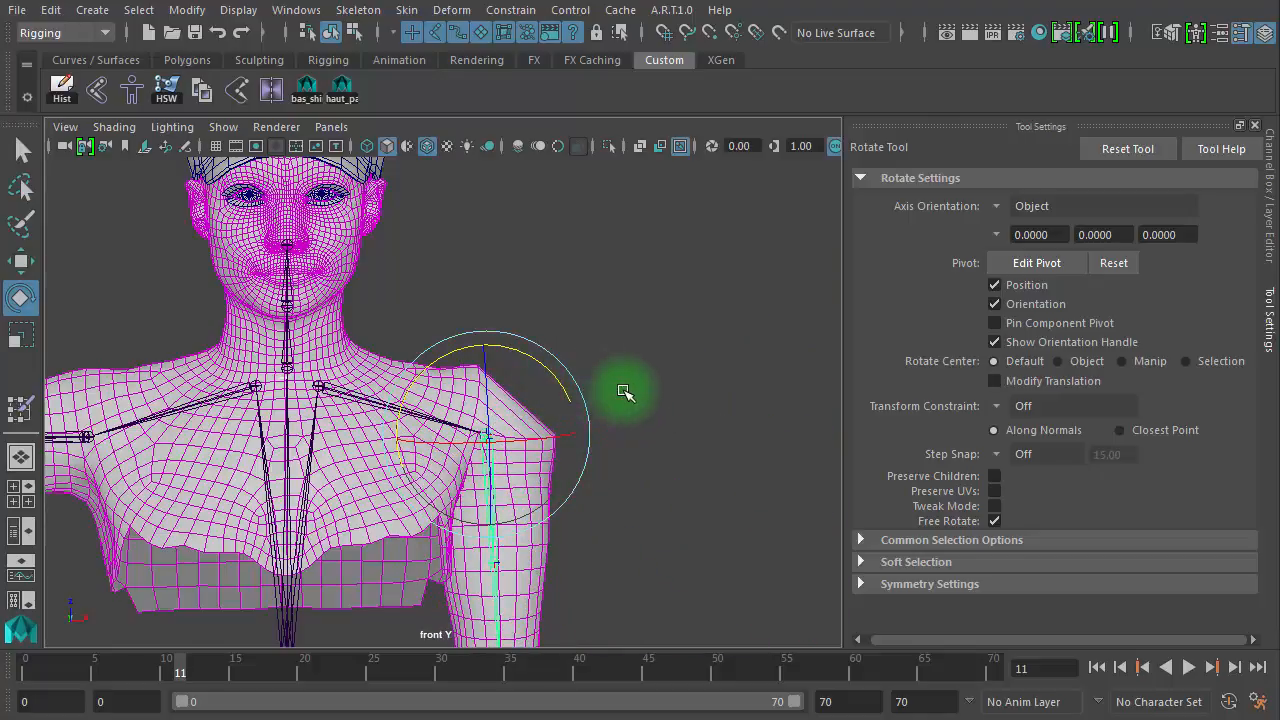
click(637, 357)
Switch to the perspective view, select the left upper arm joint, and go to its keyed pose at frame 10
key(space)
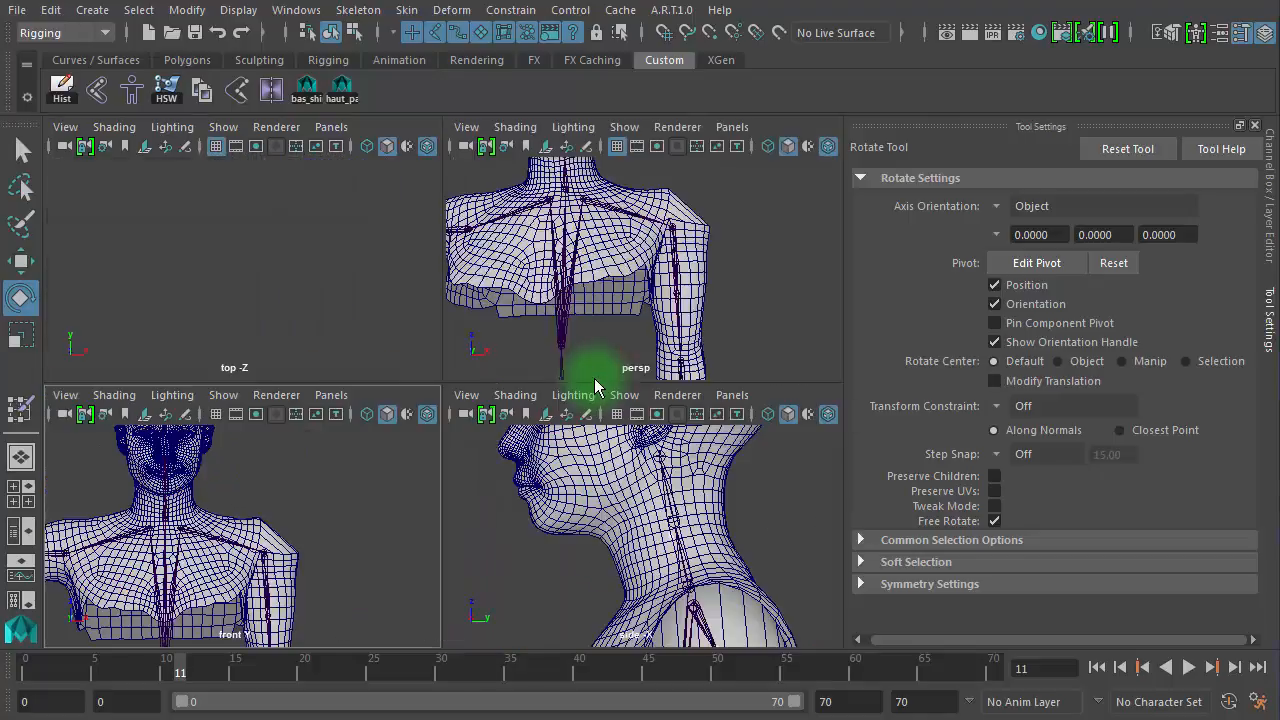
key(space)
alt+drag(595, 334, 560, 336)
click(467, 368)
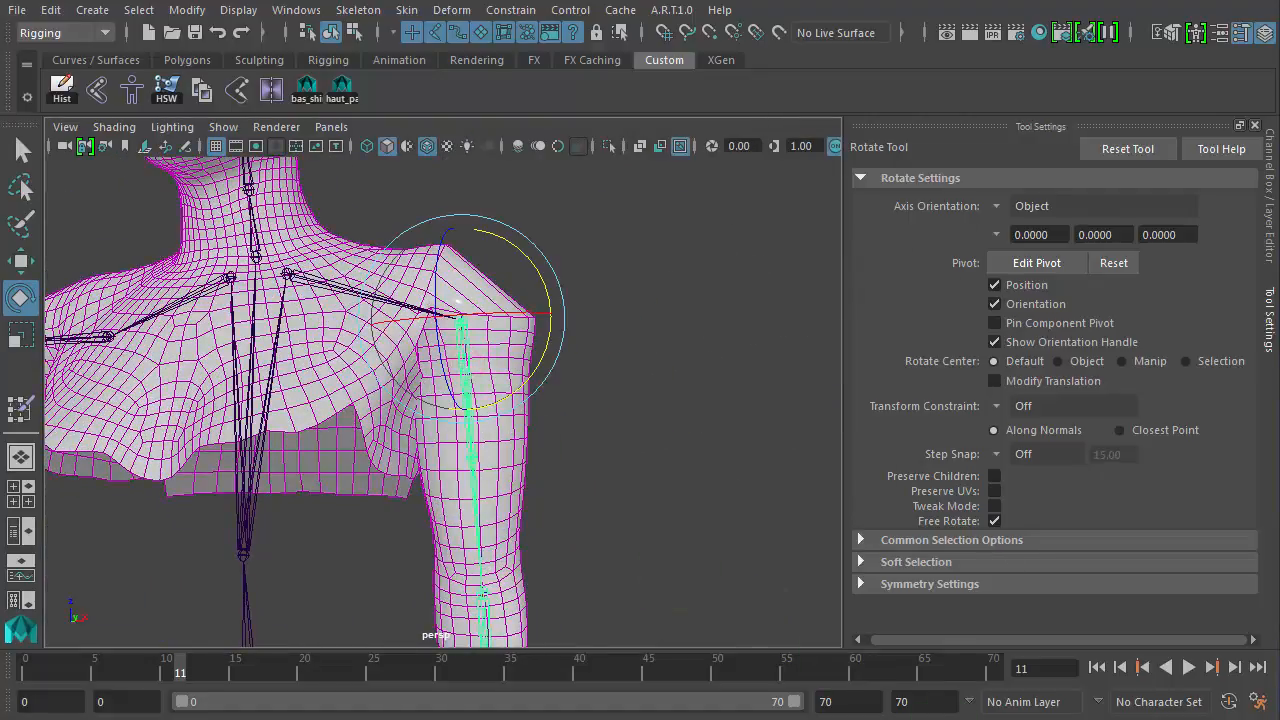
key(comma)
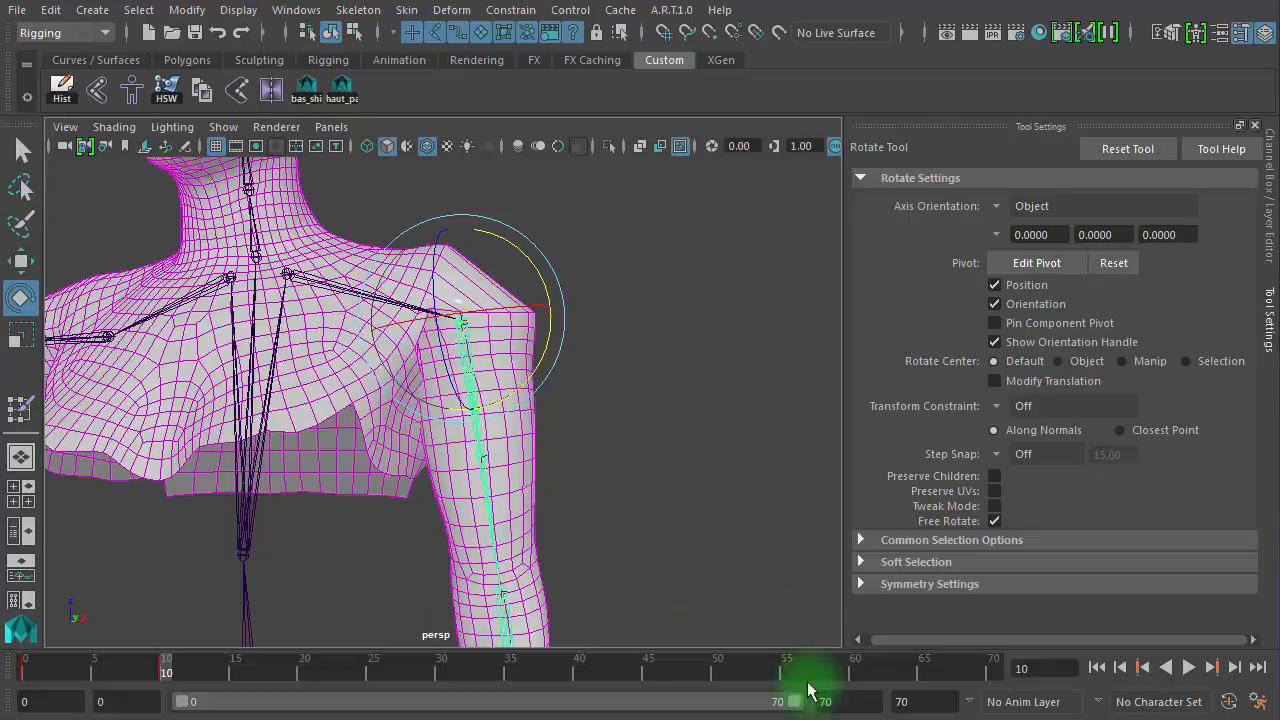
mouse_move(152, 668)
mouse_down()
mouse_move(22, 678)
mouse_move(168, 674)
mouse_up()
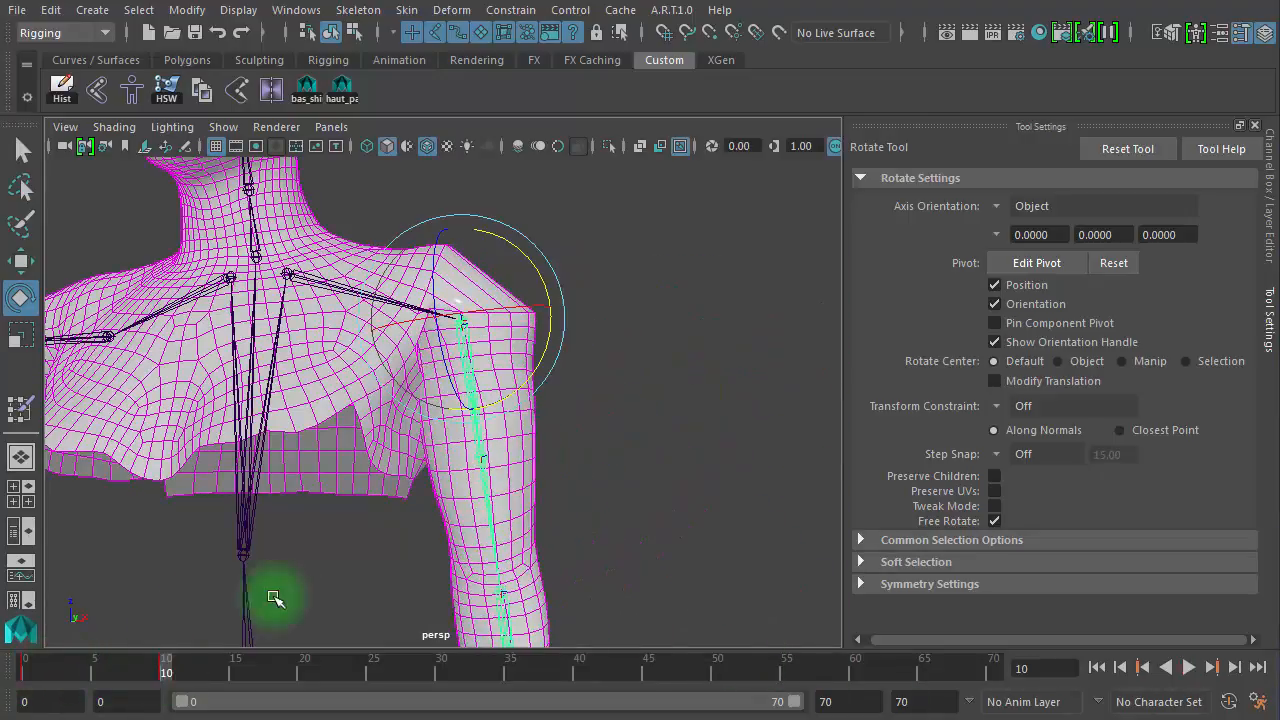
Turn off the X-ray display of the joints and clear the selection to inspect the shoulder surface
alt+drag(585, 390, 343, 410)
alt+middle_drag(343, 410, 448, 546)
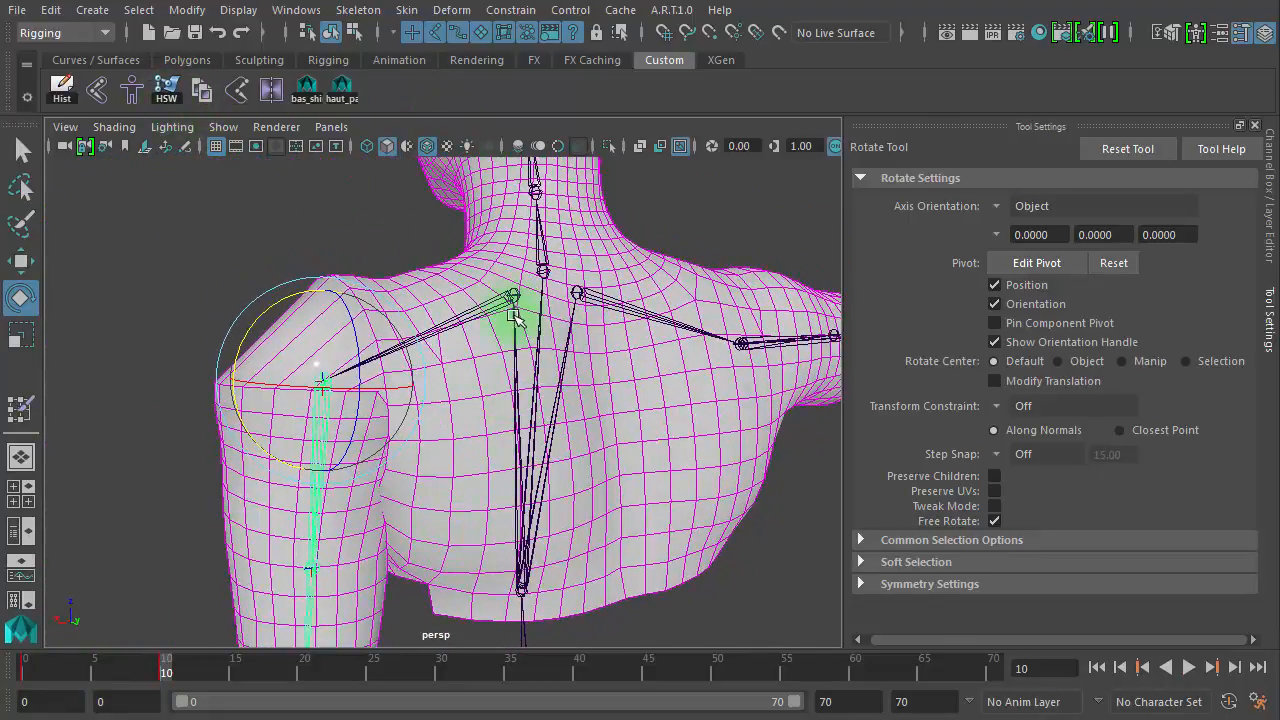
click(680, 146)
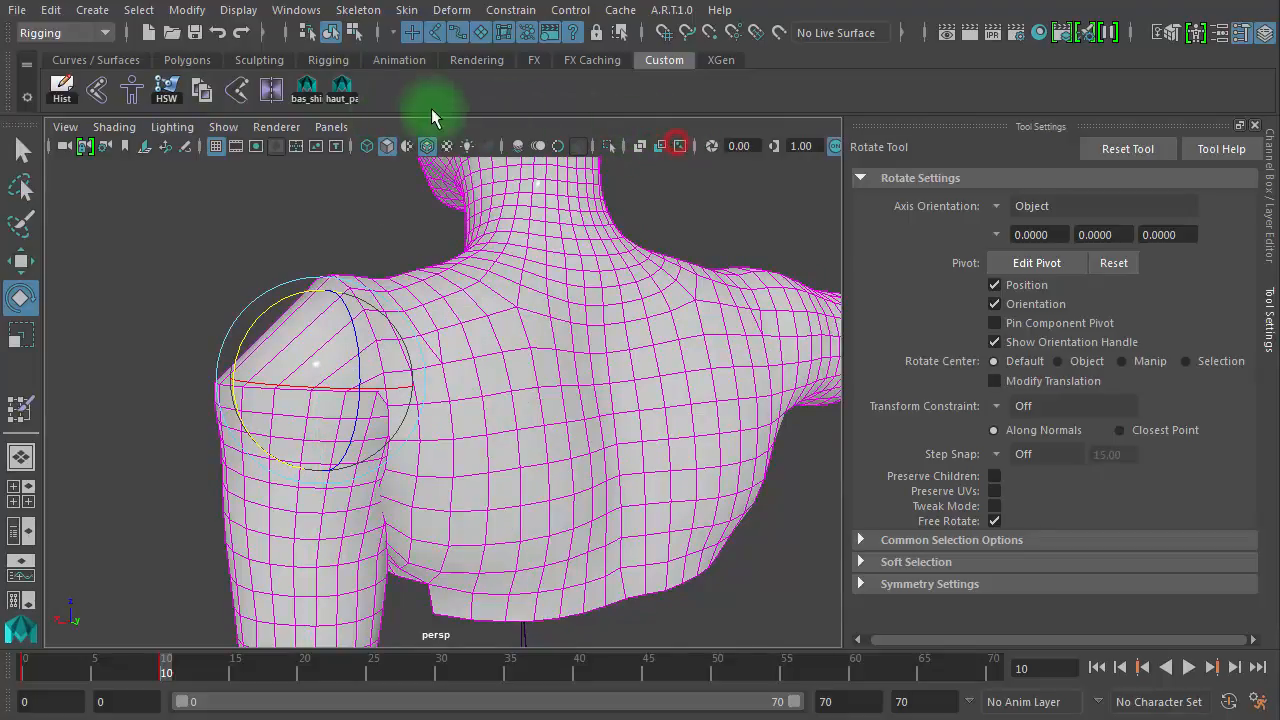
alt+right_drag(160, 323, 560, 318)
click(652, 335)
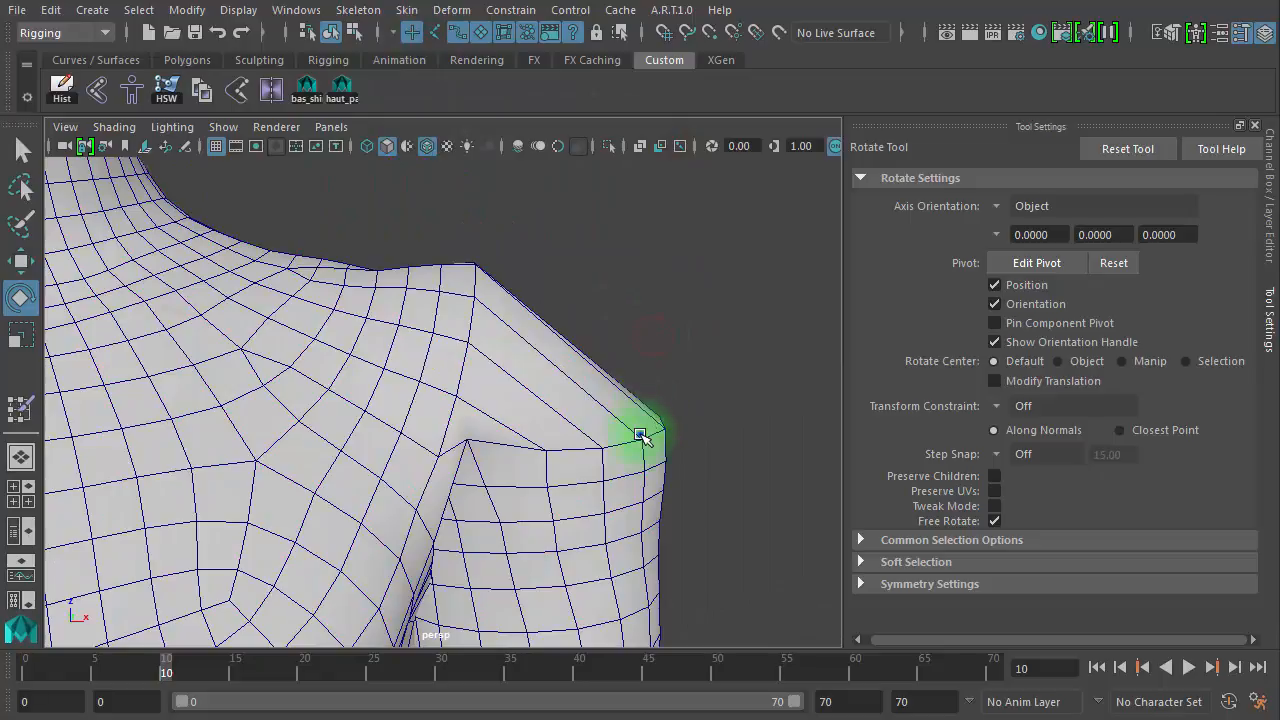
In edge mode, select the edge loop around the upper arm at the sharp shoulder corner and hammer its skin weights
right_drag(640, 435, 680, 405)
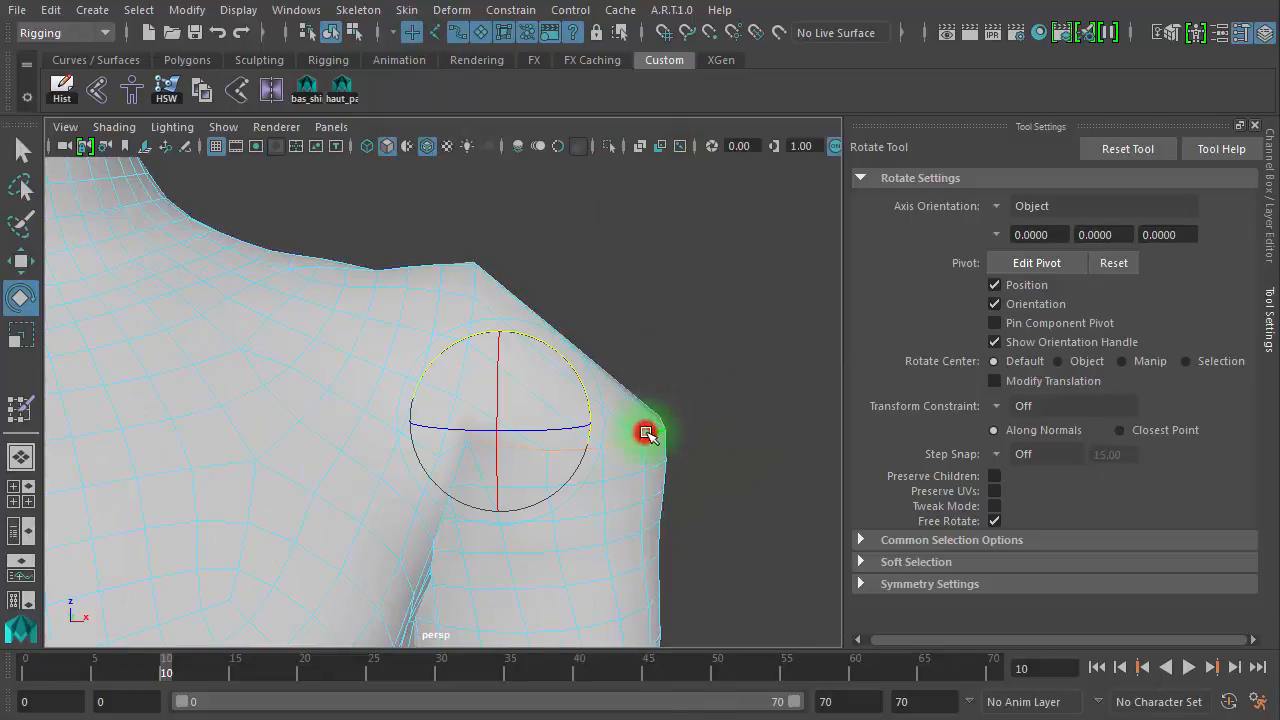
alt+right_drag(606, 294, 366, 243)
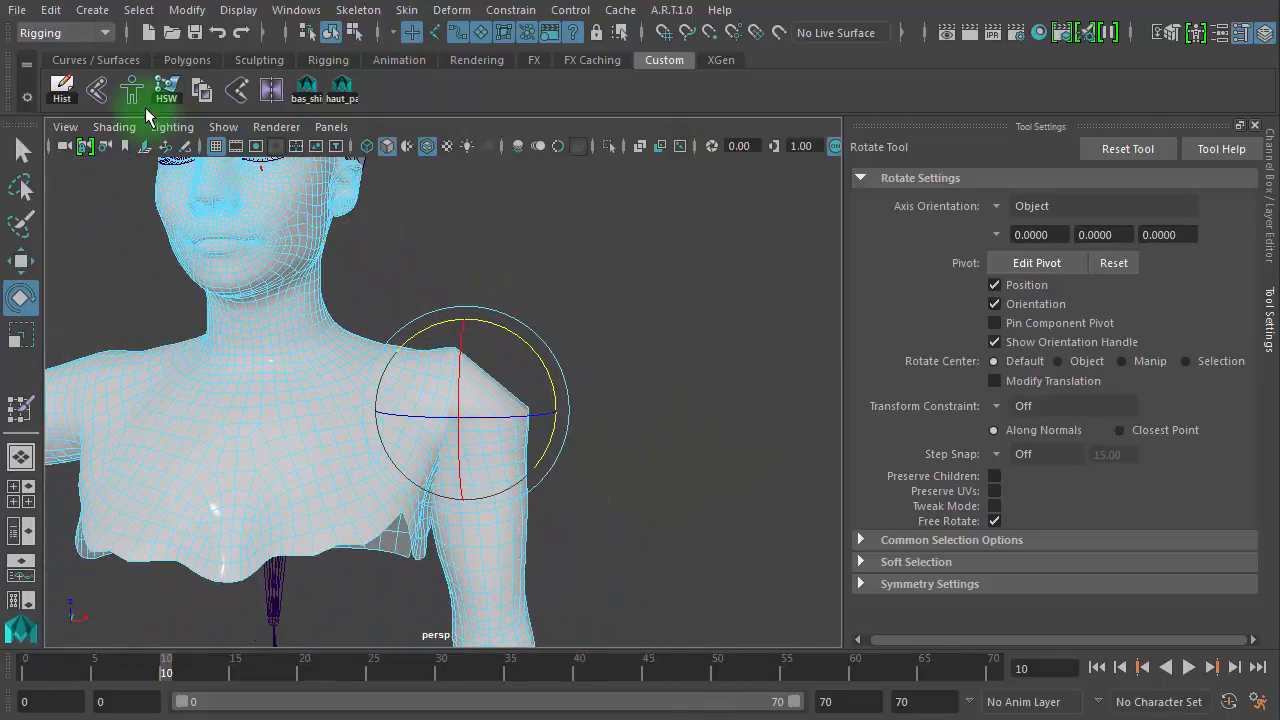
alt+right_drag(514, 371, 673, 341)
click(663, 301)
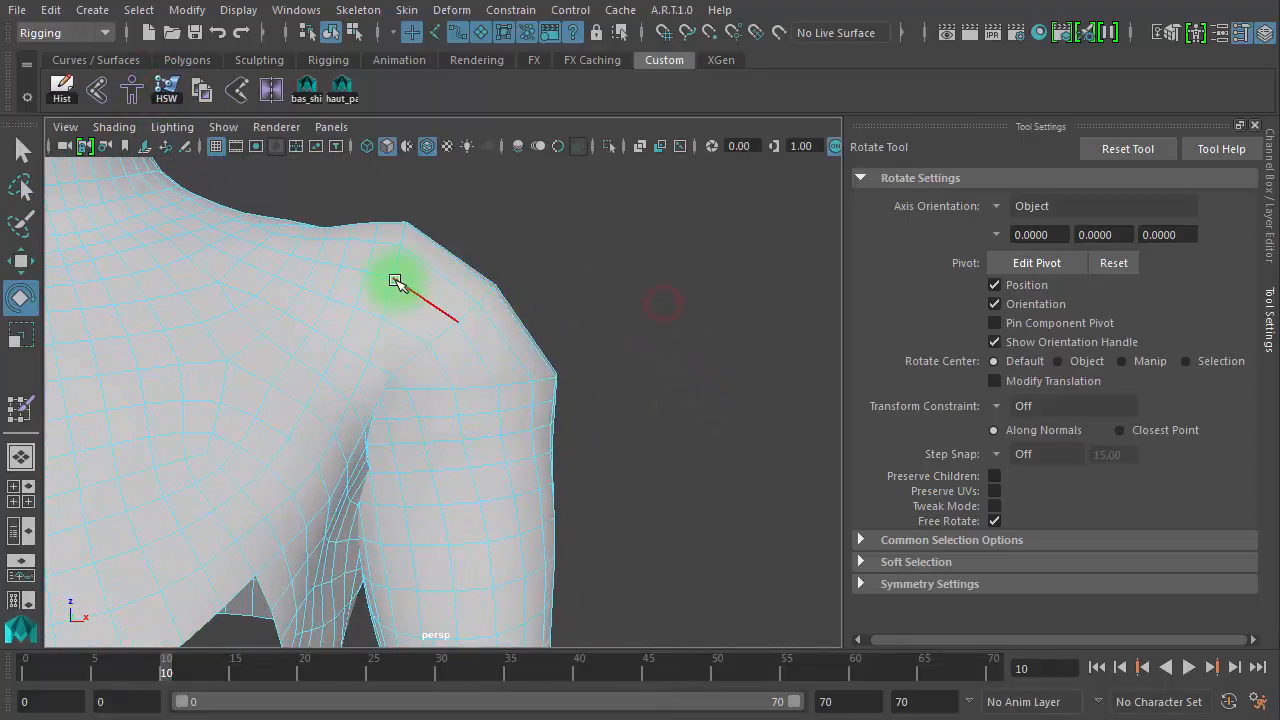
click(392, 293)
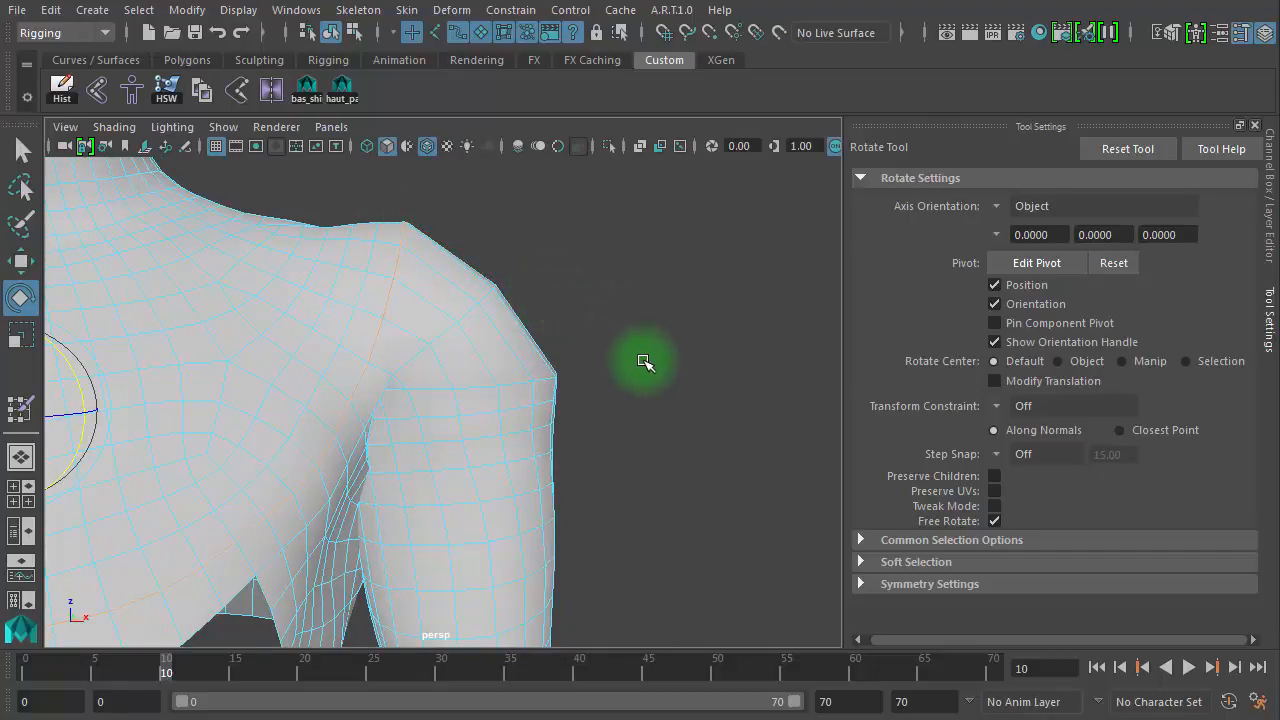
scroll(643, 362, down, 5)
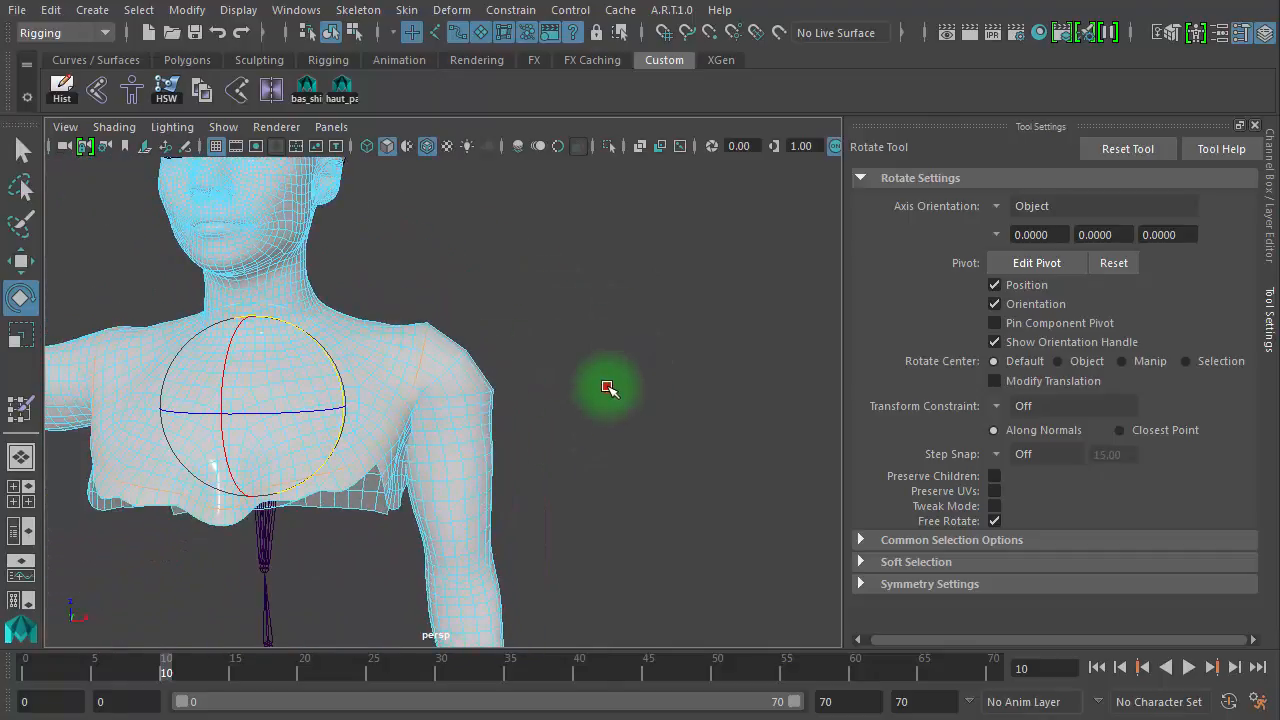
scroll(508, 391, up, 6)
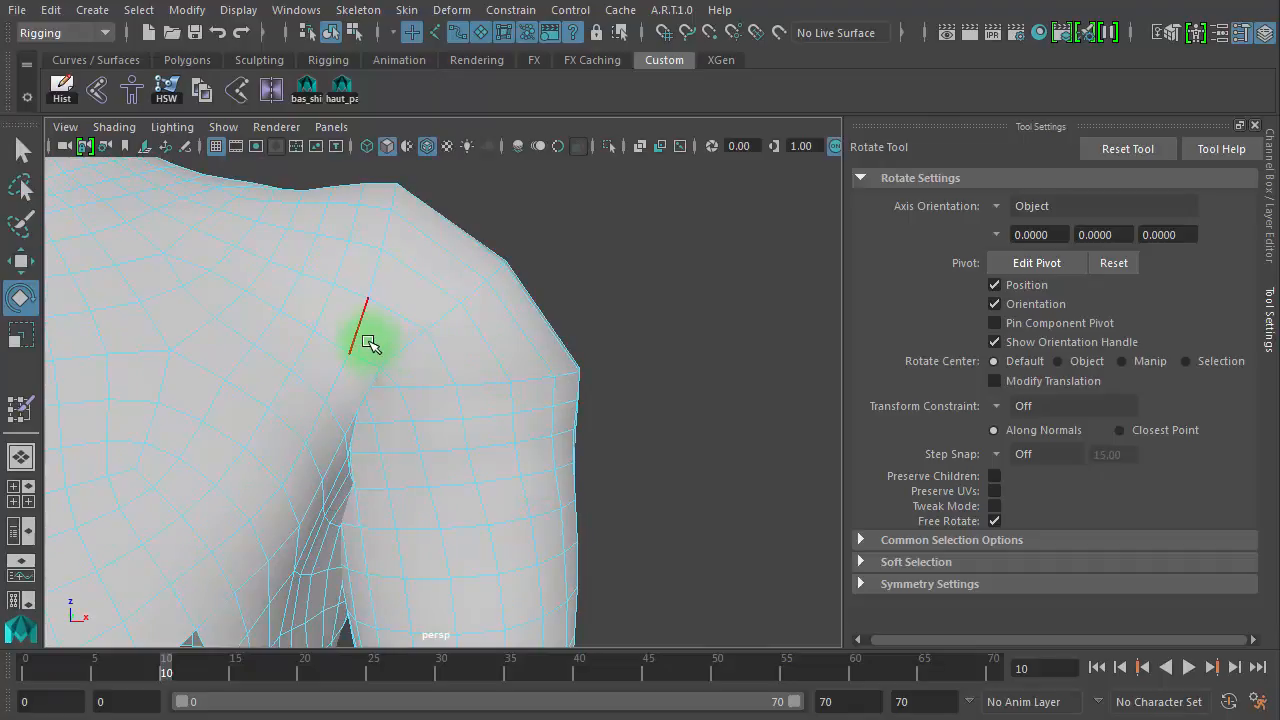
Select the edges over the shoulder between torso and arm, from front to back, and hammer their skin weights
click(365, 340)
alt+drag(606, 337, 595, 341)
key(w)
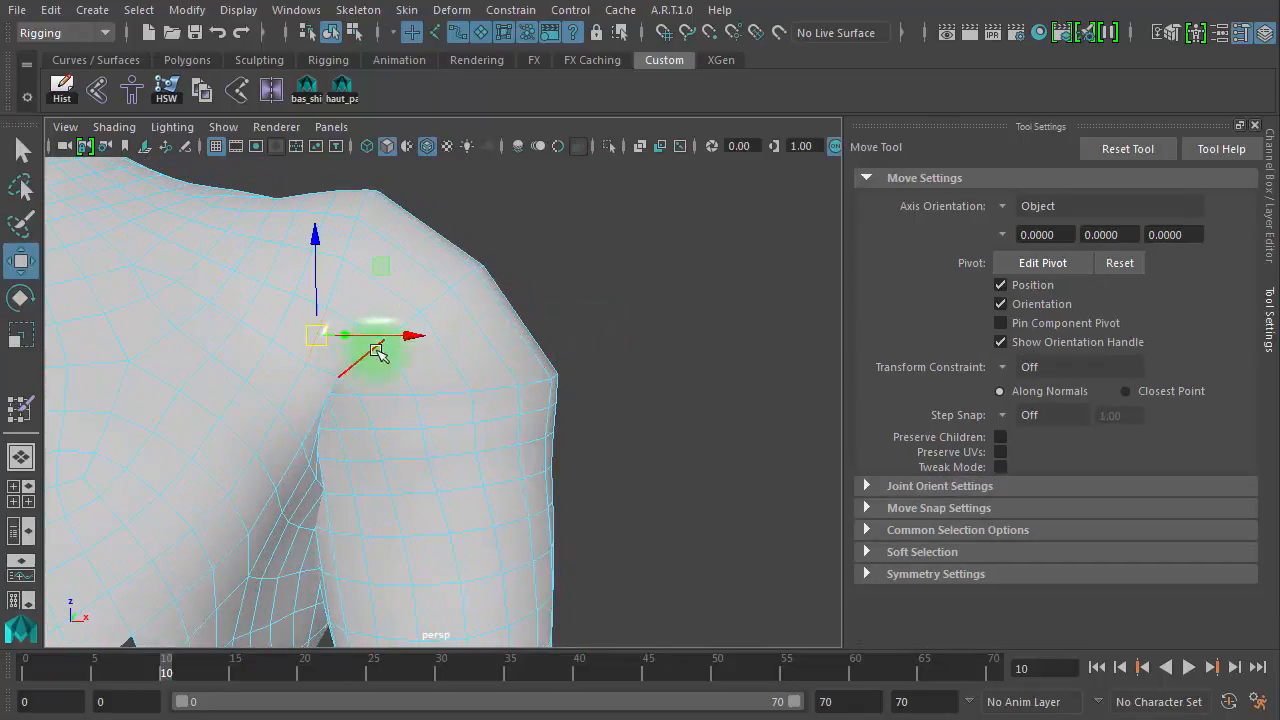
alt+drag(376, 350, 274, 368)
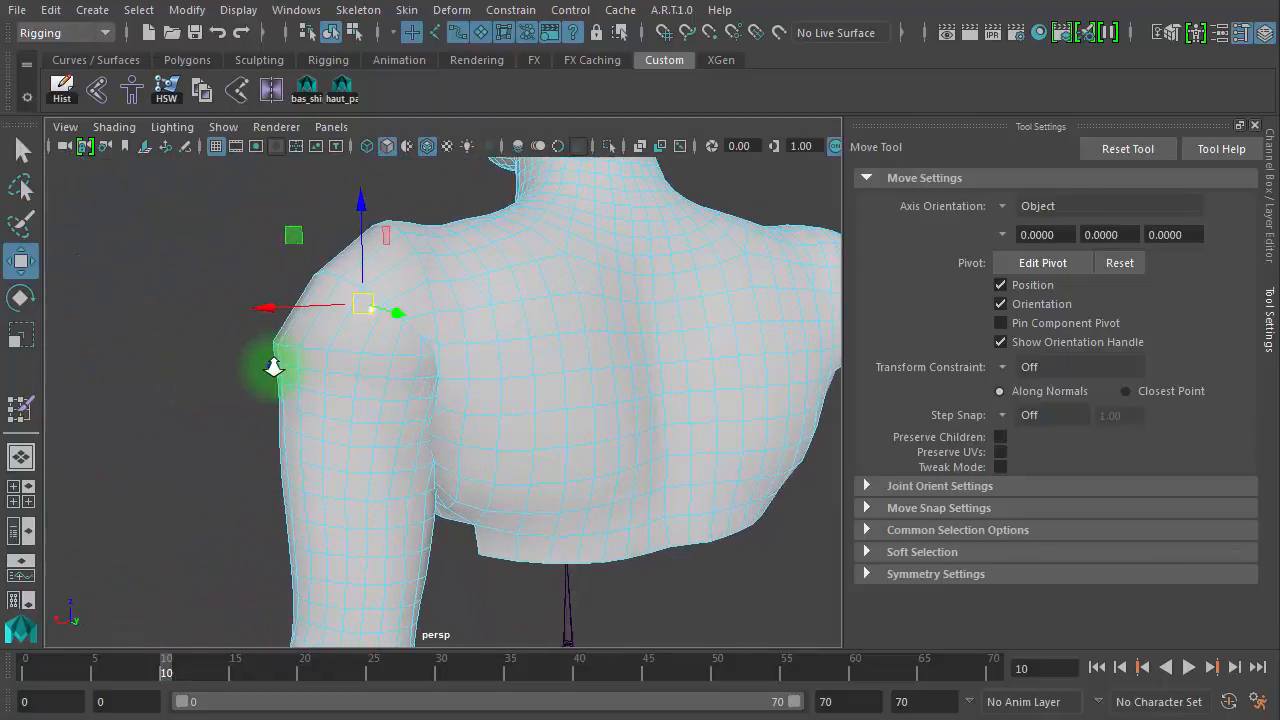
alt+right_drag(274, 368, 479, 371)
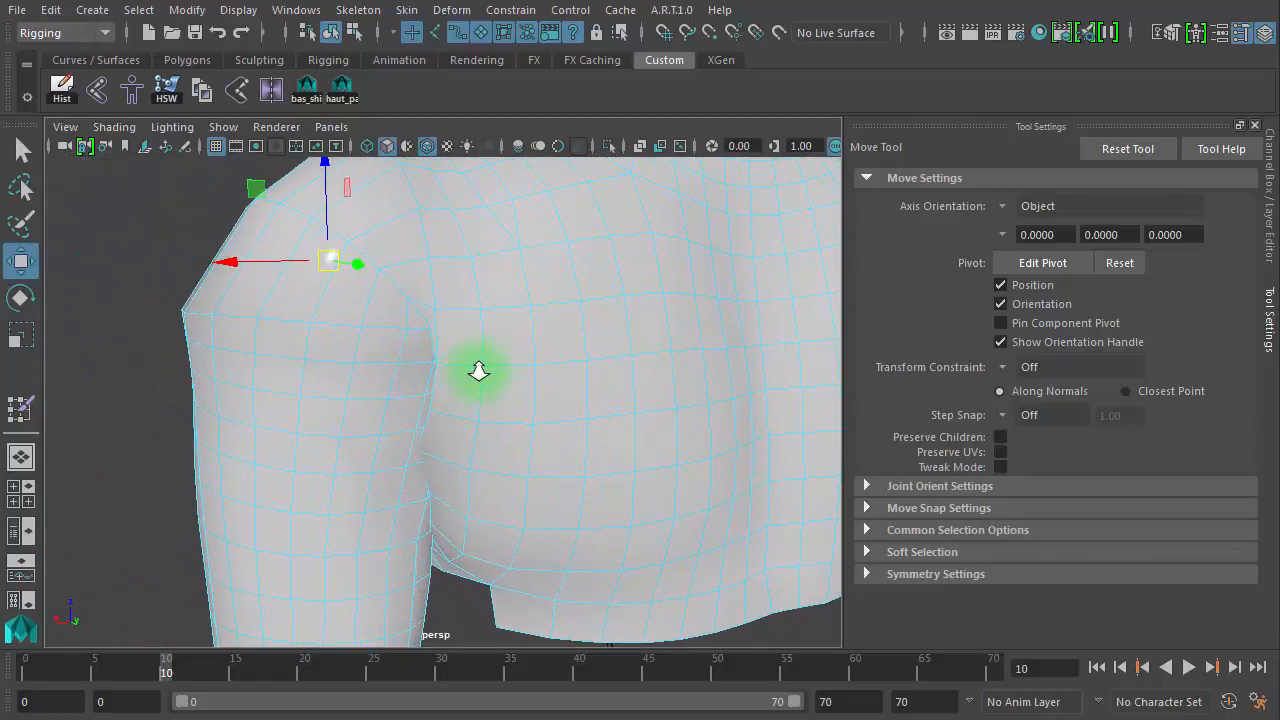
click(432, 290)
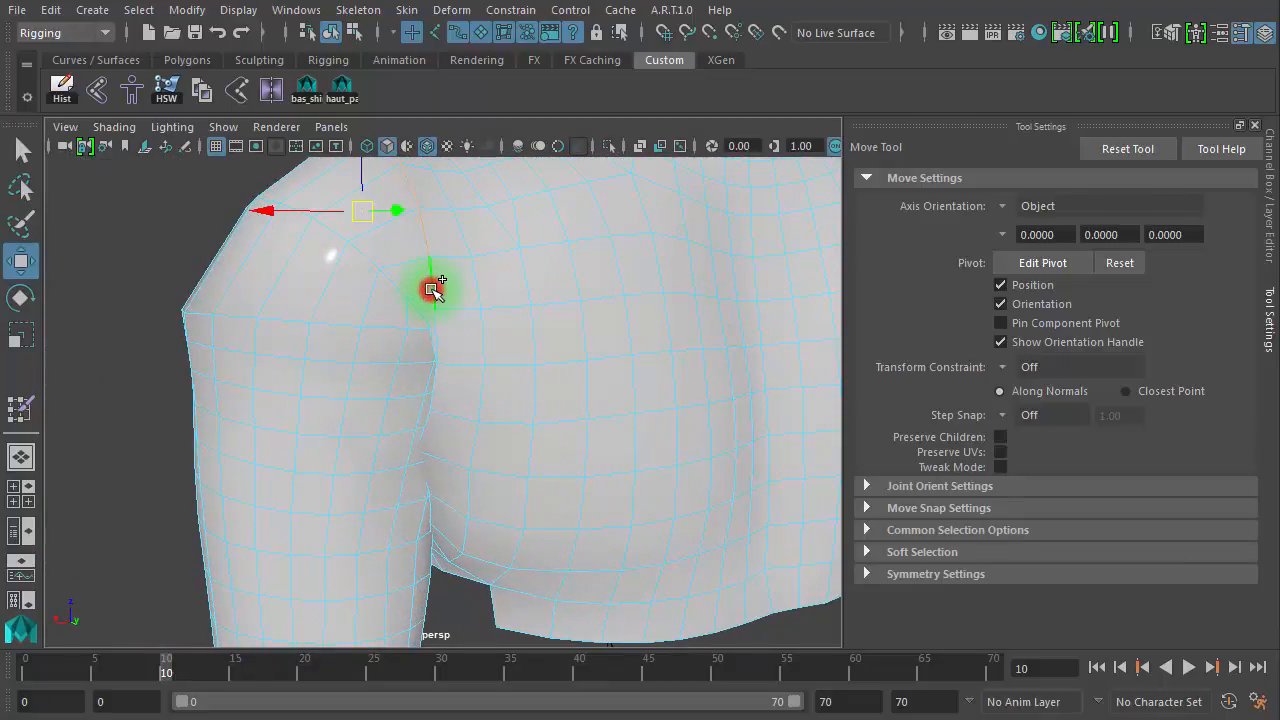
mouse_move(397, 327)
alt+mouse_down()
mouse_move(449, 243)
mouse_move(611, 340)
mouse_move(343, 320)
mouse_move(400, 322)
alt+mouse_up()
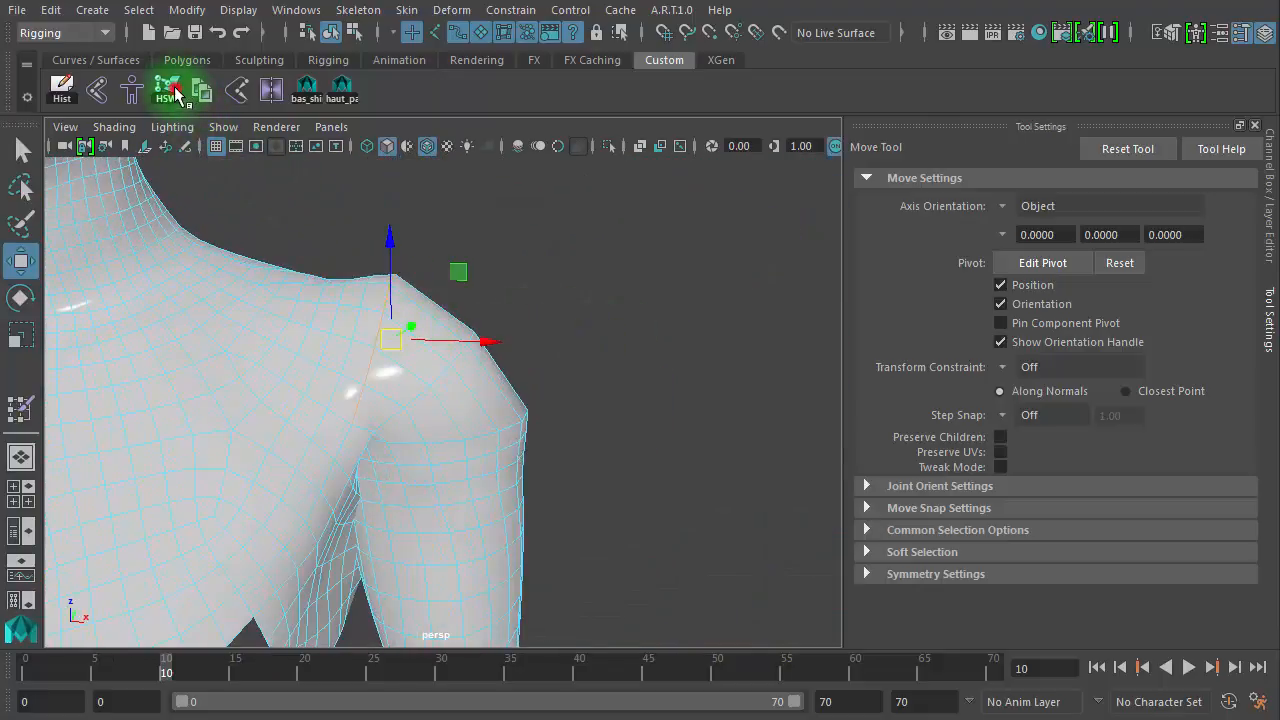
Hammer the skin weights of successive edge loops from the shoulder cap down to just below the armpit
alt+drag(480, 349, 347, 261)
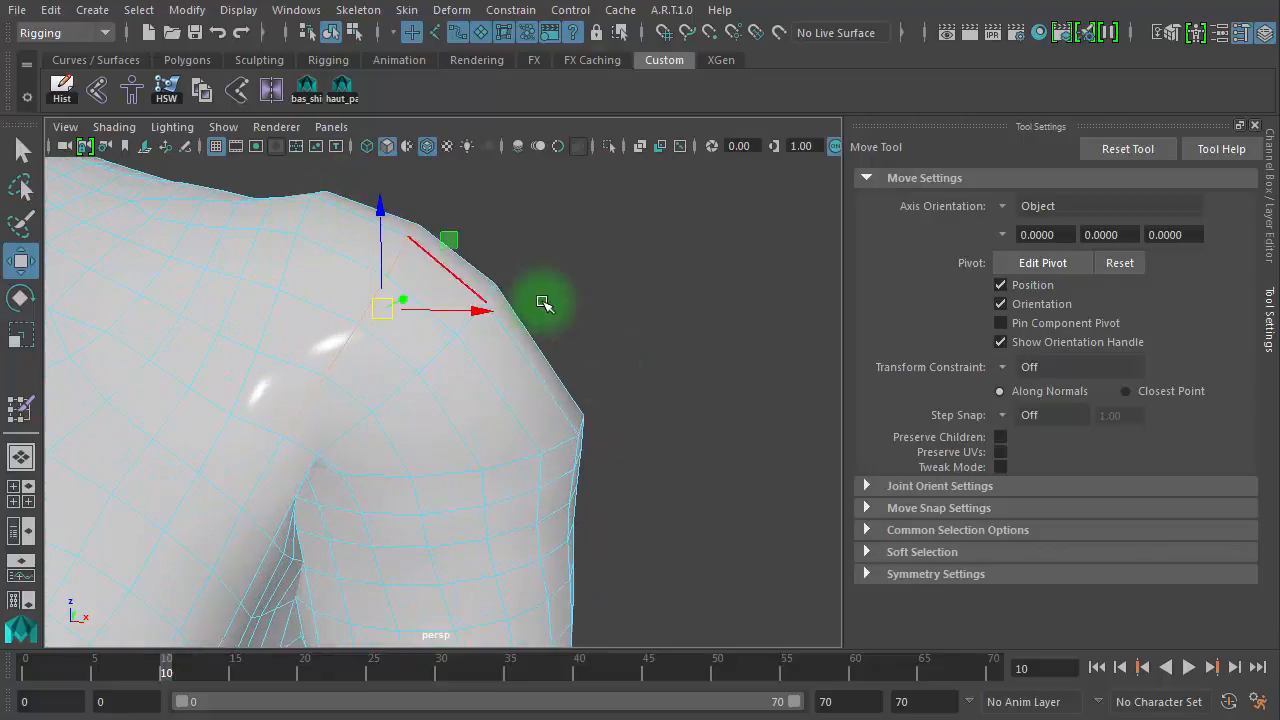
alt+right_drag(543, 300, 618, 312)
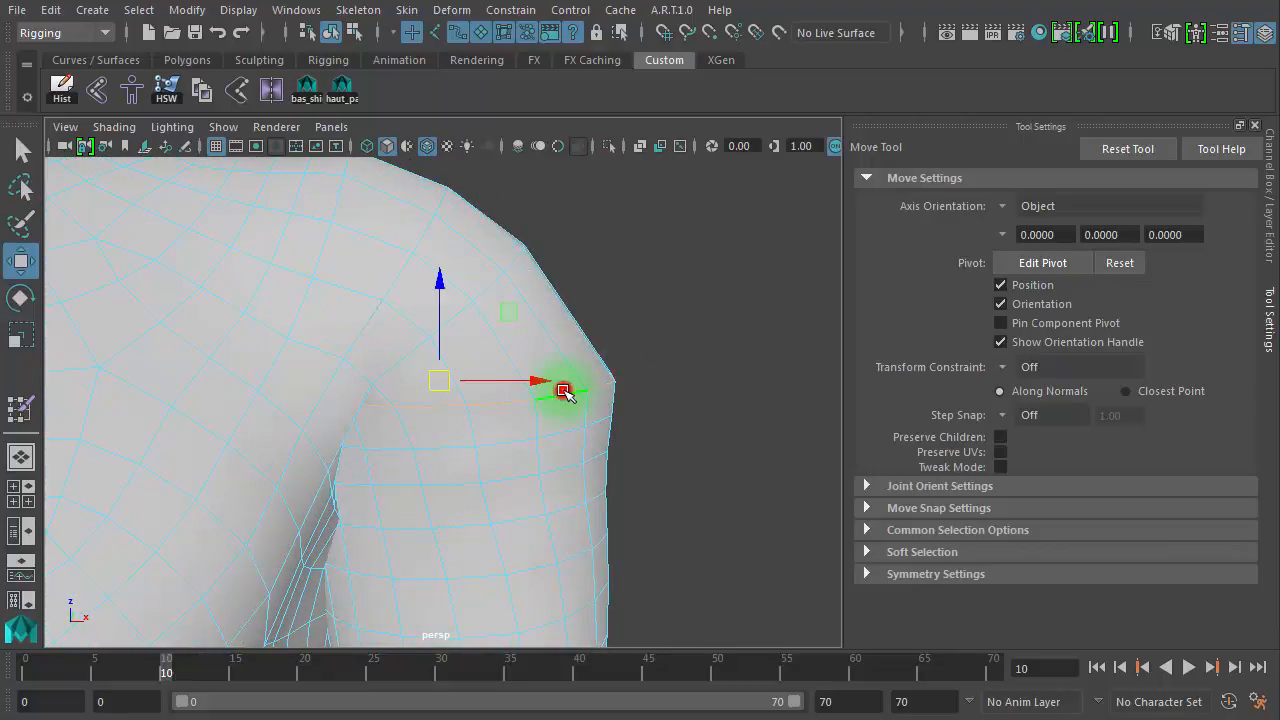
click(168, 90)
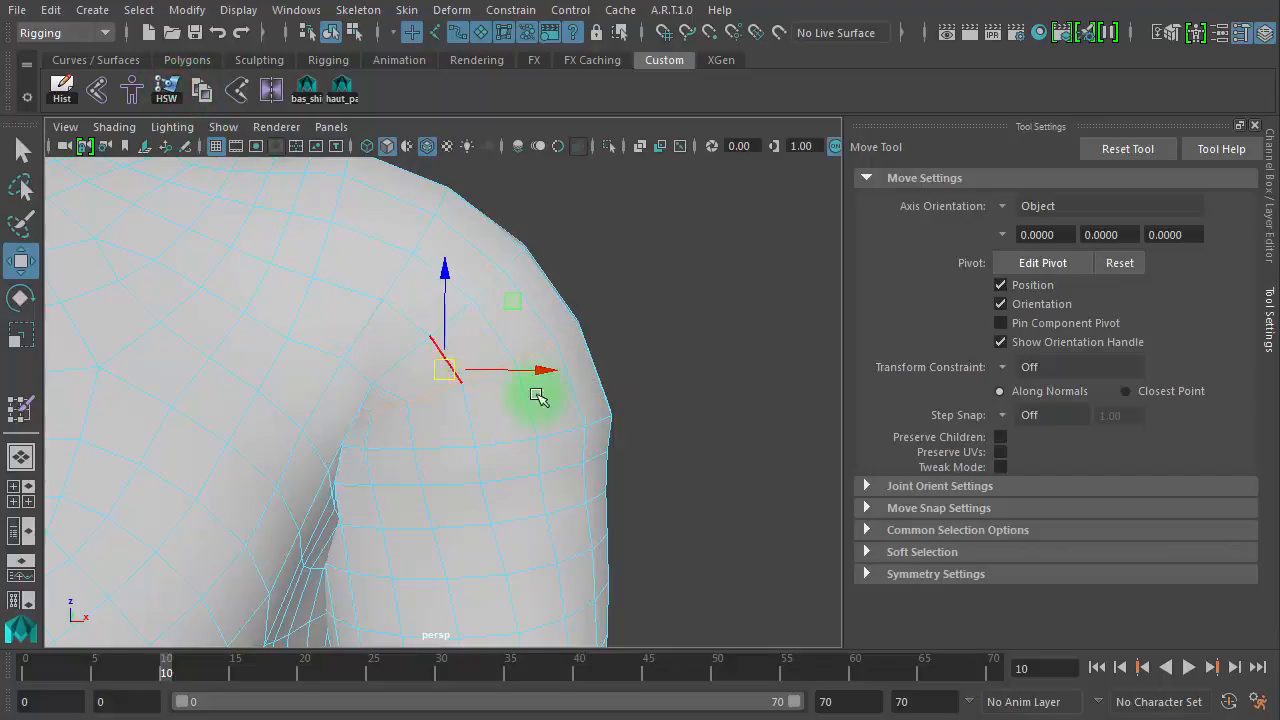
click(159, 94)
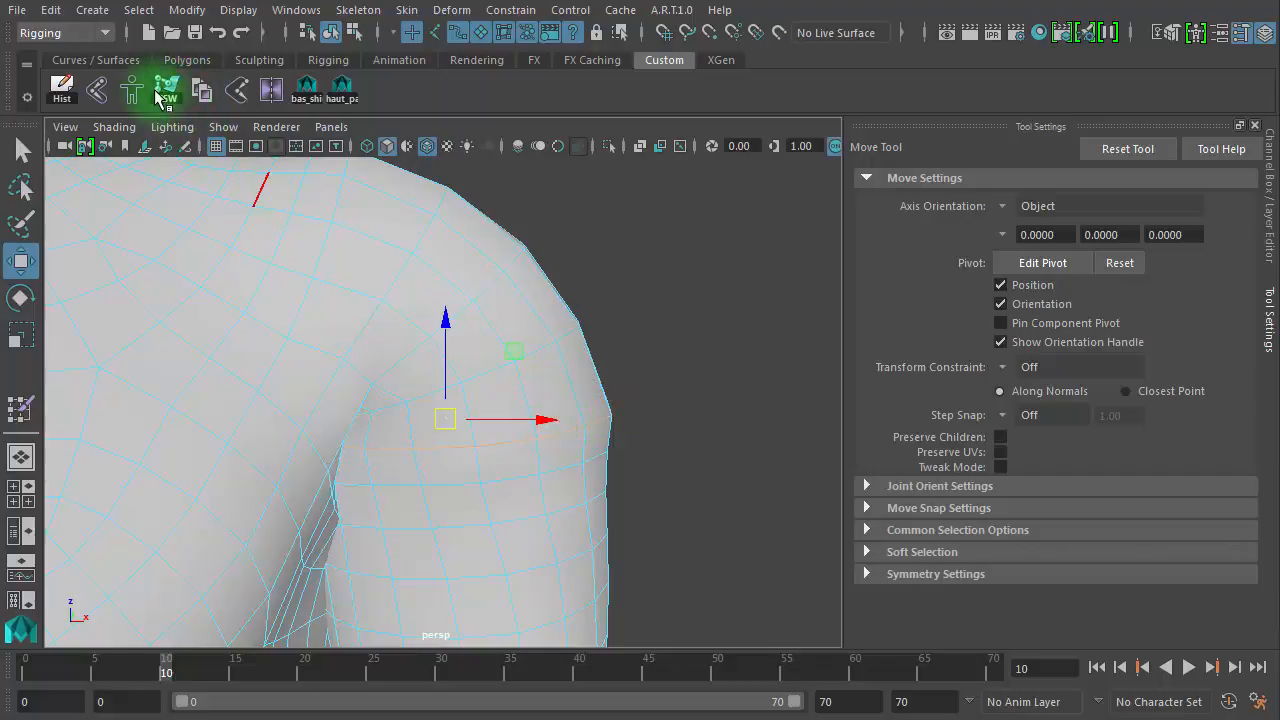
Move the current time to frame 15 to check the shoulder in another arm pose
alt+right_drag(437, 200, 148, 668)
drag(148, 668, 234, 672)
click(391, 543)
At frame 15, select the edge loop over the left shoulder on the torso side, front and back, and hammer its skin weights
key(f)
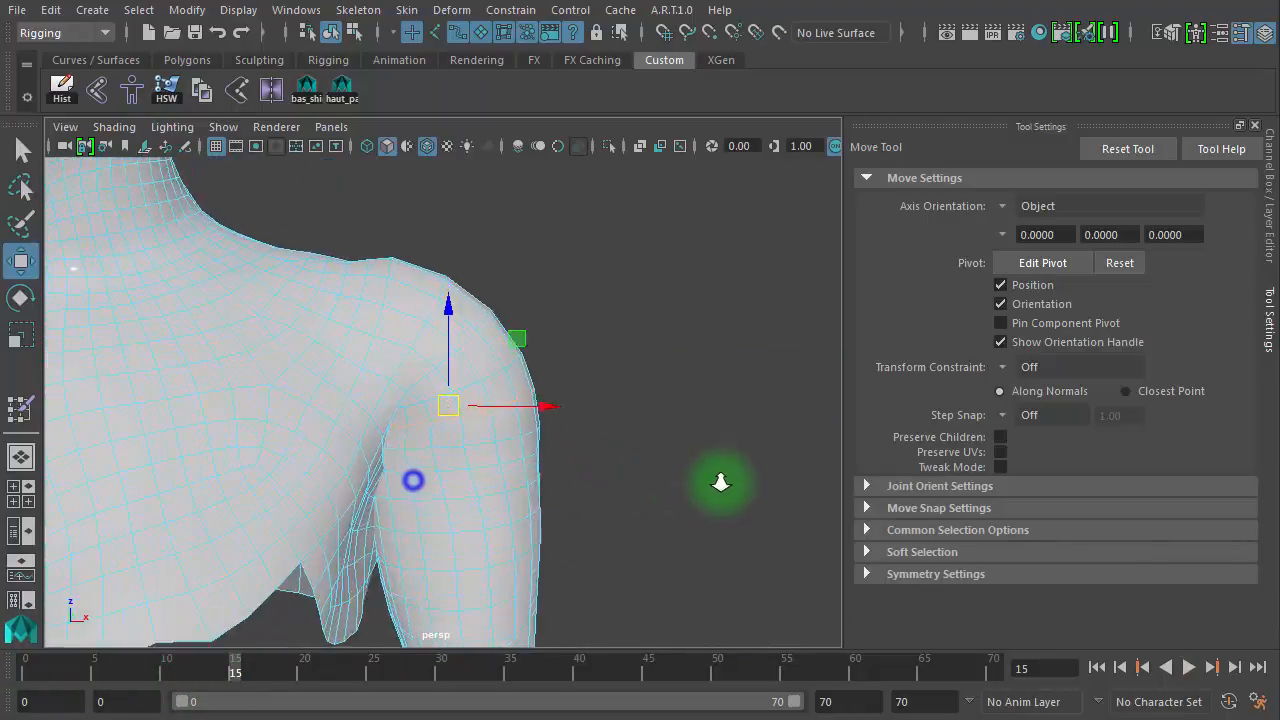
alt+drag(613, 412, 590, 390)
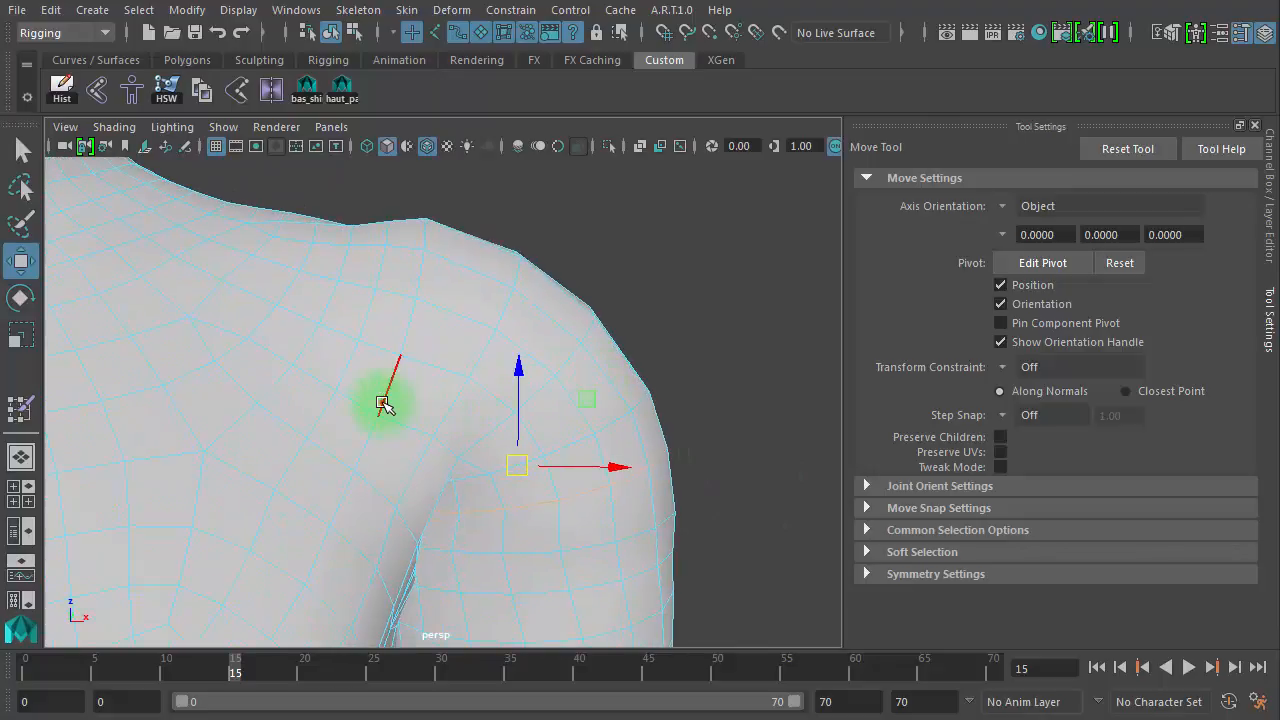
alt+drag(383, 403, 241, 378)
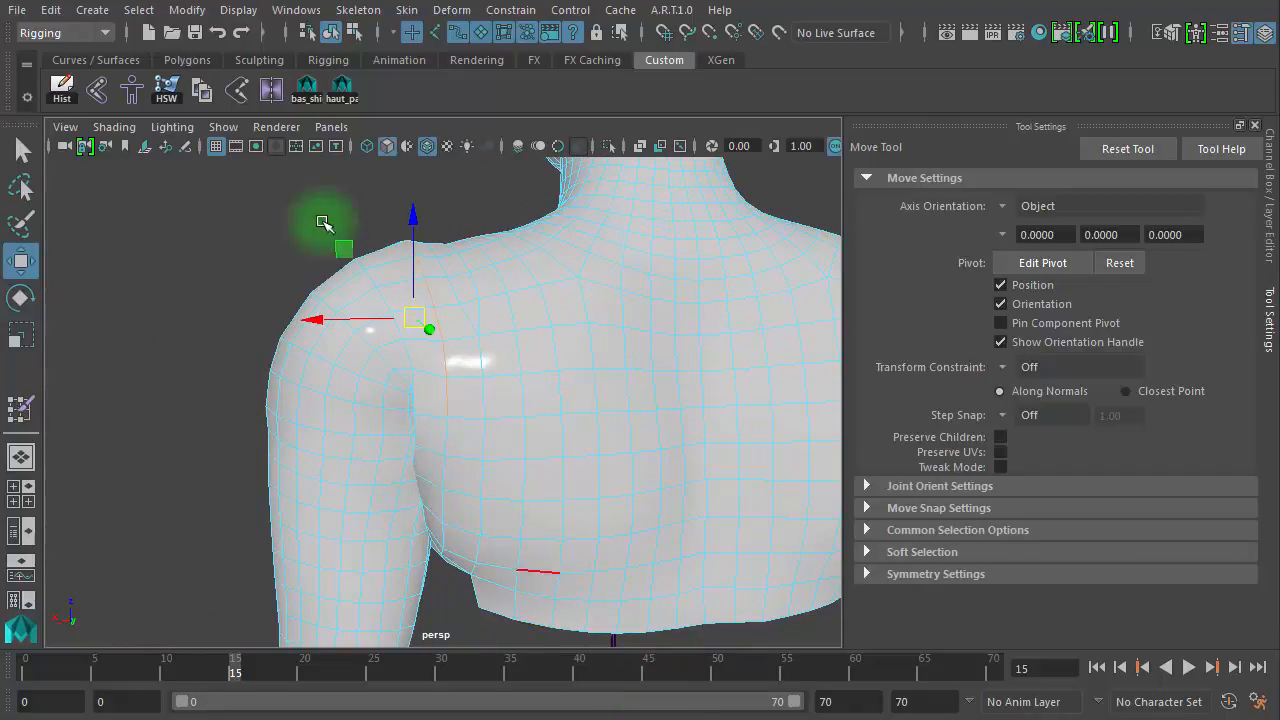
alt+drag(247, 213, 492, 381)
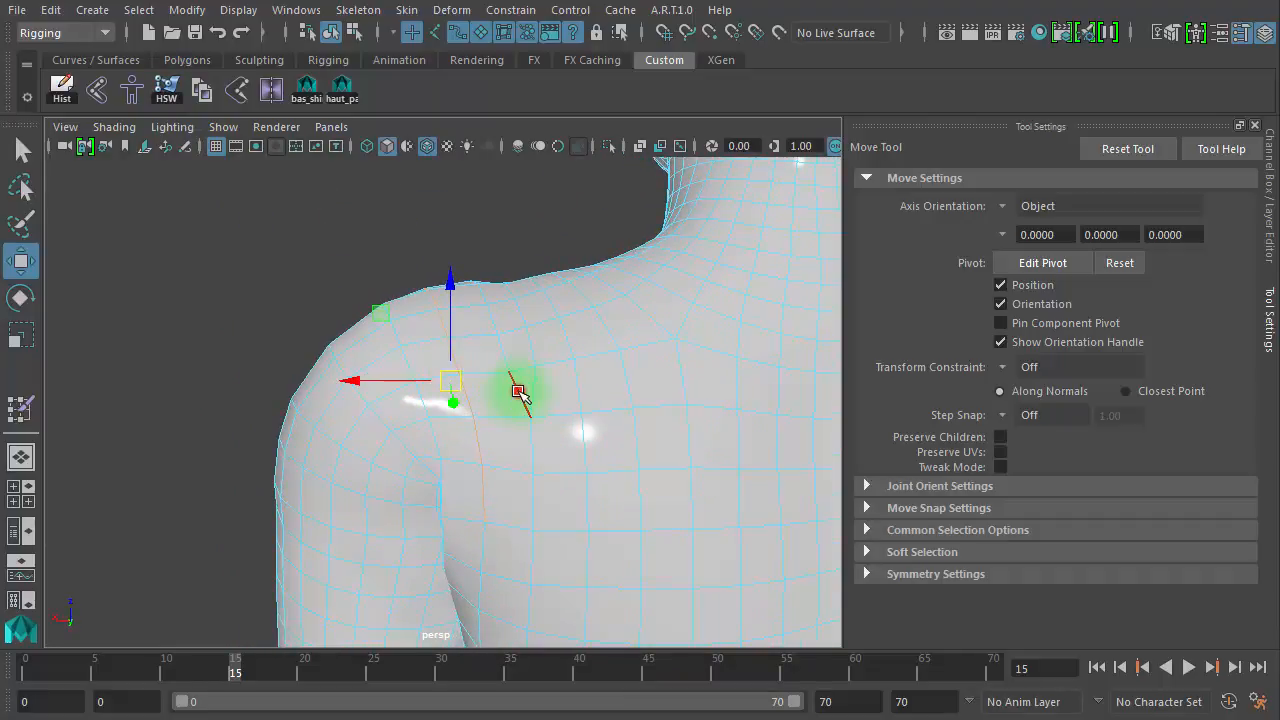
alt+drag(467, 426, 294, 385)
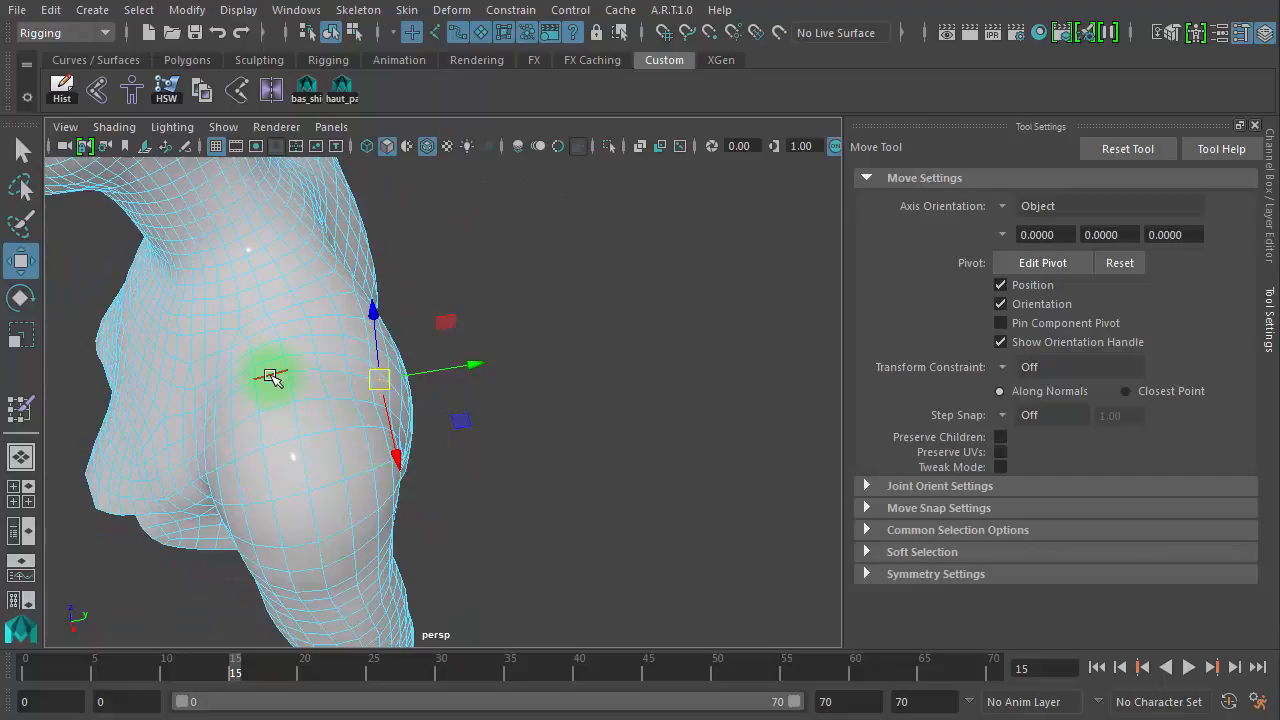
alt+drag(429, 421, 510, 446)
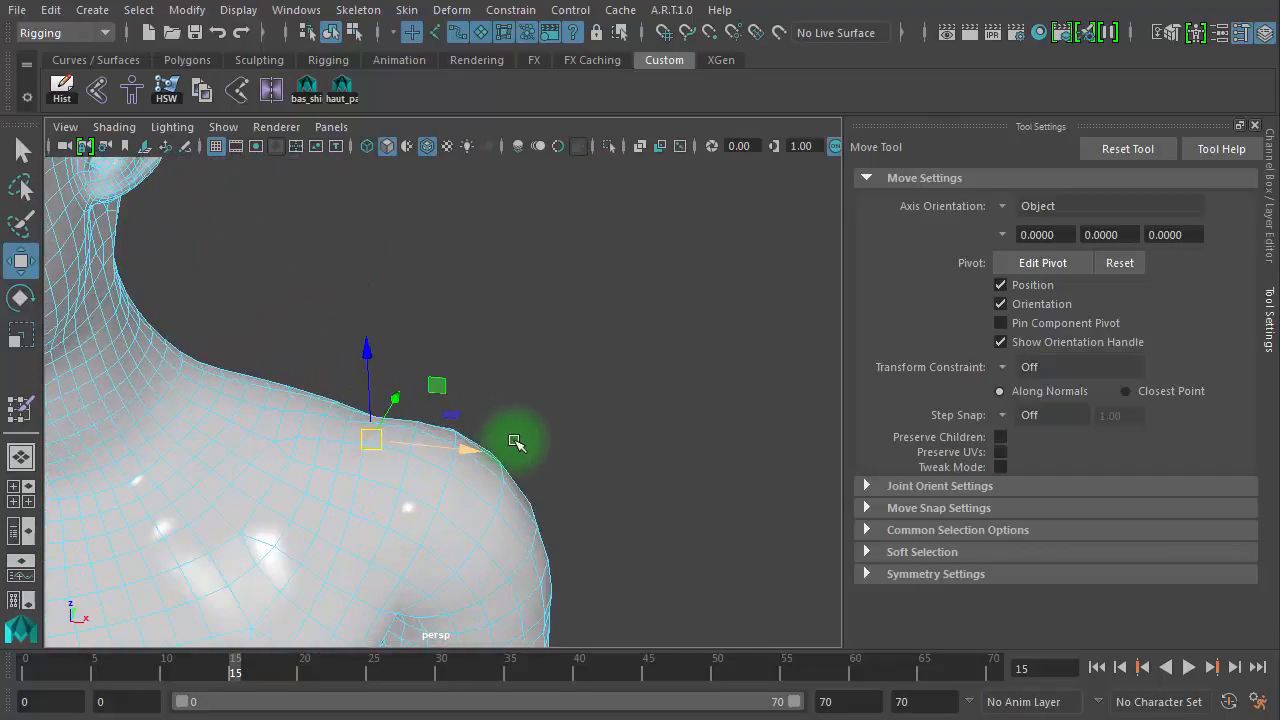
alt+middle_drag(529, 350, 541, 249)
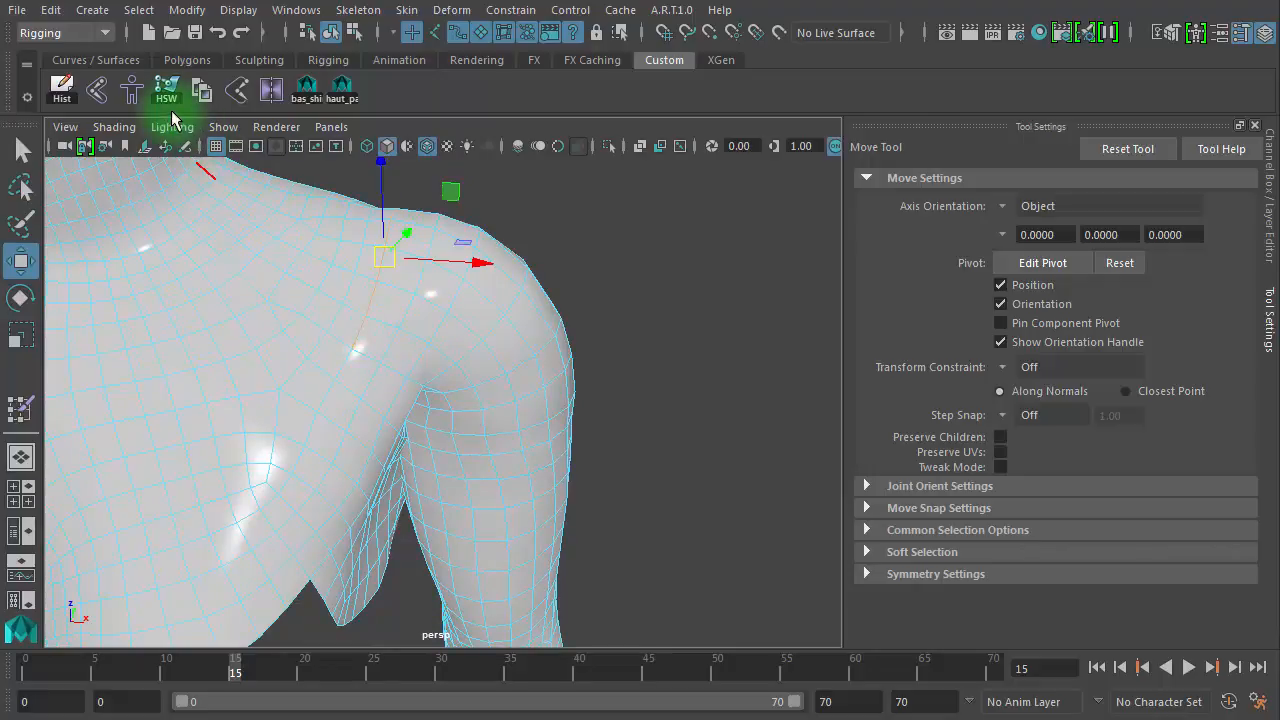
alt+drag(654, 309, 660, 289)
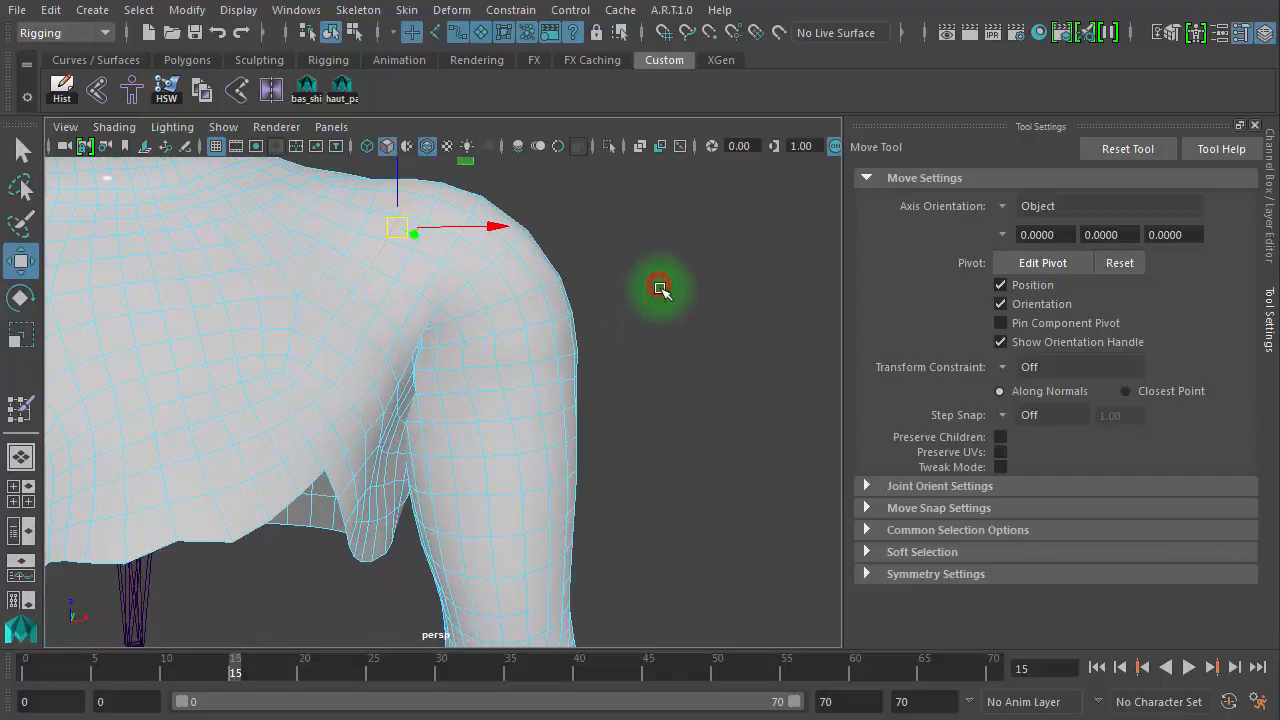
Move the current time to frame 2 and frame the left armpit up close
alt+right_drag(643, 369, 329, 509)
drag(238, 665, 56, 628)
click(558, 508)
alt+right_drag(558, 508, 700, 531)
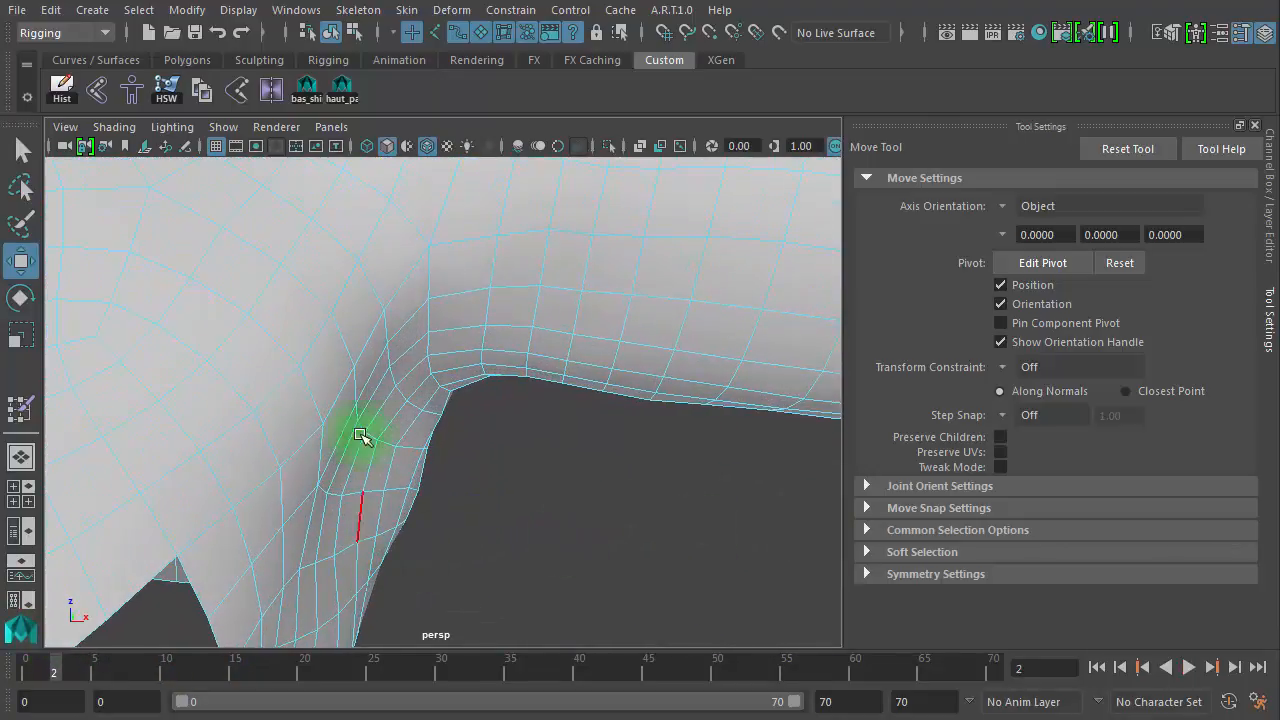
Select the edge loop running under the left armpit, hammer its skin weights and test the arm pose at frame 5
mouse_move(53, 650)
mouse_down()
mouse_move(48, 672)
mouse_move(110, 684)
mouse_move(62, 672)
mouse_up()
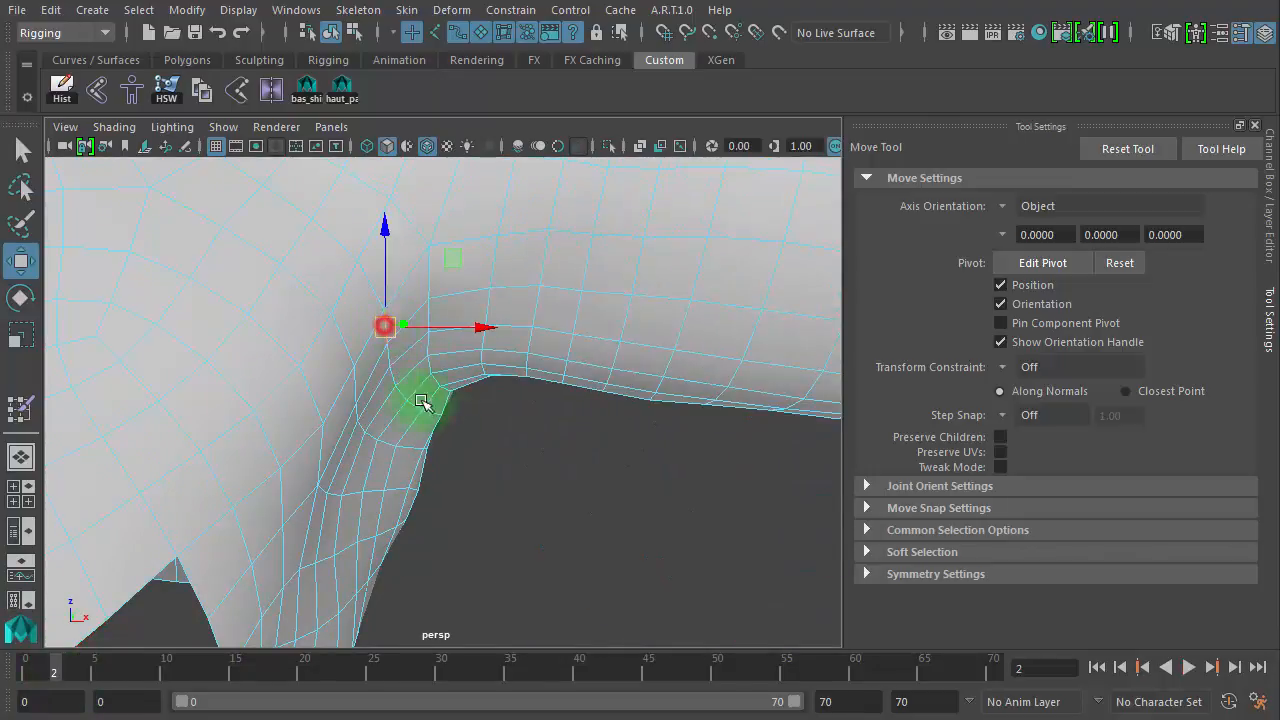
mouse_move(497, 453)
alt+mouse_down()
mouse_move(426, 409)
mouse_move(339, 395)
mouse_move(360, 429)
mouse_move(494, 506)
mouse_move(451, 521)
alt+mouse_up()
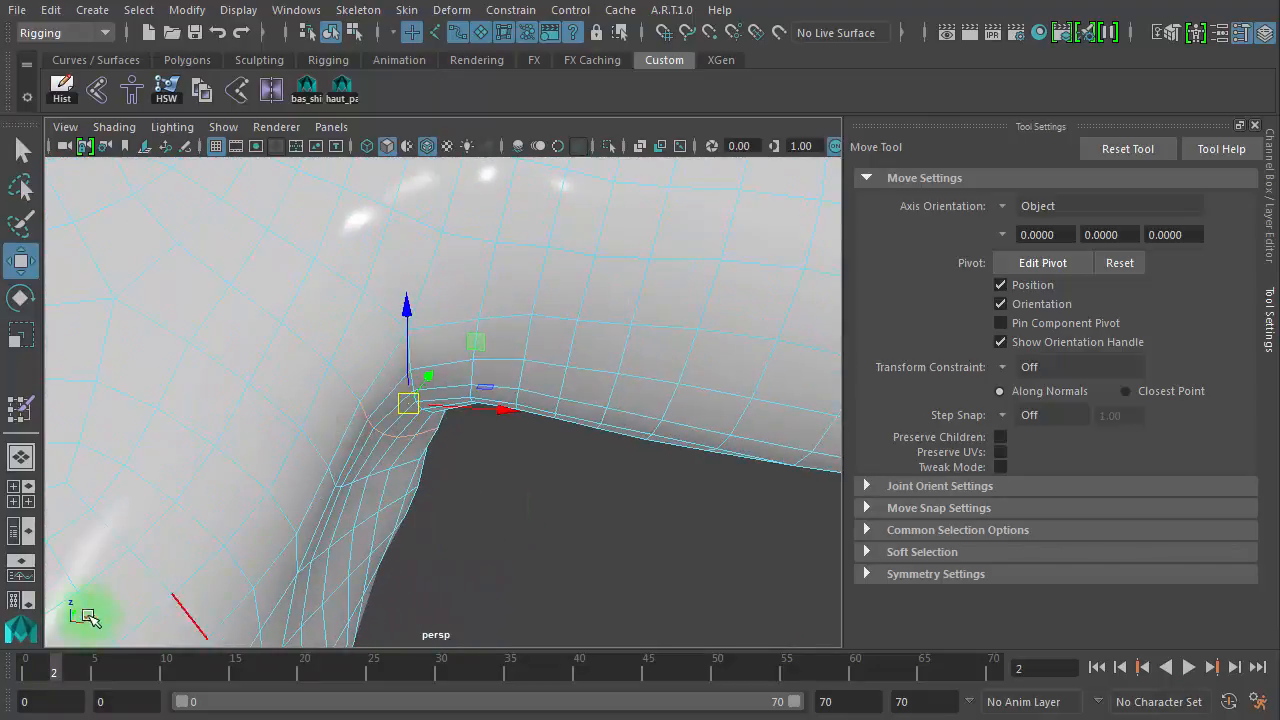
drag(45, 688, 94, 670)
click(165, 90)
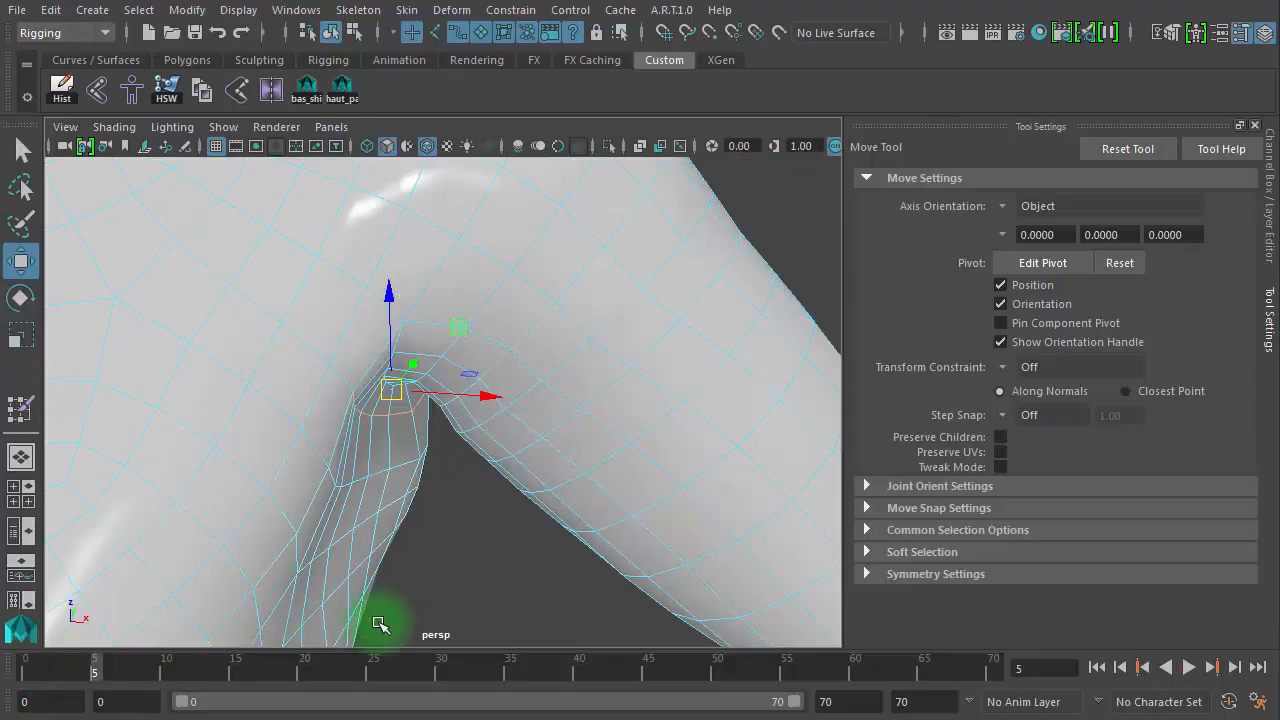
At frame 4, start Paint Skin Weights on the armpit loop's vertices, compare the influences, and unlock and select upperarm_twist_01_l
drag(263, 640, 80, 670)
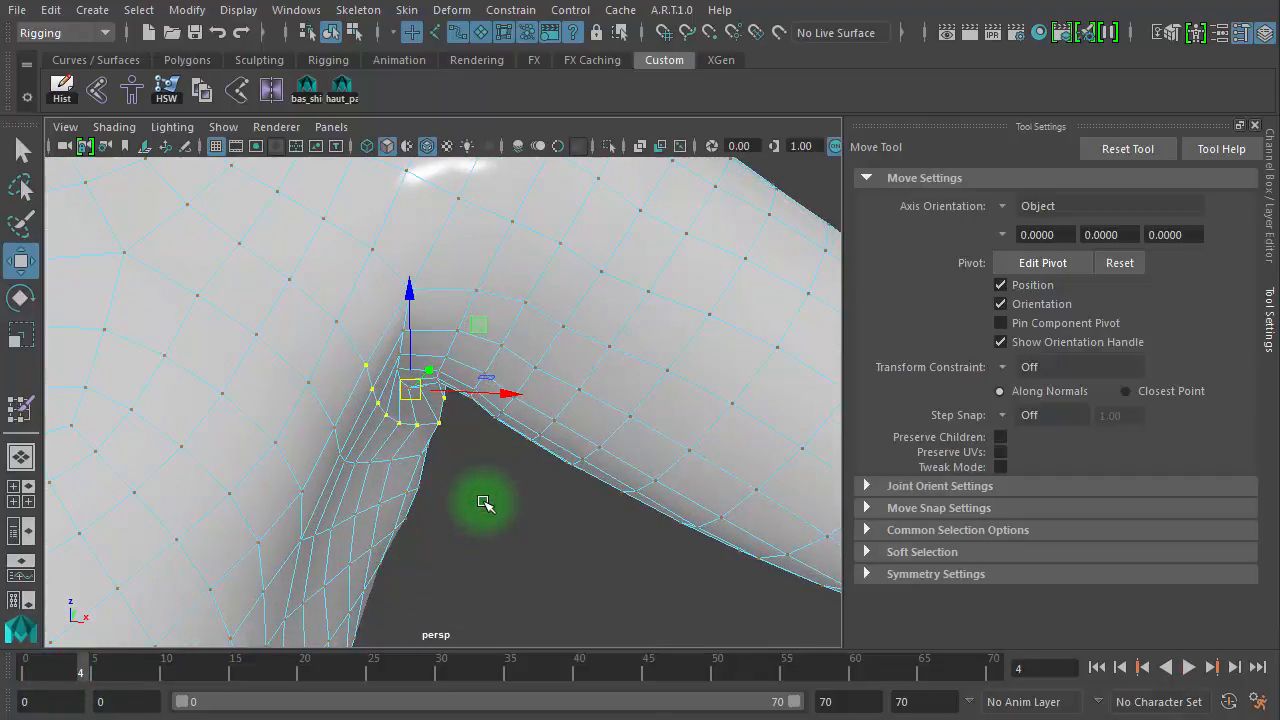
click(21, 410)
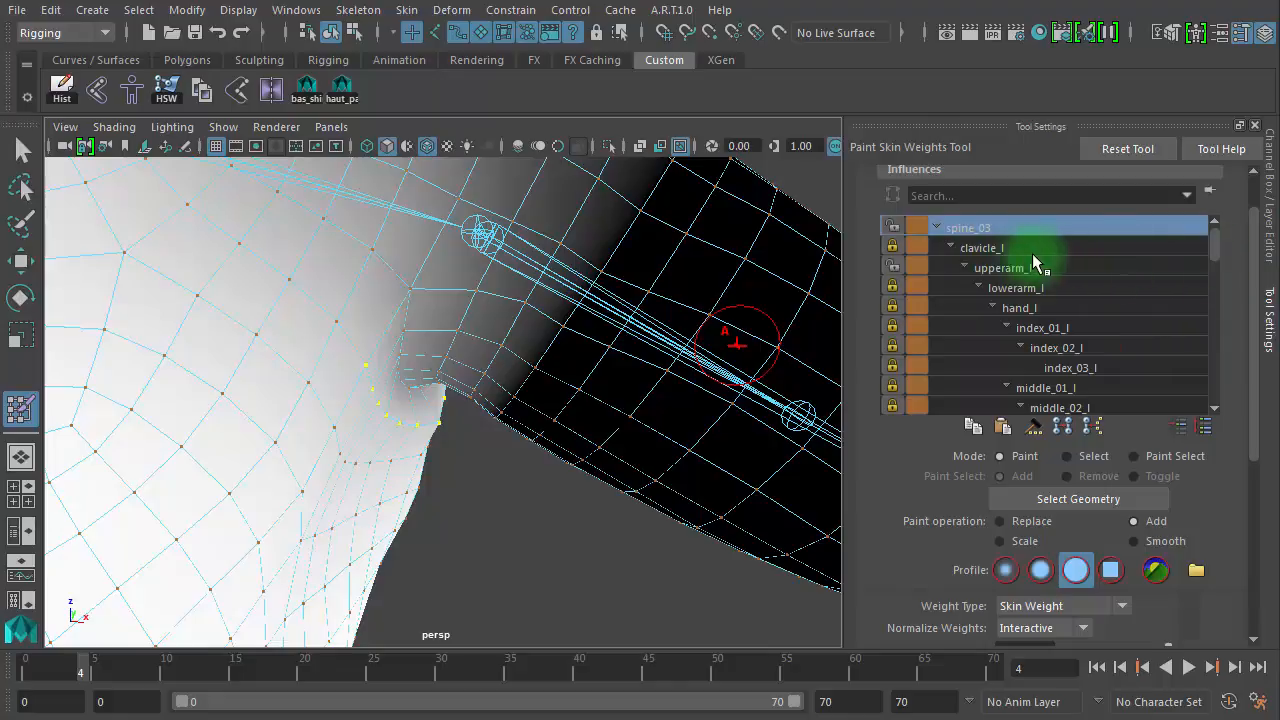
click(978, 288)
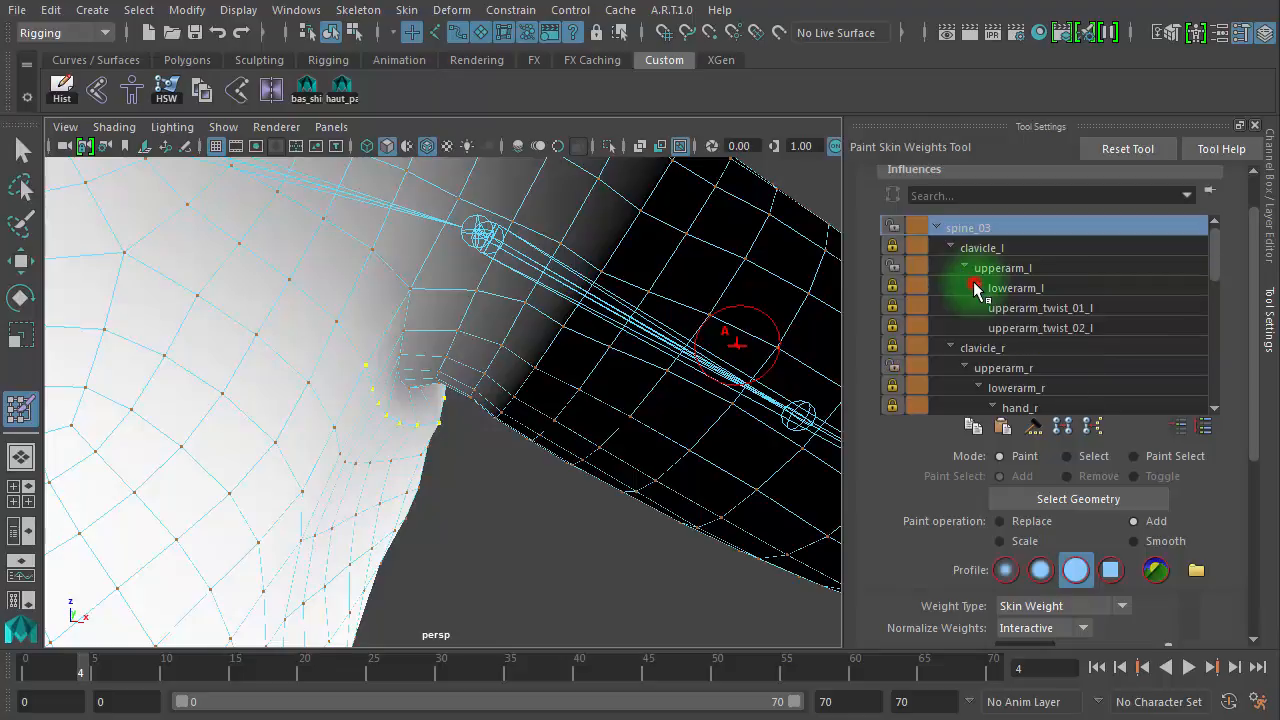
click(985, 370)
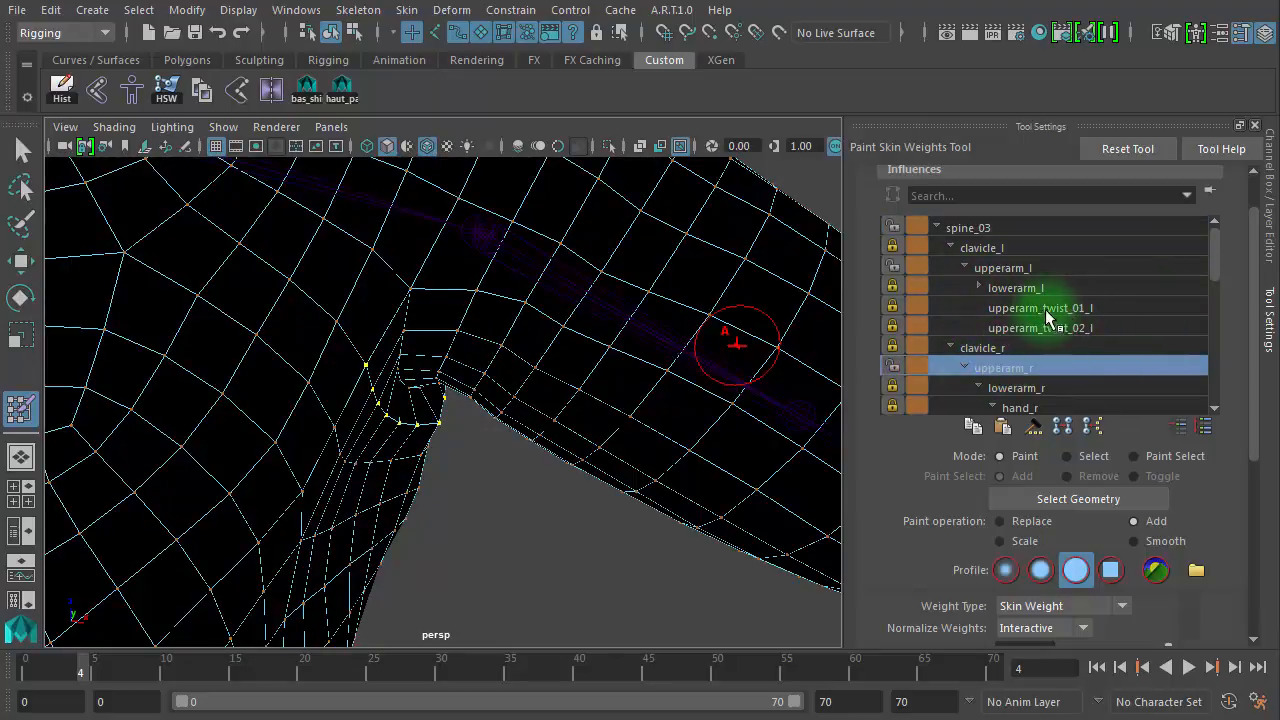
click(1053, 311)
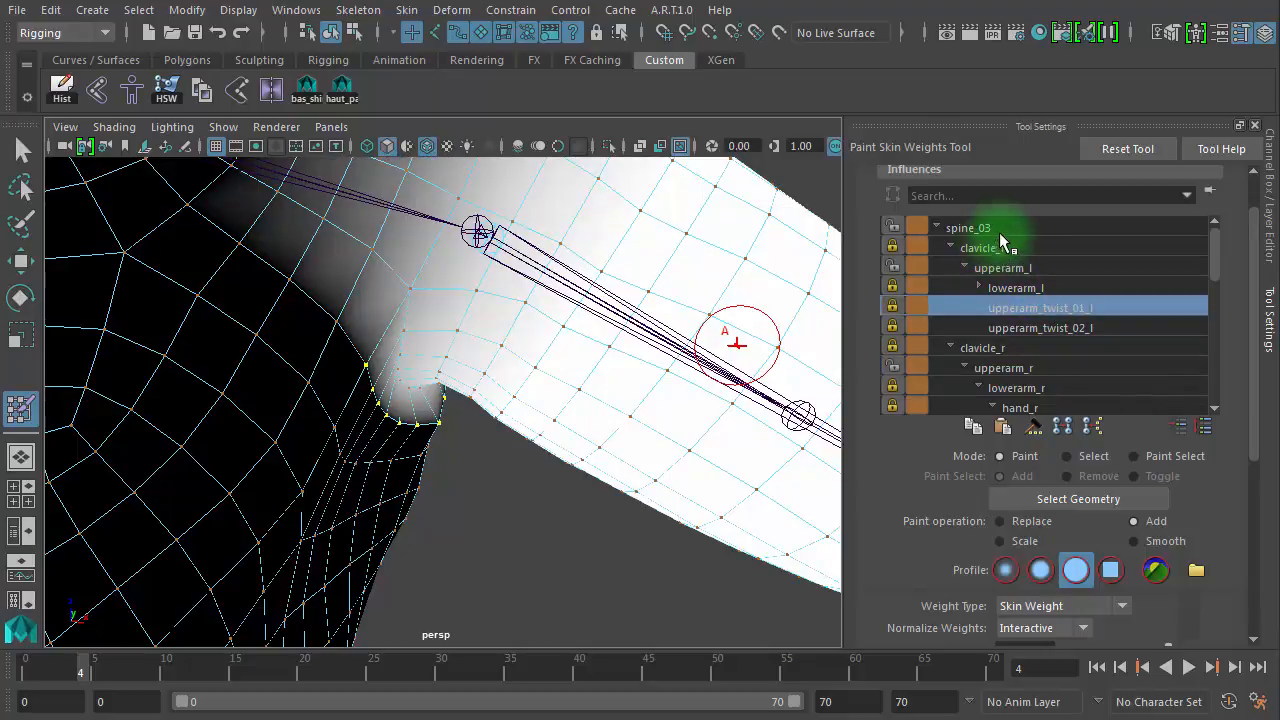
click(1000, 229)
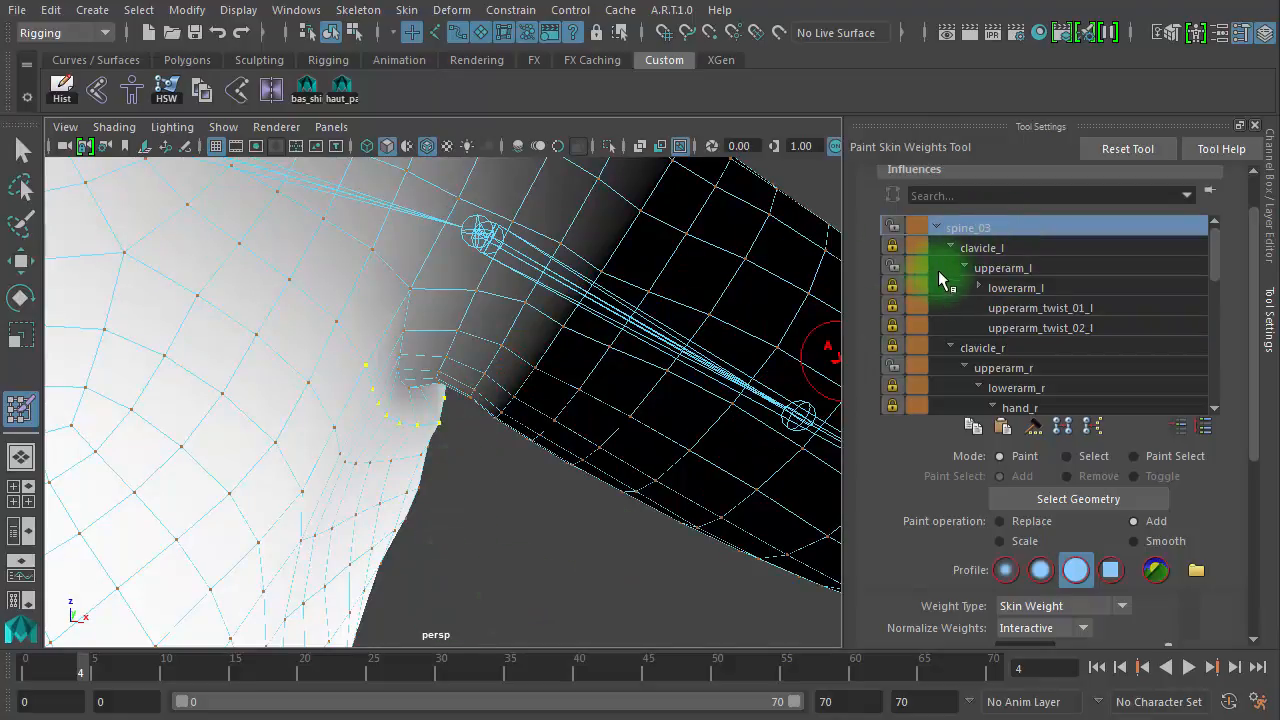
click(1038, 310)
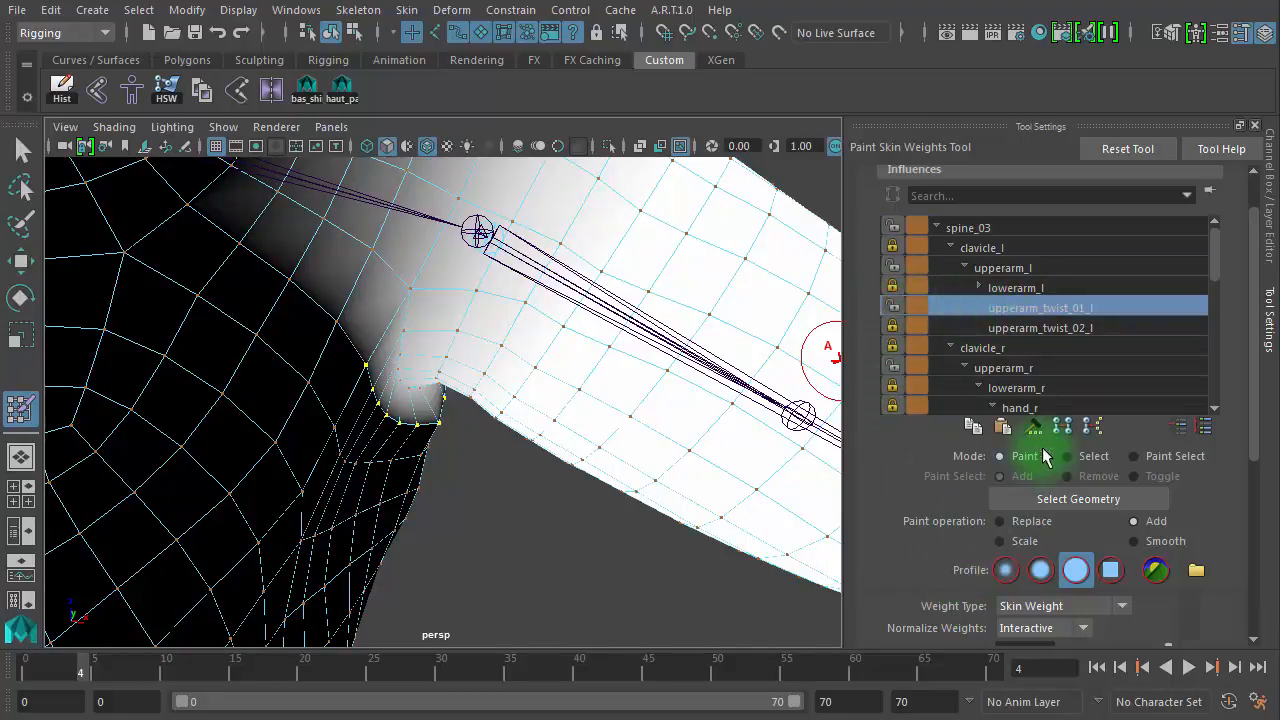
Use opacity 0.1 and set the value to 0.1 for adding weight to upperarm_twist_01_l
drag(1249, 420, 1249, 517)
drag(1040, 461, 909, 451)
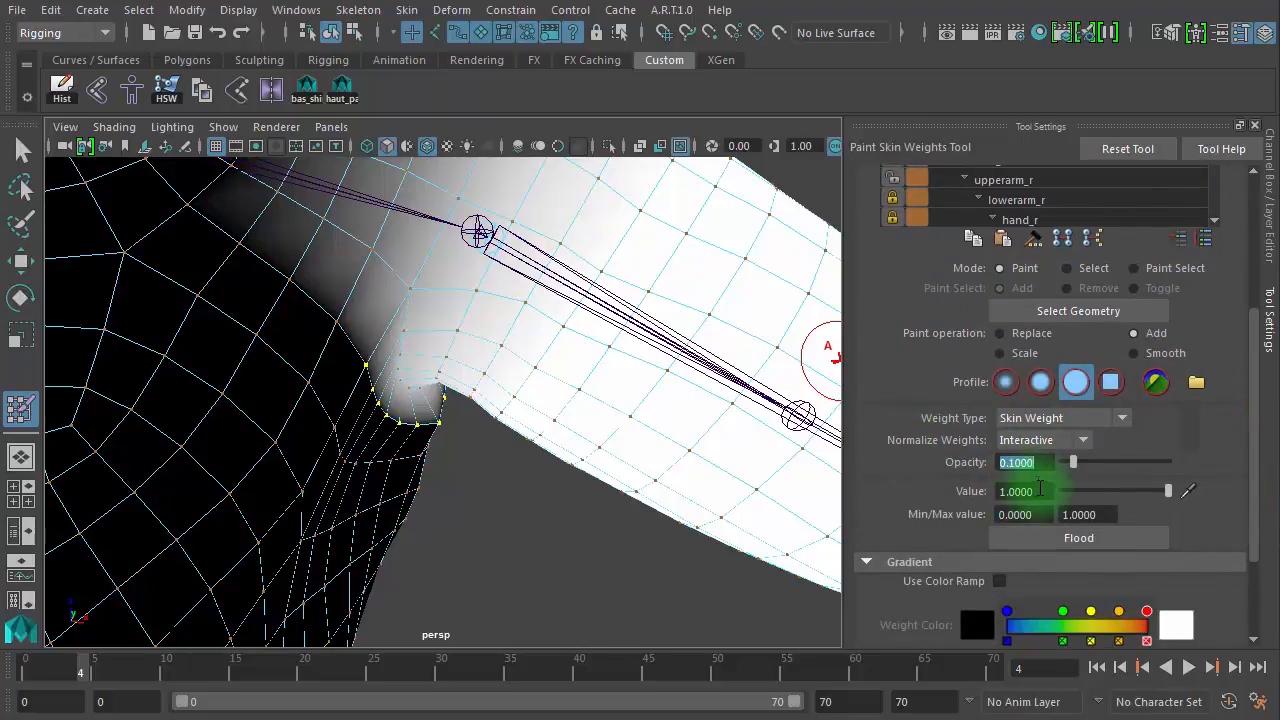
drag(1035, 491, 971, 491)
text(0.1)
key(Return)
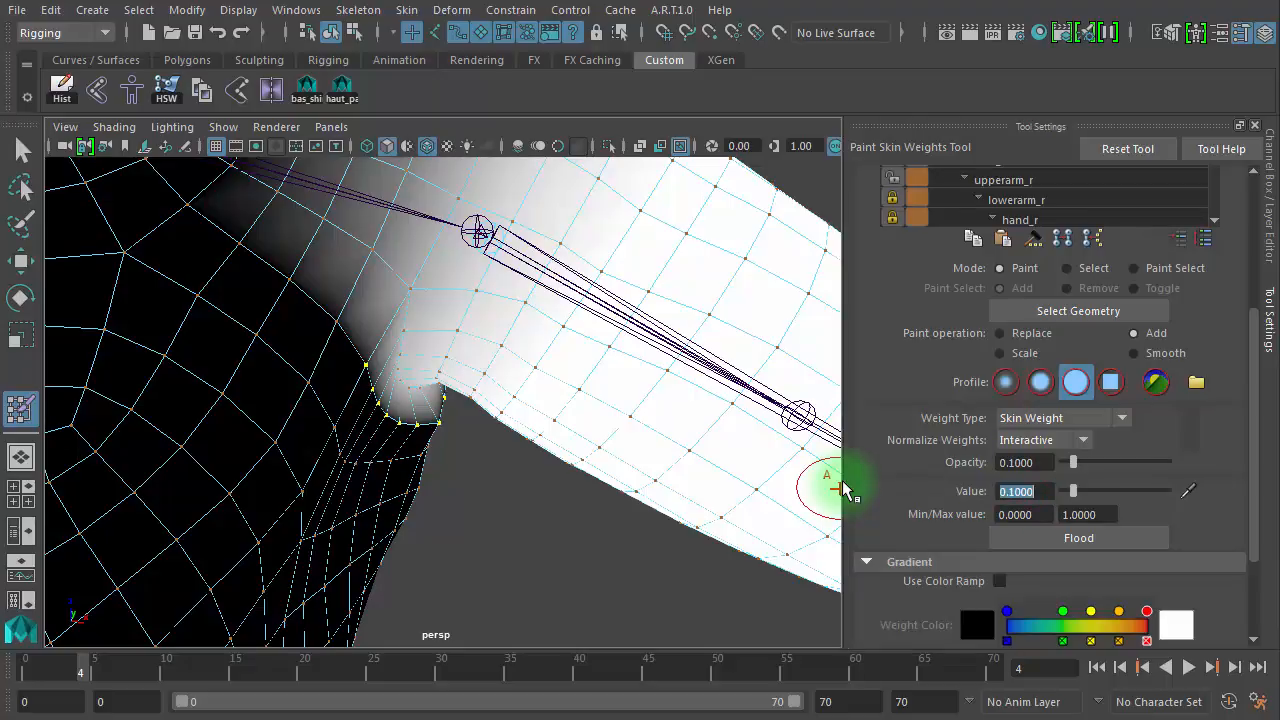
Flood the selected armpit vertices repeatedly with added upperarm_twist_01_l weight, checking the loop from below
click(1030, 541)
click(1030, 541)
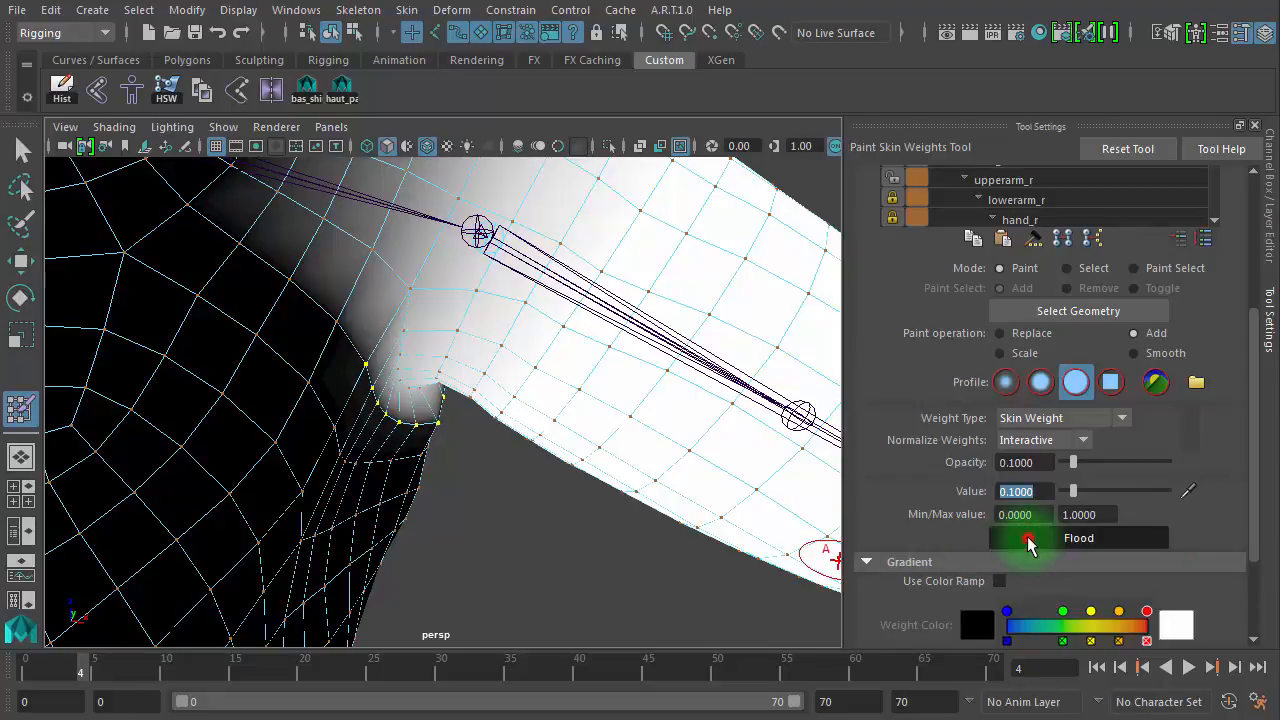
click(1030, 541)
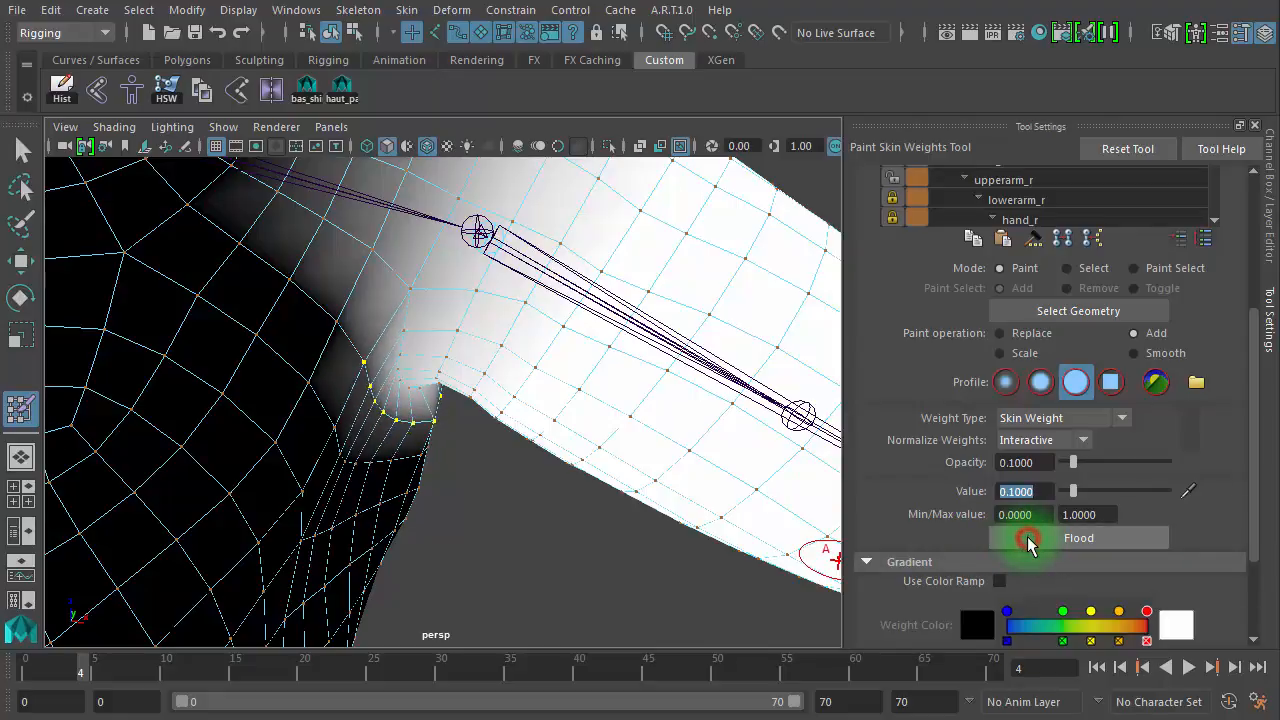
click(1030, 541)
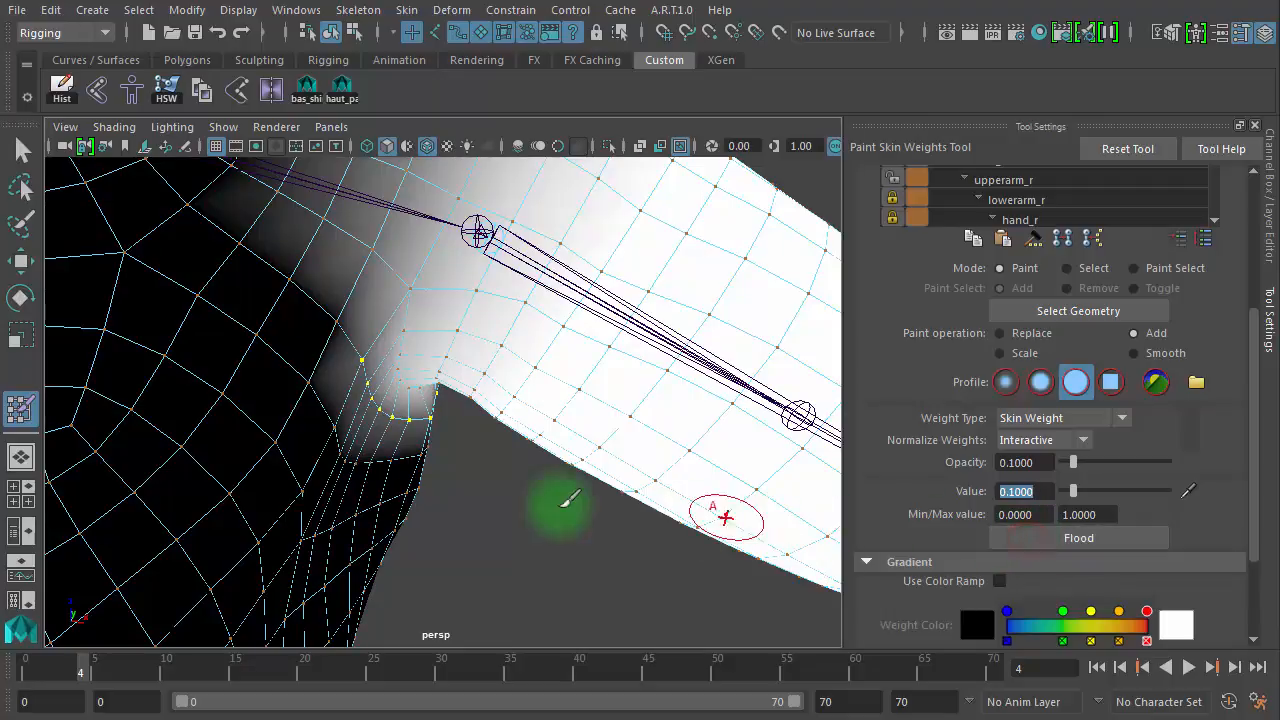
mouse_move(557, 500)
alt+mouse_down()
mouse_move(520, 471)
mouse_move(534, 500)
mouse_move(510, 498)
mouse_move(371, 429)
mouse_move(383, 385)
alt+mouse_up()
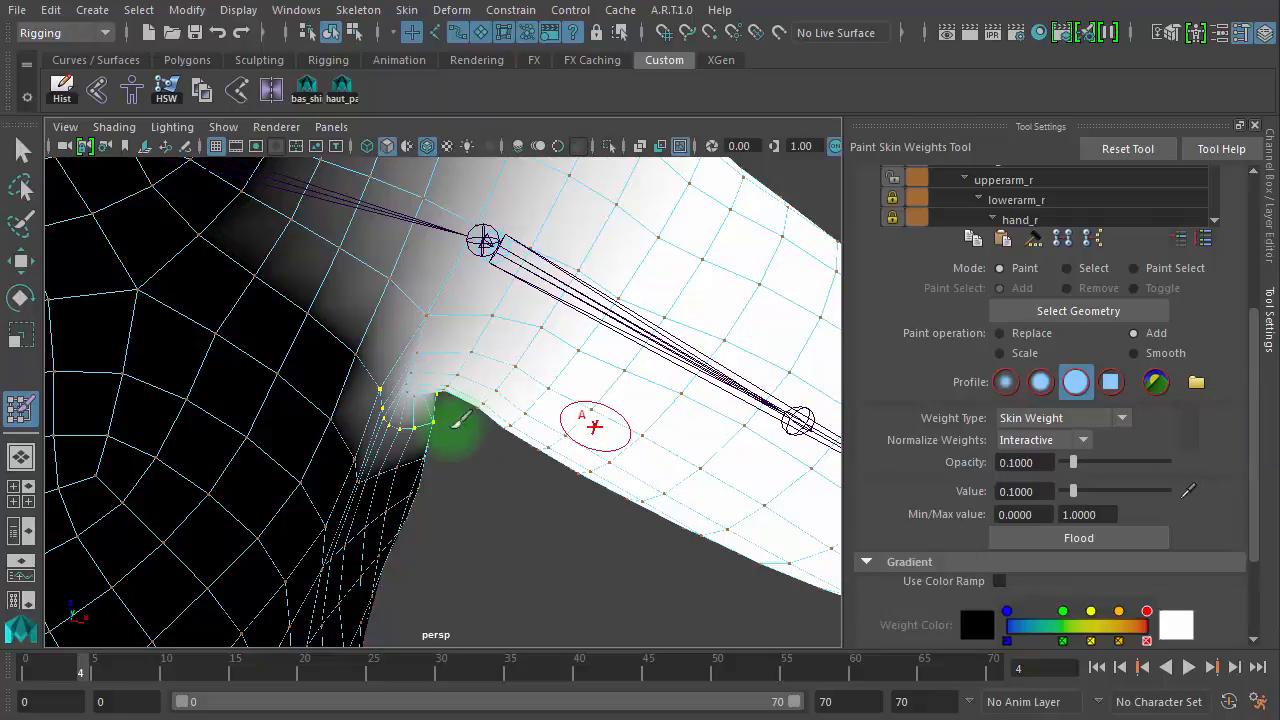
mouse_move(470, 460)
alt+mouse_down()
mouse_move(414, 437)
mouse_move(423, 371)
mouse_move(423, 443)
mouse_move(466, 457)
mouse_move(460, 440)
mouse_move(386, 417)
alt+mouse_up()
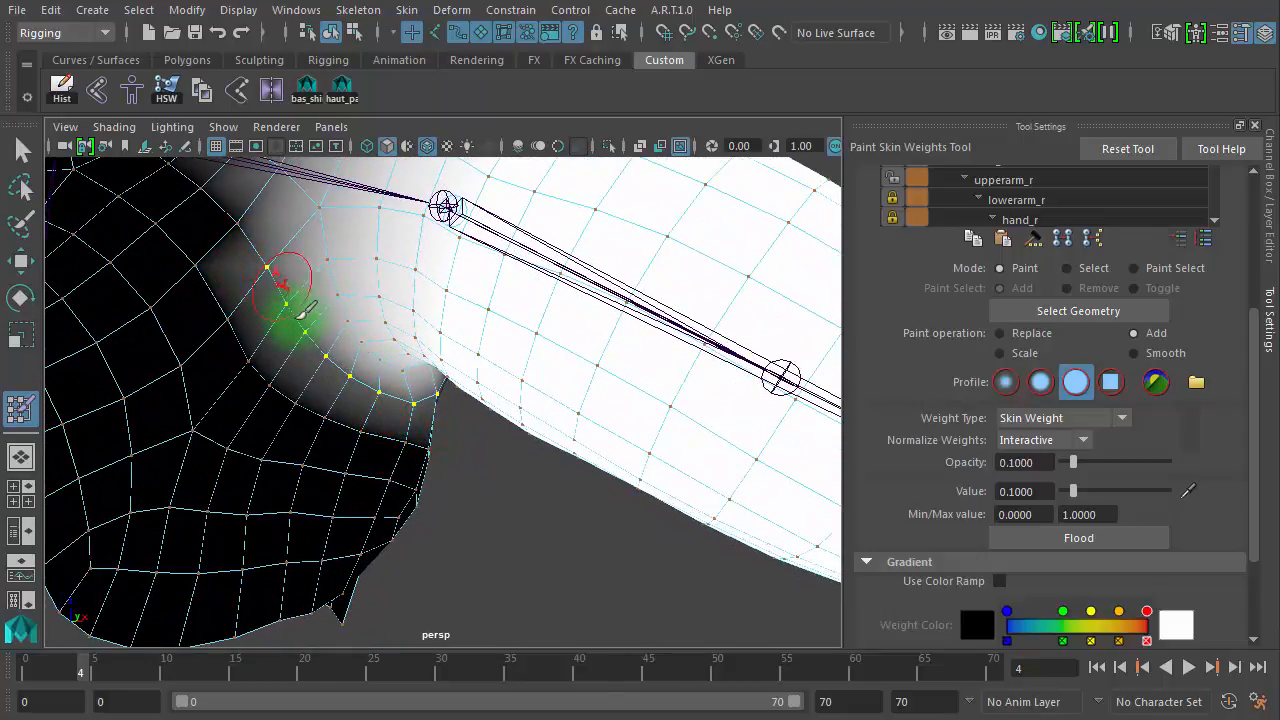
mouse_move(424, 484)
alt+mouse_down()
mouse_move(457, 497)
mouse_move(451, 508)
mouse_move(460, 500)
alt+mouse_up()
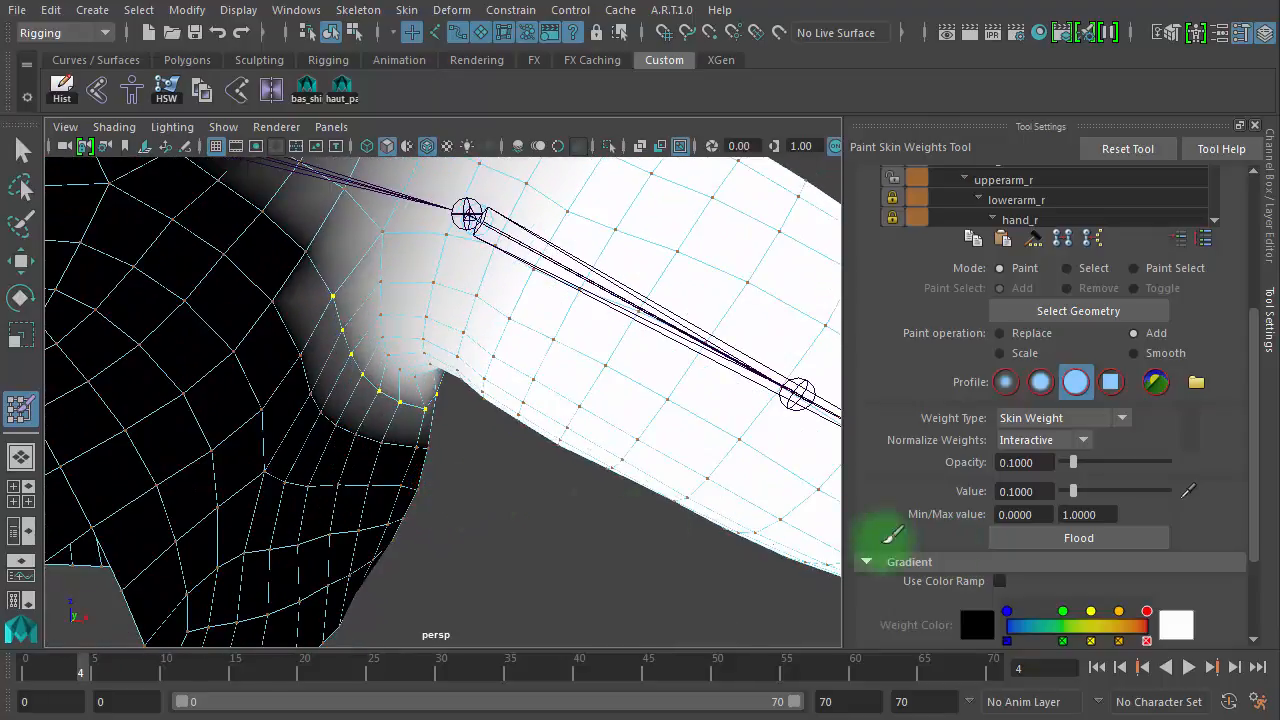
click(1062, 541)
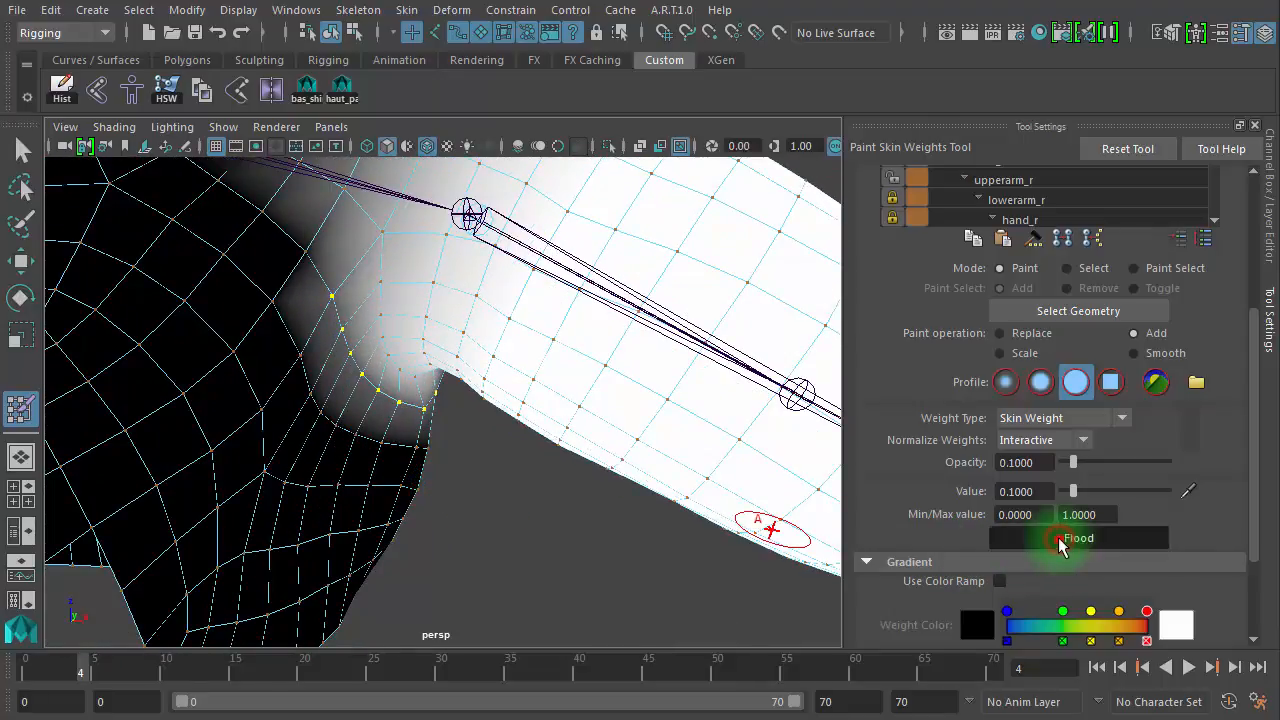
mouse_move(531, 503)
alt+mouse_down()
mouse_move(566, 523)
mouse_move(543, 520)
mouse_move(503, 460)
mouse_move(512, 498)
alt+mouse_up()
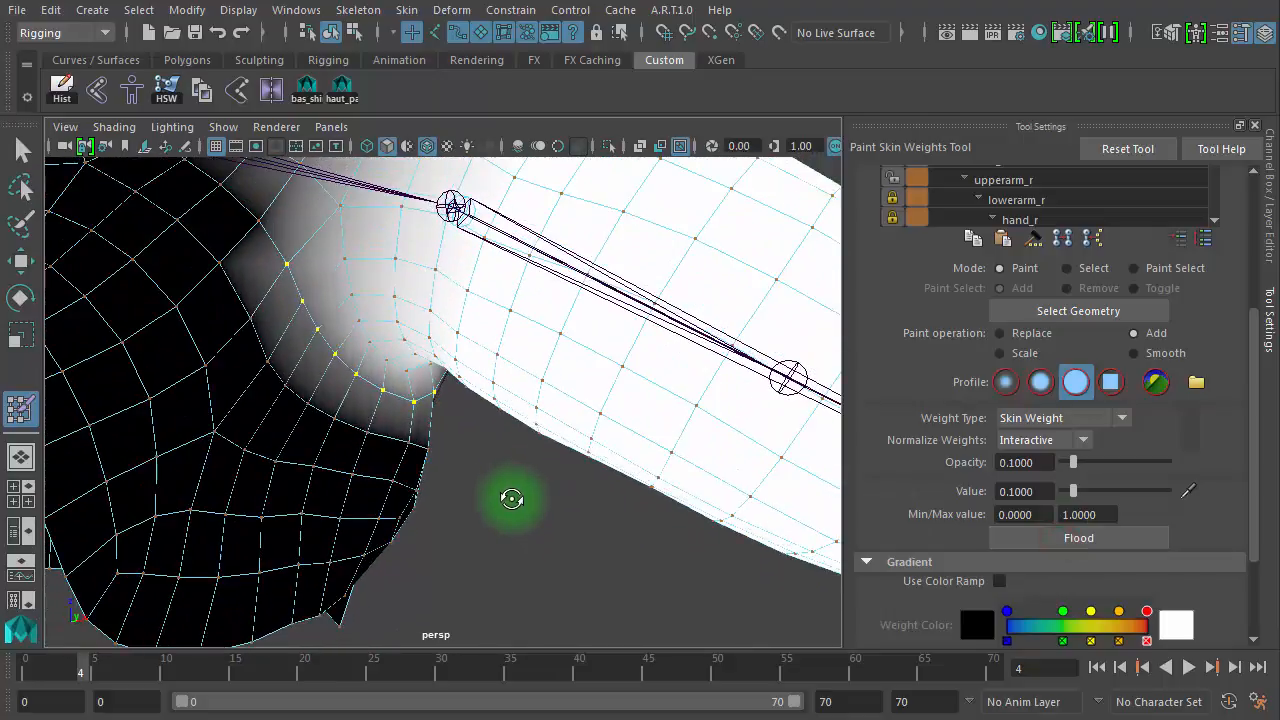
Display the spine_03 influence, examine its weights around the armpit from front and back, and scrub the arm pose around frame 5
drag(1256, 493, 1250, 317)
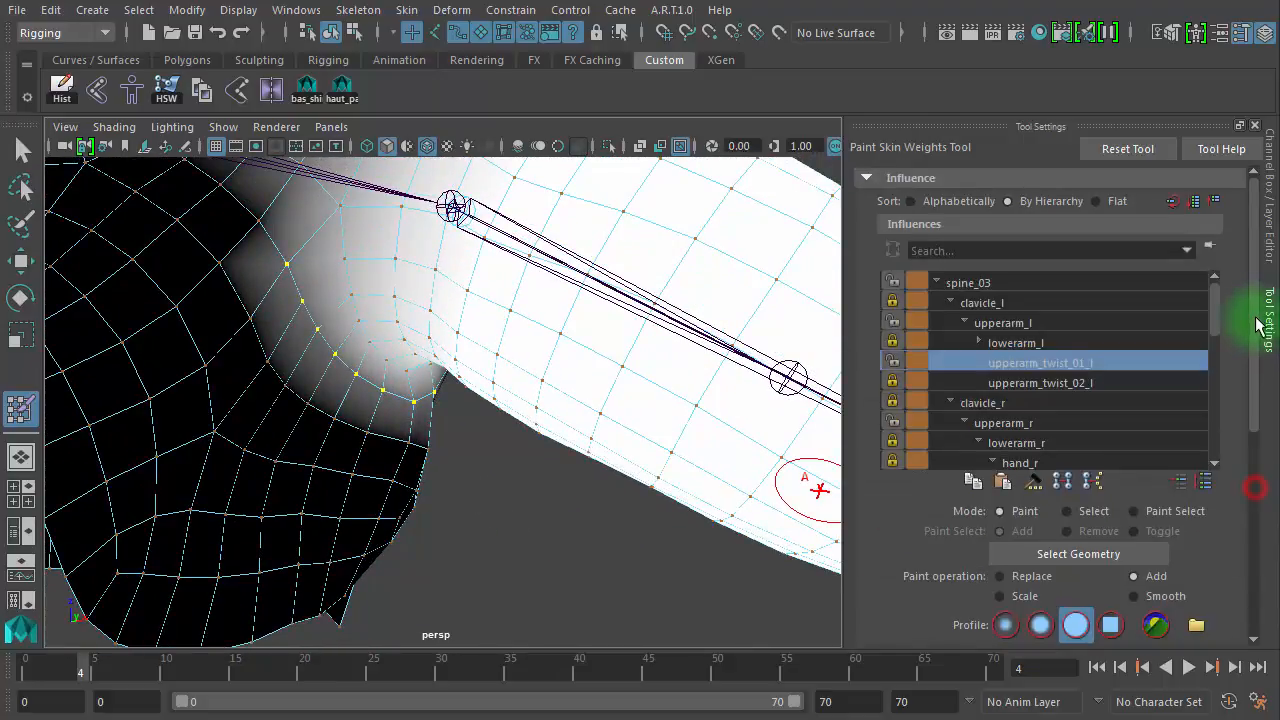
click(978, 282)
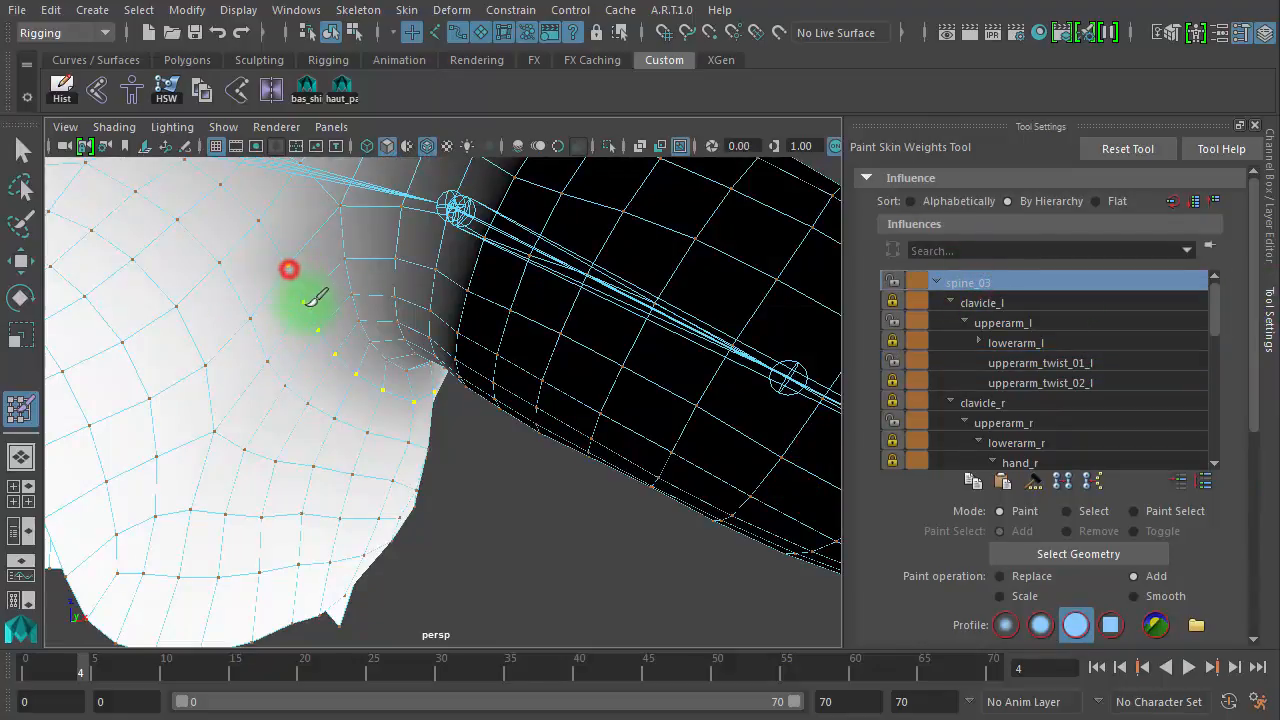
alt+drag(378, 378, 382, 396)
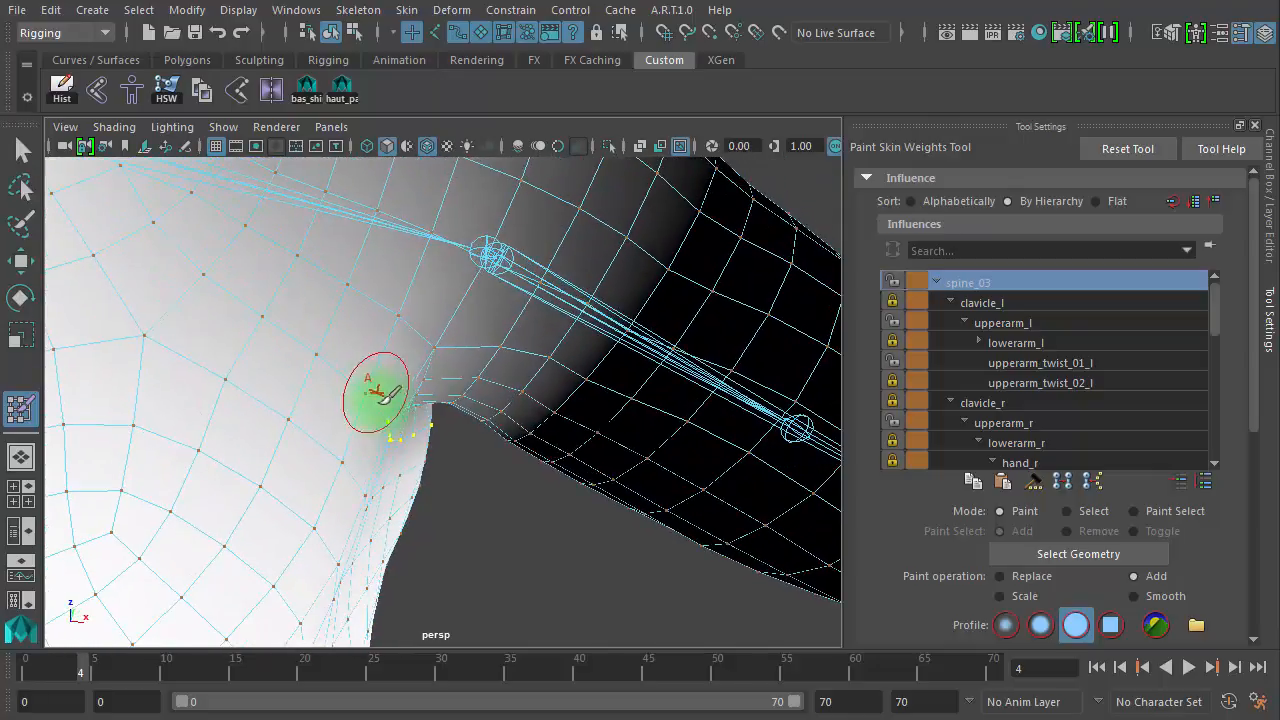
alt+drag(400, 445, 389, 449)
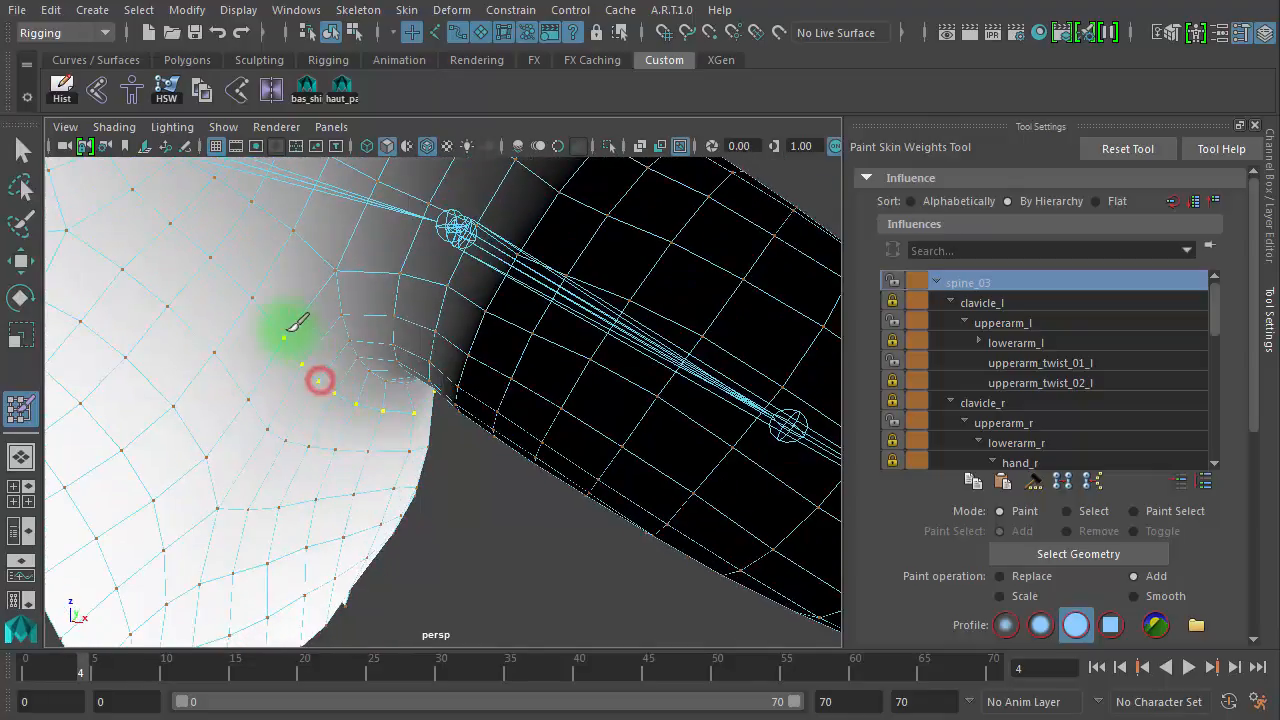
mouse_move(295, 325)
alt+mouse_down()
mouse_move(423, 491)
mouse_move(237, 449)
mouse_move(57, 451)
mouse_move(140, 468)
alt+mouse_up()
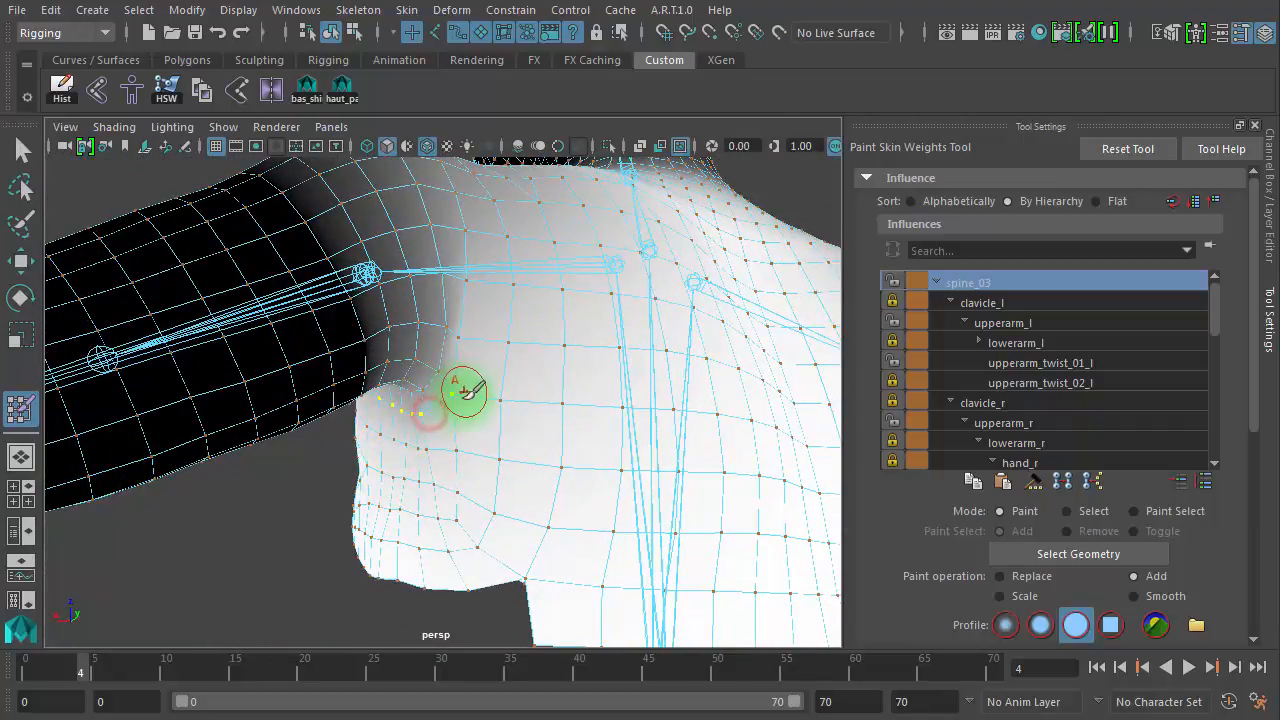
alt+drag(465, 393, 760, 470)
drag(165, 663, 104, 662)
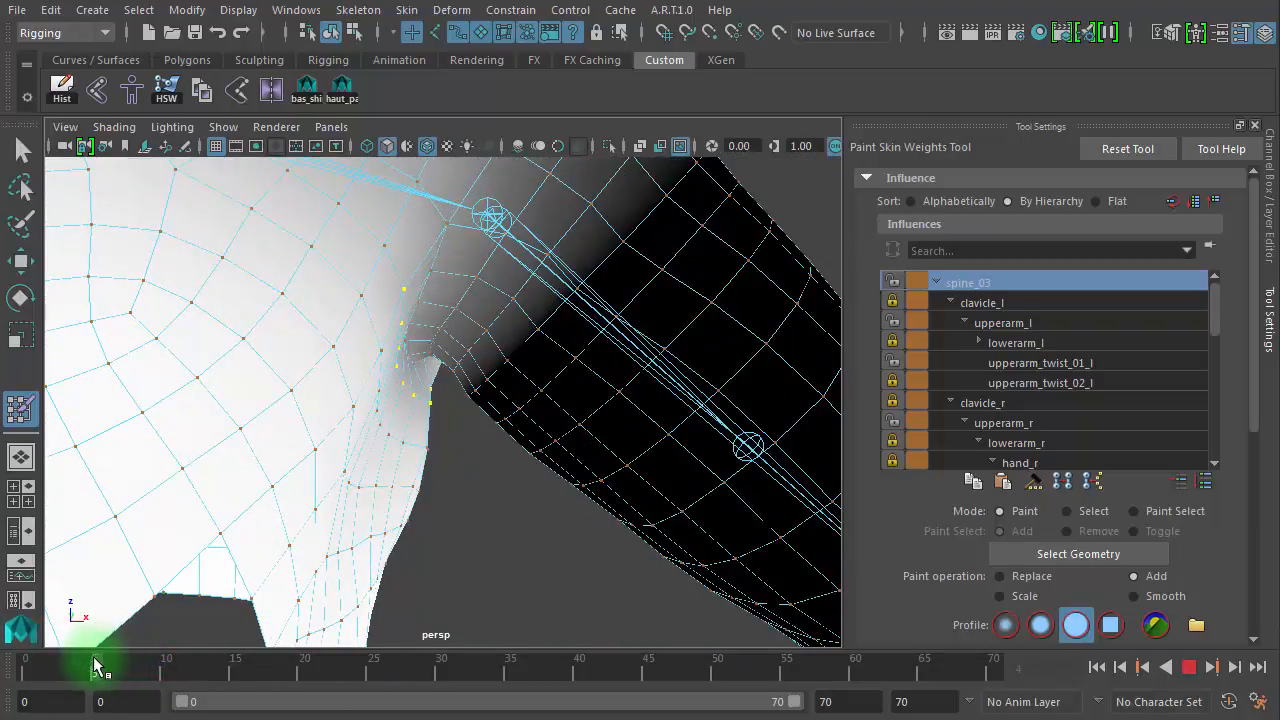
At frame 5, select the vertices of the neighbouring edge loop beside the armpit crease and start Paint Skin Weights on them
alt+drag(214, 623, 517, 443)
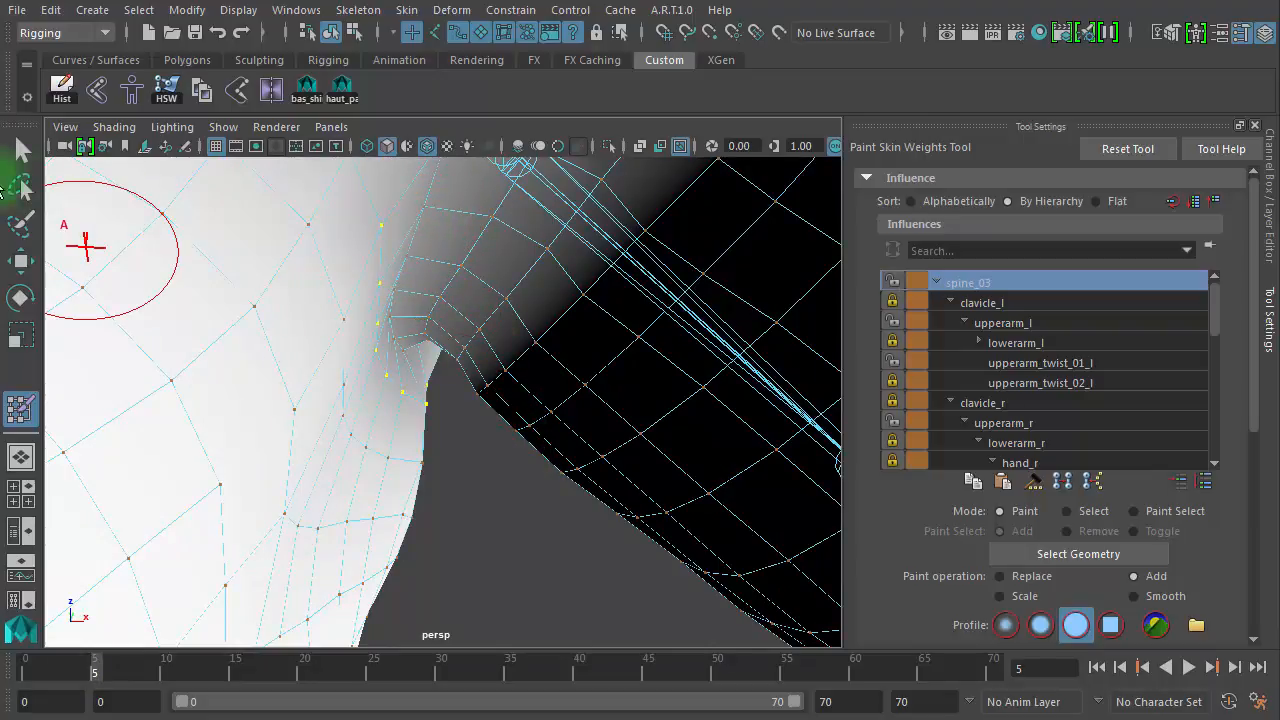
key(q)
alt+drag(418, 470, 360, 455)
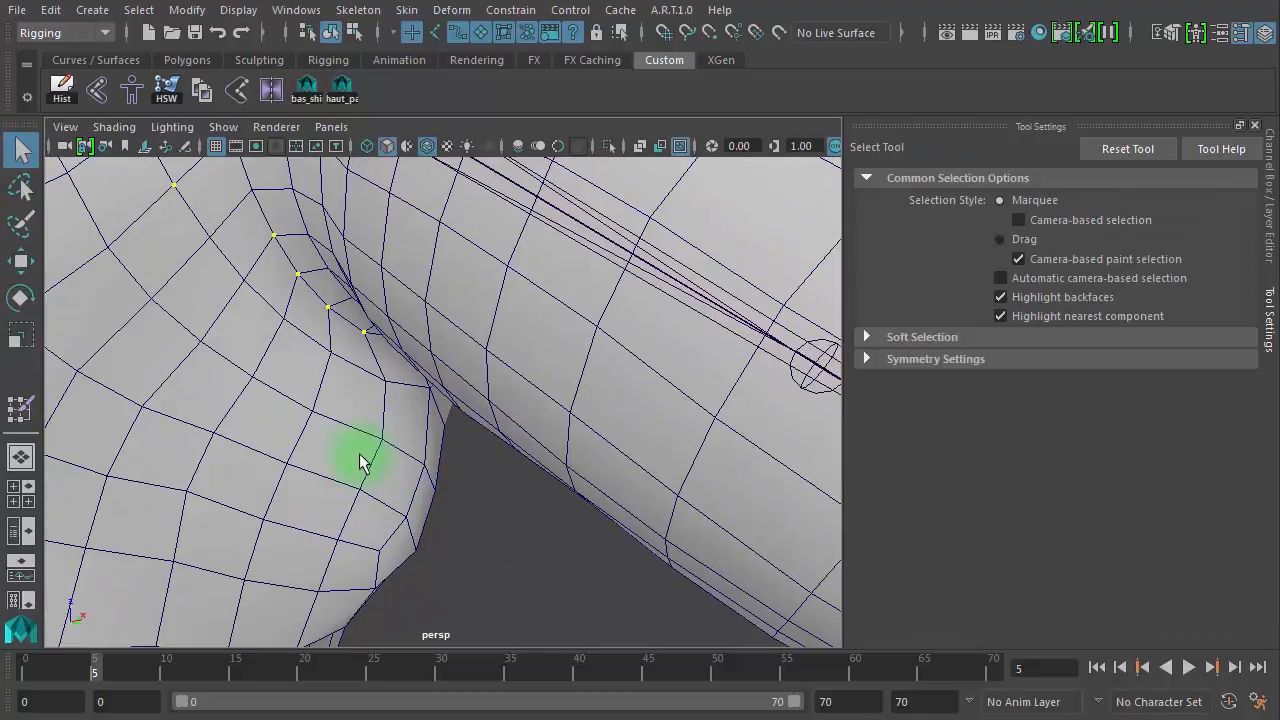
alt+right_drag(356, 458, 332, 424)
alt+middle_drag(330, 424, 388, 476)
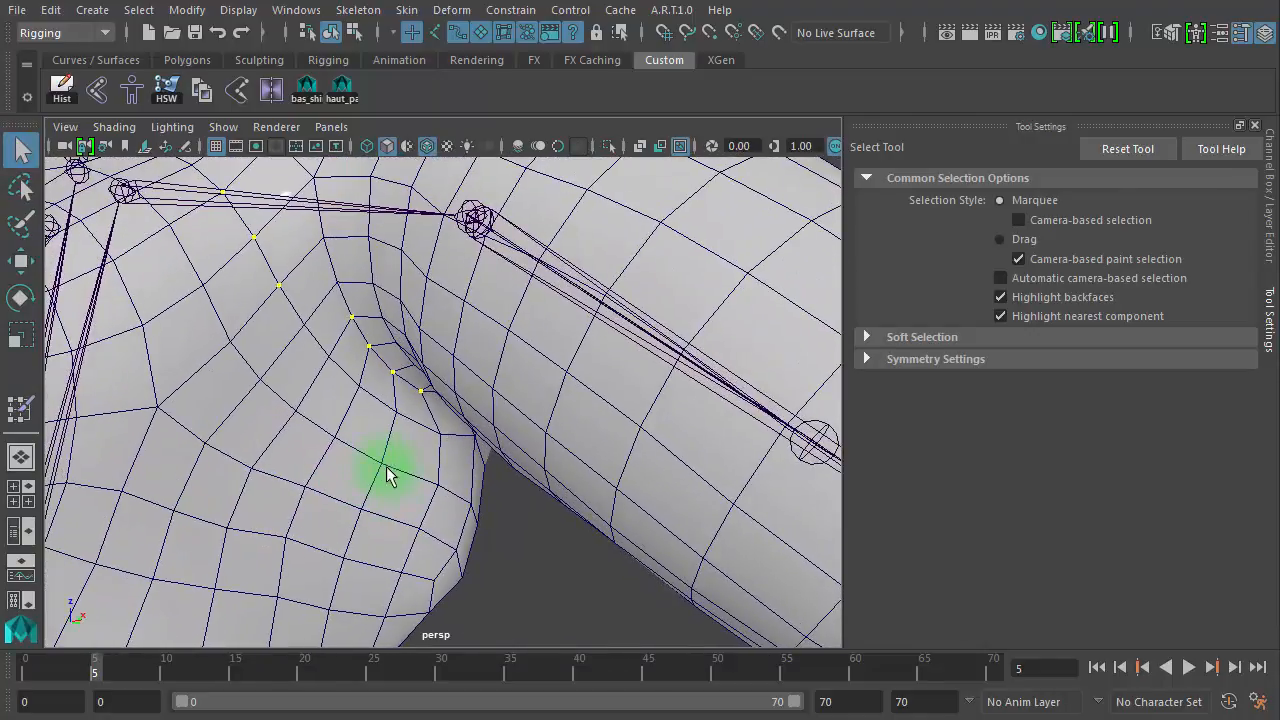
click(476, 535)
right_drag(330, 275, 333, 224)
alt+drag(333, 263, 120, 366)
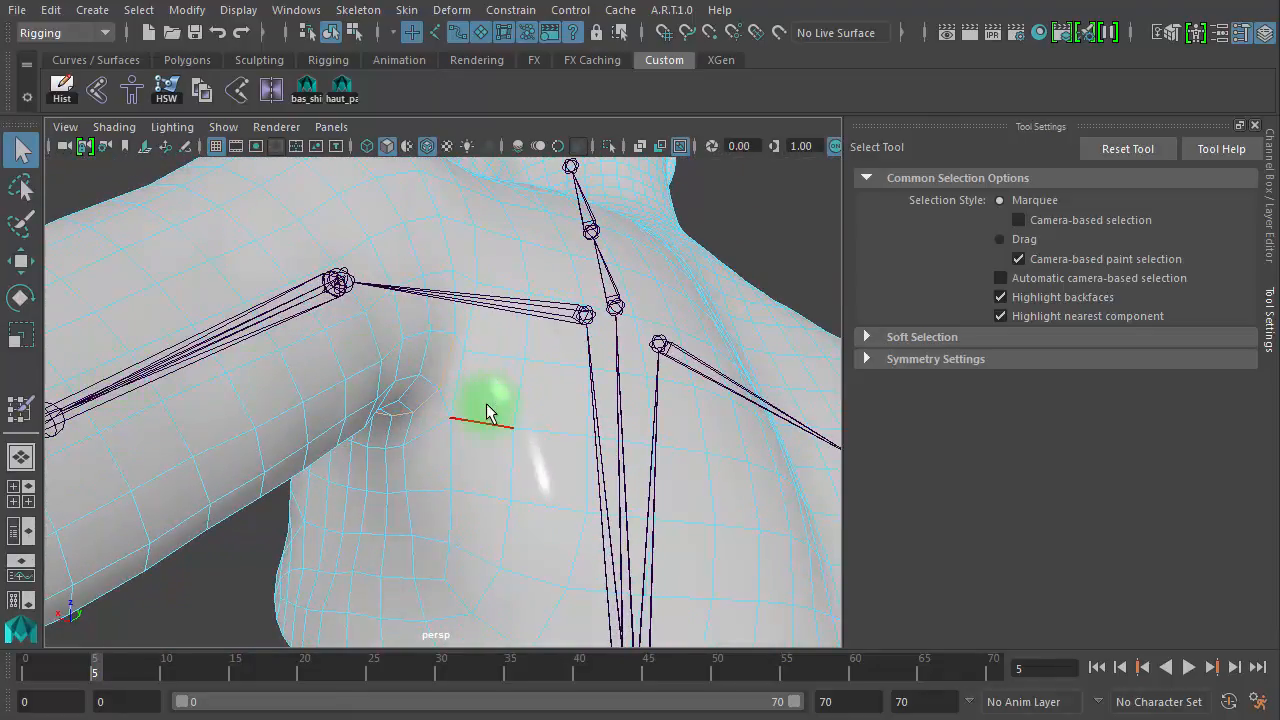
click(22, 408)
mouse_move(557, 423)
alt+mouse_down()
mouse_move(757, 423)
mouse_move(837, 434)
mouse_move(852, 452)
alt+mouse_up()
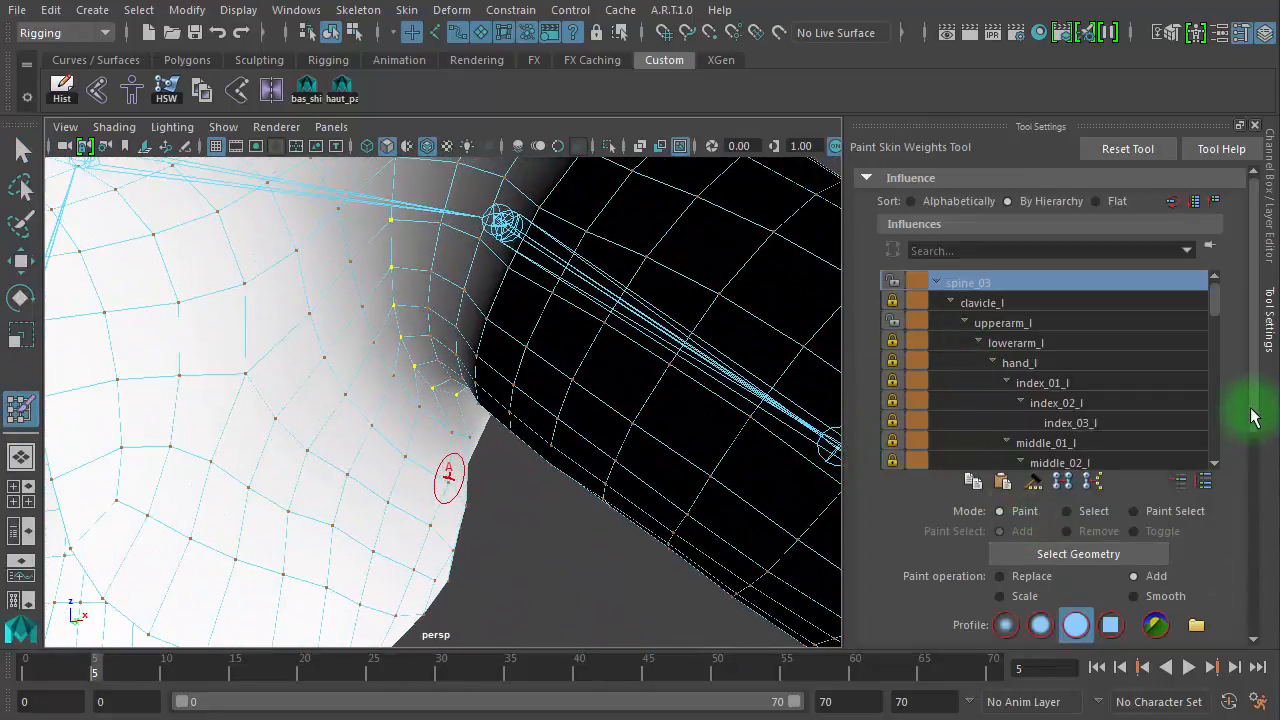
Flood the selected armpit vertices repeatedly with added spine_03 weight at opacity and value 0.1, testing the arm pose between frames 4 and 6
drag(1255, 417, 1257, 514)
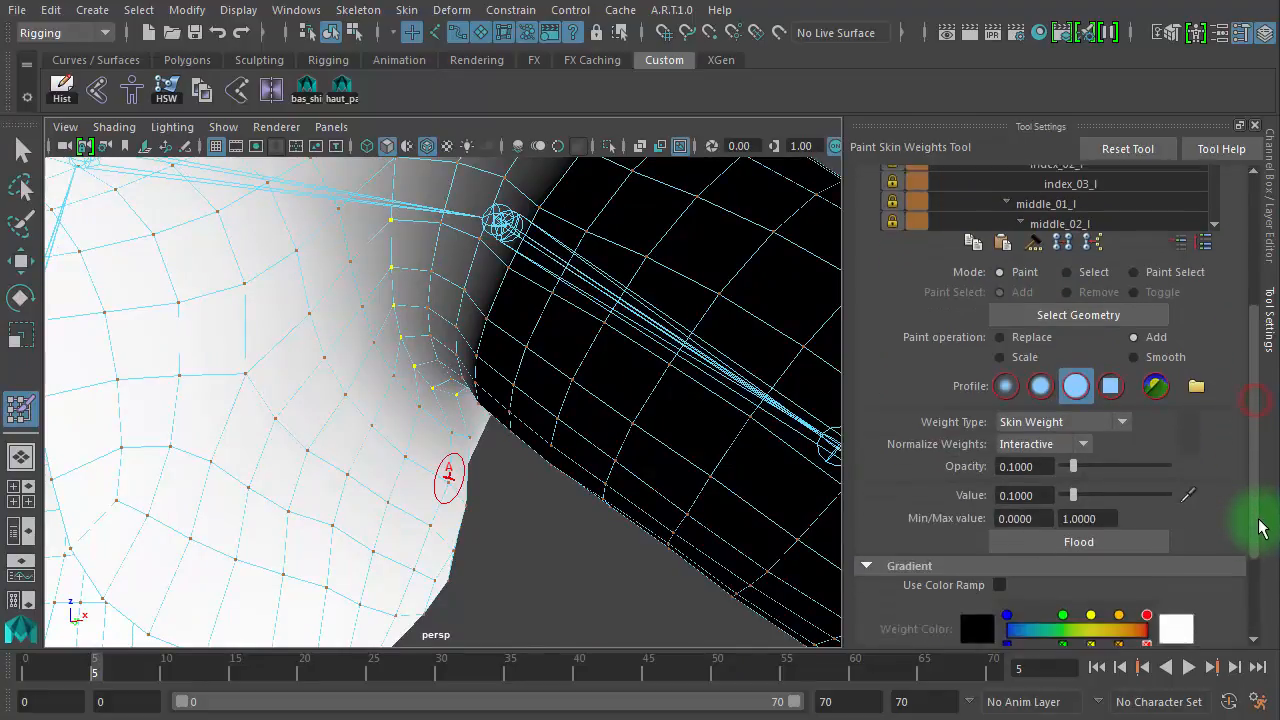
click(1099, 531)
alt+drag(432, 498, 460, 567)
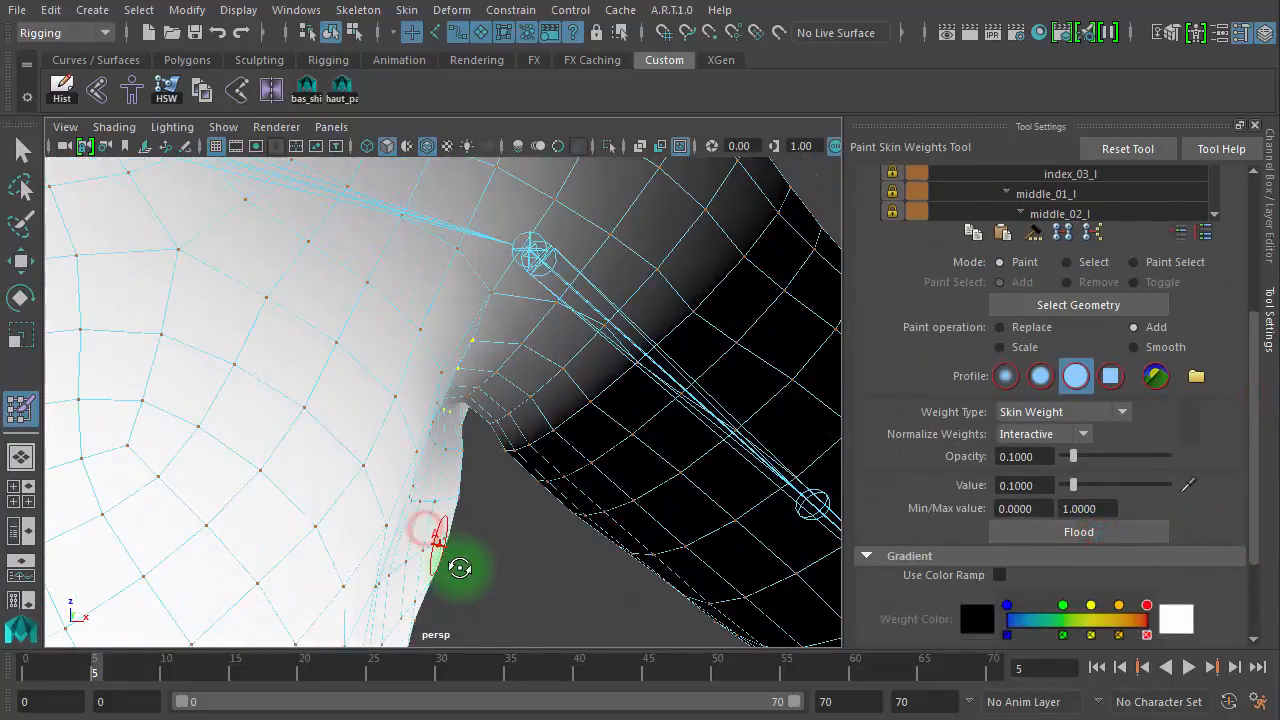
mouse_move(110, 666)
mouse_down()
mouse_move(71, 665)
mouse_move(87, 666)
mouse_up()
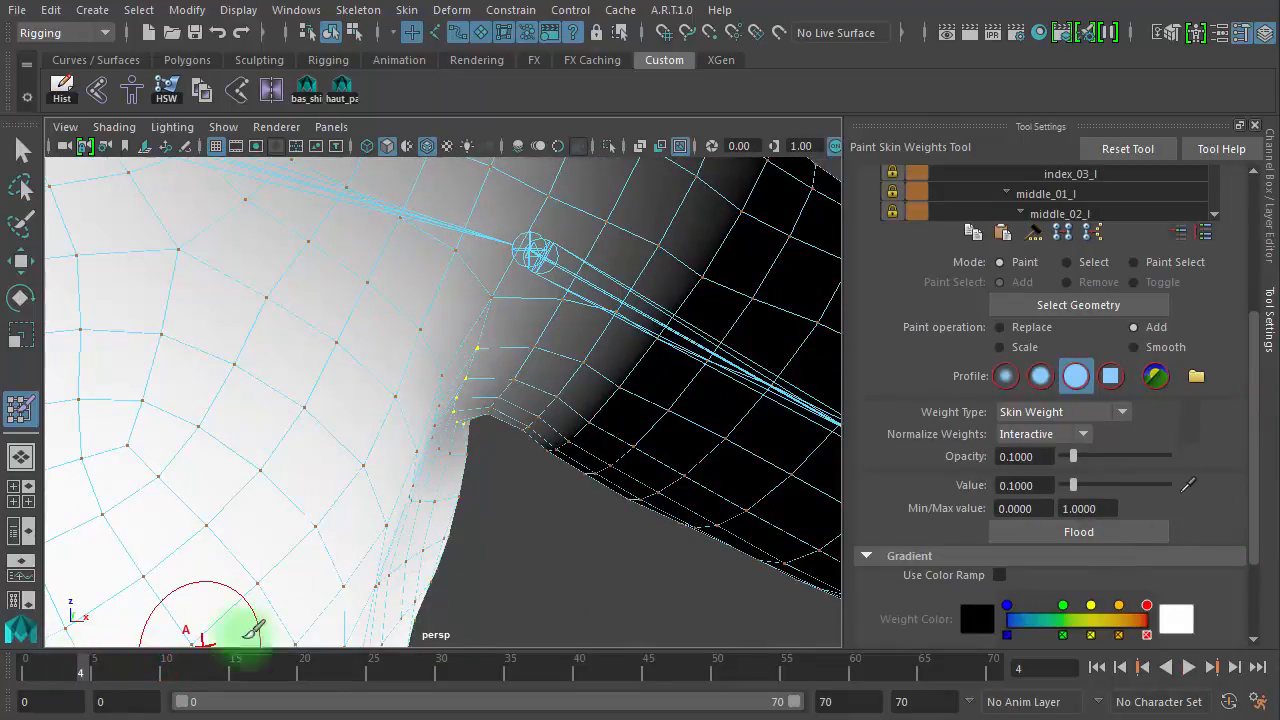
click(1043, 531)
mouse_move(80, 660)
mouse_down()
mouse_move(207, 675)
mouse_move(80, 668)
mouse_move(95, 668)
mouse_up()
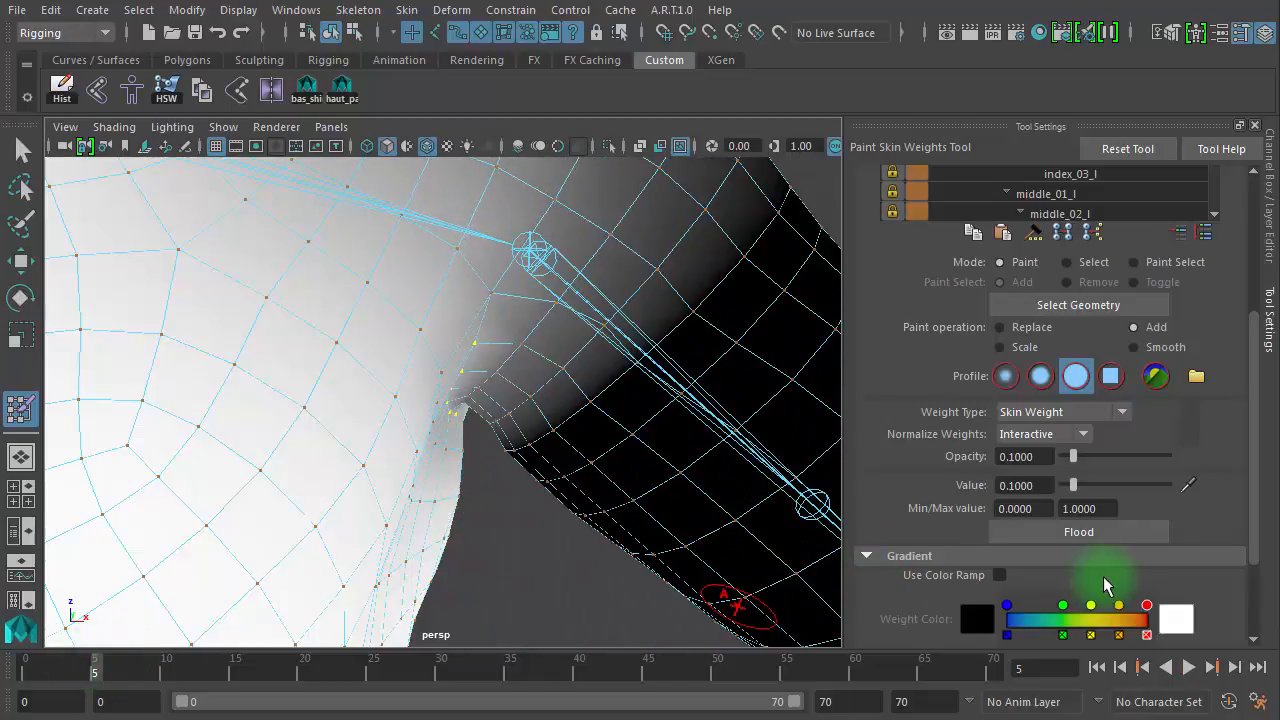
click(1101, 532)
click(1101, 532)
click(1101, 532)
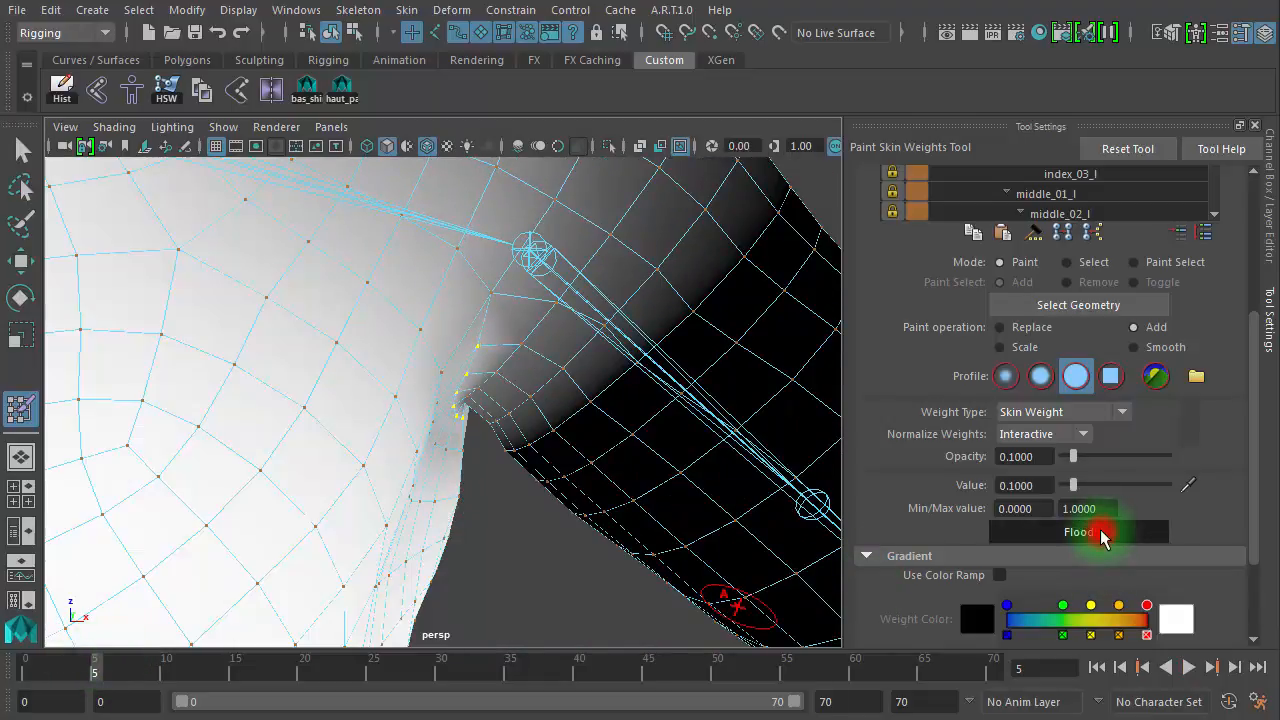
mouse_move(223, 674)
mouse_down()
mouse_move(86, 677)
mouse_move(112, 677)
mouse_up()
alt+drag(434, 606, 491, 606)
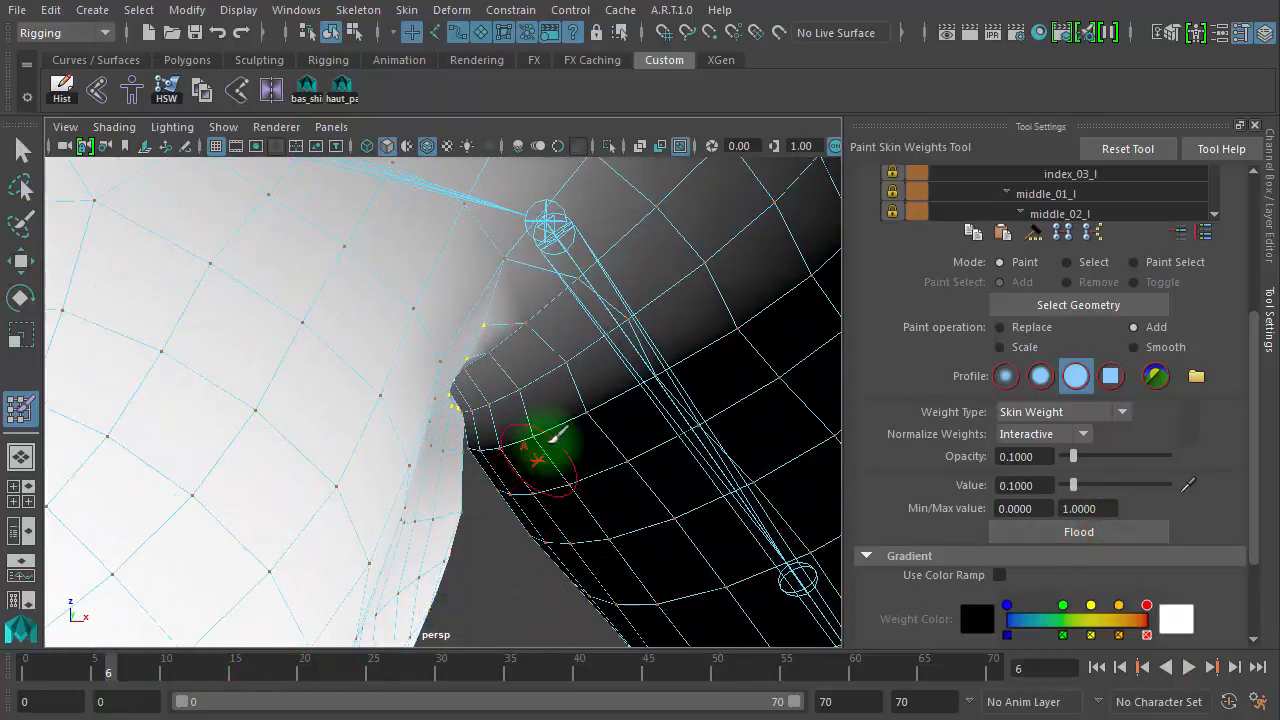
At frame 6, select edge loops around the left armpit and upper arm and apply Hammer Skin Weights to them
click(20, 148)
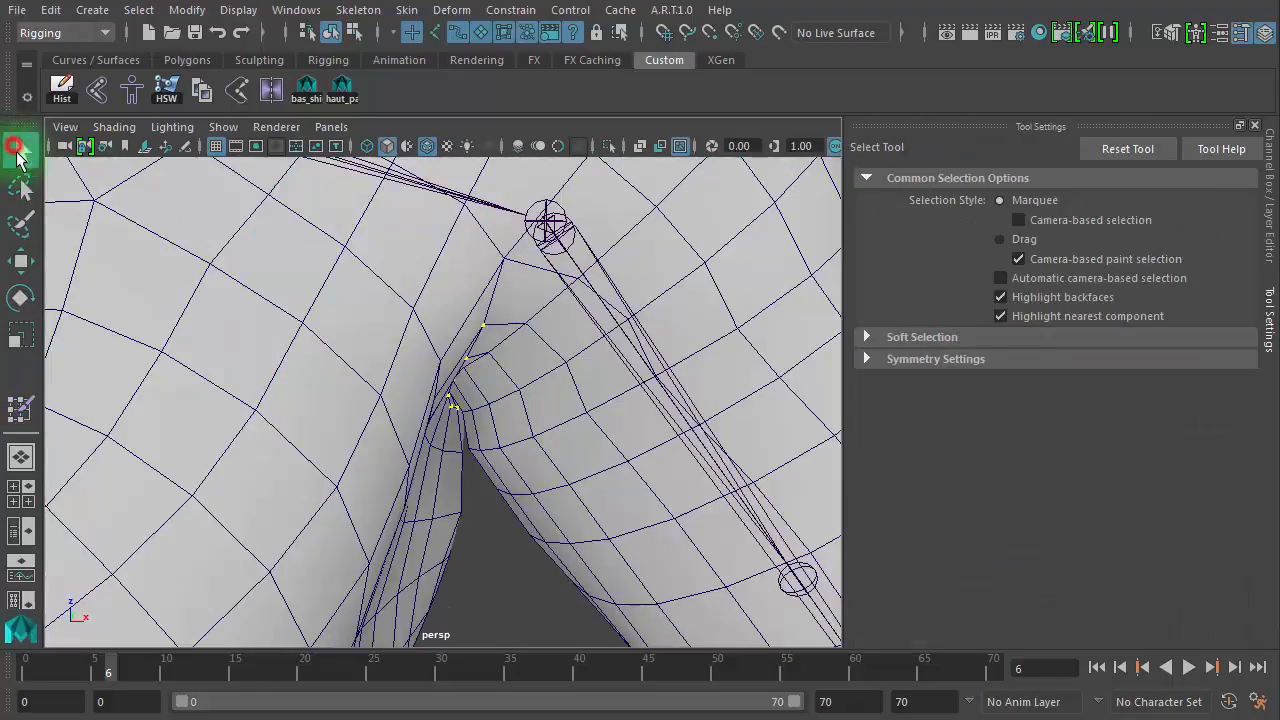
right_drag(560, 420, 555, 362)
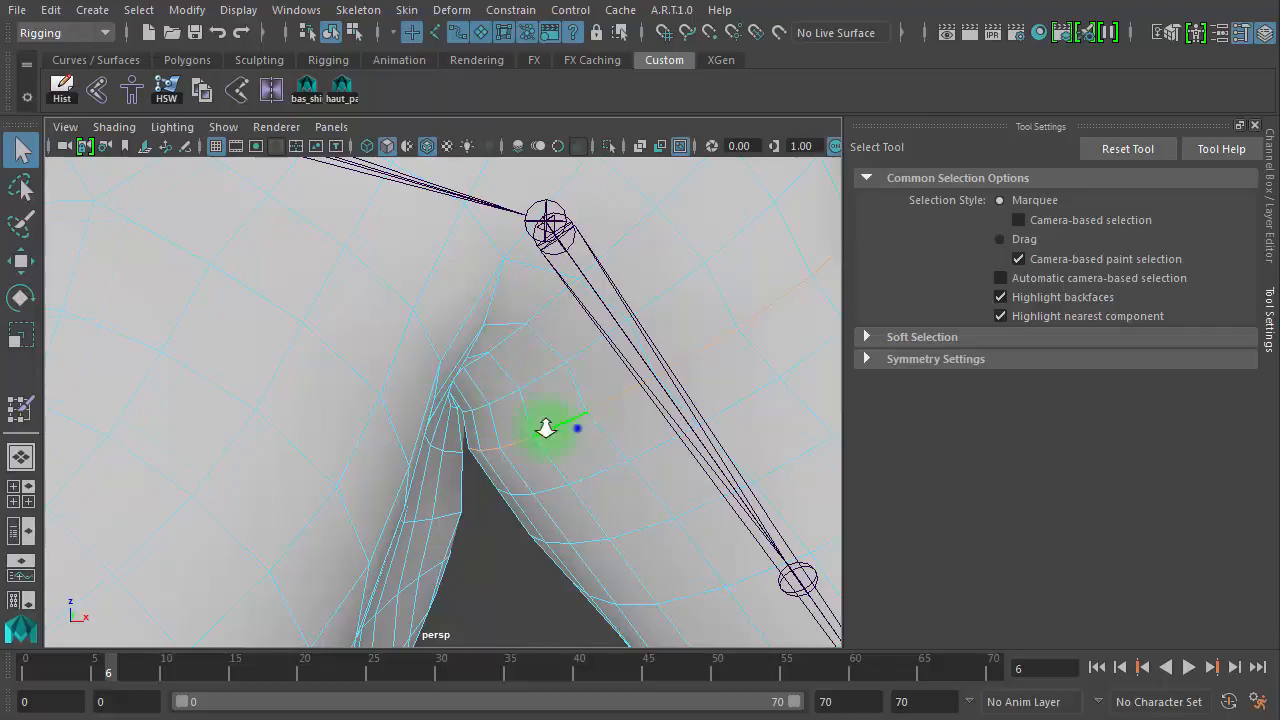
alt+right_drag(546, 428, 389, 420)
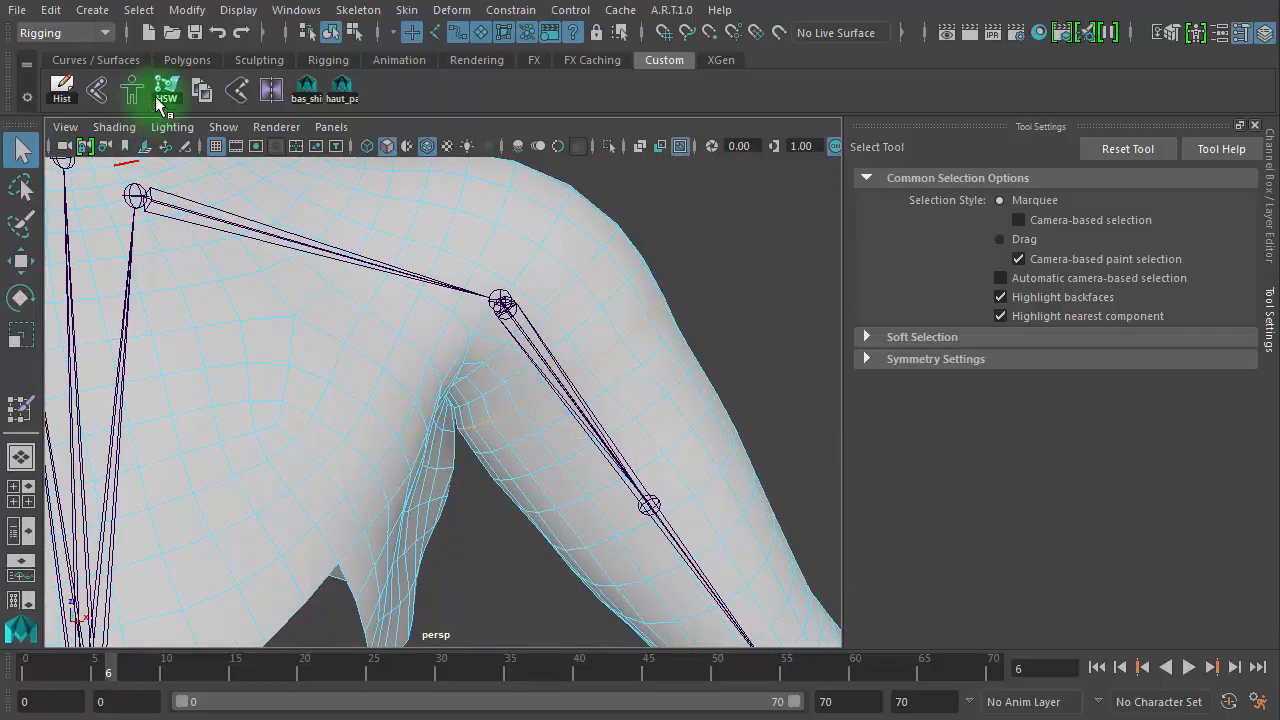
alt+drag(368, 626, 365, 625)
drag(197, 672, 108, 664)
click(502, 552)
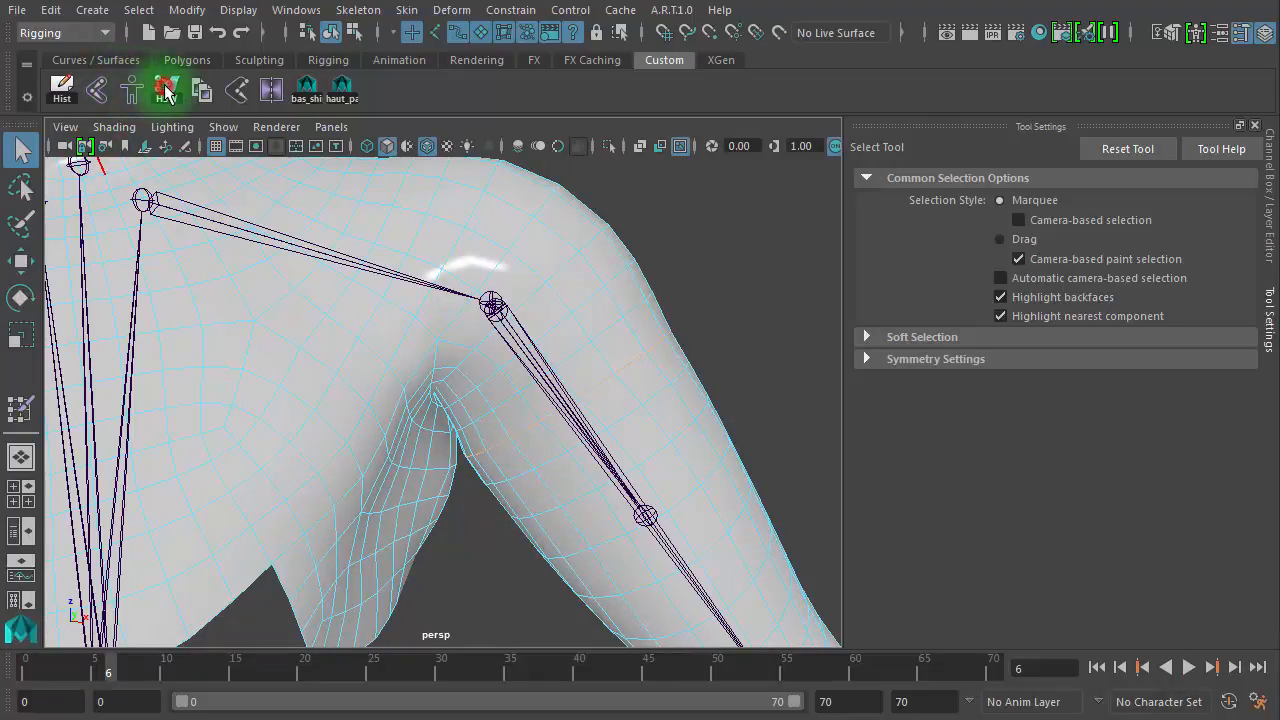
Scrub the arm pose around frame 6 and examine the armpit deformation up close from front and back
drag(342, 678, 109, 652)
mouse_move(350, 528)
alt+mouse_down()
mouse_move(373, 514)
mouse_move(366, 528)
alt+mouse_up()
alt+right_drag(397, 546, 531, 646)
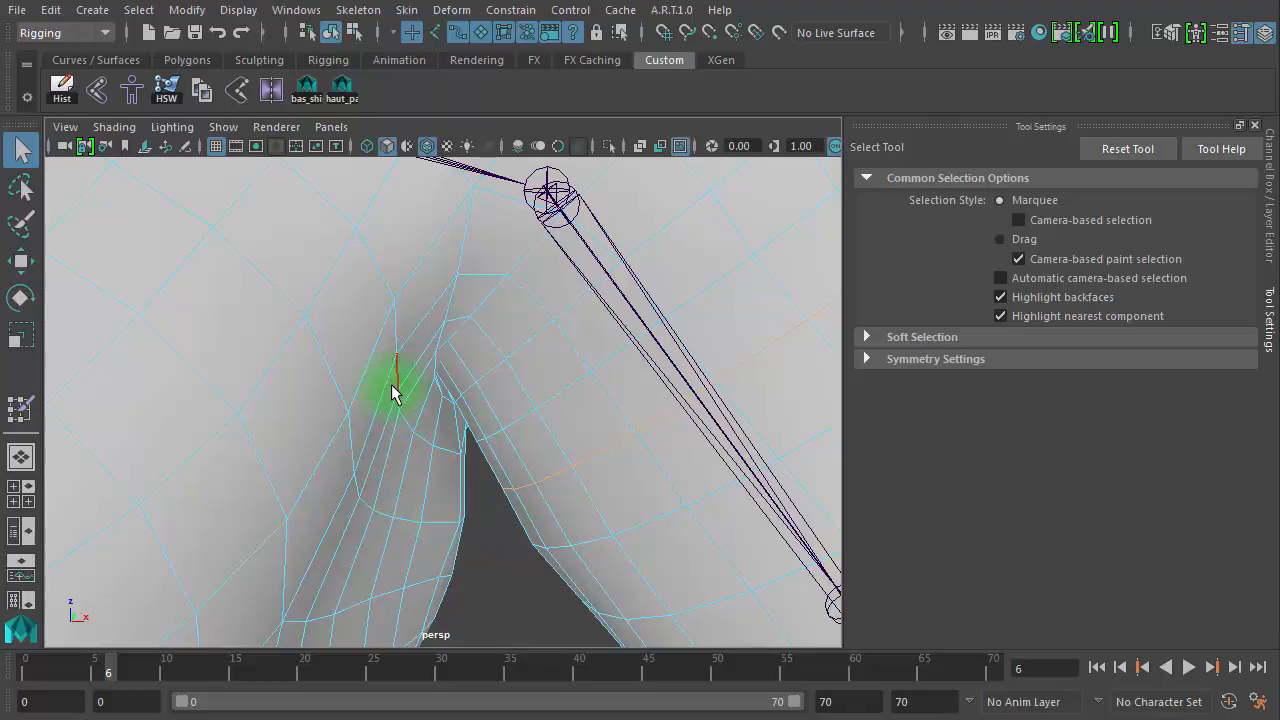
alt+right_drag(450, 455, 491, 529)
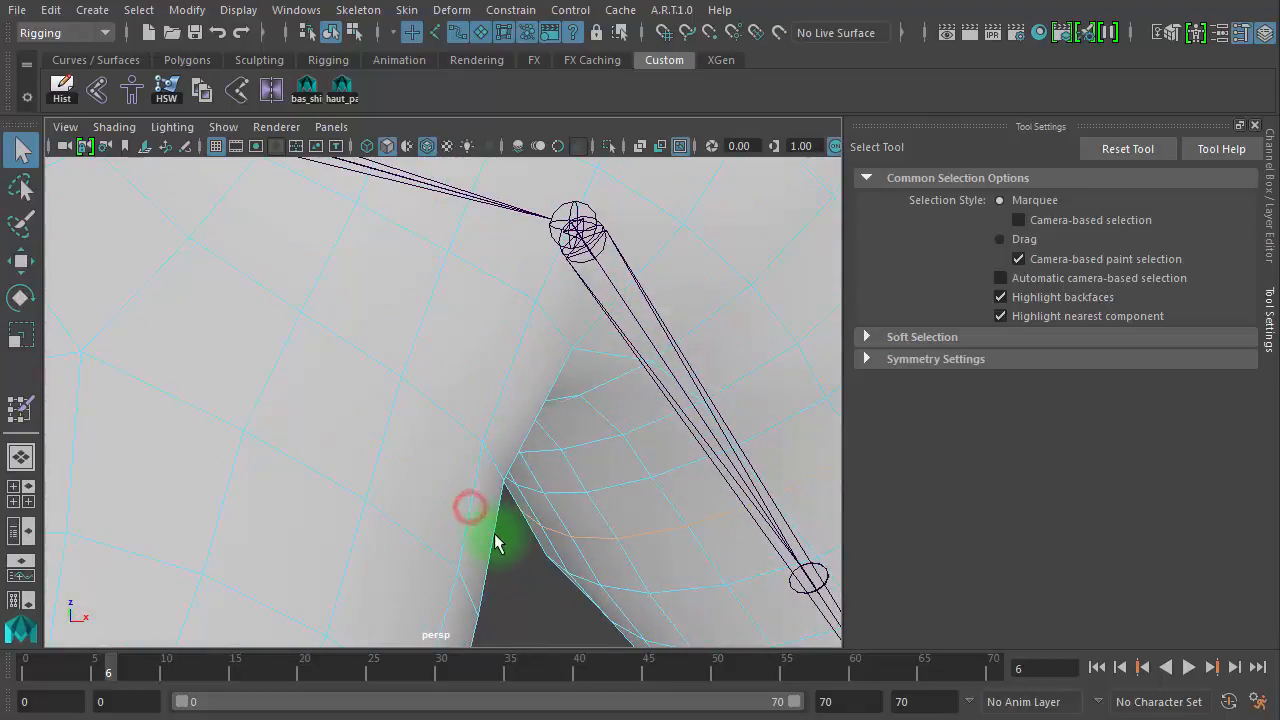
alt+drag(491, 529, 455, 548)
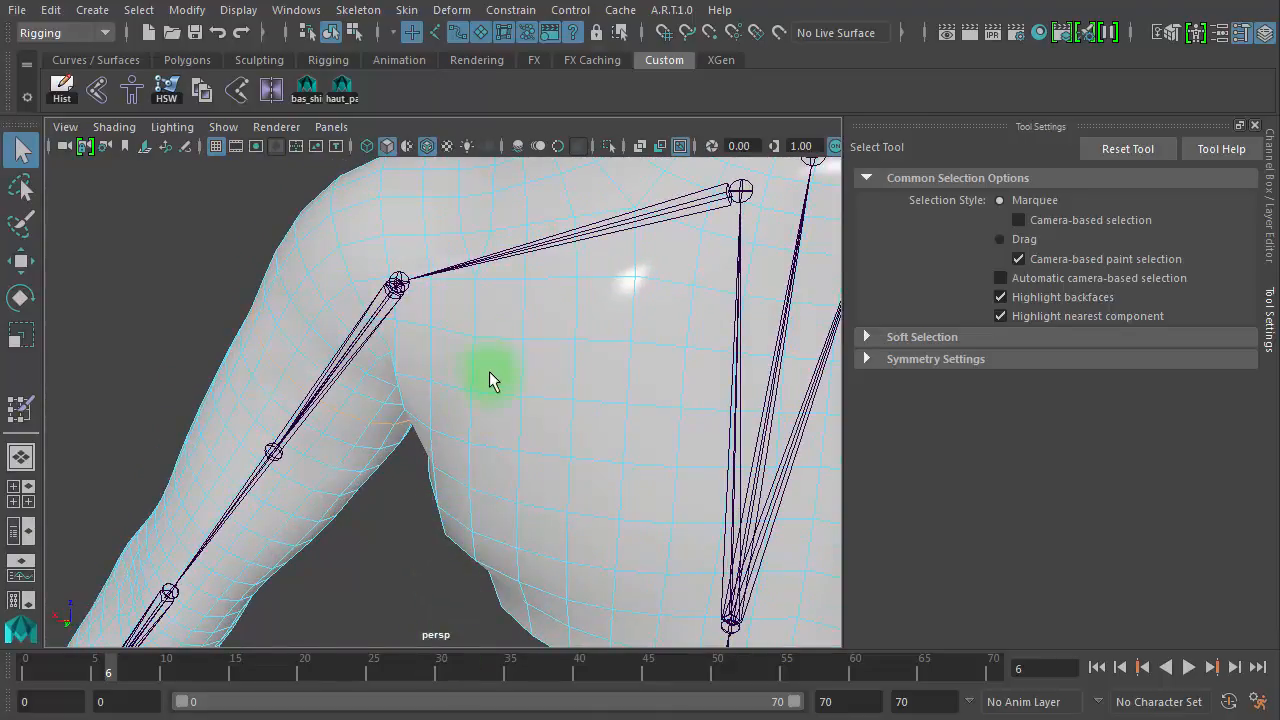
alt+drag(490, 379, 545, 374)
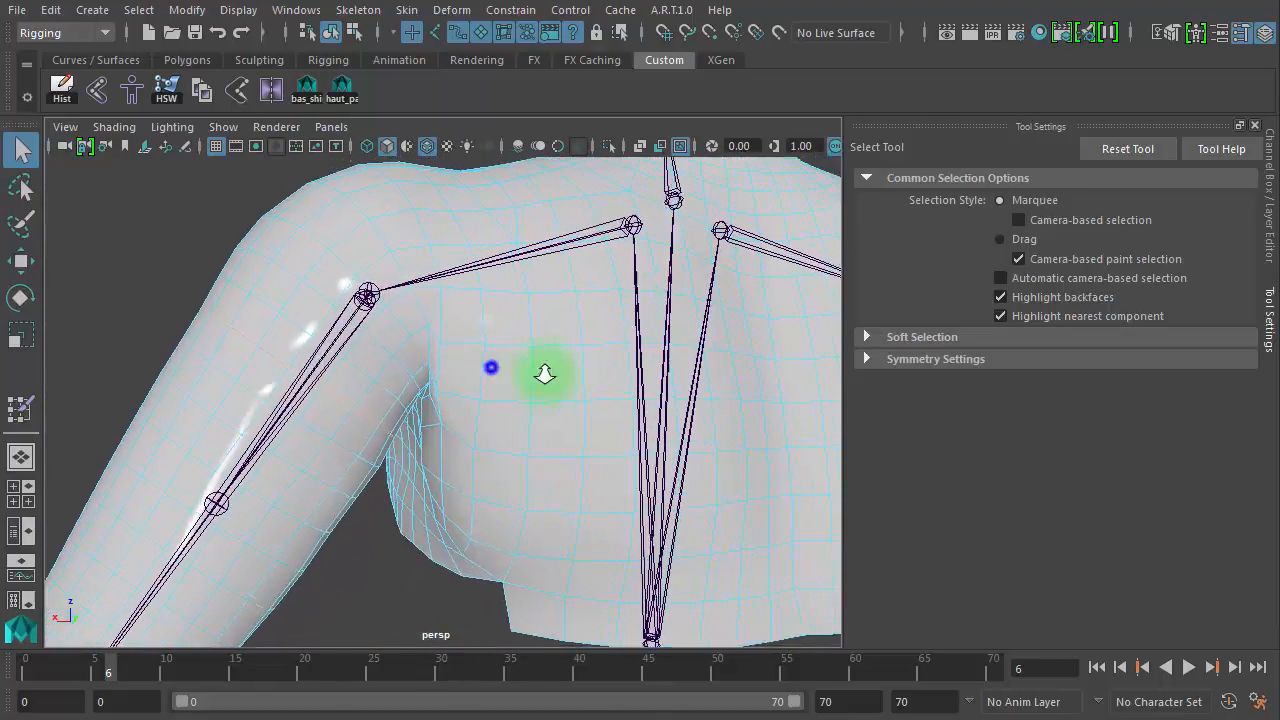
alt+right_drag(545, 374, 417, 429)
alt+drag(409, 423, 453, 443)
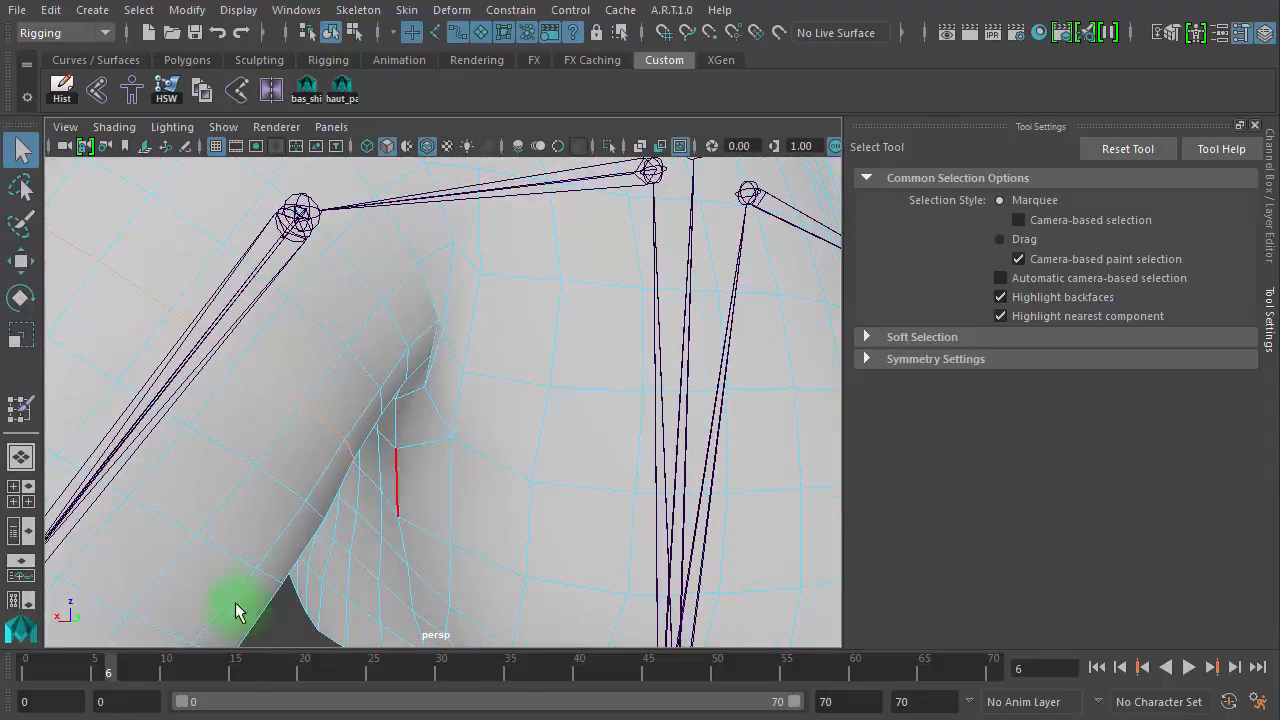
mouse_move(110, 670)
mouse_down()
mouse_move(51, 674)
mouse_move(122, 680)
mouse_move(86, 677)
mouse_move(109, 677)
mouse_up()
alt+drag(443, 523, 371, 497)
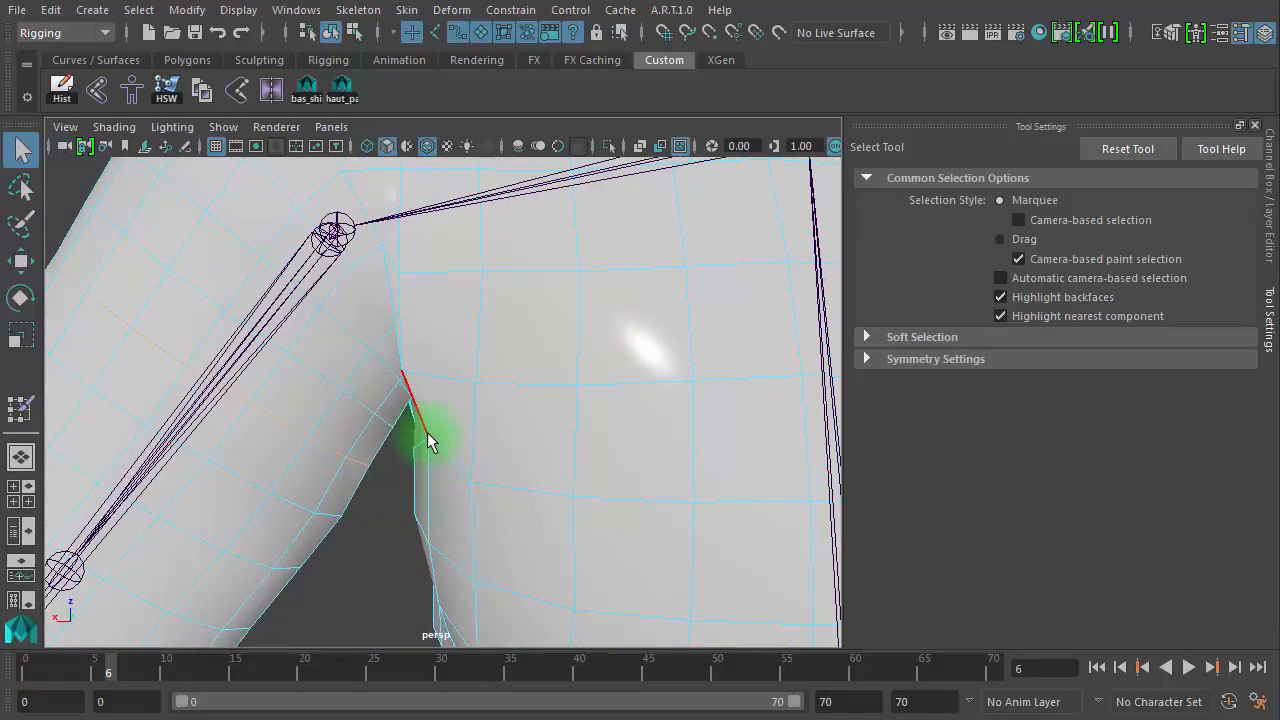
Select the single vertex below the armpit crease on the back and flood it with added spine_03 weight at opacity 0.2
right_drag(430, 447, 423, 368)
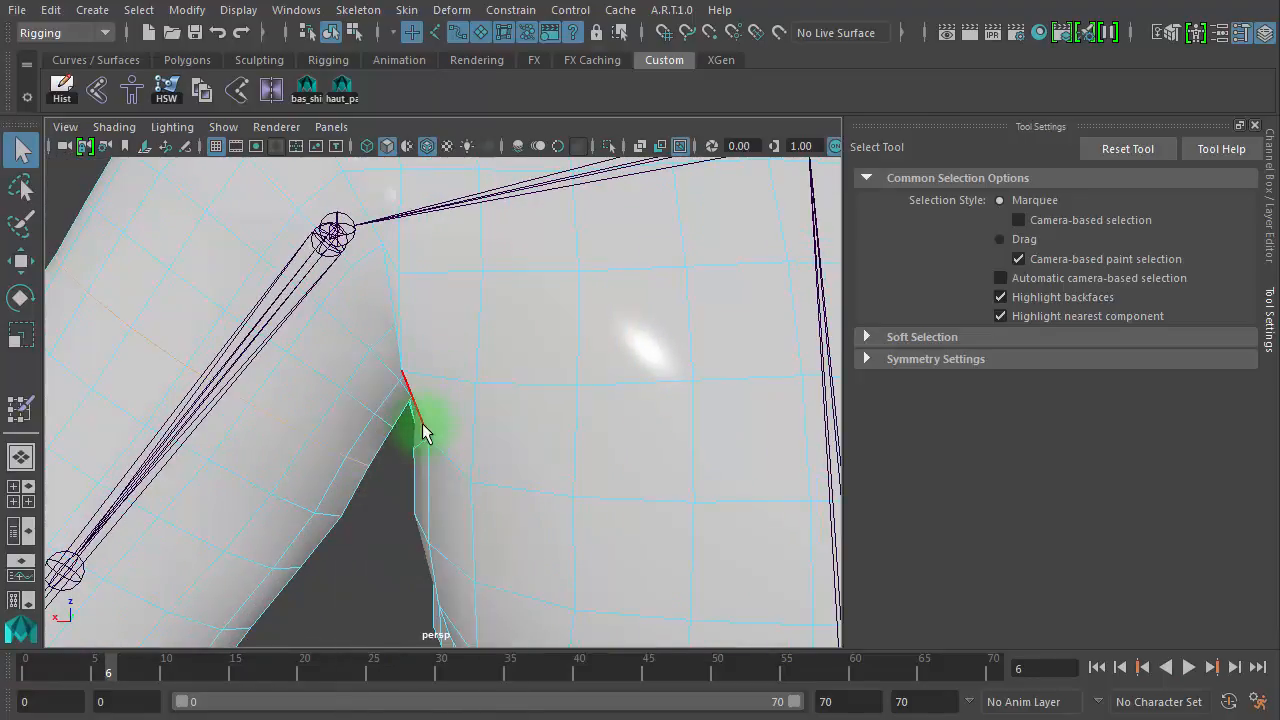
right_drag(430, 444, 408, 436)
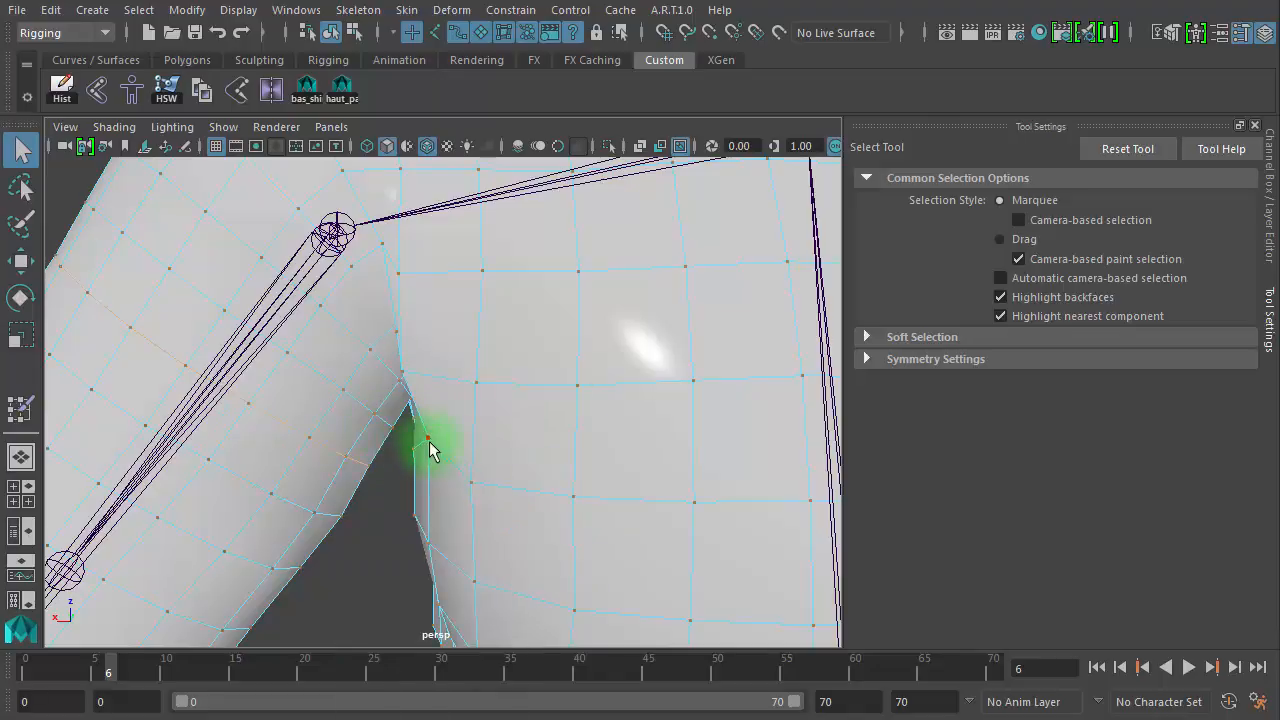
click(24, 410)
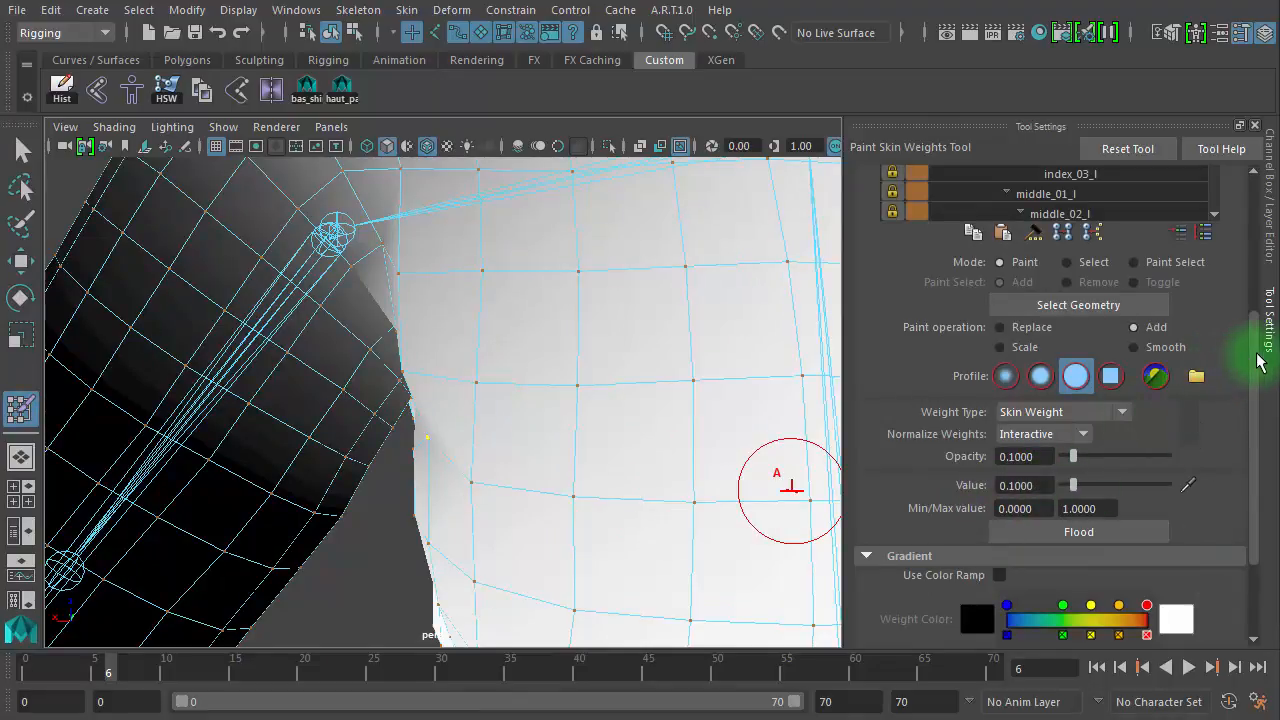
drag(1258, 362, 1249, 243)
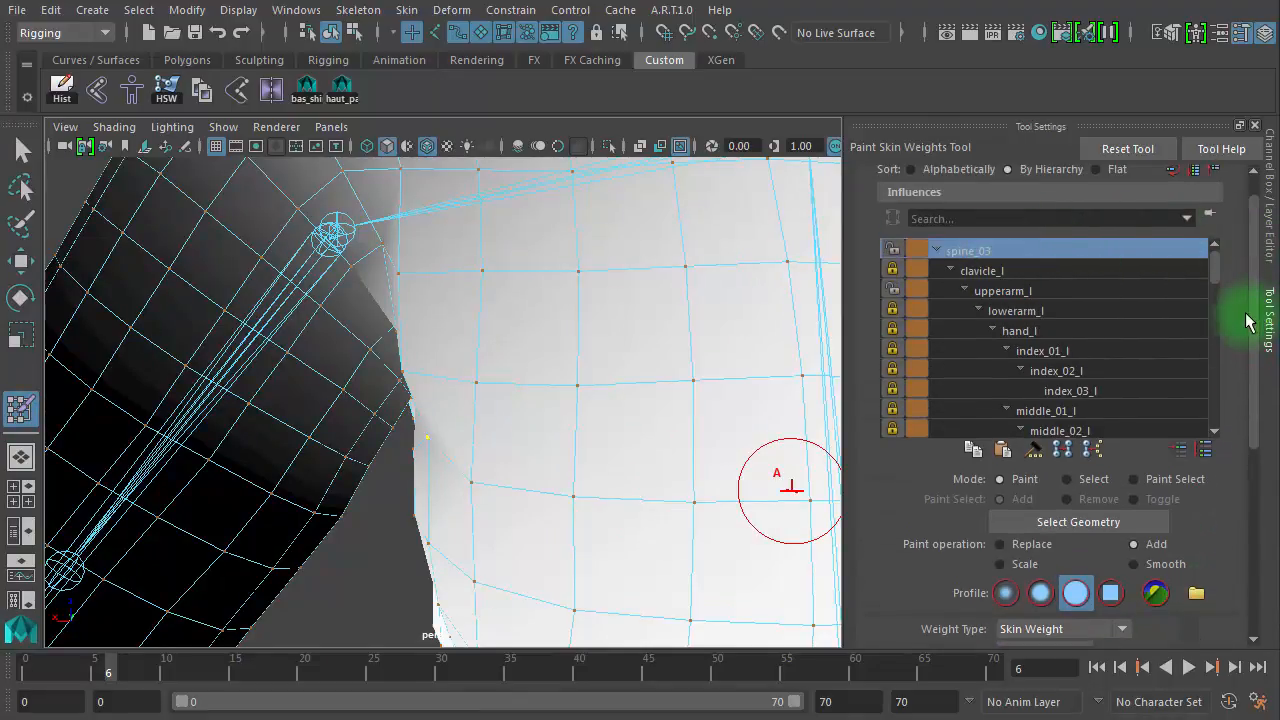
mouse_move(1249, 322)
mouse_down()
mouse_move(1254, 251)
mouse_move(1257, 515)
mouse_up()
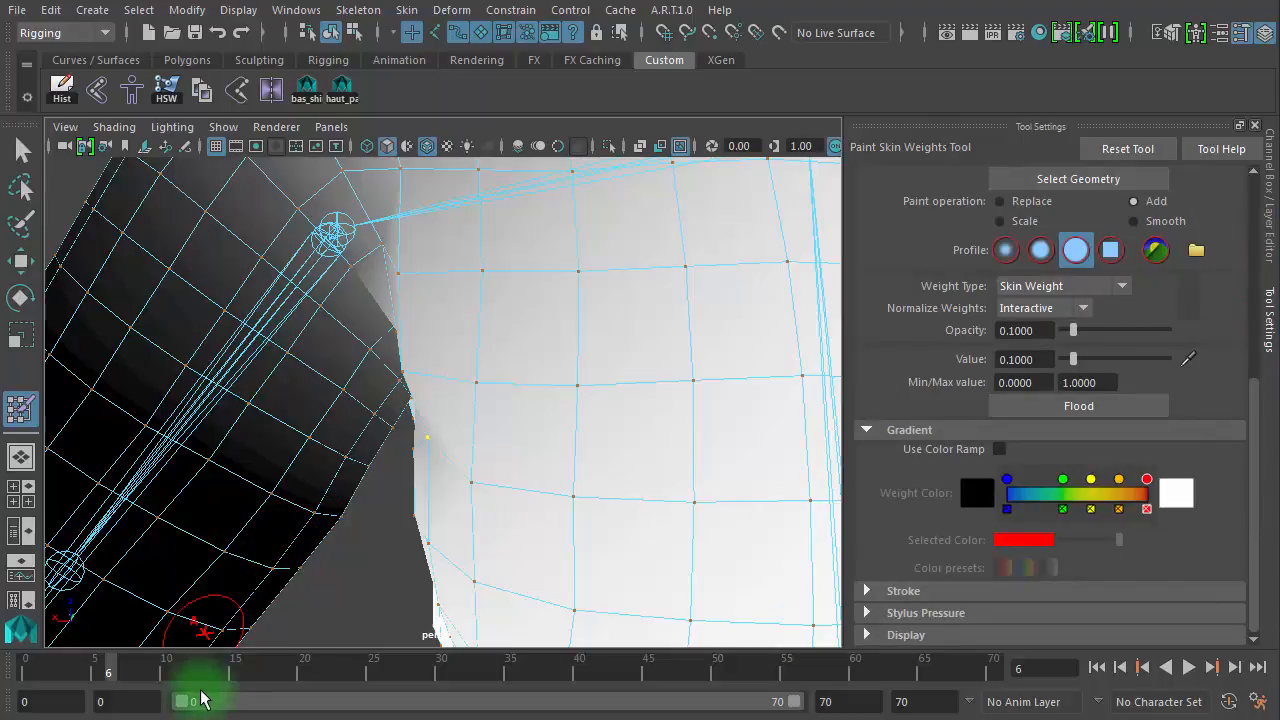
drag(200, 698, 110, 685)
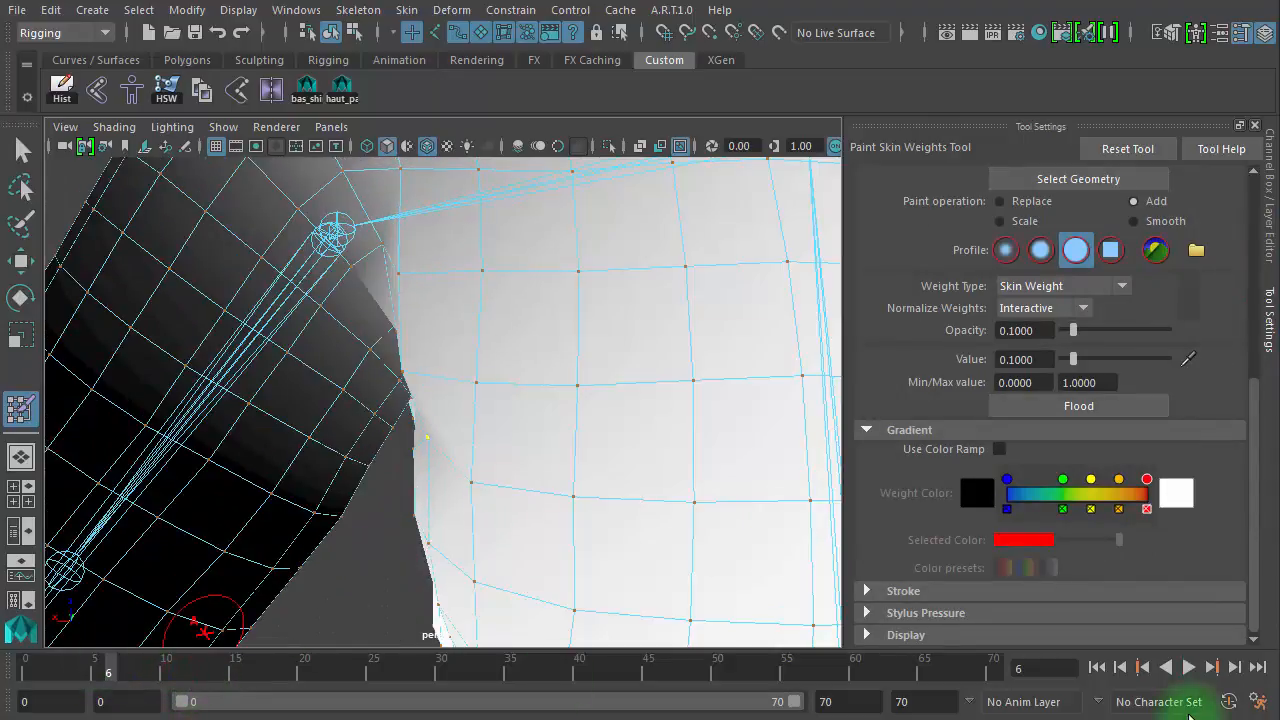
click(1039, 333)
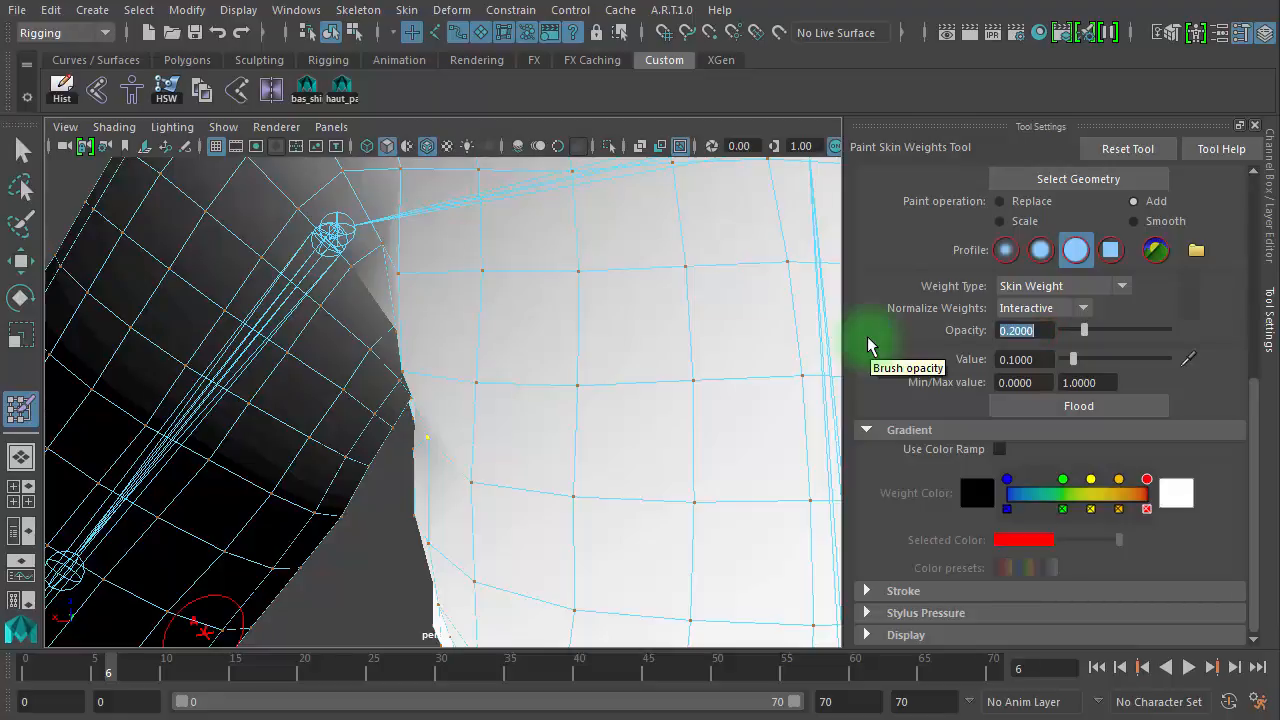
click(1090, 407)
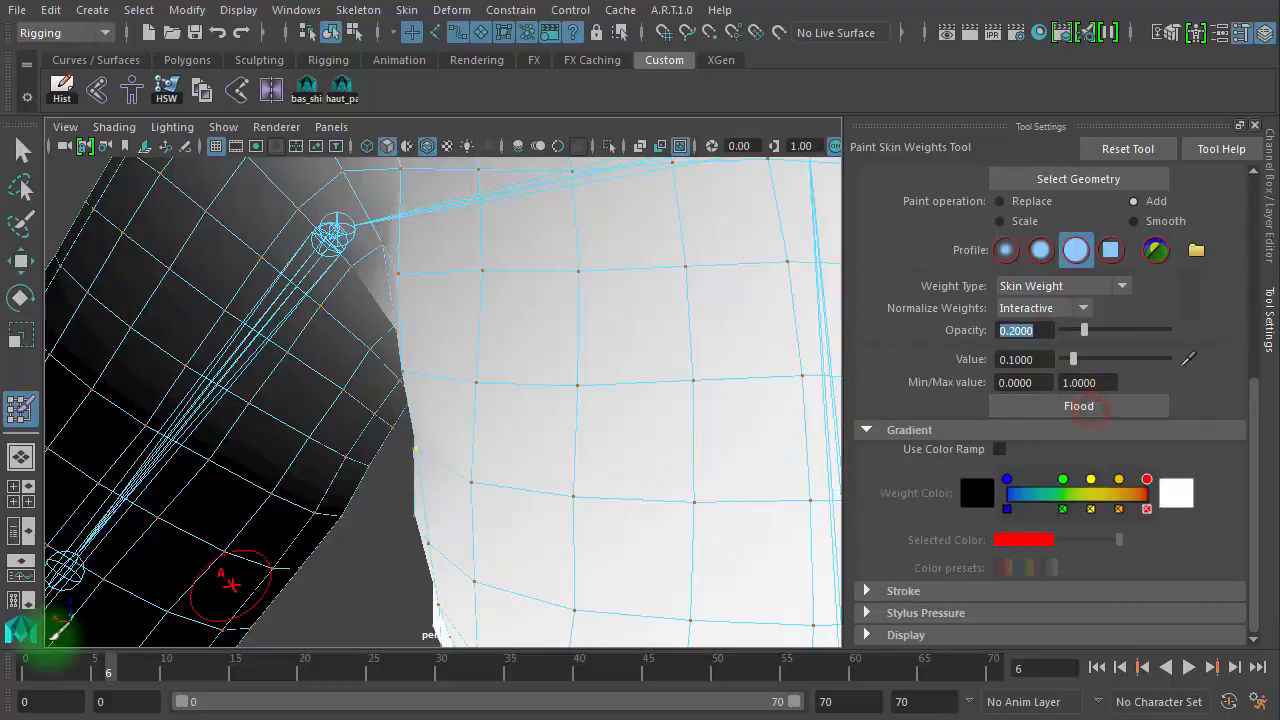
Return the arm pose to frame 5, examine the spine_03 weights along the back of the shoulder, and leave weight painting
mouse_move(52, 640)
mouse_down()
mouse_move(114, 666)
mouse_move(243, 677)
mouse_move(20, 665)
mouse_move(157, 677)
mouse_move(57, 677)
mouse_move(95, 670)
mouse_up()
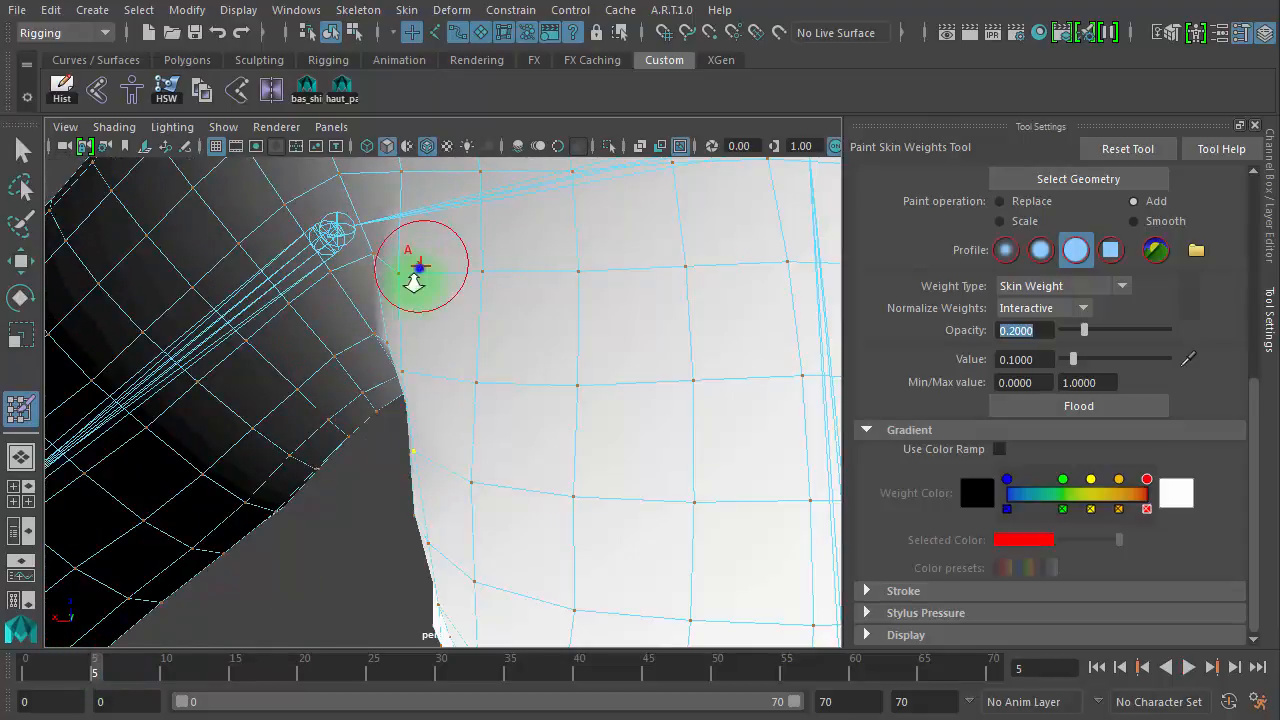
mouse_move(414, 280)
alt+mouse_down()
mouse_move(400, 320)
mouse_move(414, 394)
mouse_move(405, 255)
alt+mouse_up()
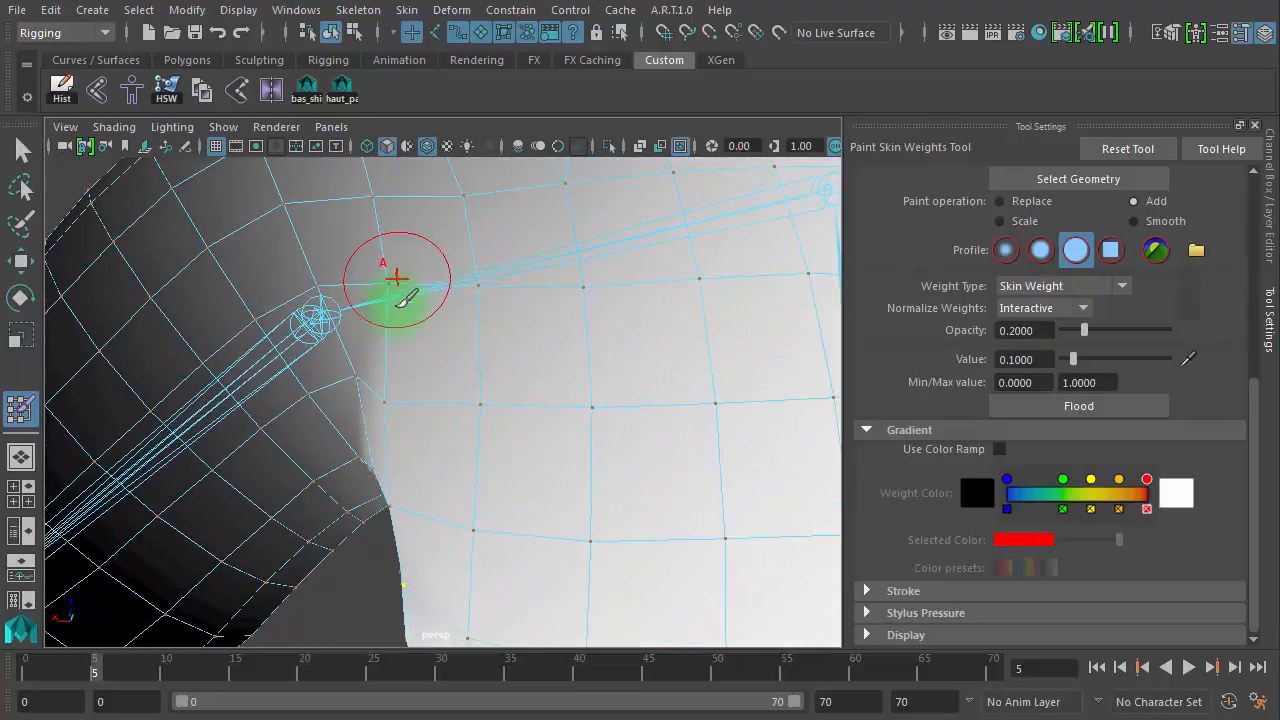
mouse_move(397, 408)
mouse_down()
mouse_move(398, 515)
mouse_move(406, 402)
mouse_up()
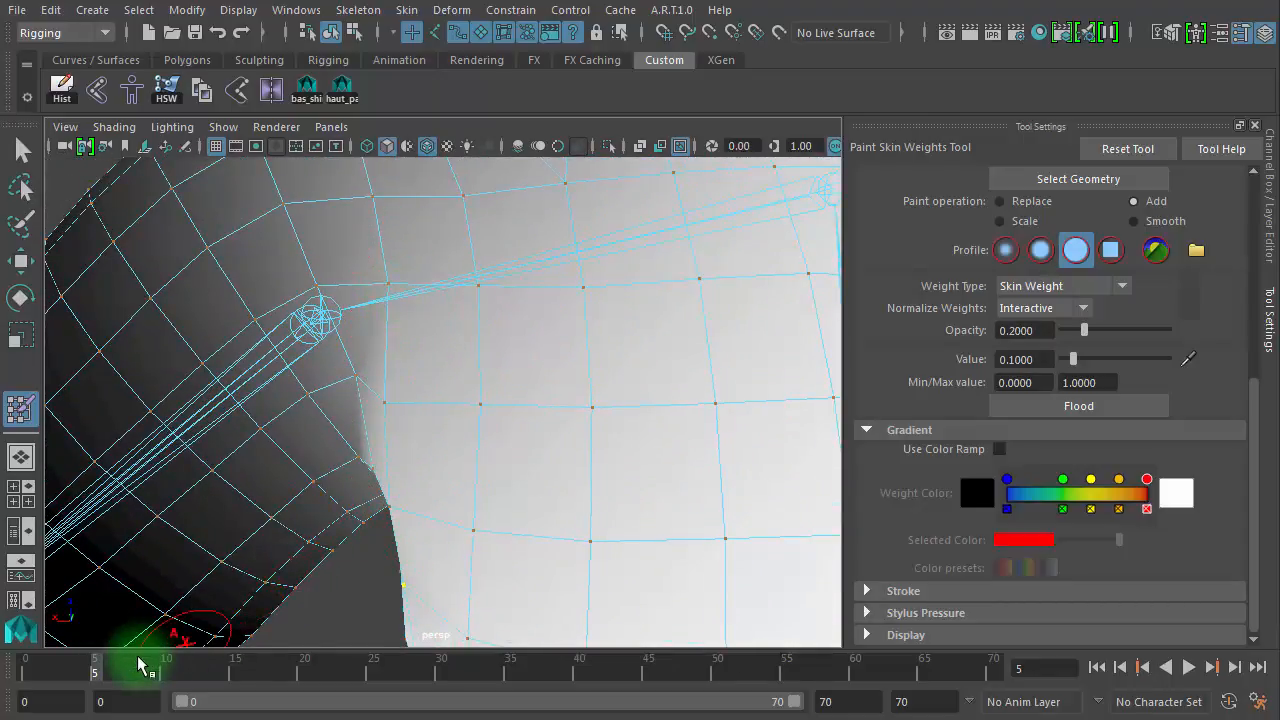
drag(139, 658, 95, 660)
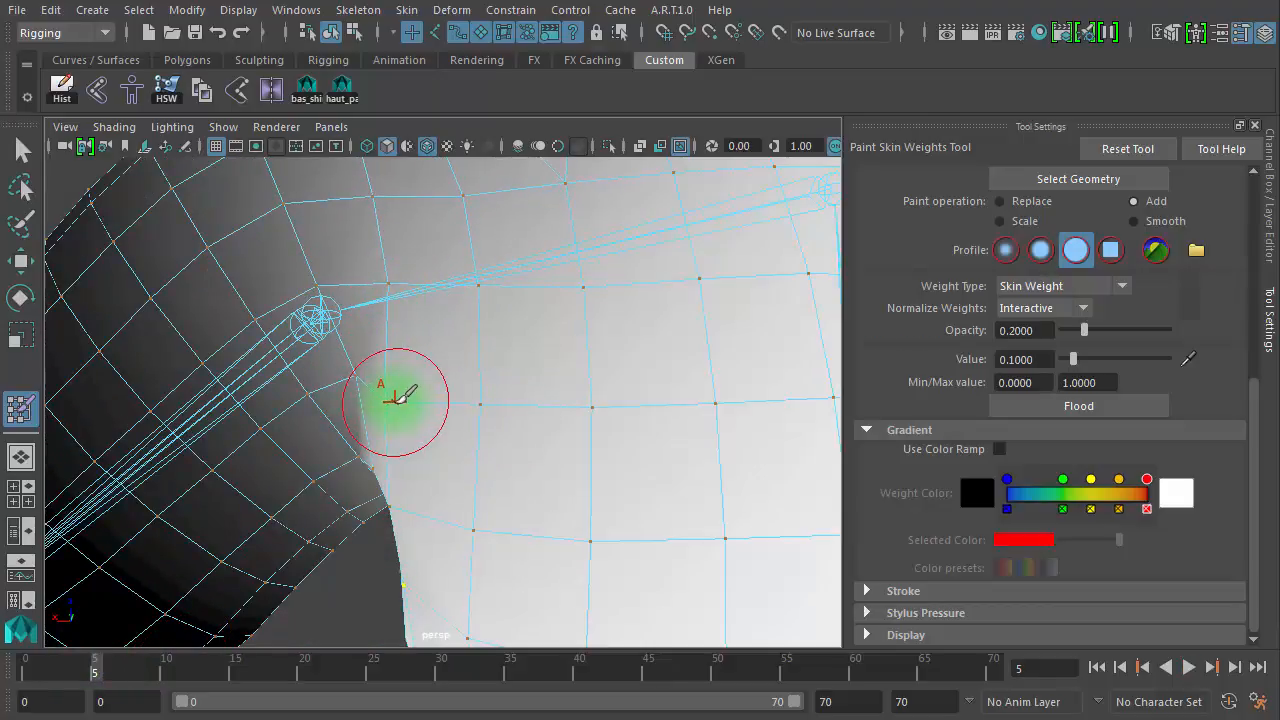
drag(397, 393, 401, 490)
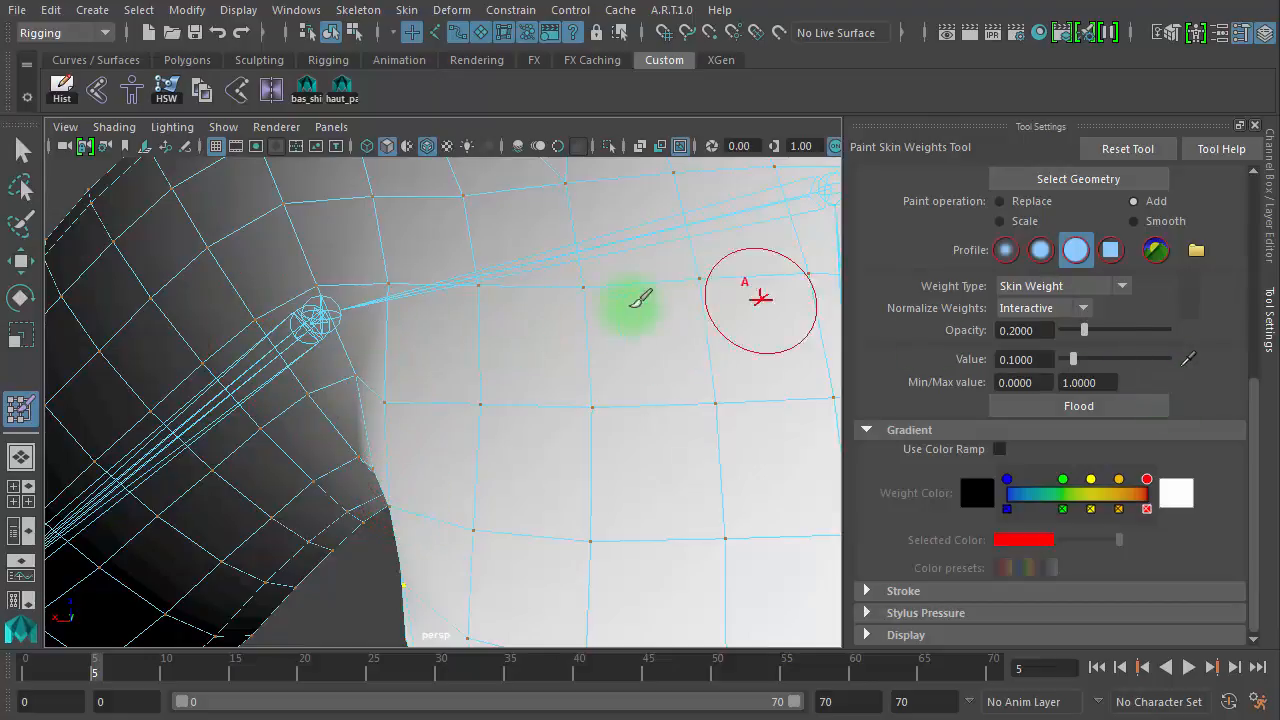
click(21, 152)
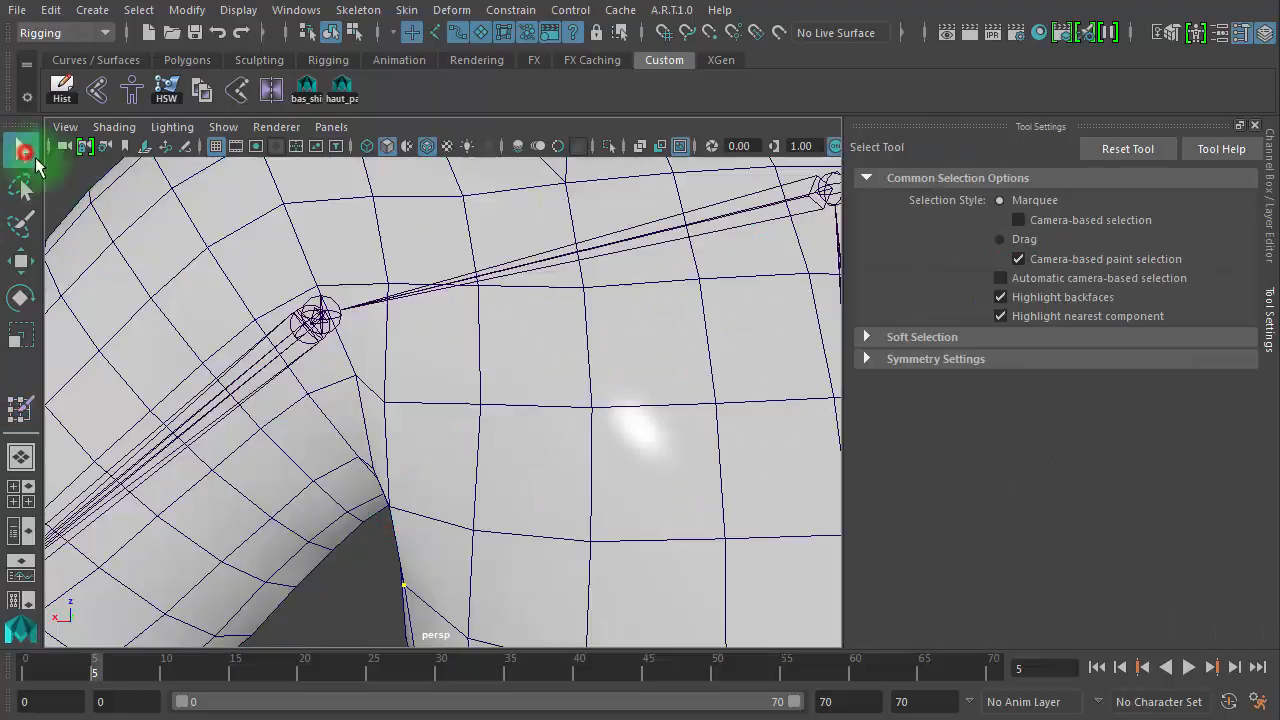
Return the animation to frame 0, select the left arm joints and delete all their keyframes
alt+right_drag(489, 394, 66, 344)
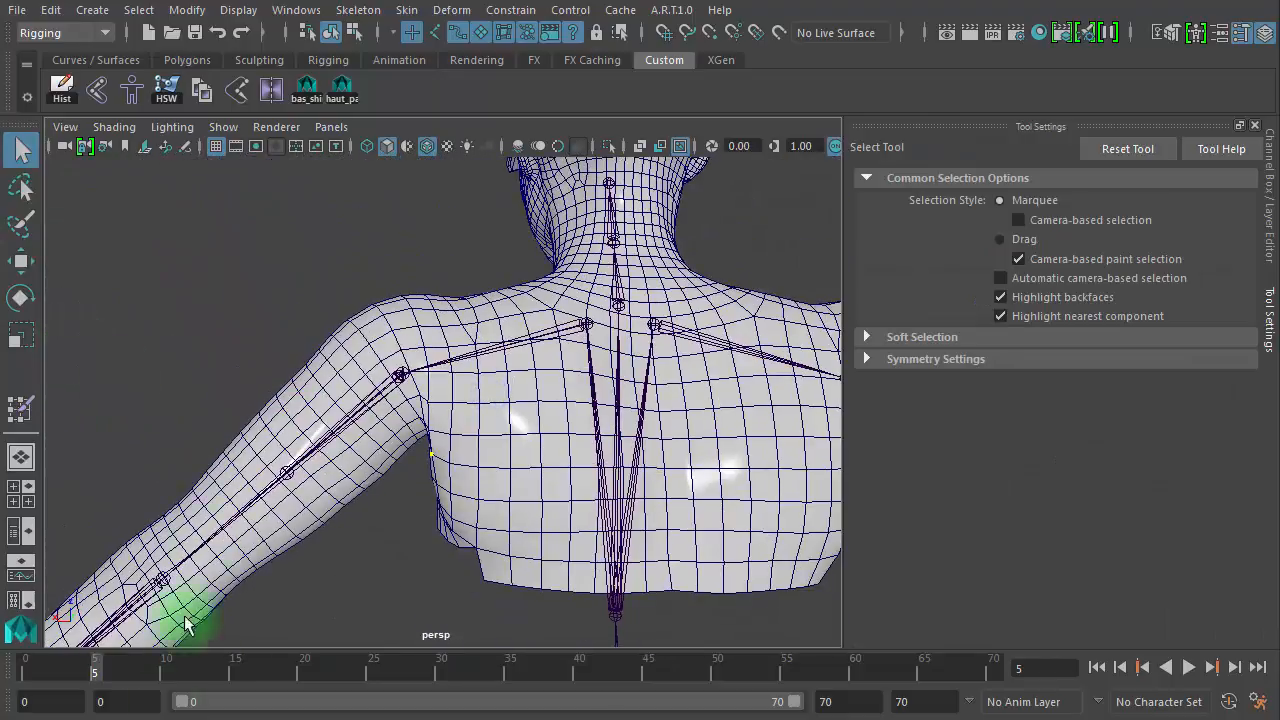
drag(365, 670, 22, 668)
alt+drag(293, 504, 668, 532)
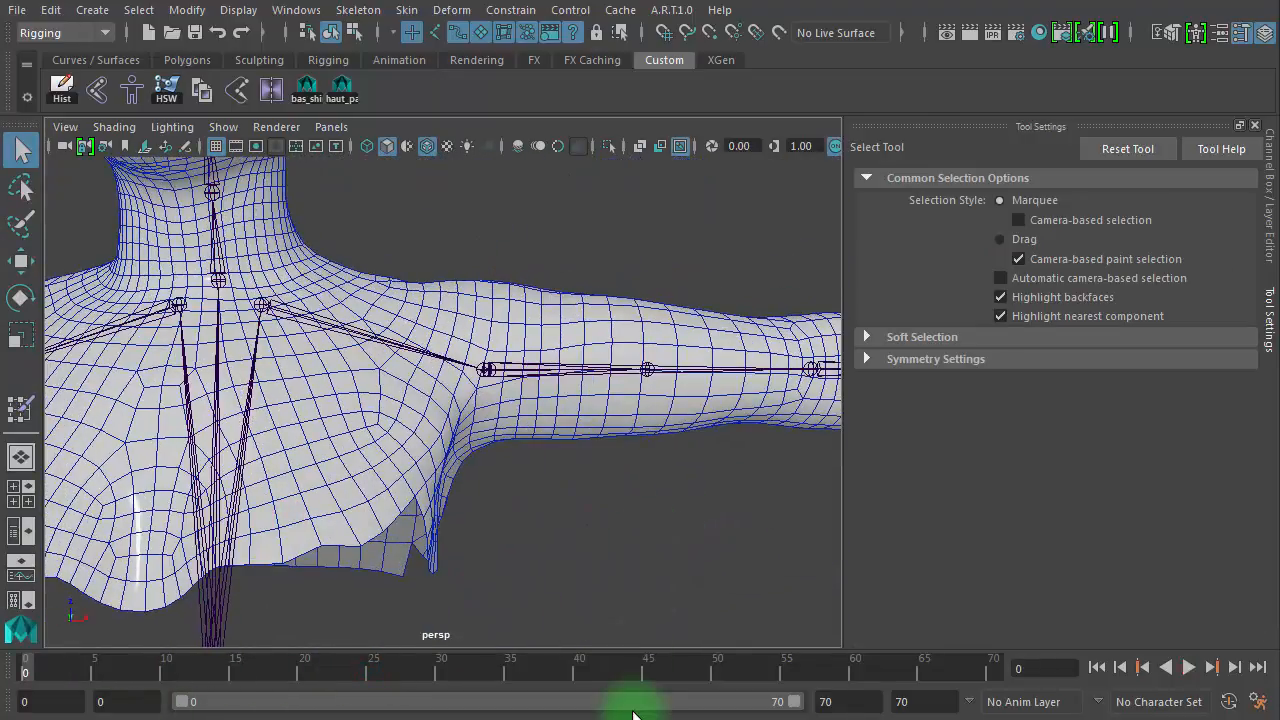
alt+middle_drag(570, 332, 329, 337)
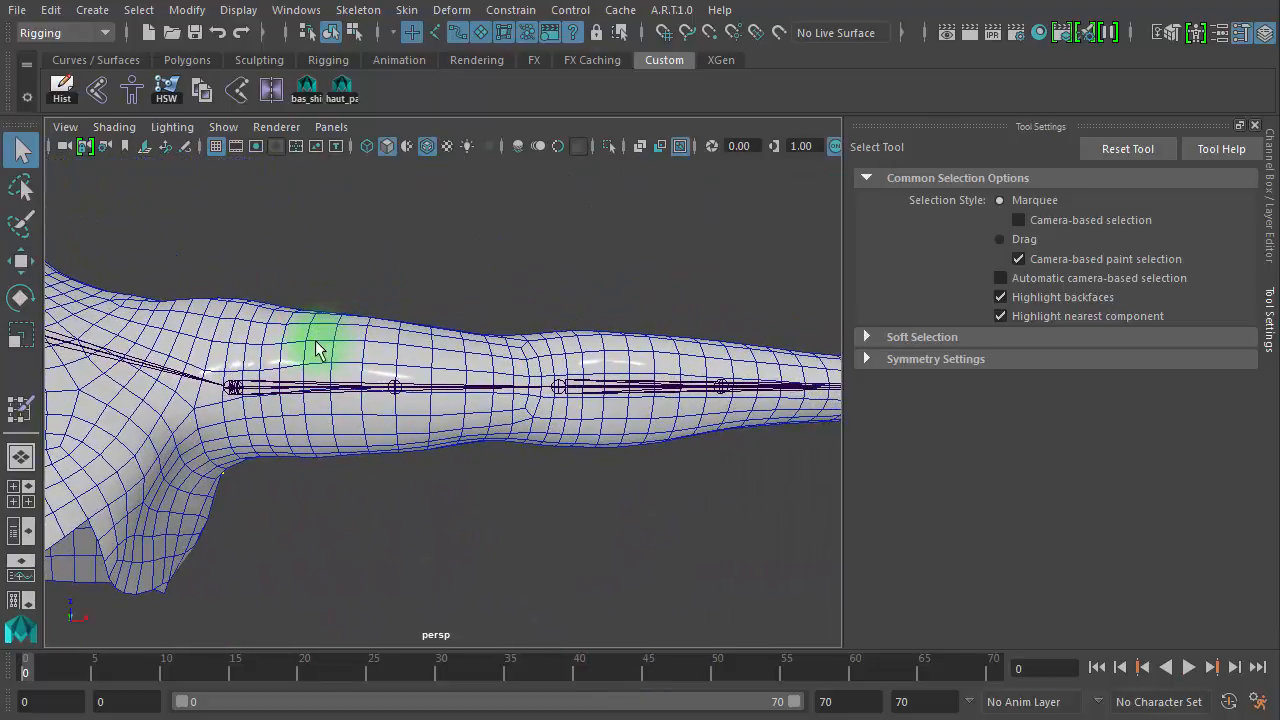
click(307, 347)
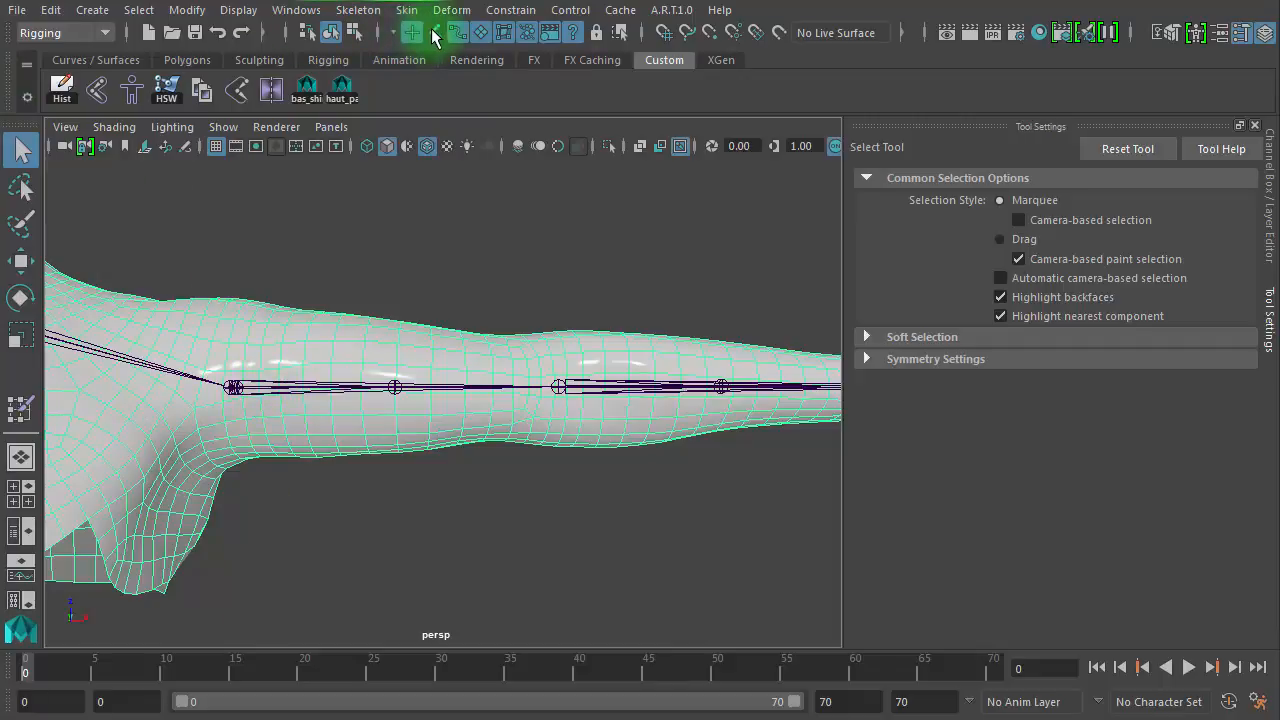
drag(331, 297, 322, 440)
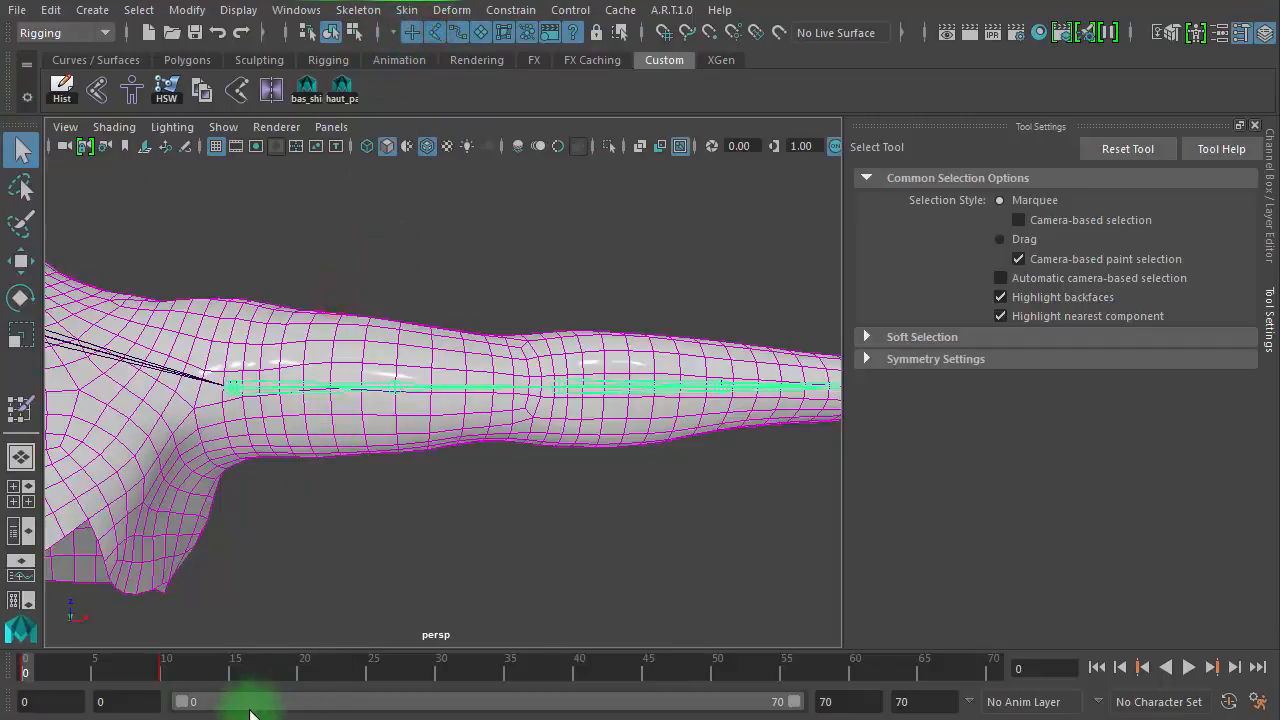
shift+double_click(197, 680)
right_click(205, 683)
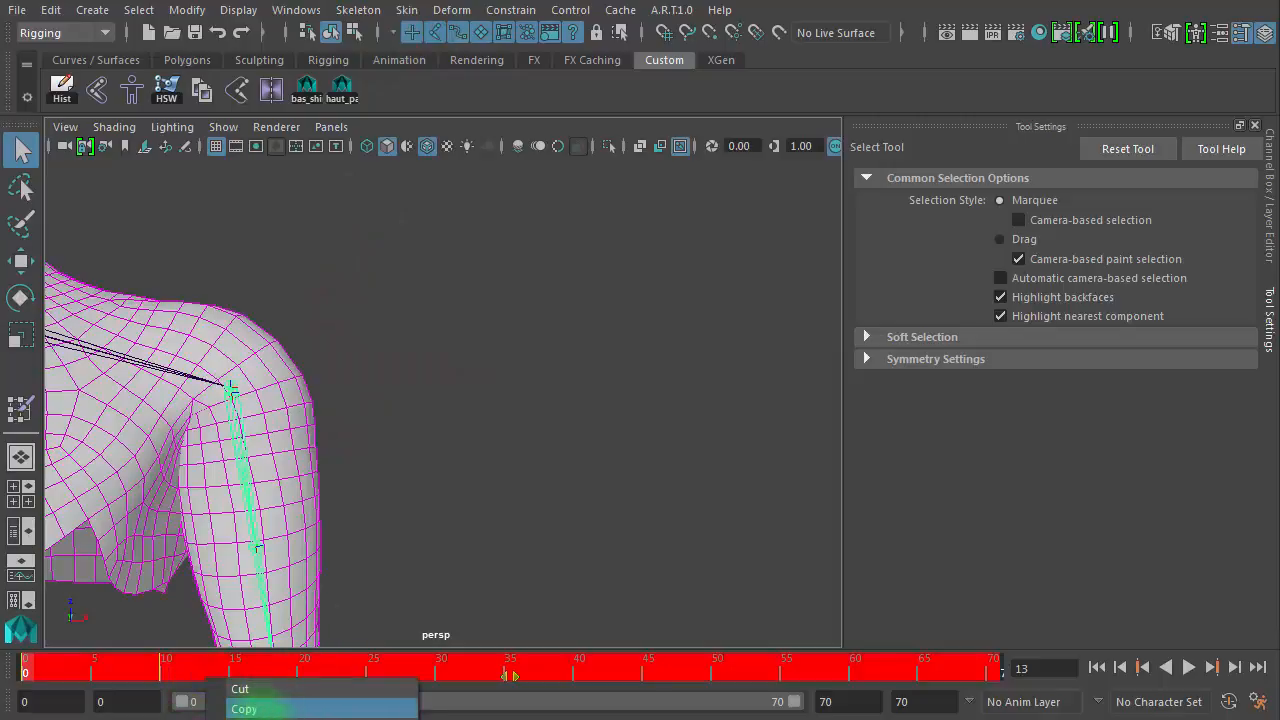
Select the body mesh and return its skeleton to the bind pose
click(295, 372)
click(212, 318)
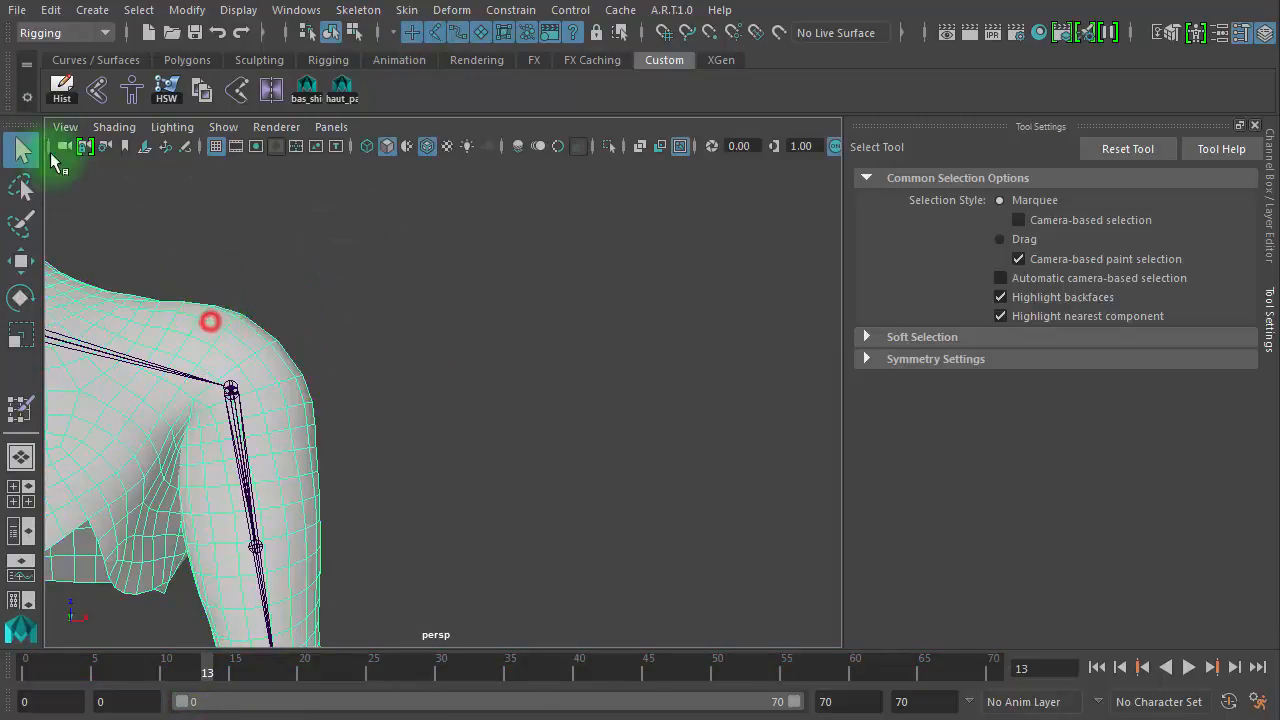
click(130, 94)
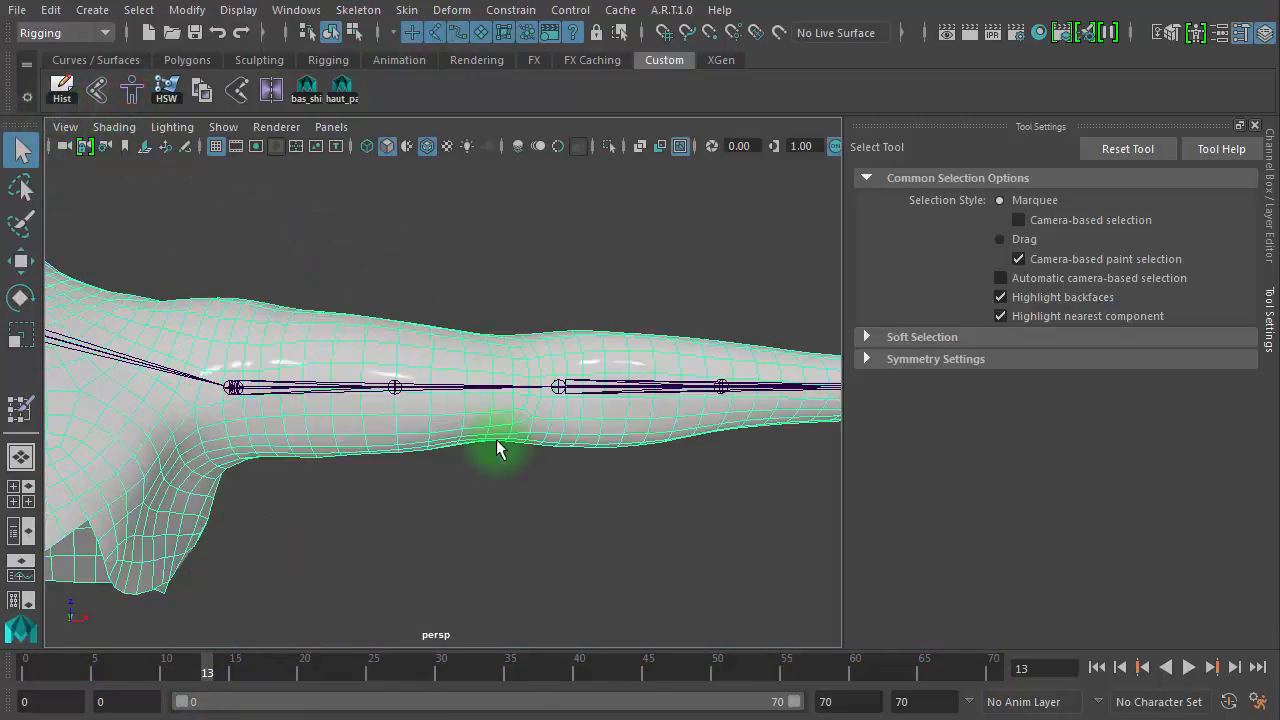
Select the face loops from the middle of the left upper arm to the elbow and show the whole arm in the front view
right_drag(420, 350, 418, 401)
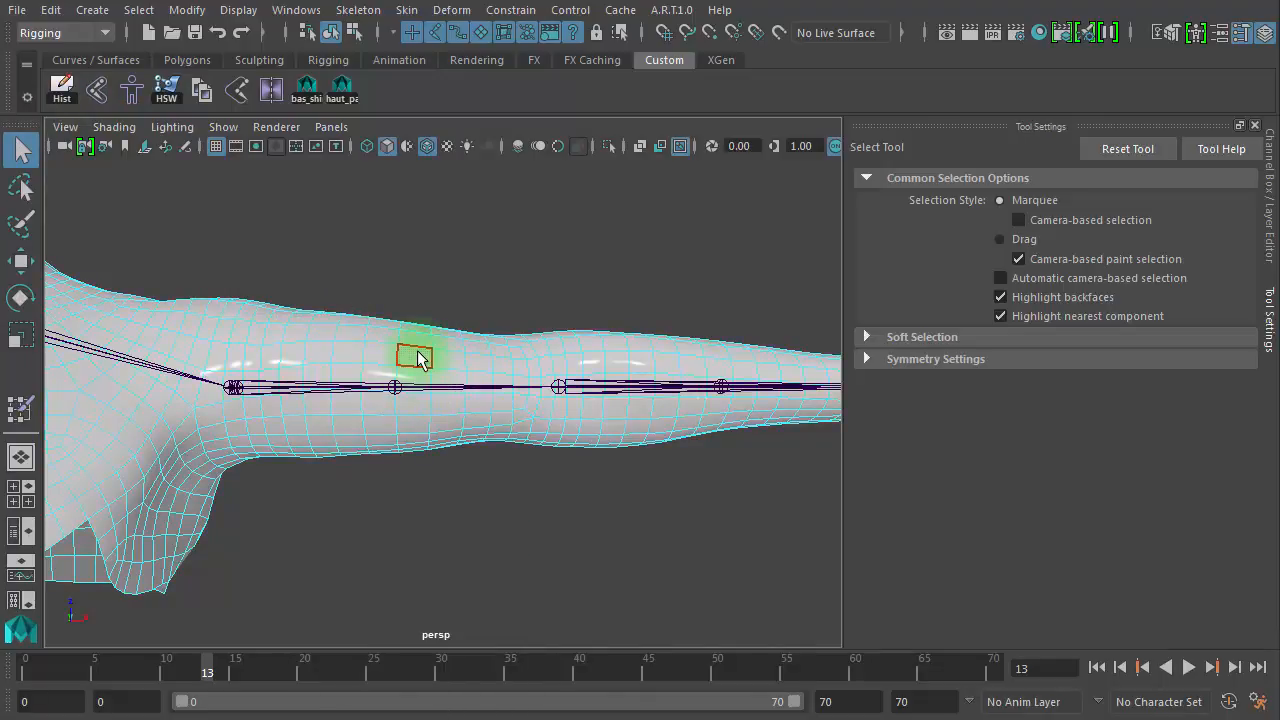
double_click(480, 352)
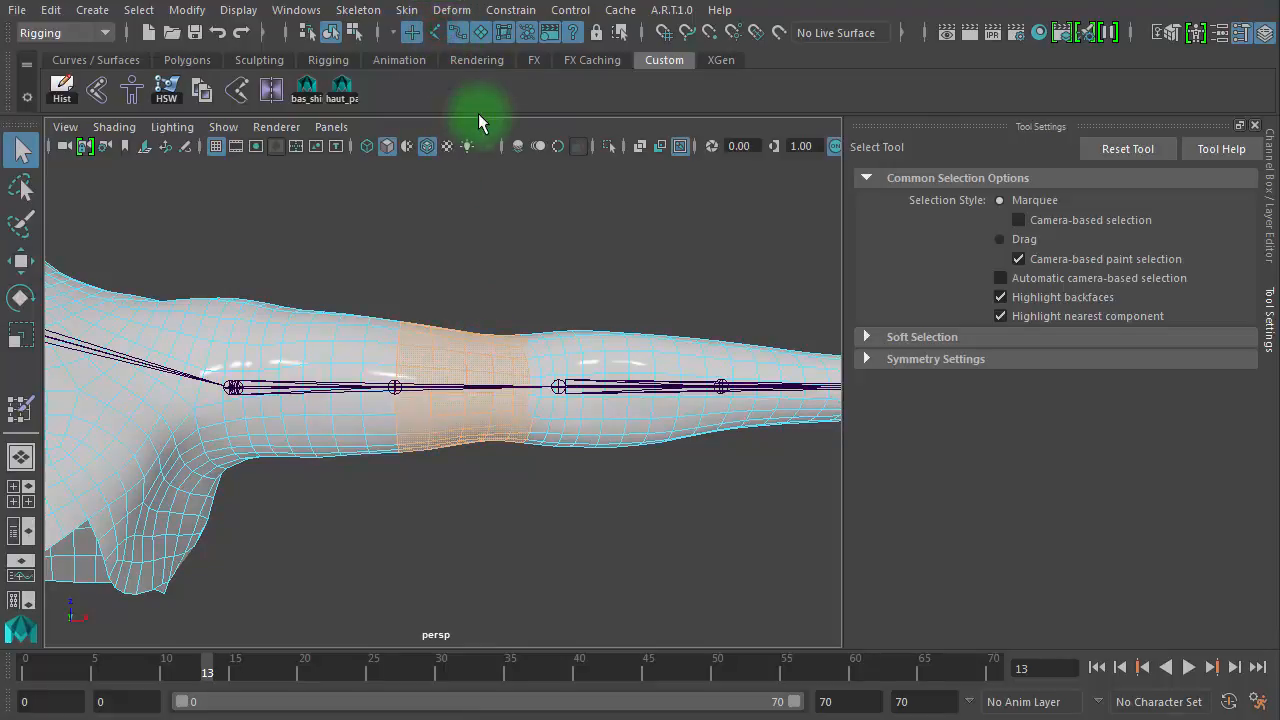
click(21, 493)
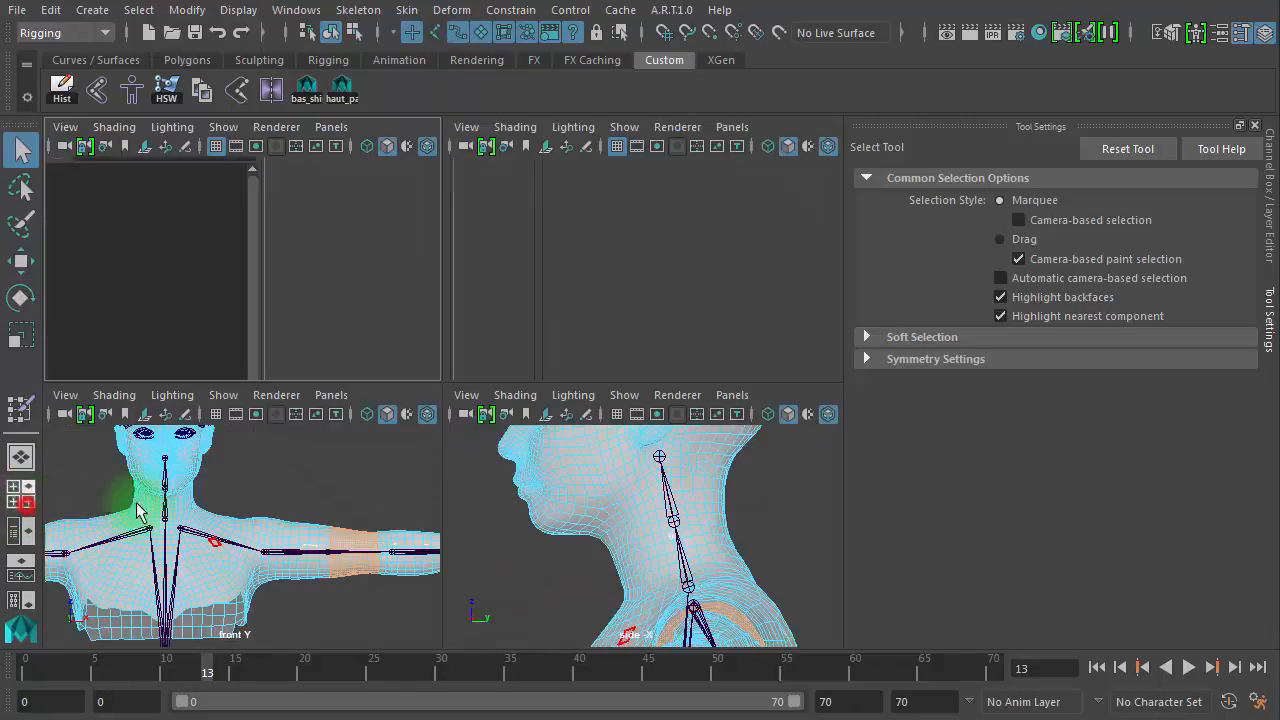
key(space)
scroll(514, 534, up, 3)
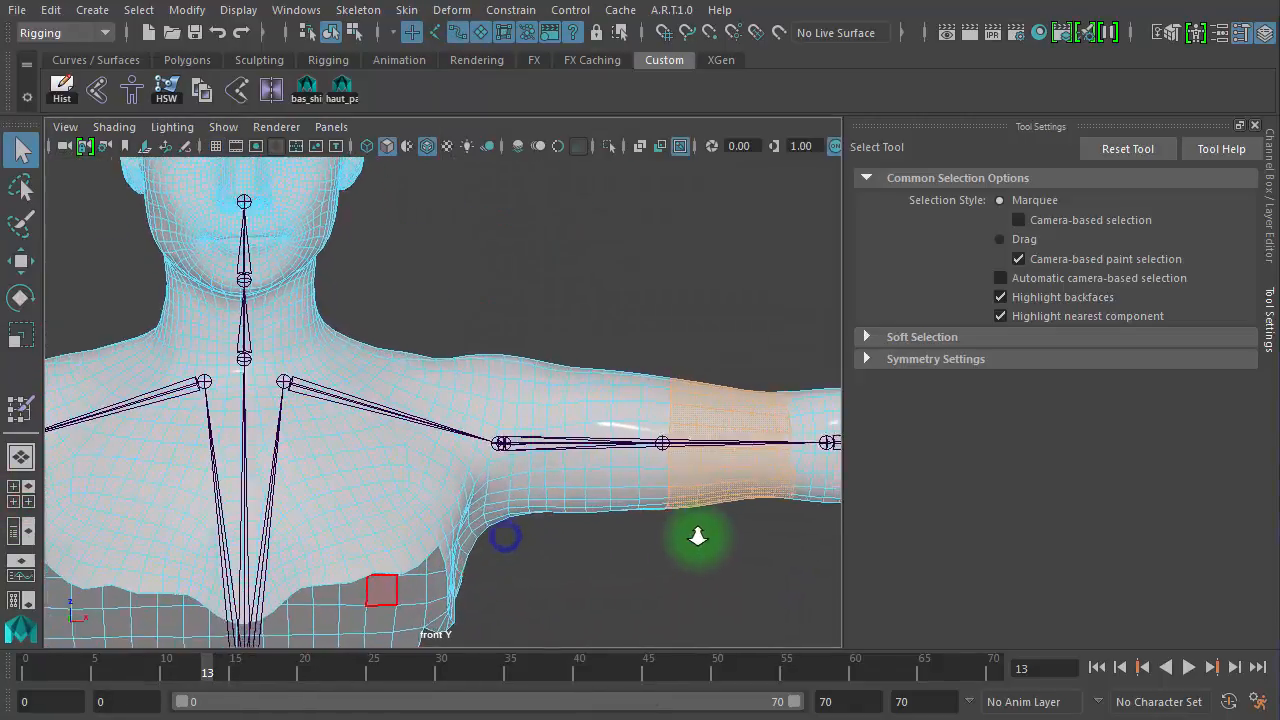
alt+middle_drag(634, 524, 357, 510)
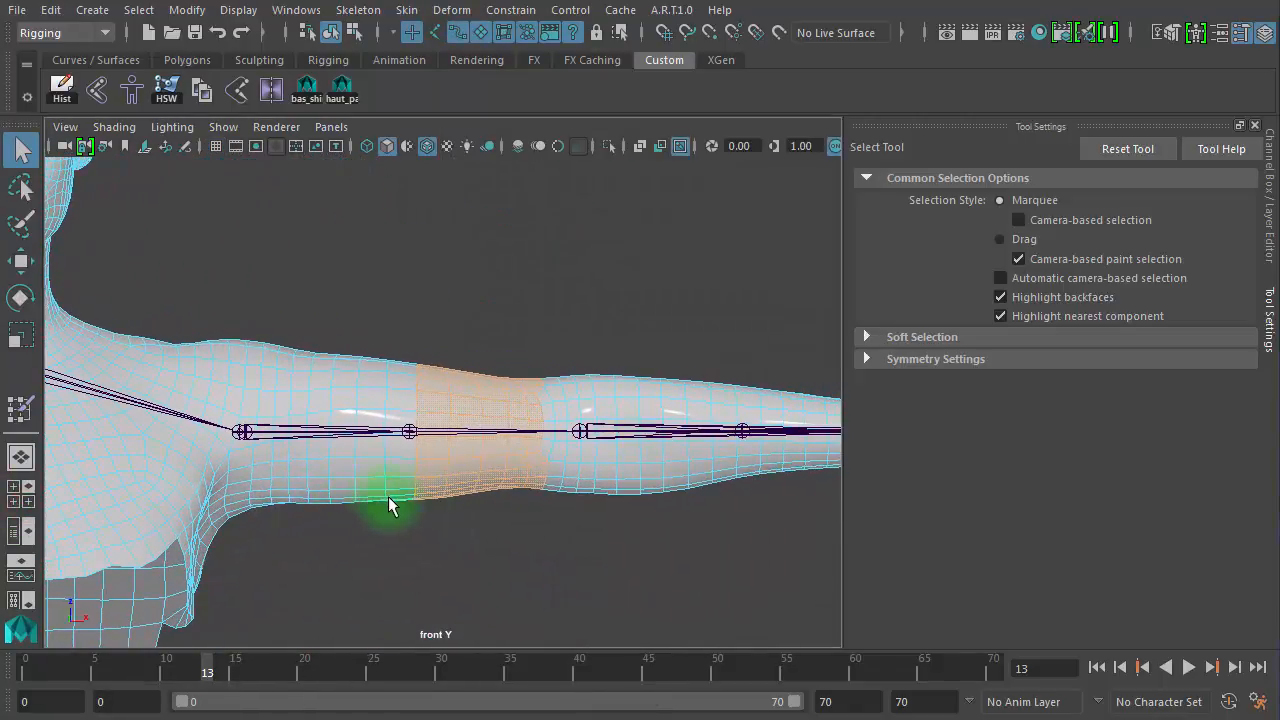
scroll(390, 505, down, 5)
alt+middle_drag(497, 523, 250, 506)
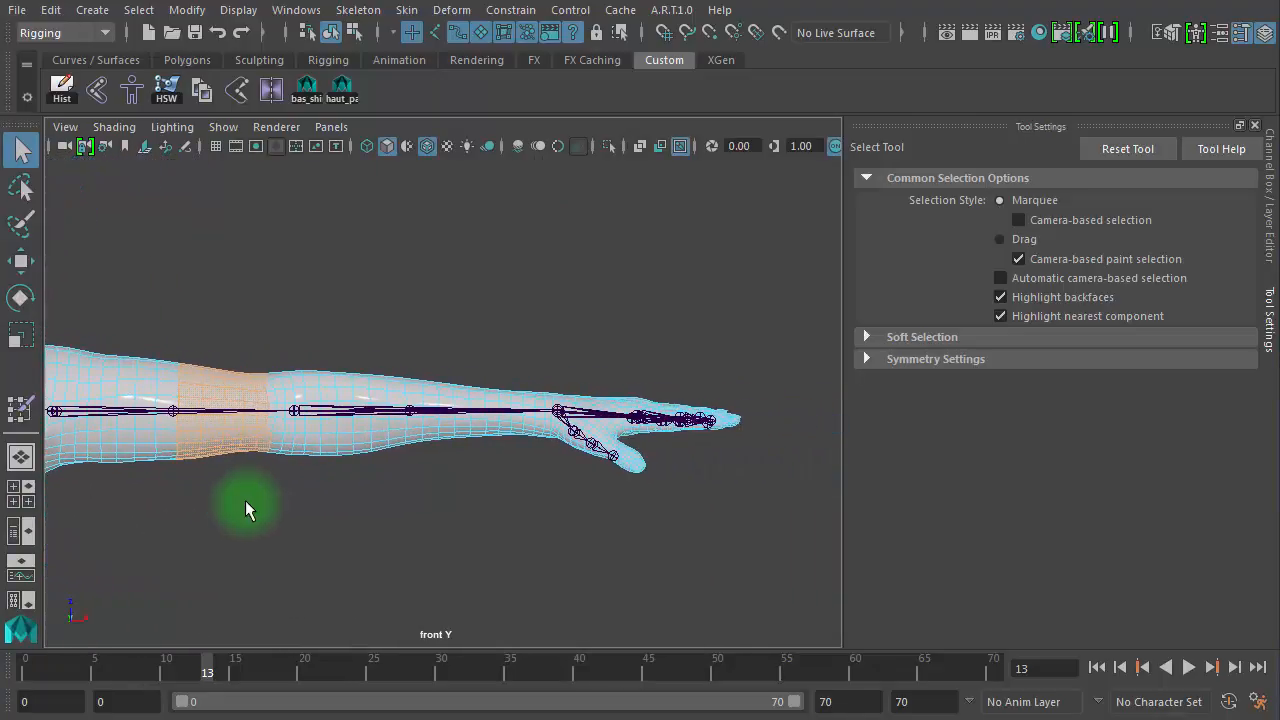
Convert the selected faces to vertices and lasso the remaining forearm and hand vertices into the selection
key(F9)
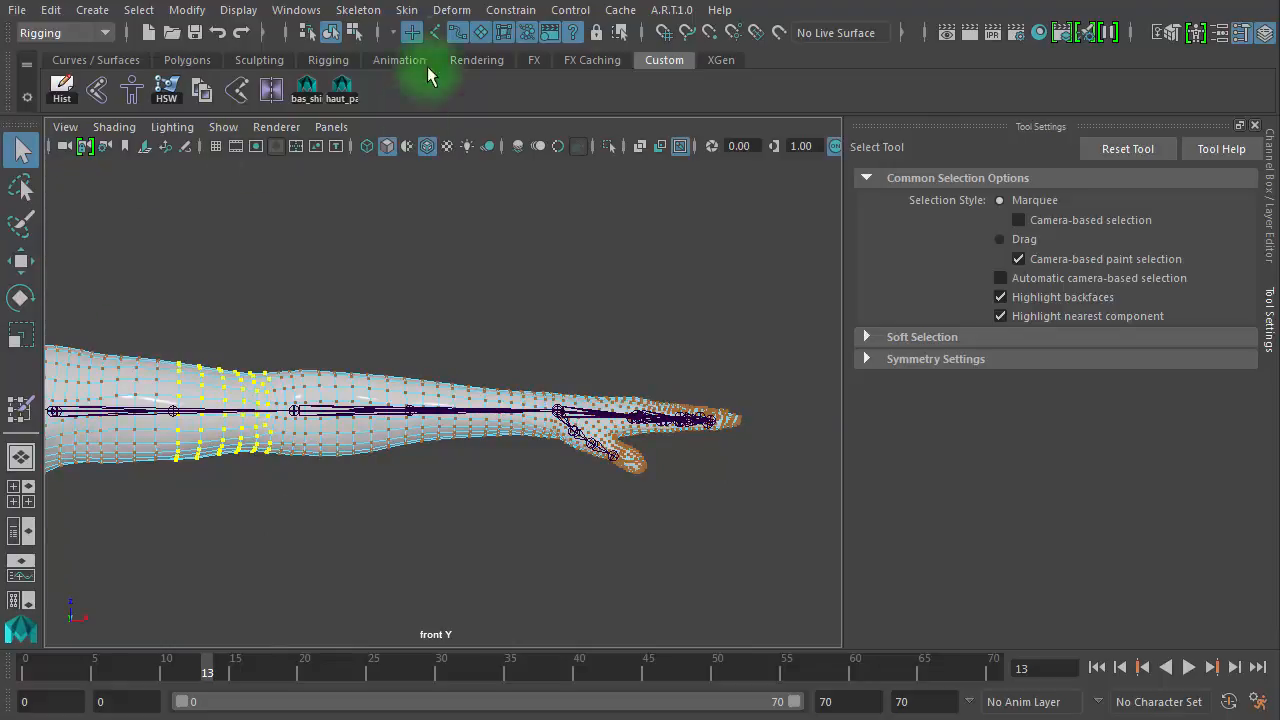
click(21, 187)
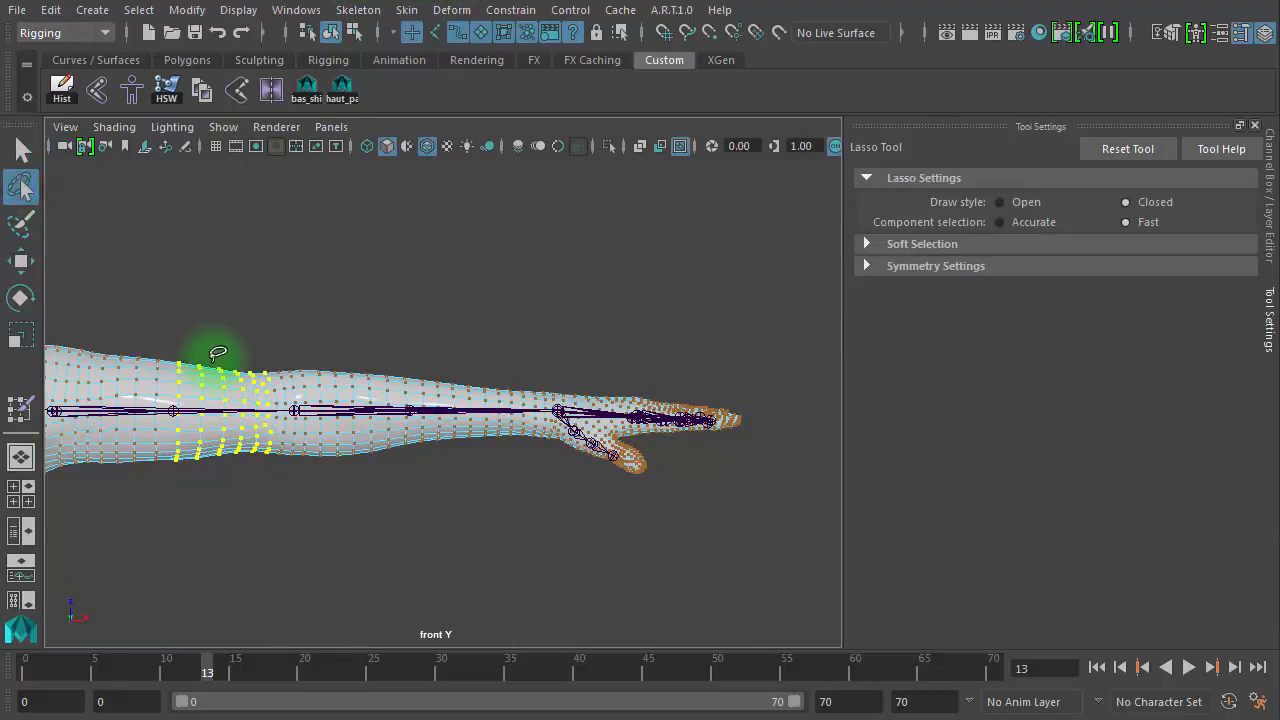
mouse_move(218, 353)
mouse_down()
mouse_move(589, 282)
mouse_move(868, 431)
mouse_move(418, 554)
mouse_move(248, 464)
mouse_up()
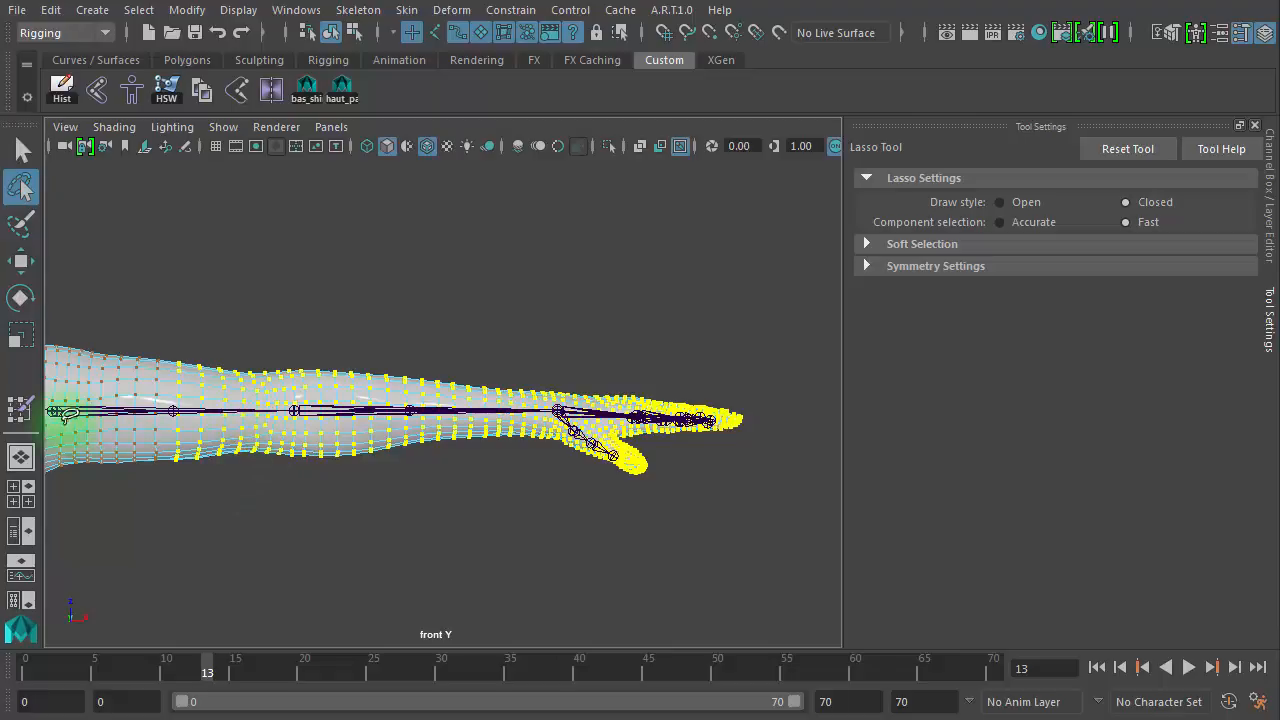
Start Paint Skin Weights, collapse the lowerarm_l hierarchy, and unlock and select the upperarm_twist_02_l influence
click(21, 413)
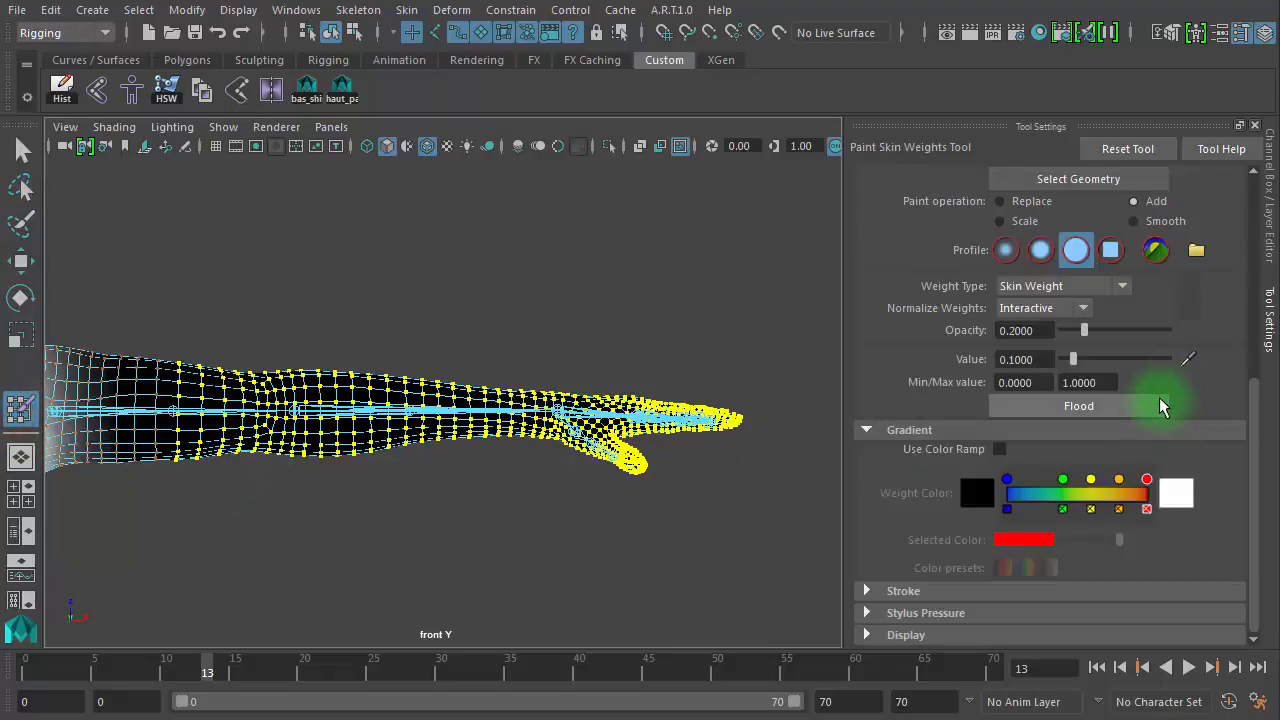
drag(1257, 410, 1266, 157)
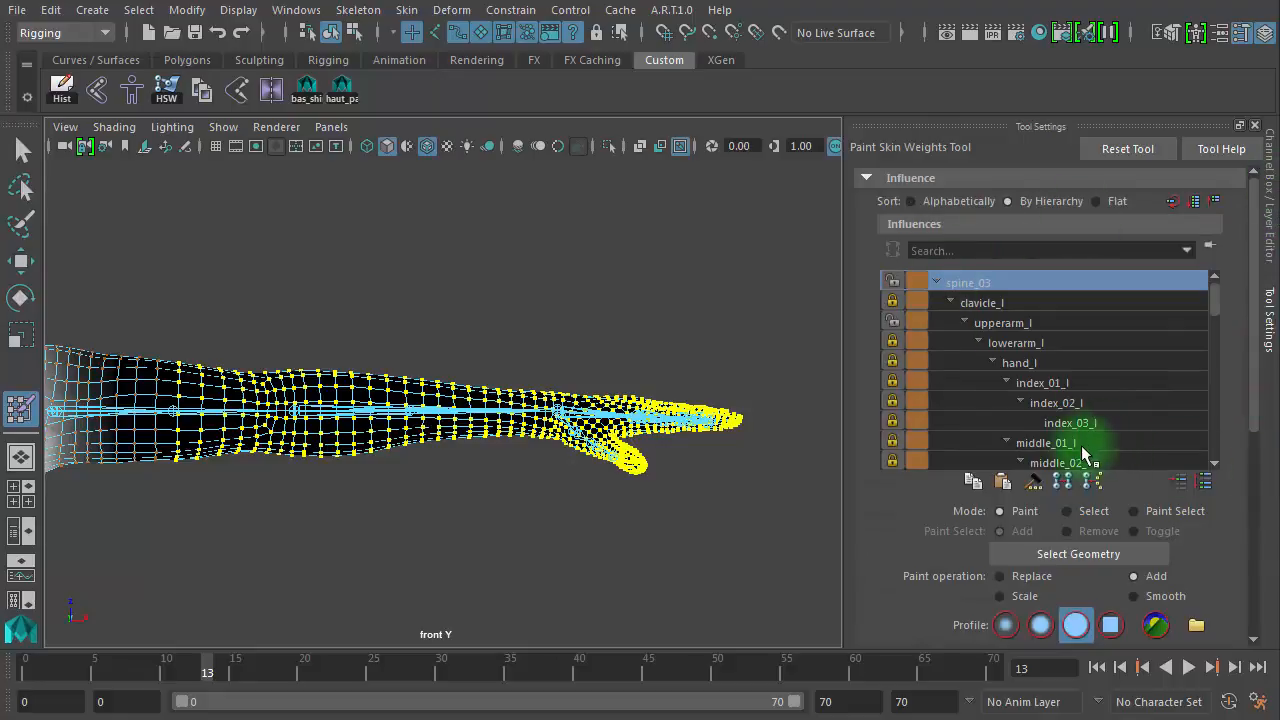
mouse_move(1218, 312)
mouse_down()
mouse_move(1222, 358)
mouse_move(1235, 316)
mouse_up()
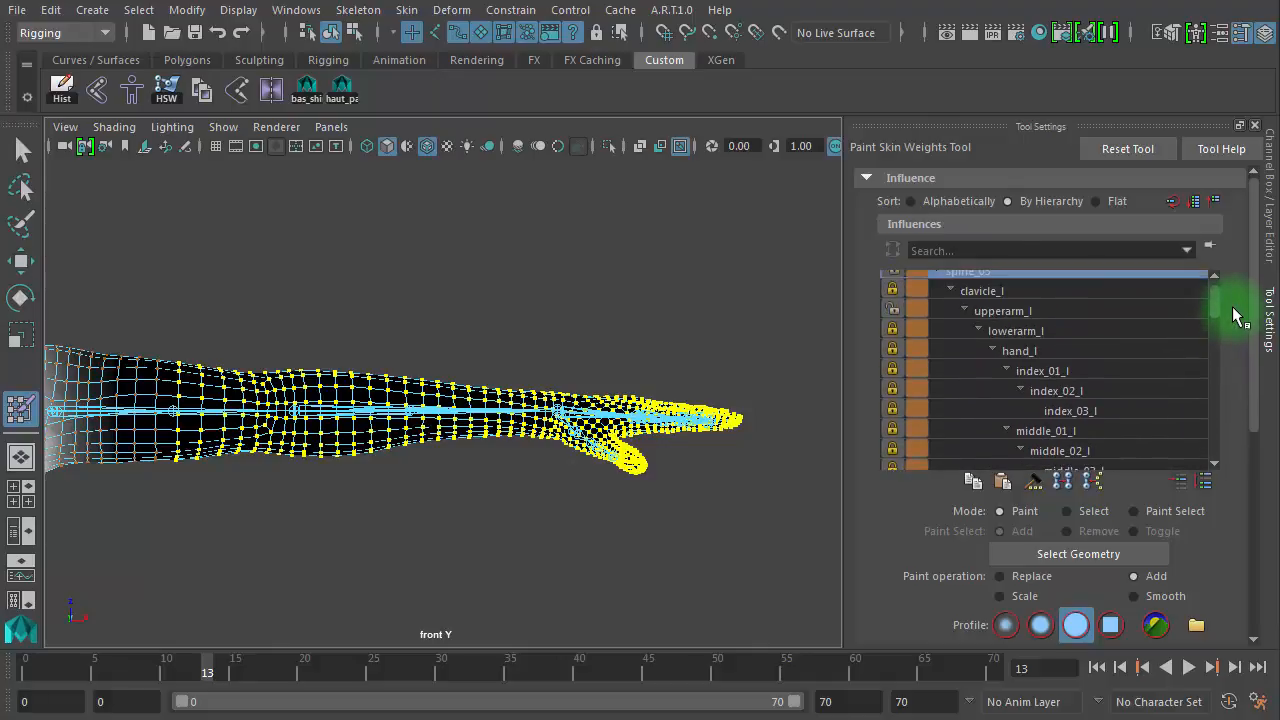
click(981, 330)
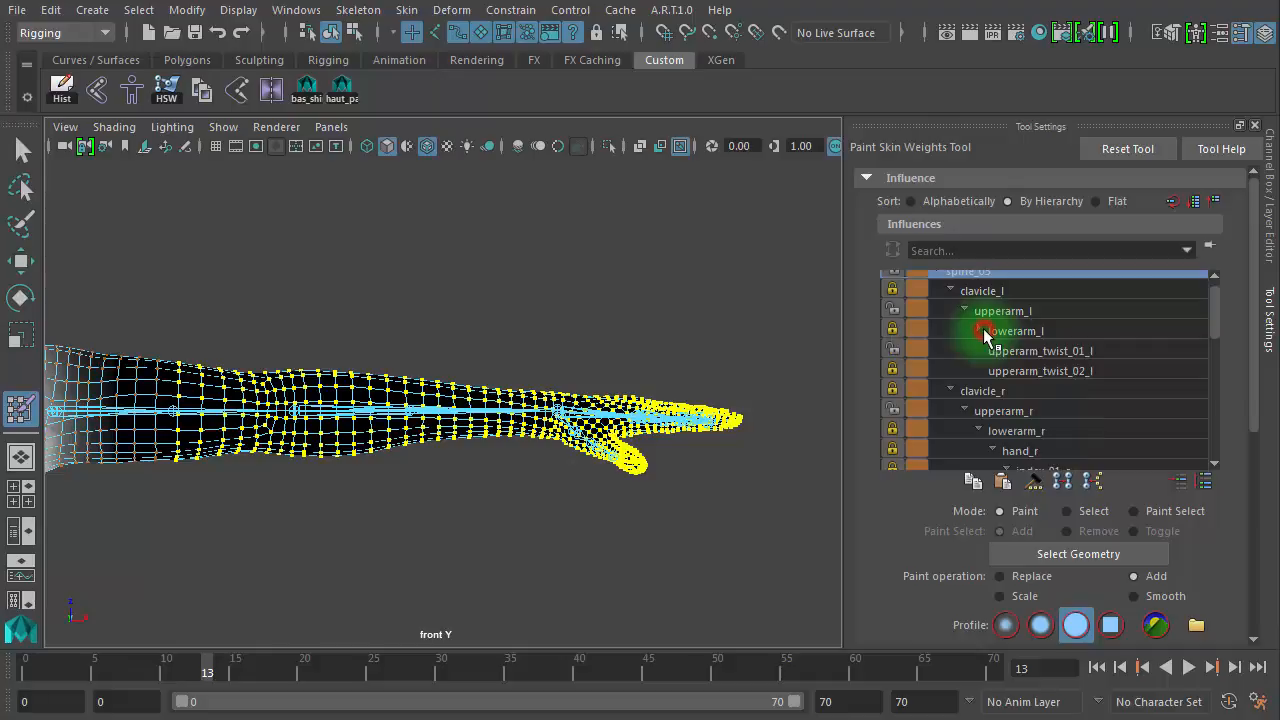
click(1045, 370)
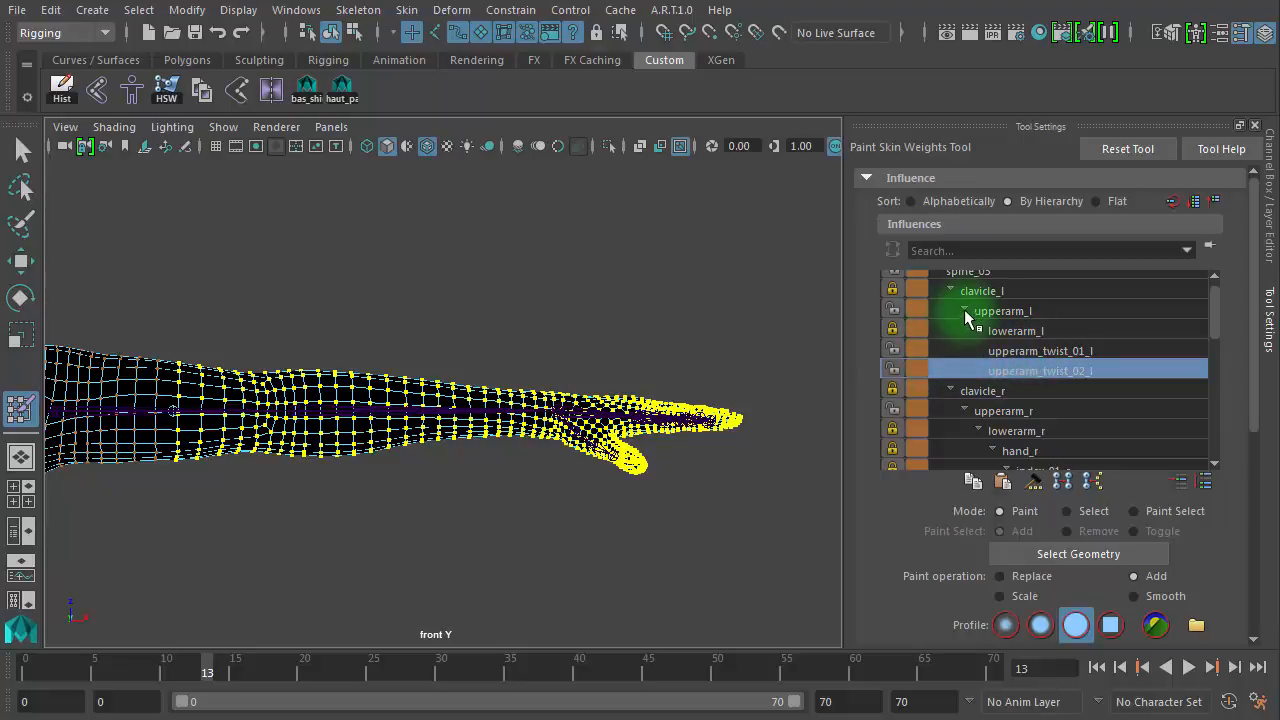
Lock the upperarm_l, spine_03 and upperarm_r influences, keeping upperarm_twist_01_l and upperarm_twist_02_l unlocked
click(893, 311)
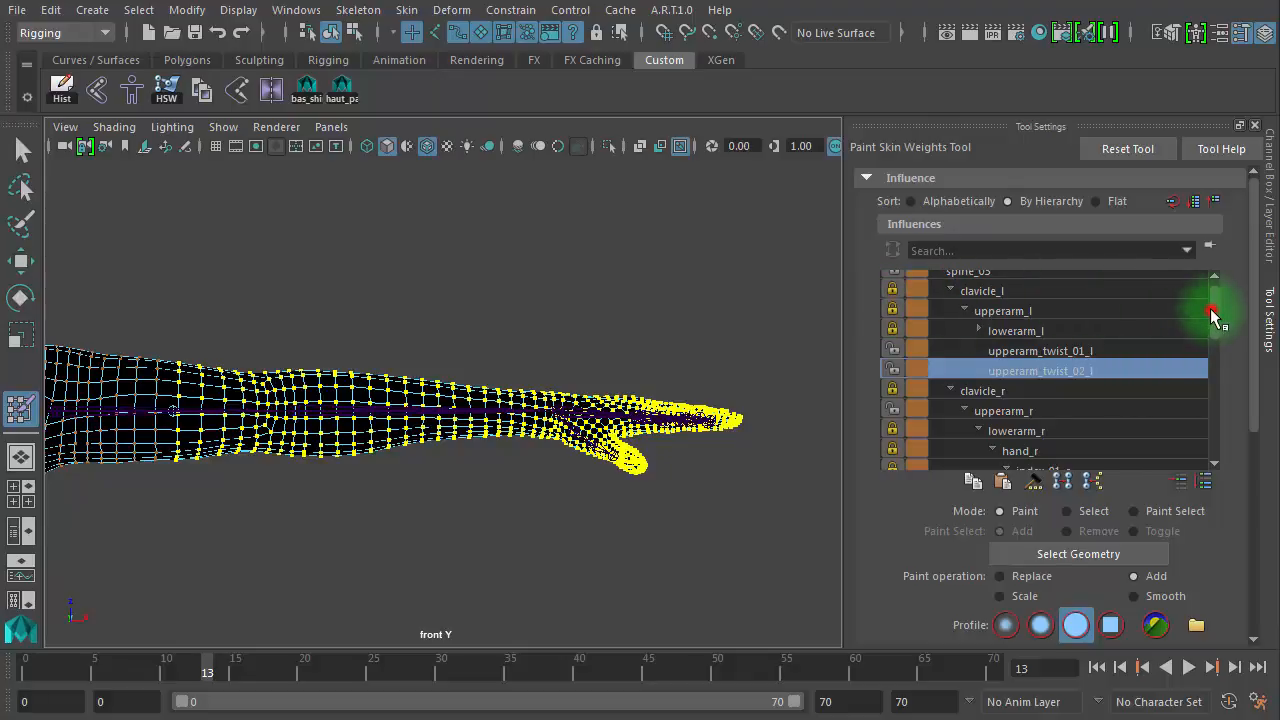
drag(1212, 314, 1213, 302)
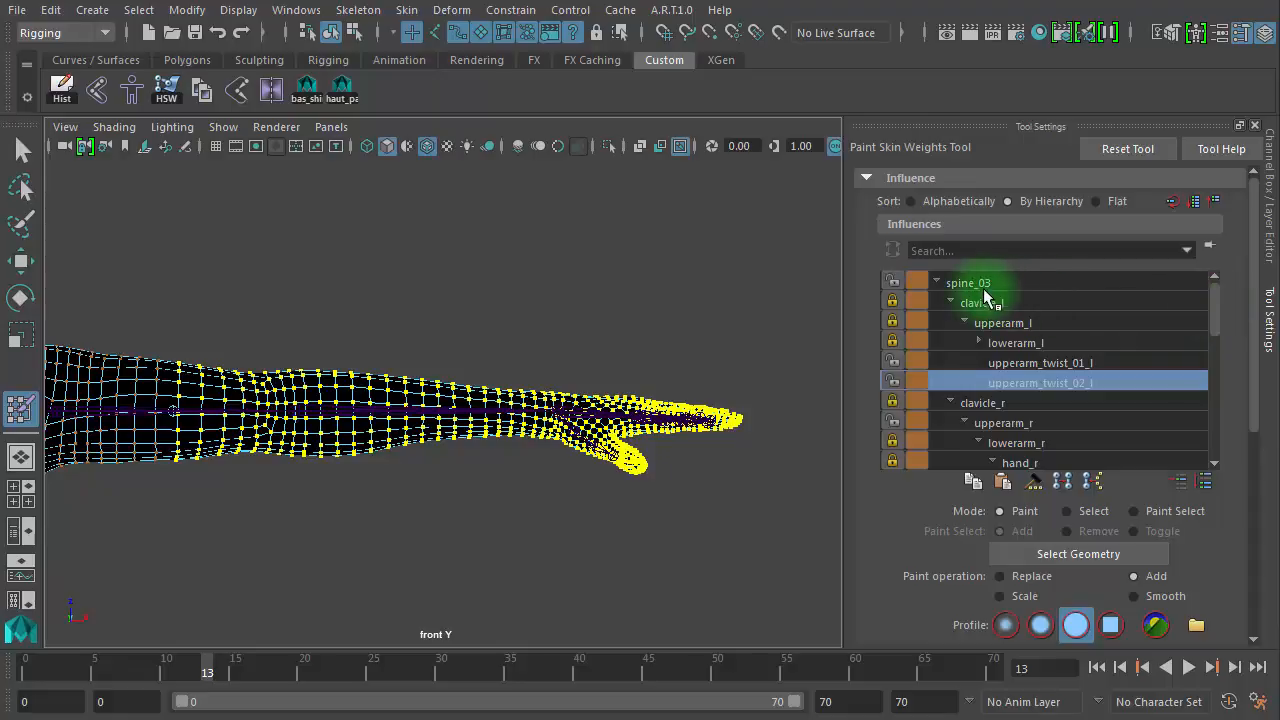
click(892, 281)
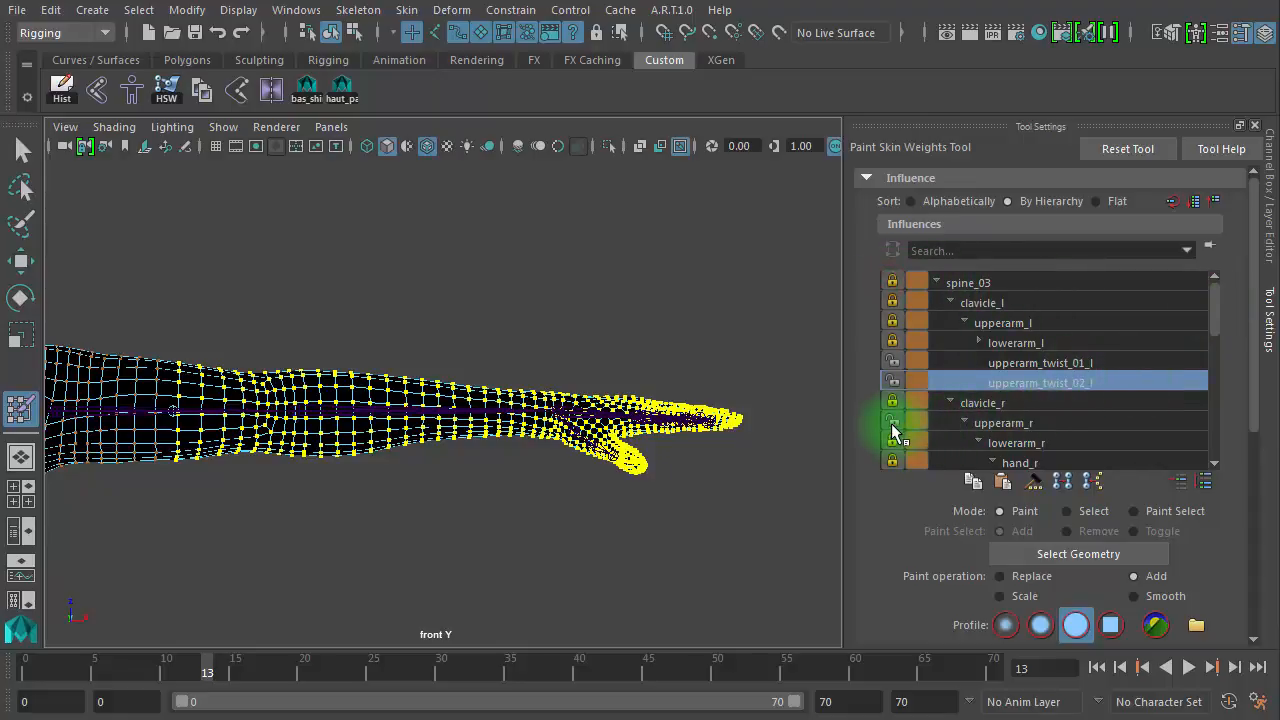
mouse_move(1214, 312)
mouse_down()
mouse_move(1213, 445)
mouse_move(1208, 298)
mouse_up()
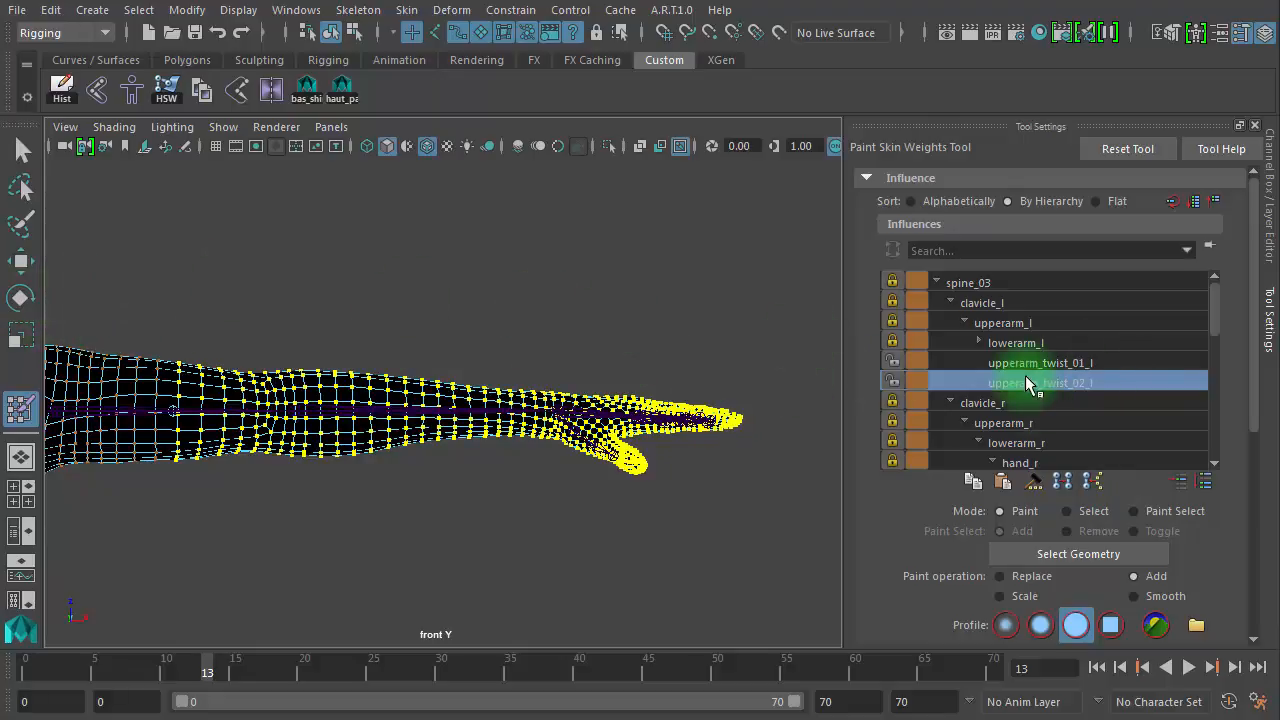
Flood the selected arm and hand vertices with added upperarm_twist_02_l weight at opacity 1 and value 1
drag(1253, 386, 1262, 607)
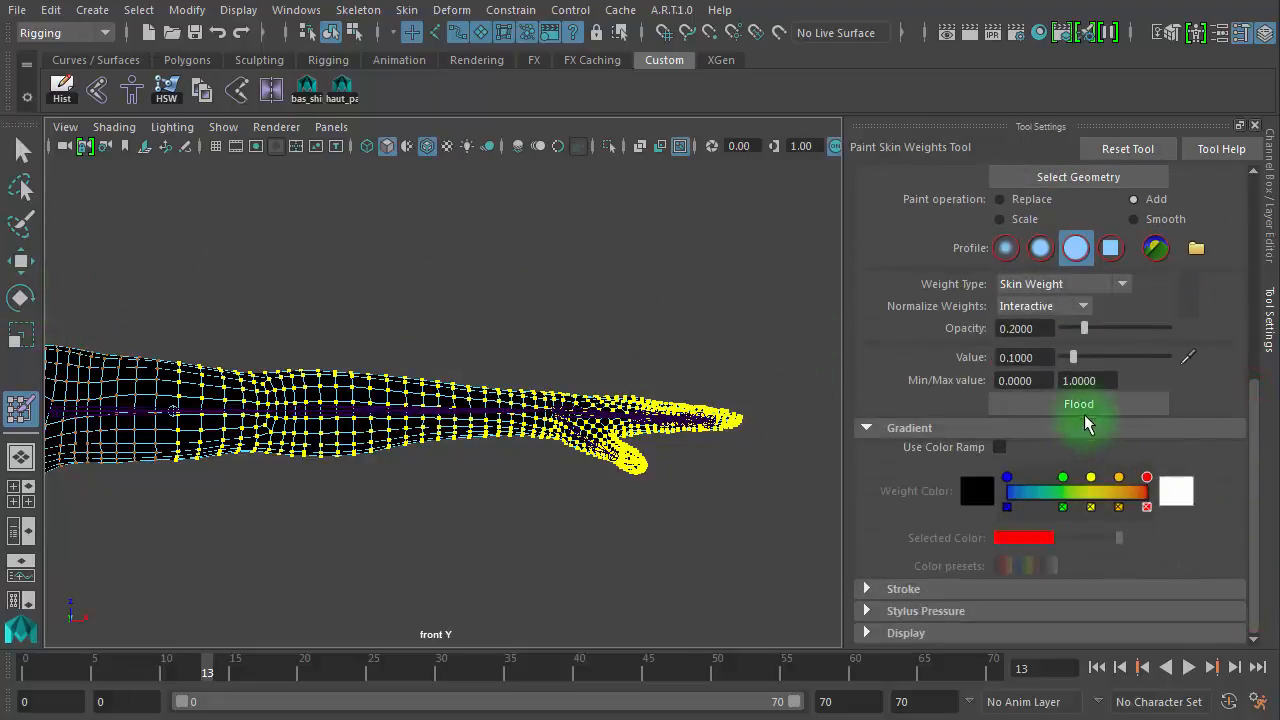
drag(1038, 329, 985, 330)
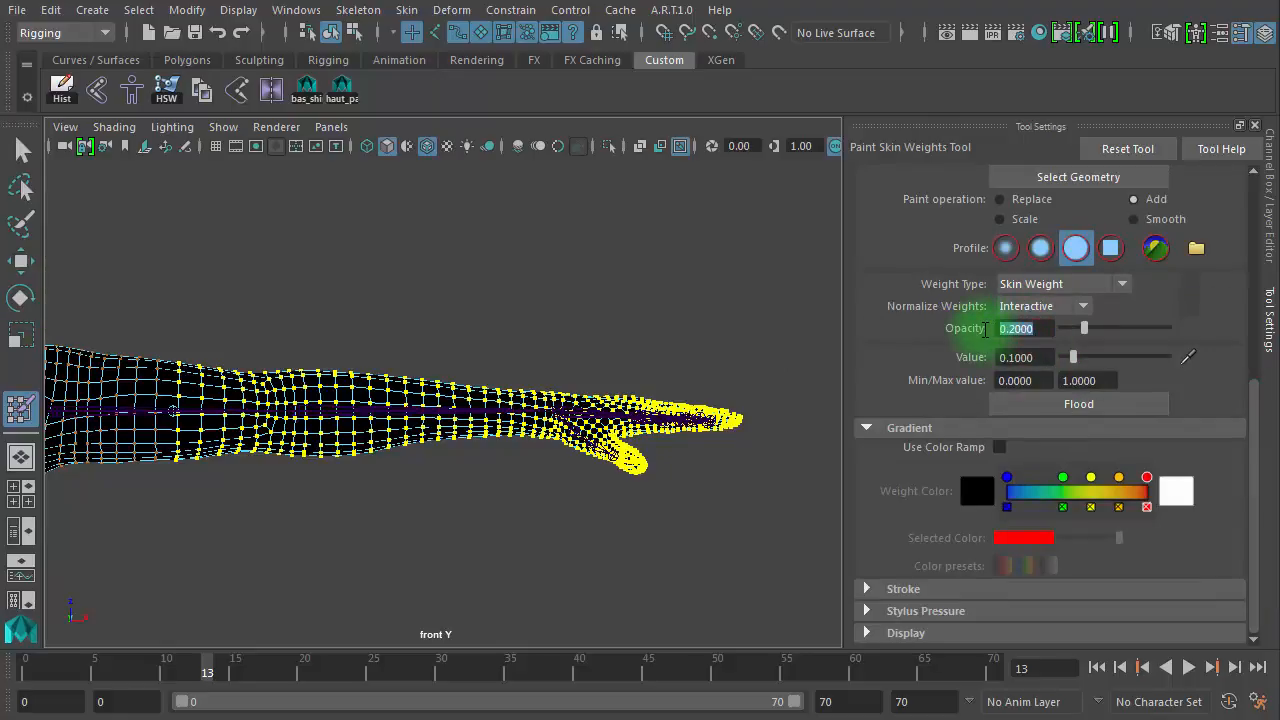
text(1)
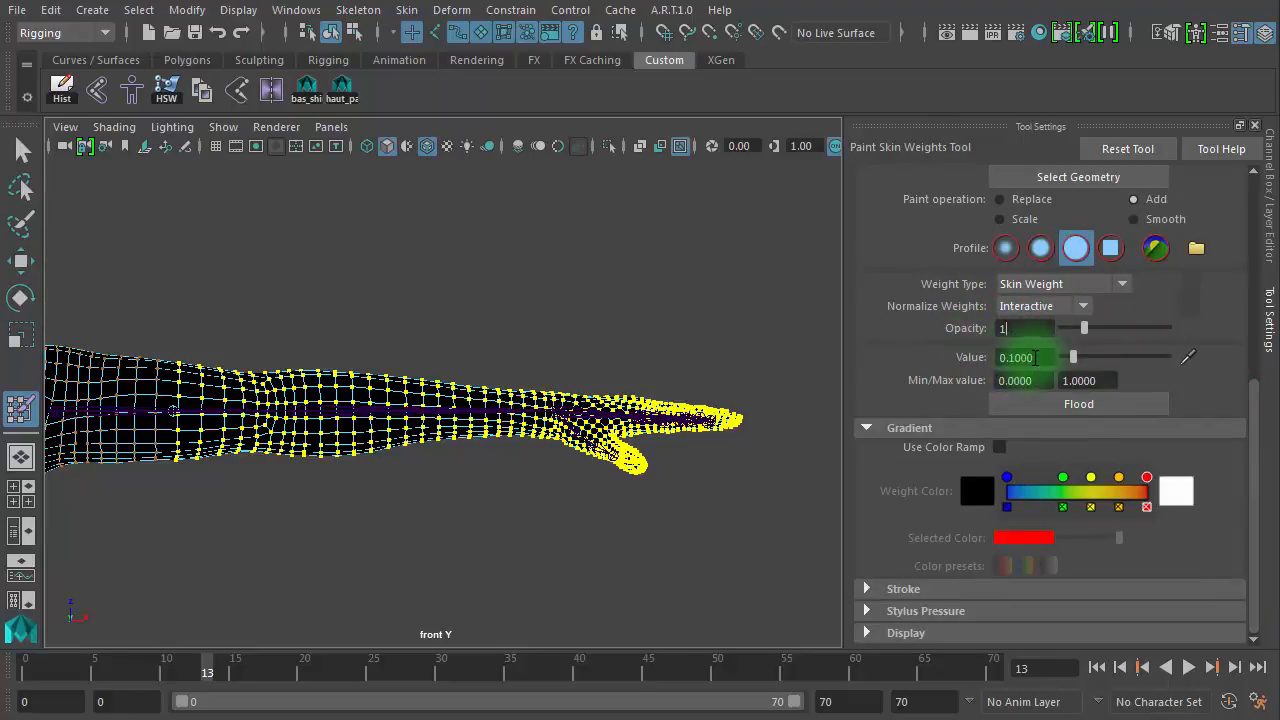
drag(1035, 357, 920, 345)
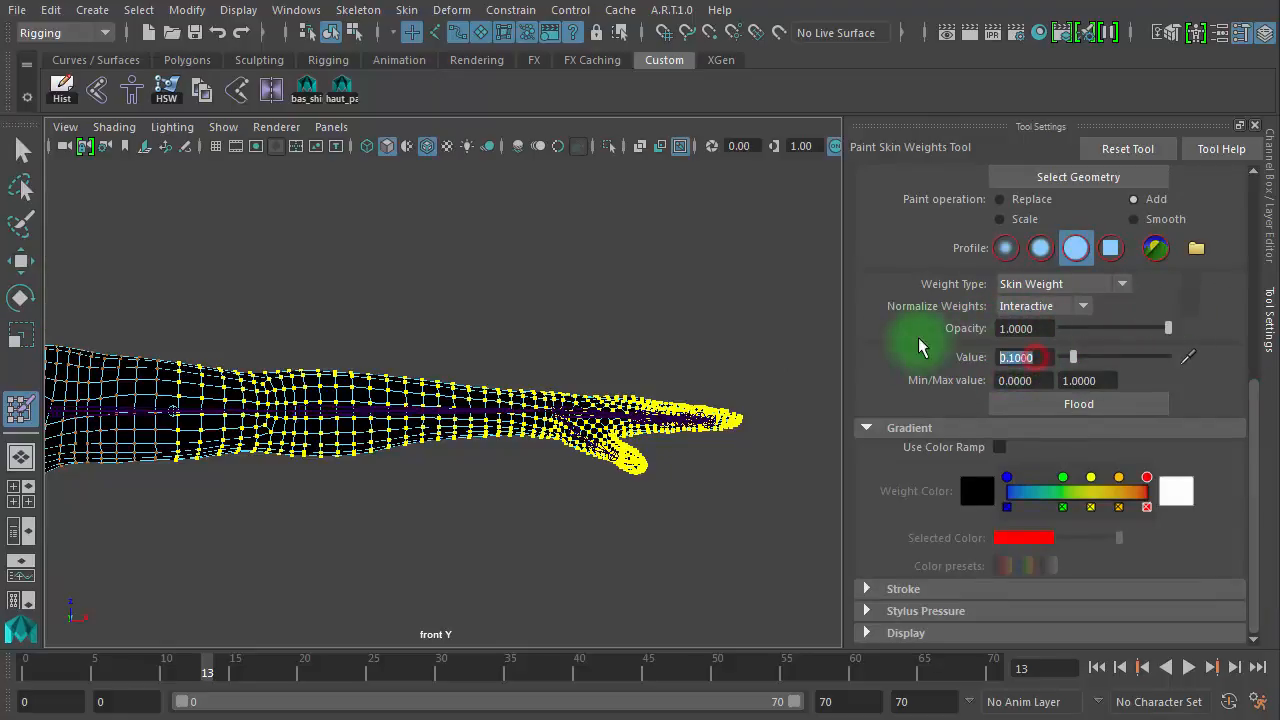
click(1110, 405)
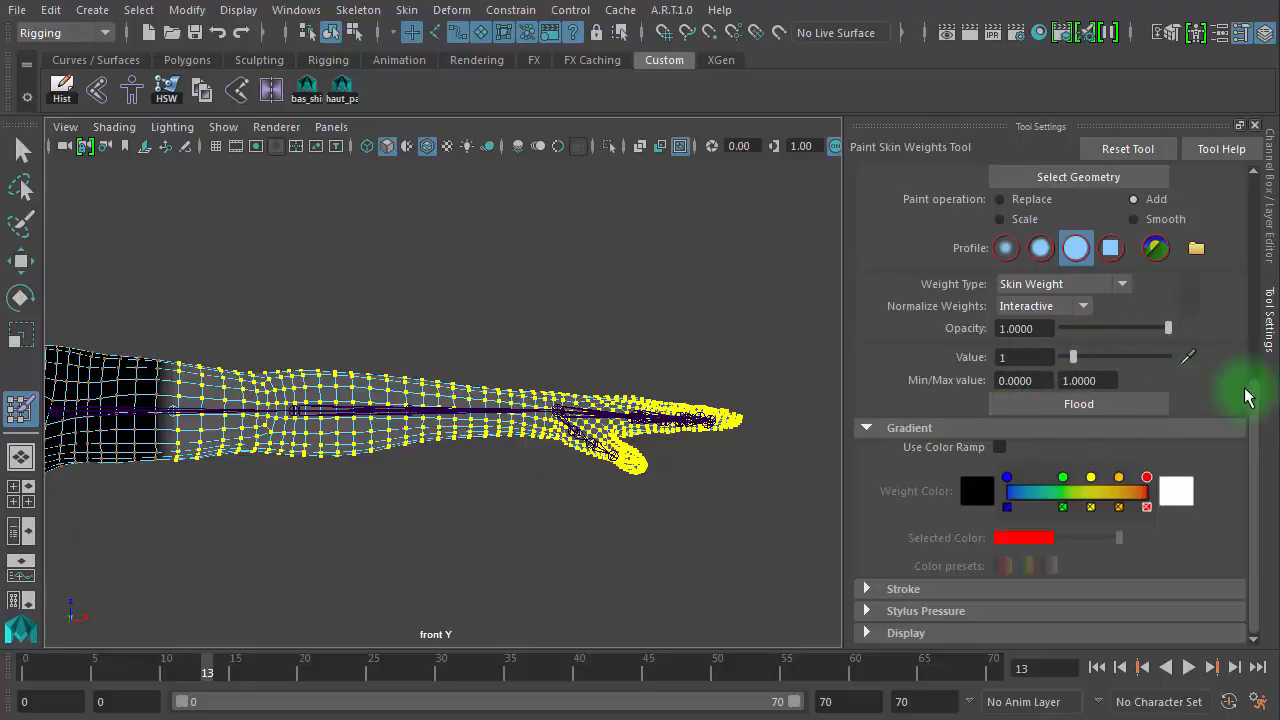
drag(1252, 414, 1257, 186)
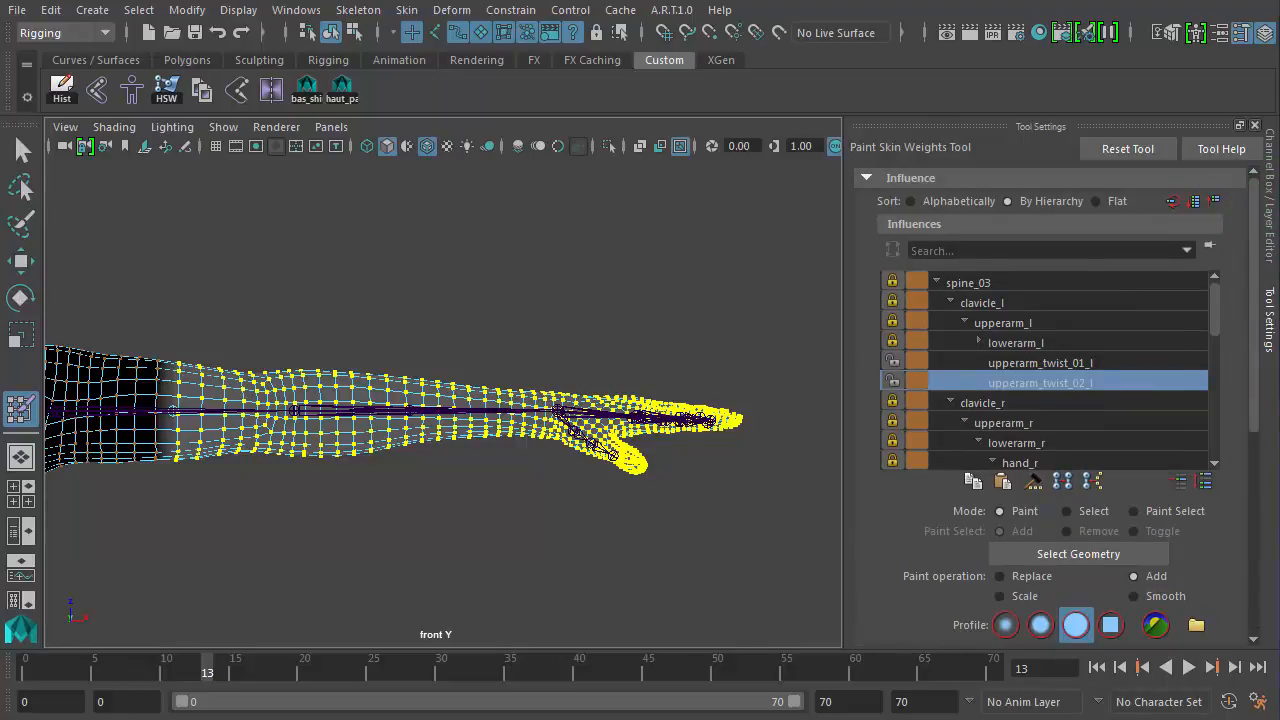
scroll(1080, 561, down, 5)
click(1085, 556)
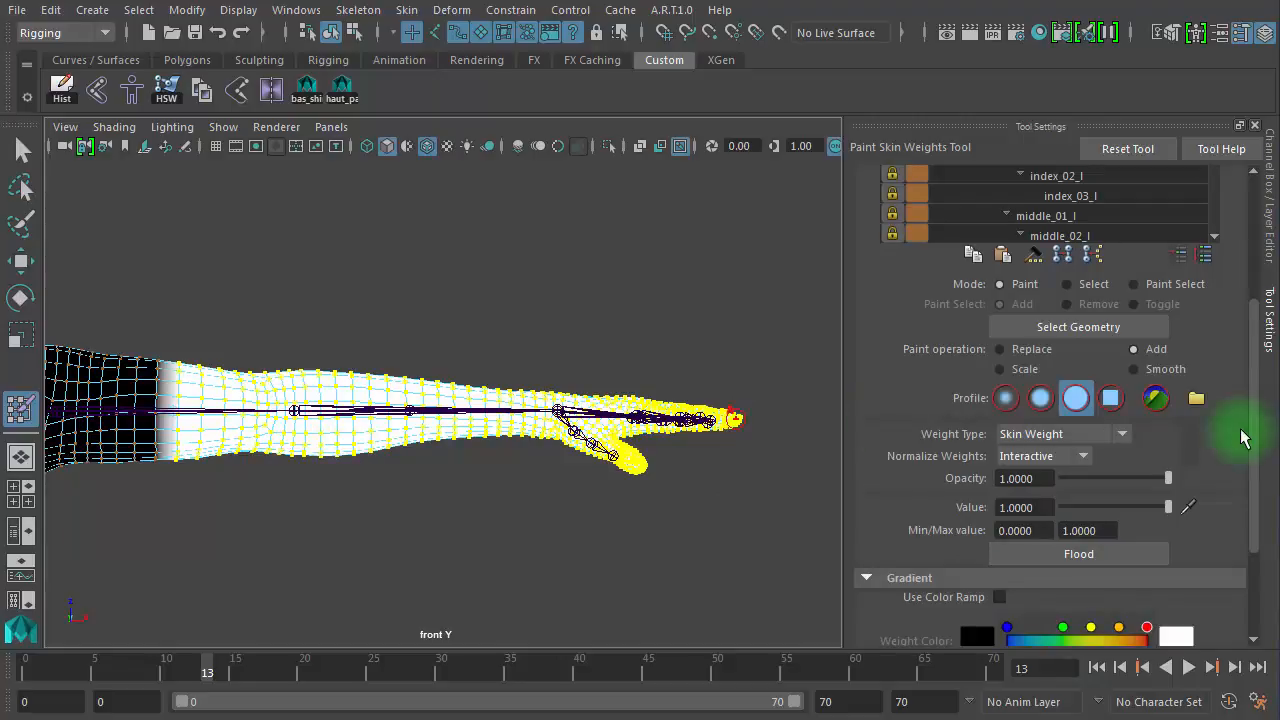
Check the left arm influences in the hierarchy, then leave weight painting and show the elbow vertices up close
drag(1250, 450, 1209, 350)
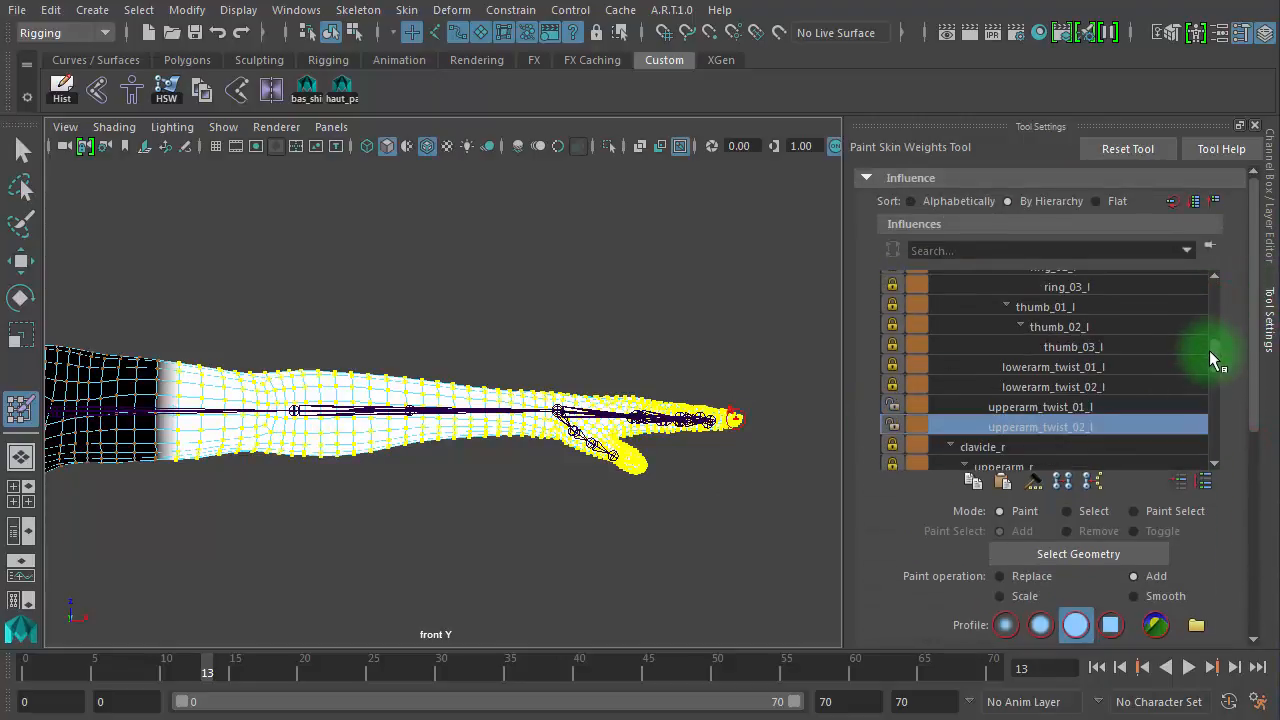
click(22, 148)
alt+right_drag(222, 490, 729, 500)
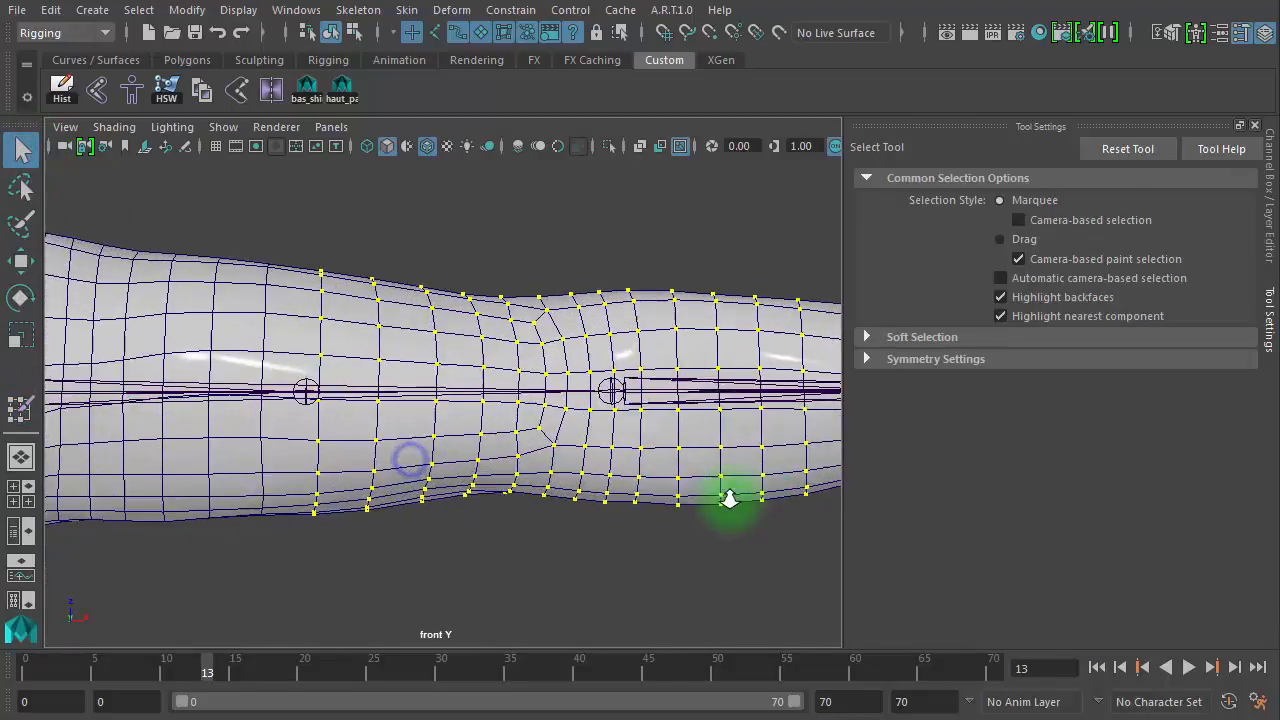
Highlight the edge loops around the upper arm's middle joint to examine their spacing, then return to object selection
right_drag(423, 314, 422, 258)
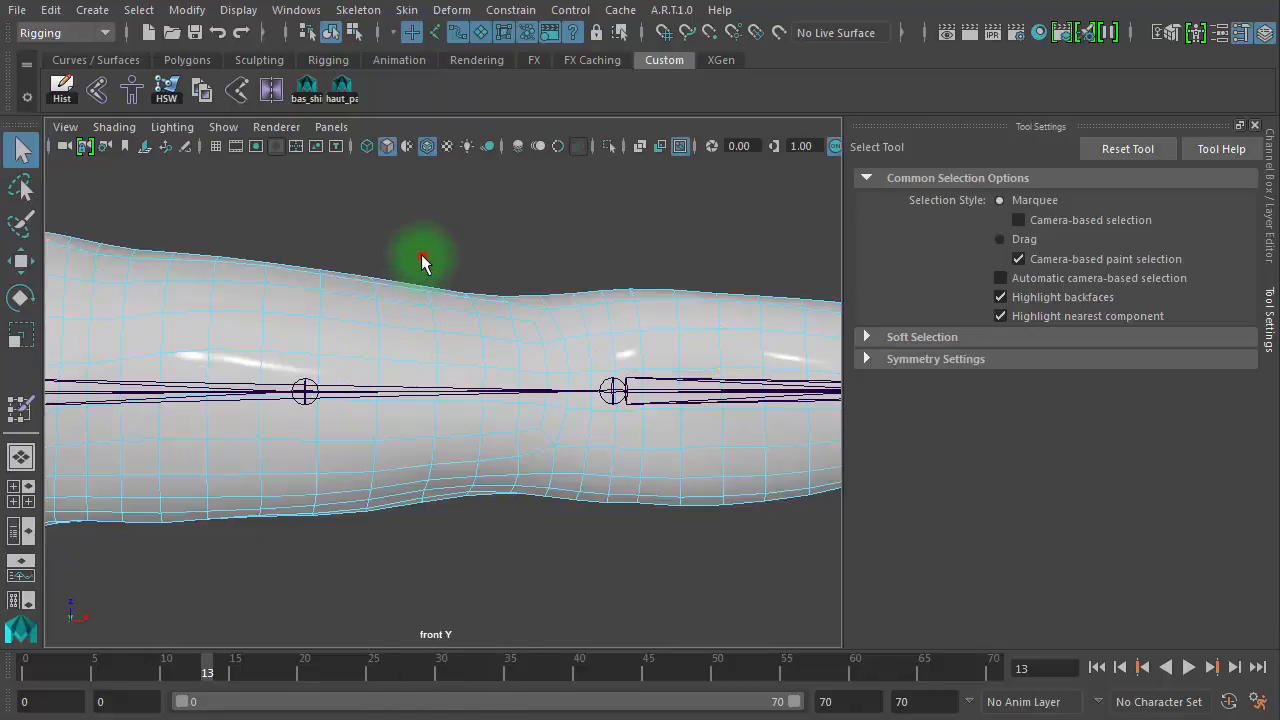
shift+double_click(381, 345)
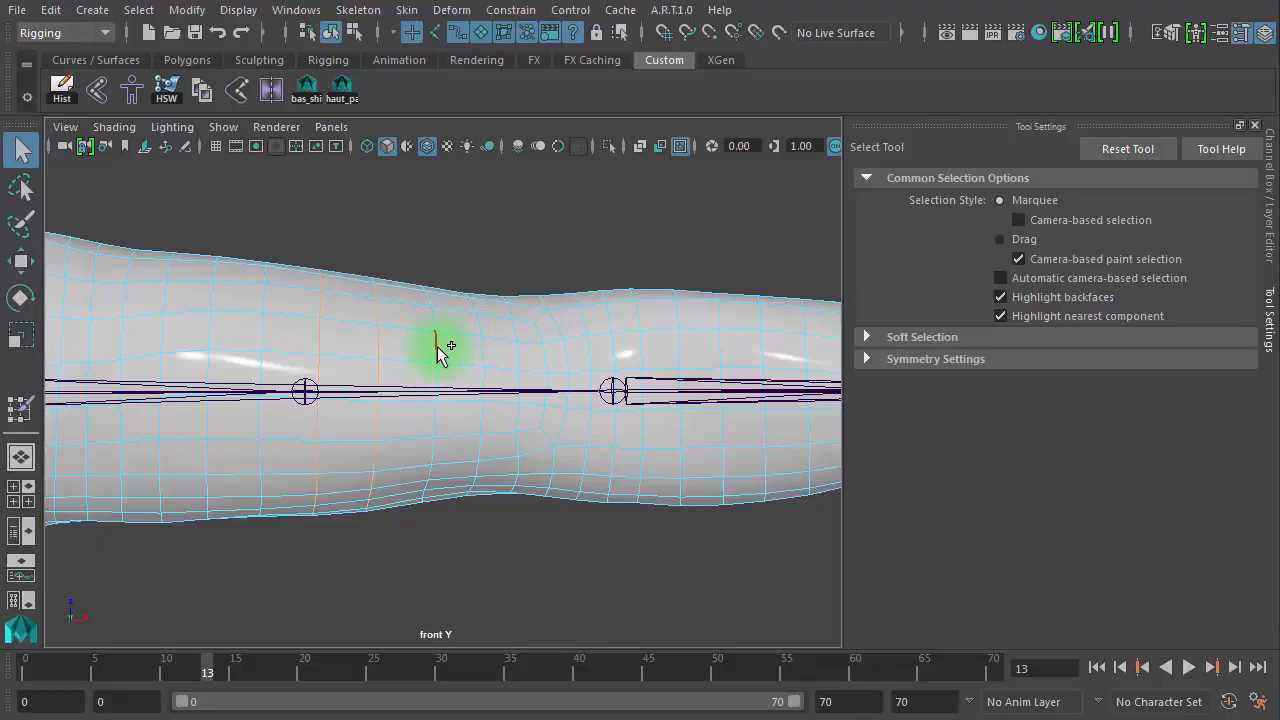
shift+double_click(264, 342)
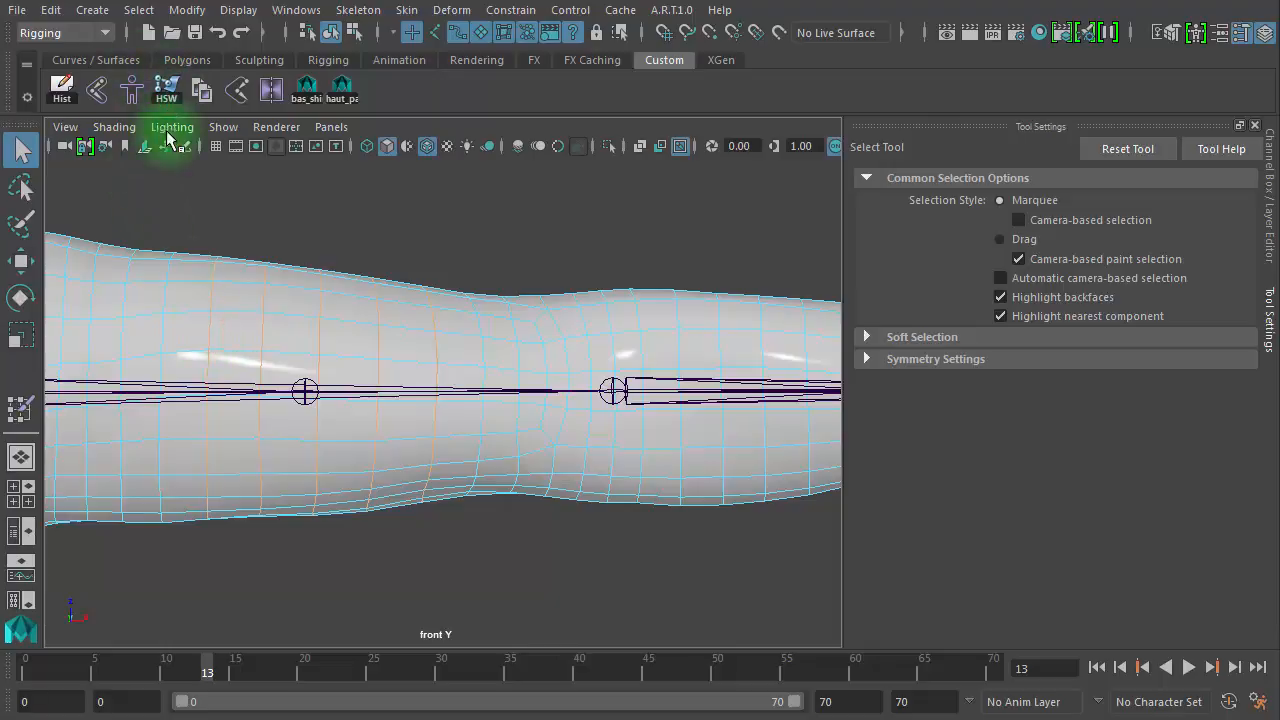
alt+right_drag(571, 577, 77, 200)
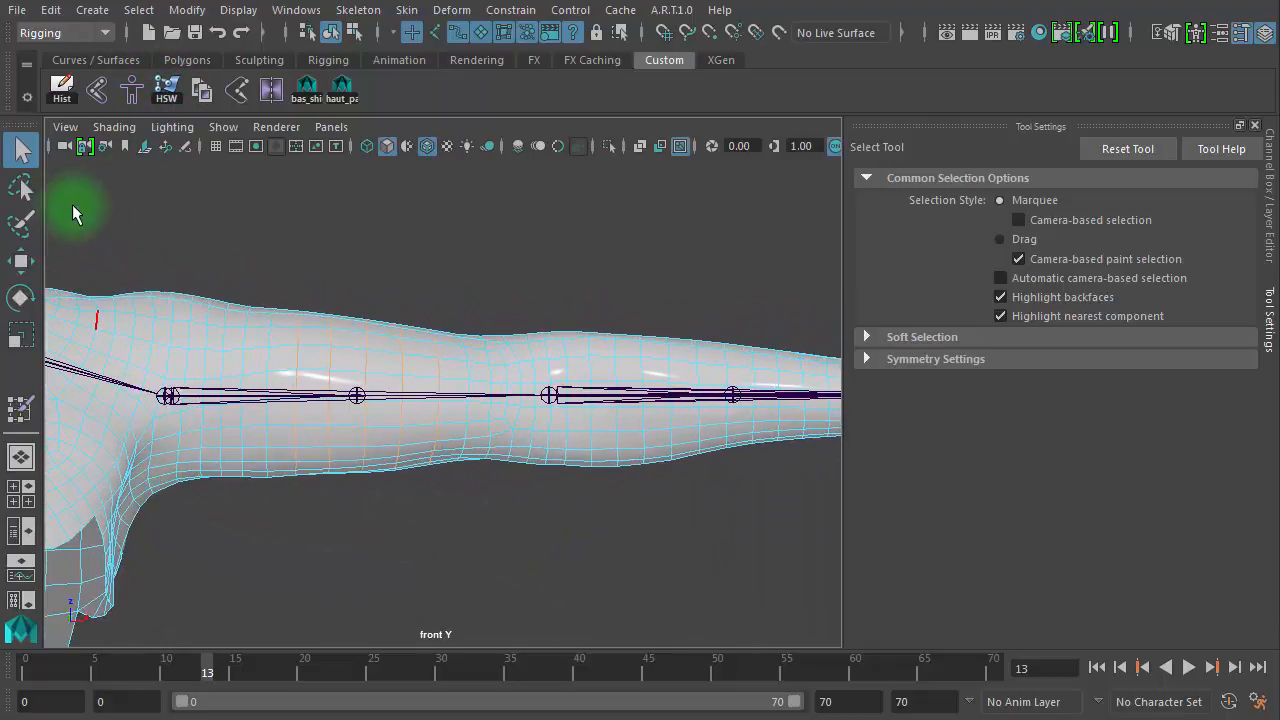
click(362, 257)
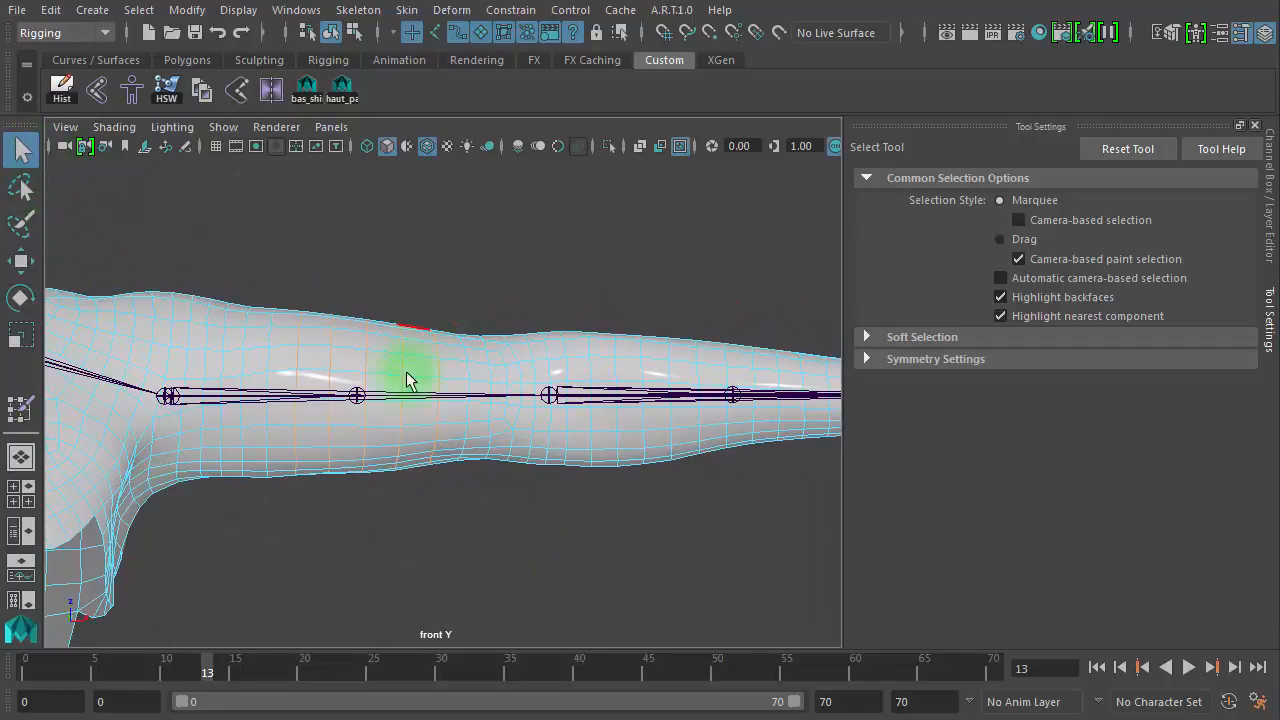
right_drag(231, 332, 361, 302)
click(366, 397)
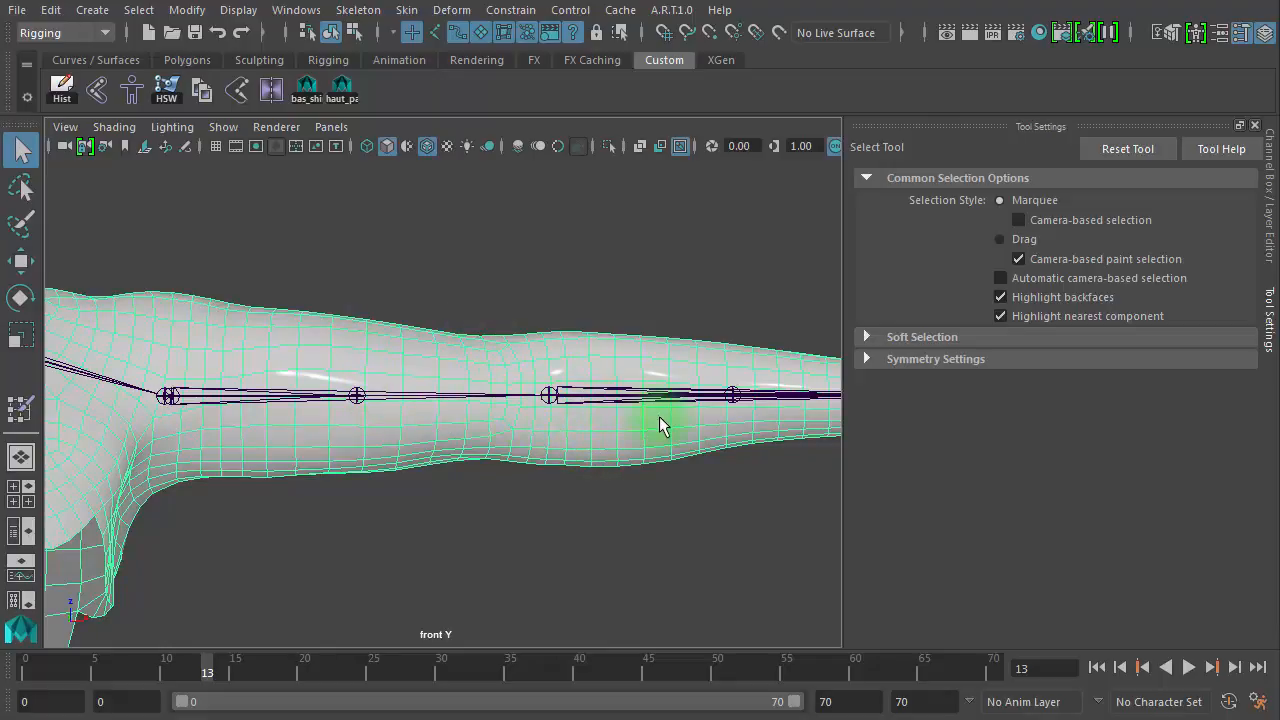
Examine the left arm's joints from the shoulder to the hand and enable joint picking to inspect the upperarm_l chain
alt+middle_drag(659, 416, 354, 400)
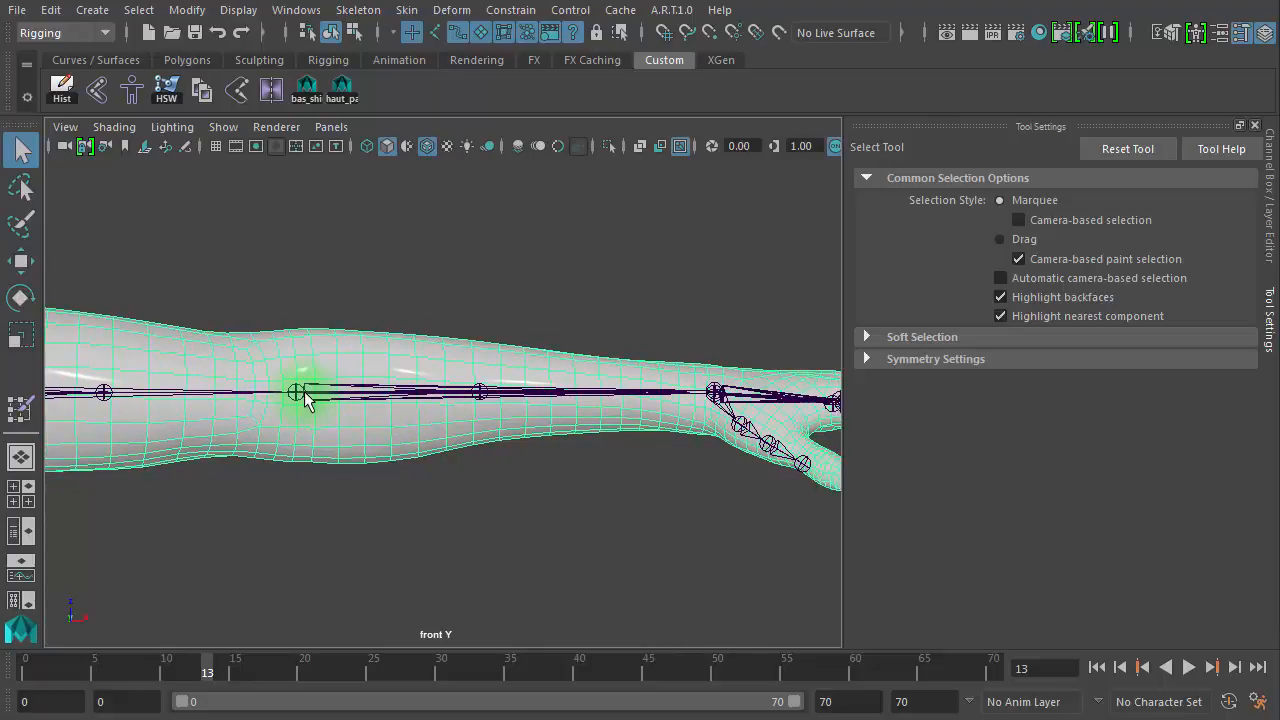
alt+middle_drag(334, 411, 688, 408)
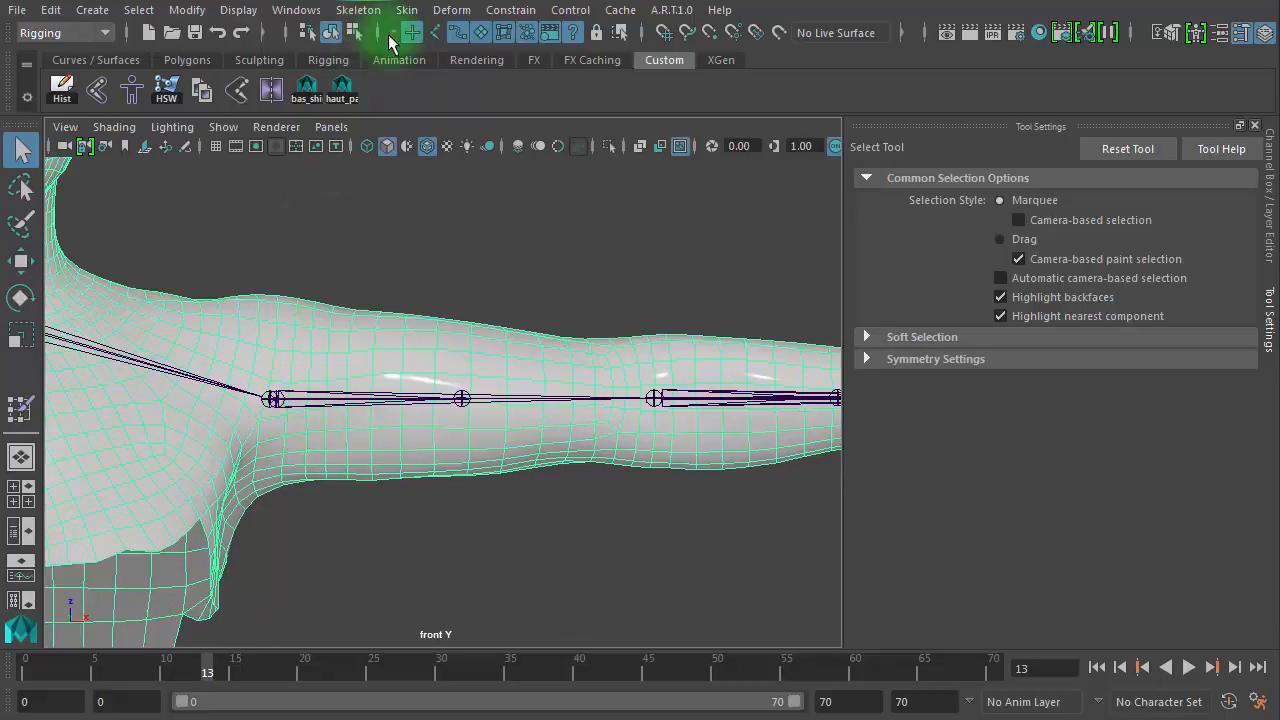
click(435, 34)
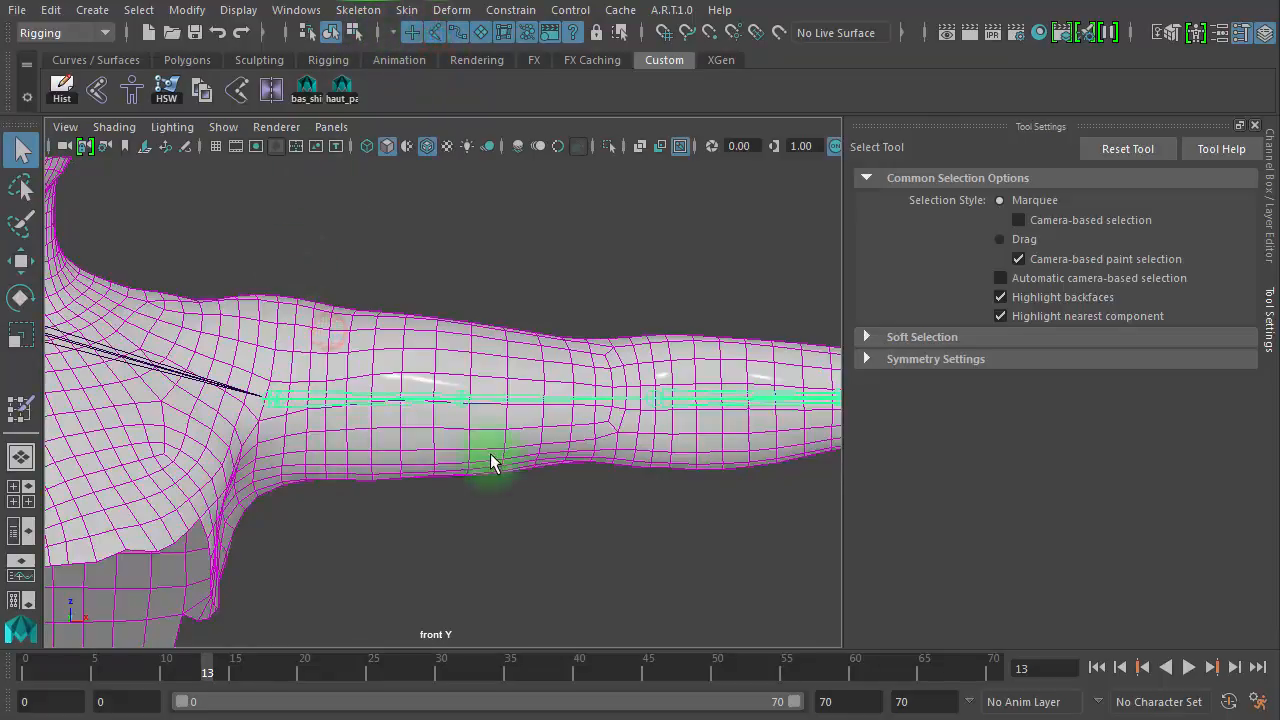
click(543, 471)
Select the ring of faces just above the left elbow and convert the selection to vertices
alt+right_drag(583, 477, 697, 481)
alt+middle_drag(697, 481, 390, 378)
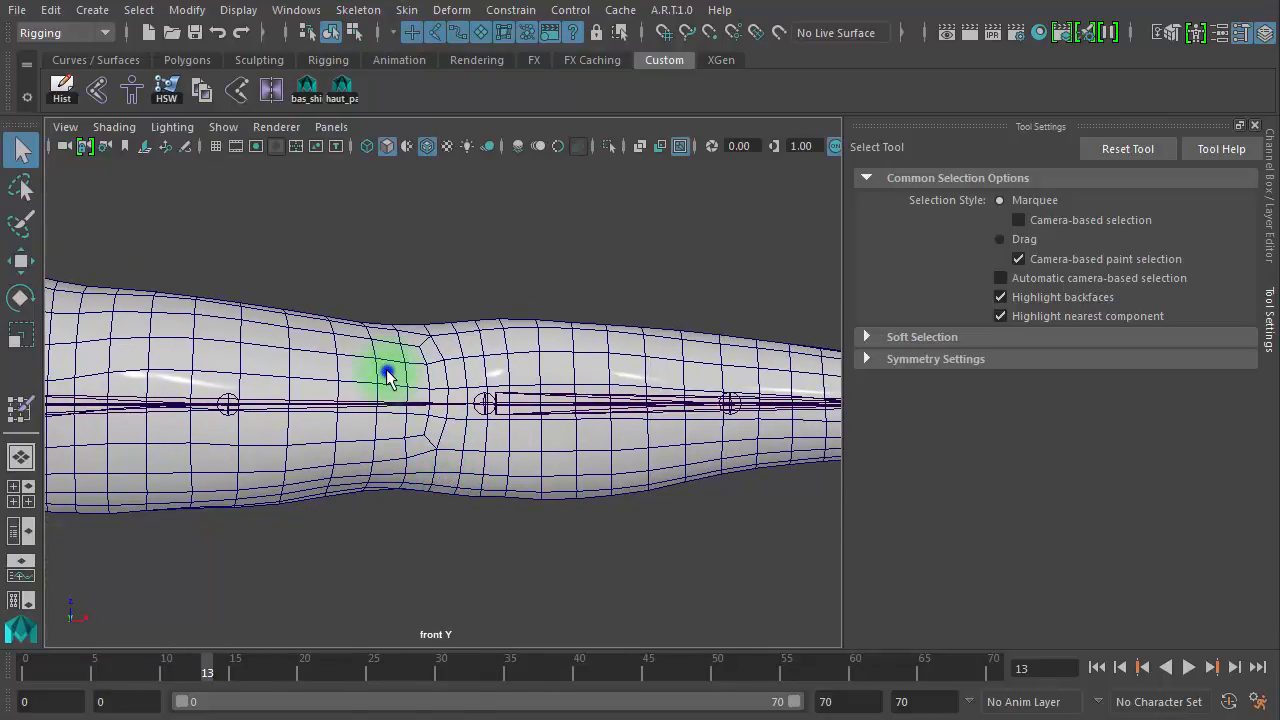
right_drag(388, 376, 406, 423)
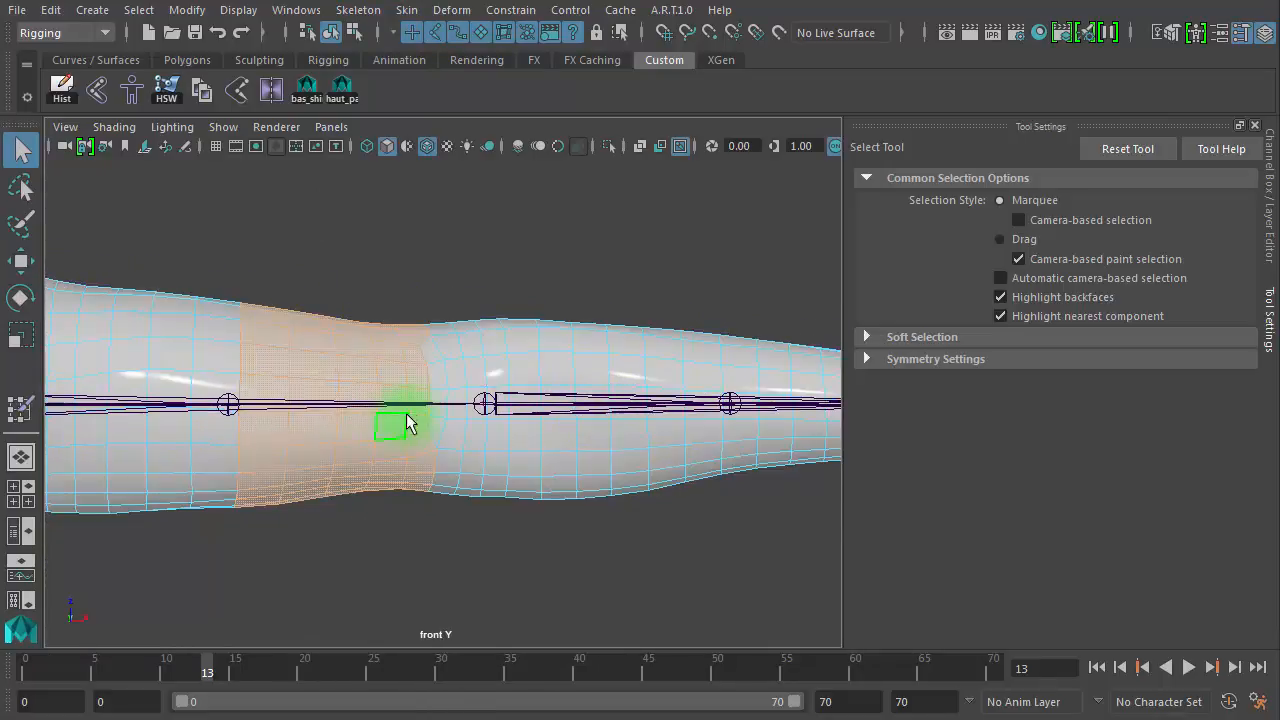
click(457, 297)
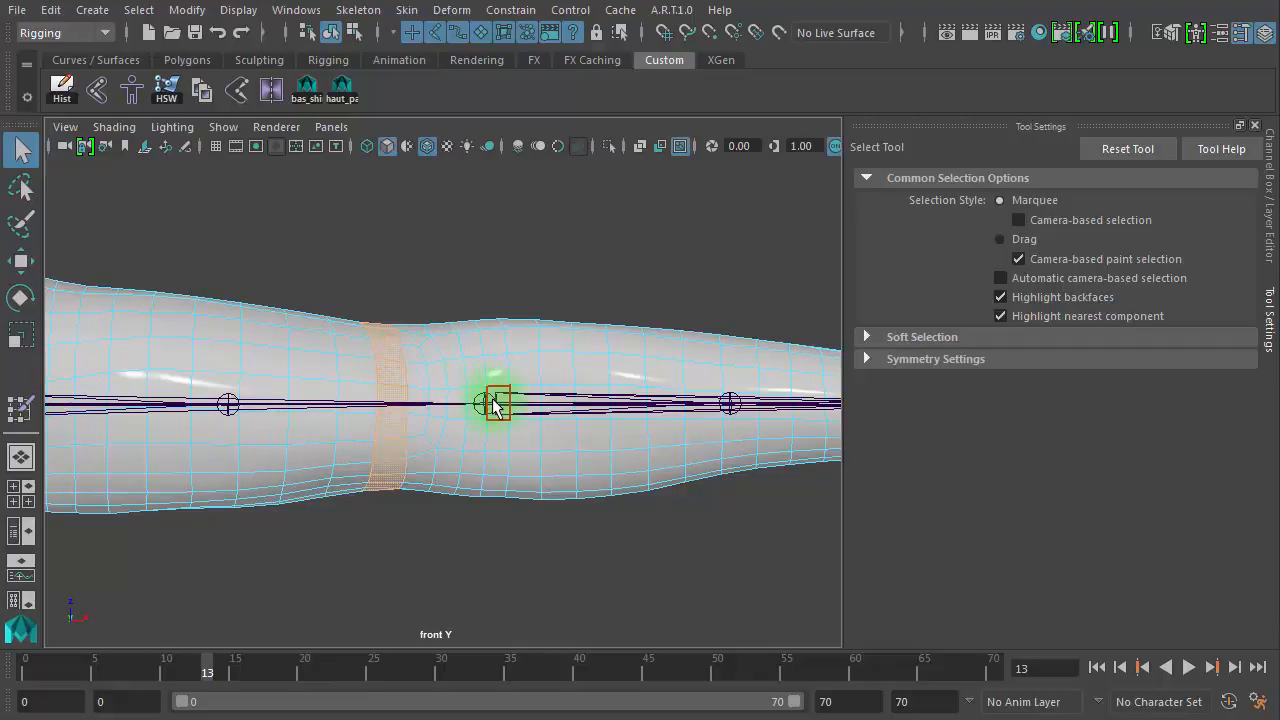
key(ctrl+F9)
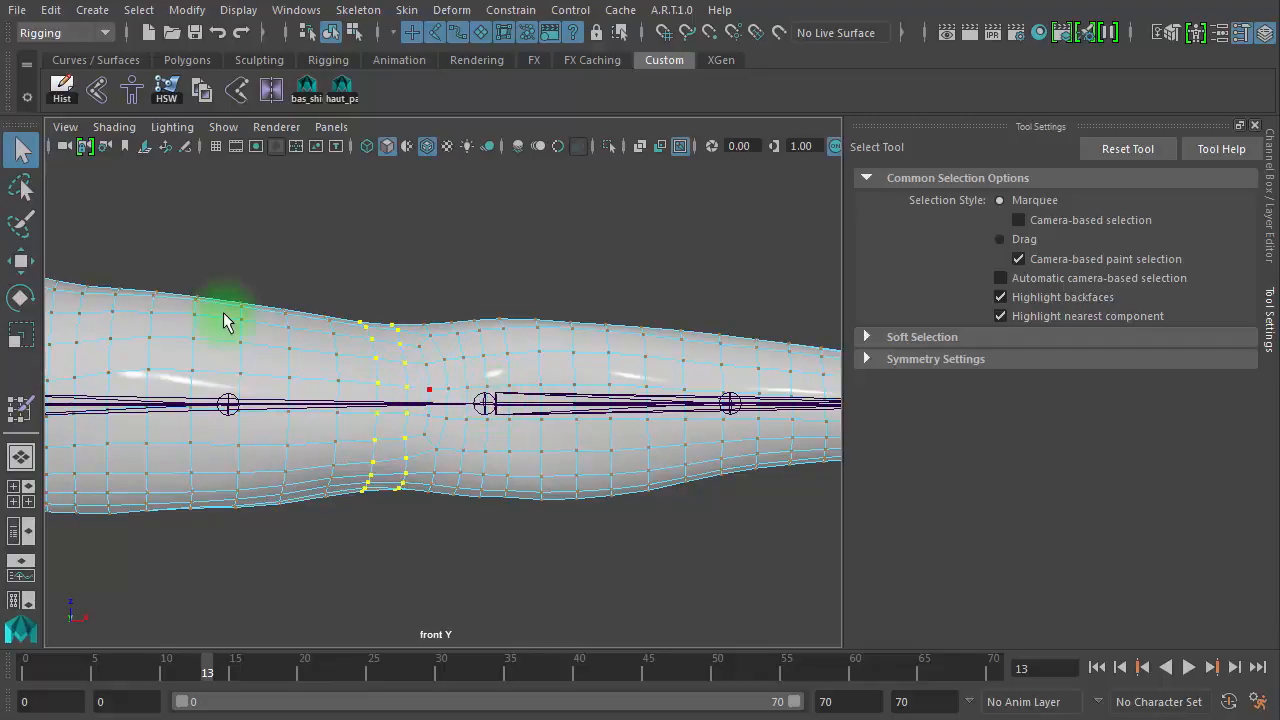
Disable joint picking and add all vertices from the elbow ring to the fingertips to the selection with the Lasso tool
click(436, 35)
alt+right_drag(557, 376, 23, 297)
alt+right_drag(609, 443, 351, 391)
alt+middle_drag(351, 391, 183, 384)
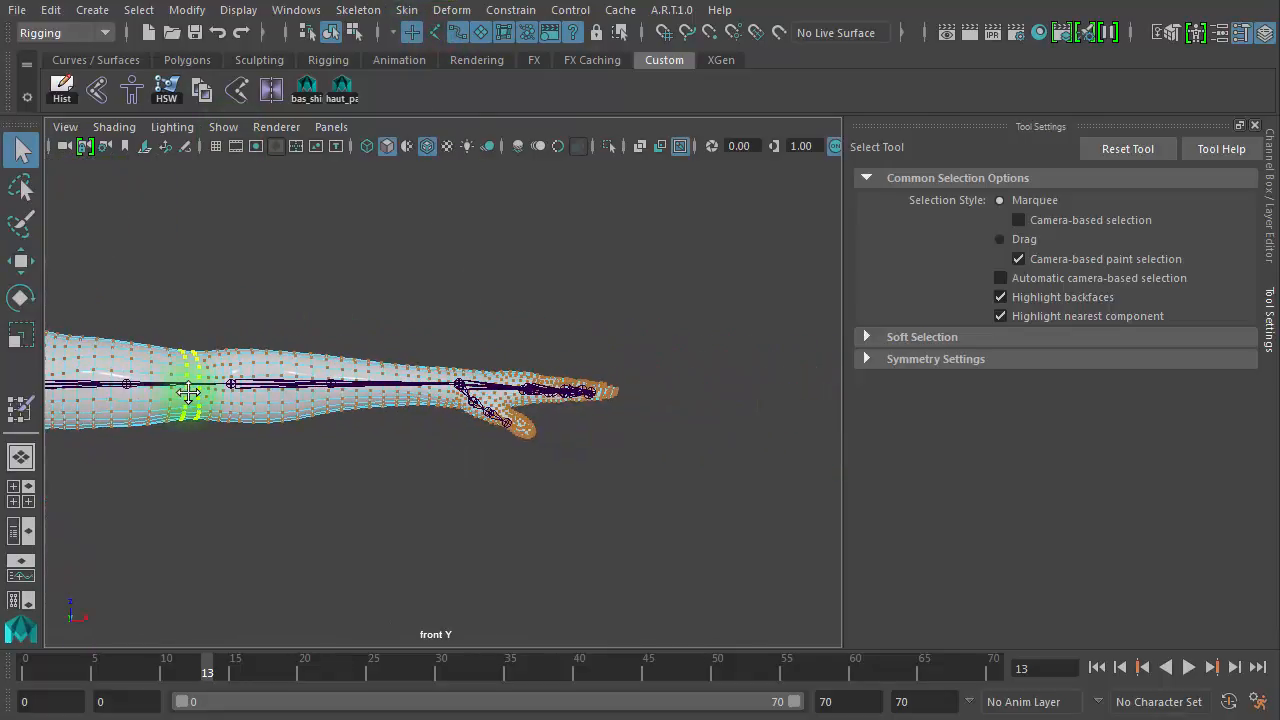
click(24, 184)
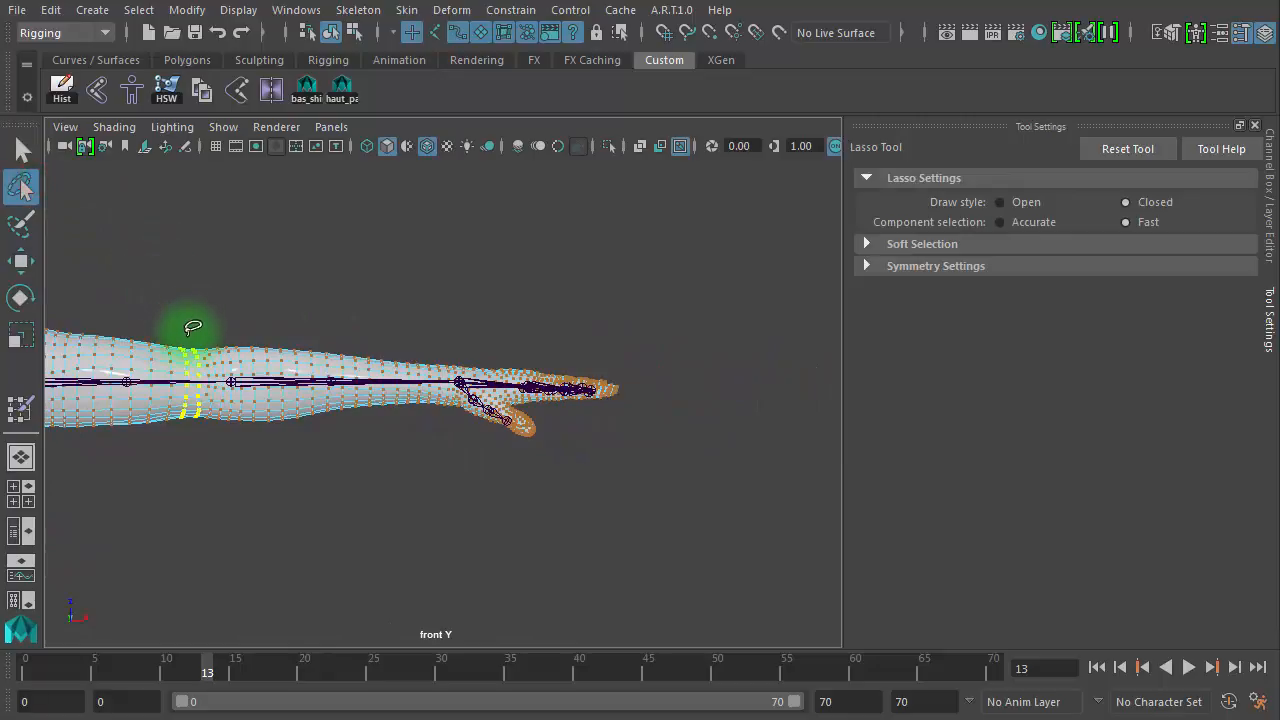
mouse_move(191, 344)
mouse_down()
mouse_move(466, 282)
mouse_move(709, 491)
mouse_move(331, 514)
mouse_move(195, 432)
mouse_up()
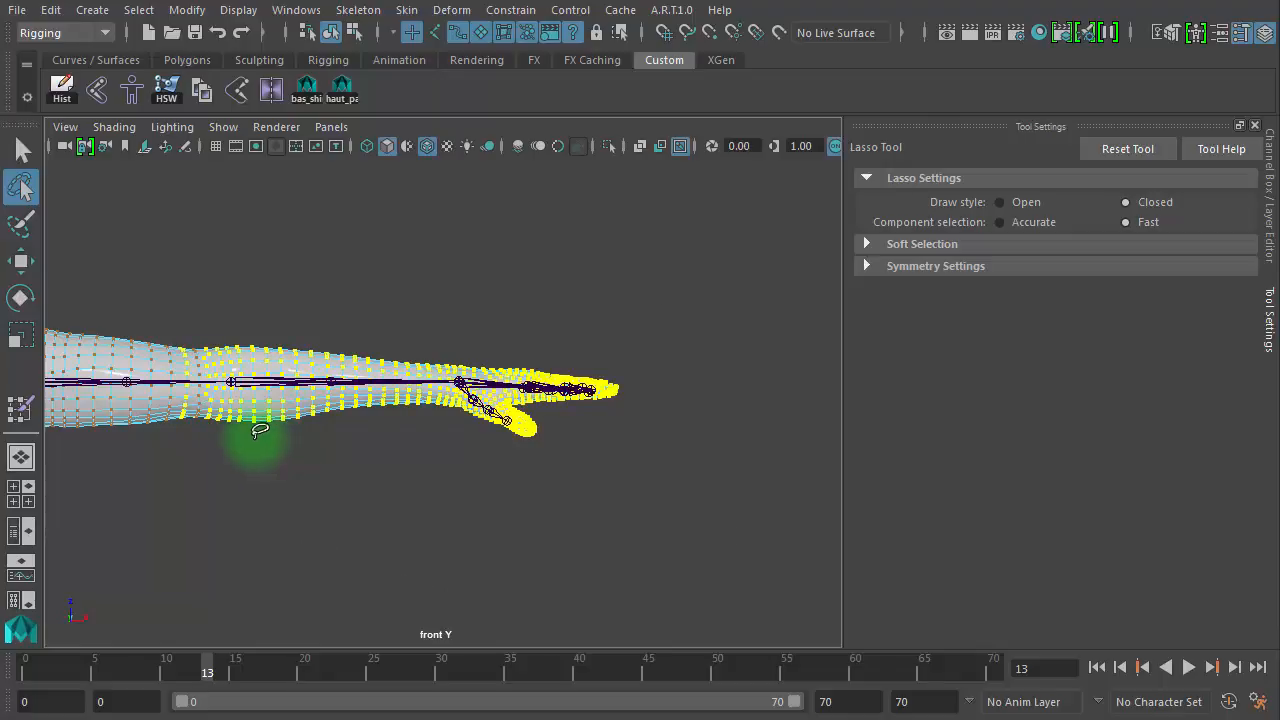
key(ctrl+z)
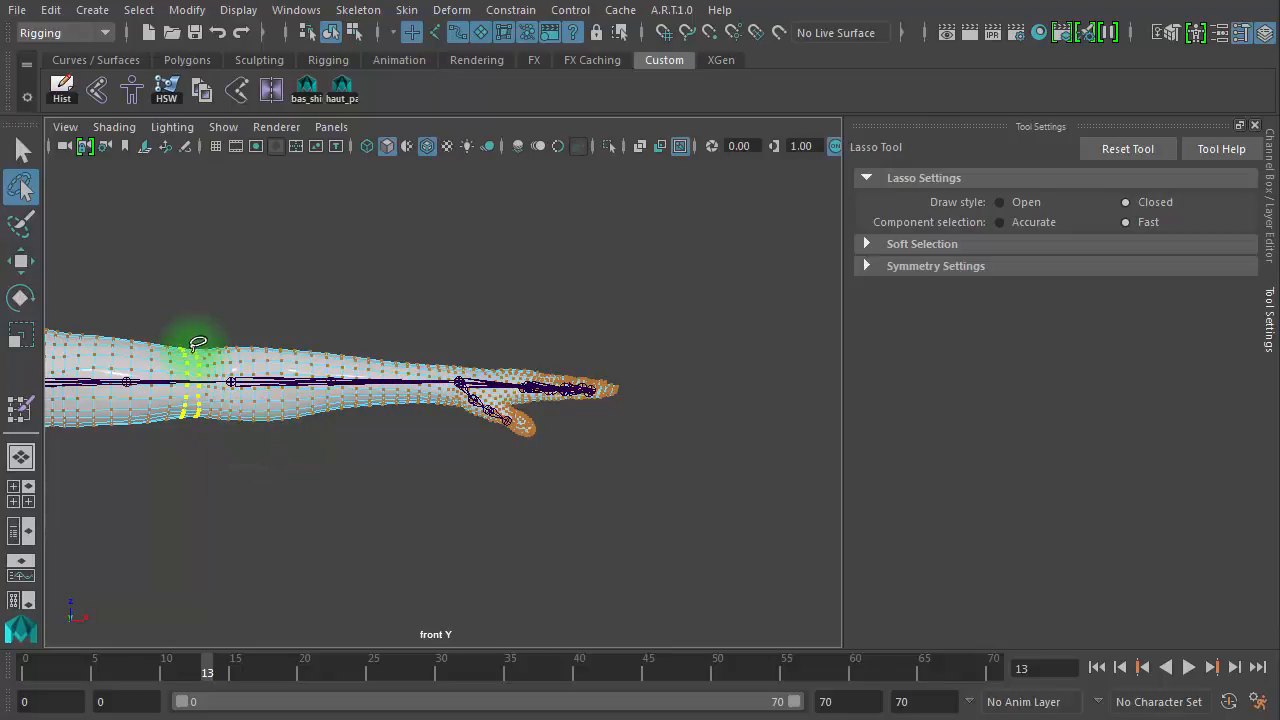
mouse_move(200, 338)
mouse_down()
mouse_move(586, 289)
mouse_move(523, 517)
mouse_move(209, 451)
mouse_move(194, 421)
mouse_up()
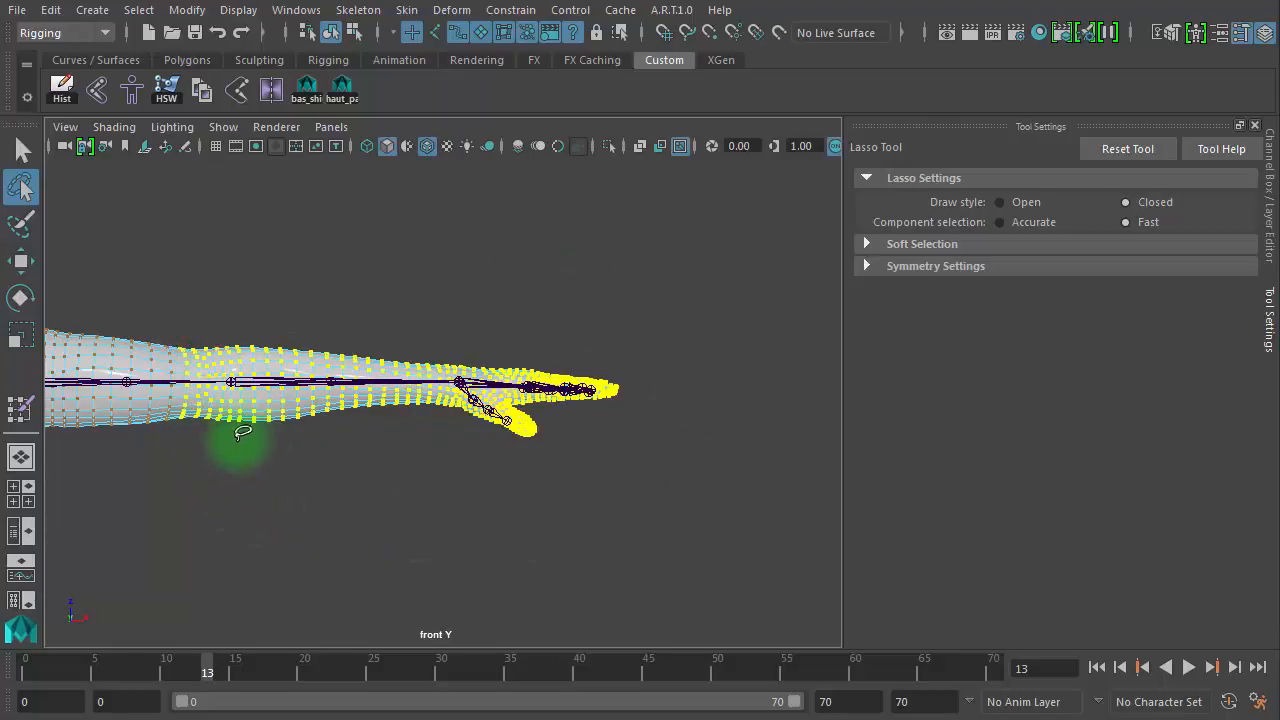
Unlock the upperarm_l influence and flood its weight onto the selected forearm and hand vertices with Add at value 1, then clear the selection
click(21, 408)
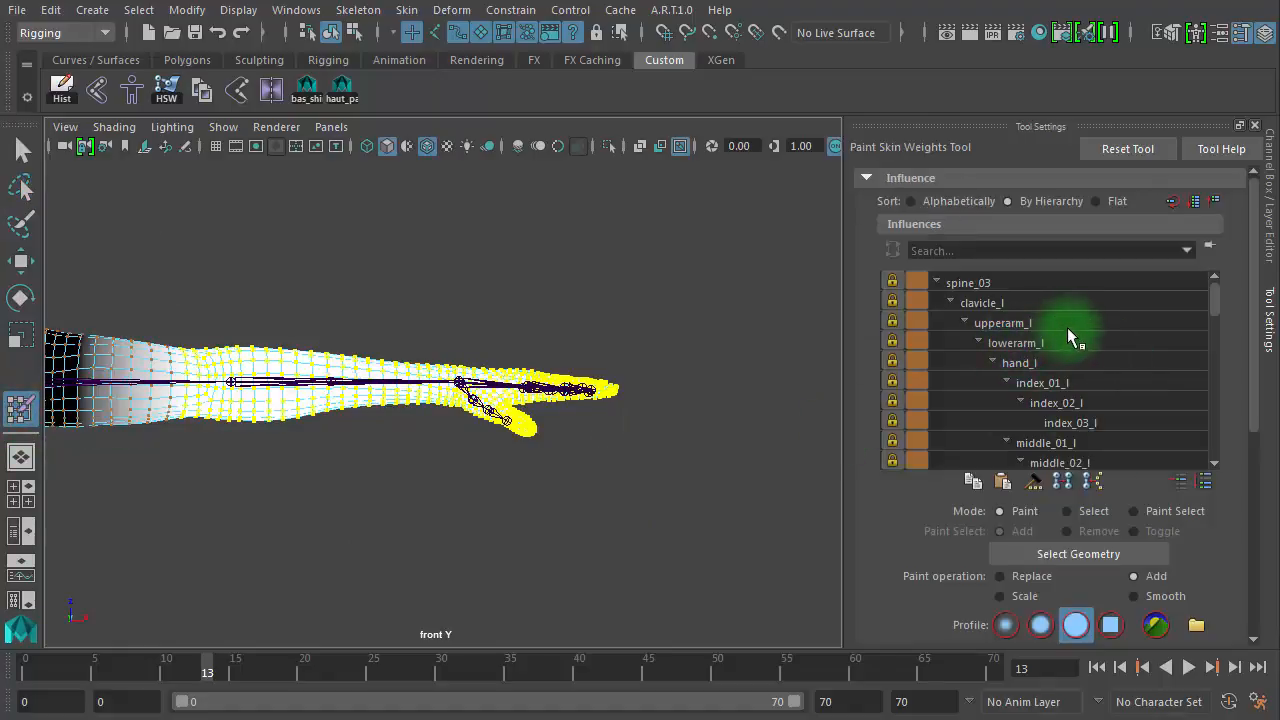
click(1069, 324)
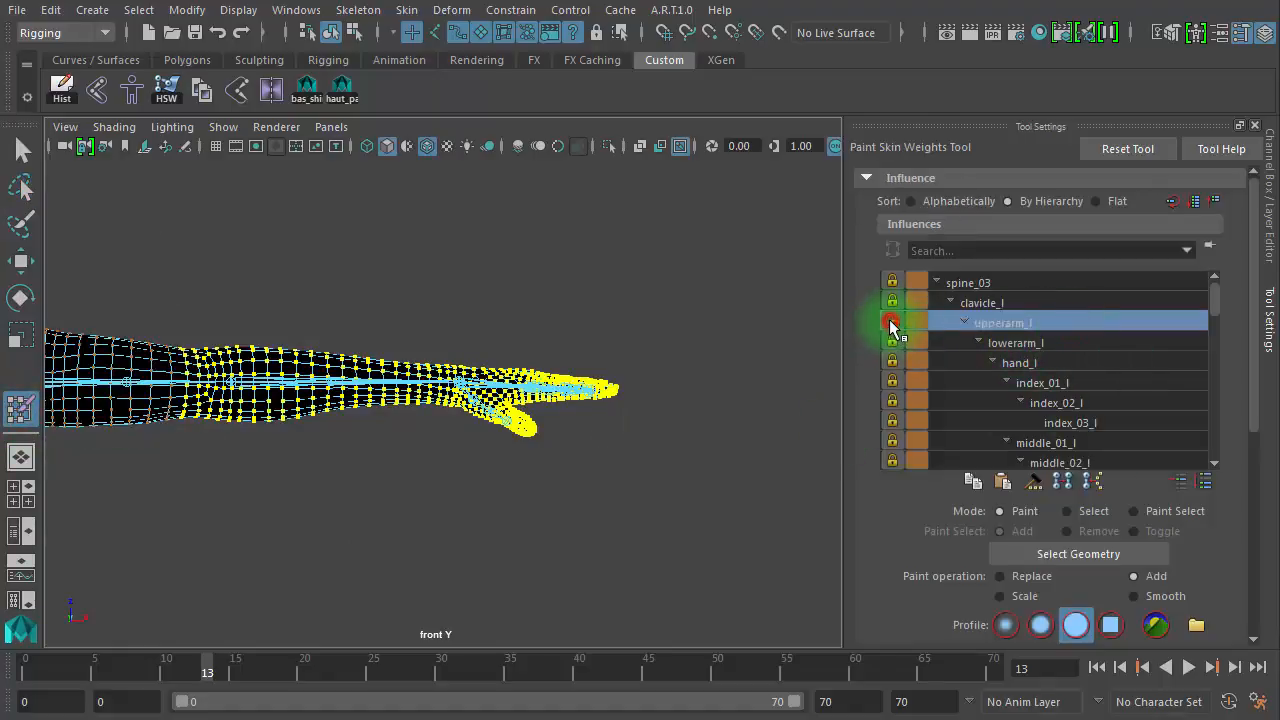
mouse_move(1215, 300)
mouse_down()
mouse_move(1222, 386)
mouse_move(1220, 293)
mouse_up()
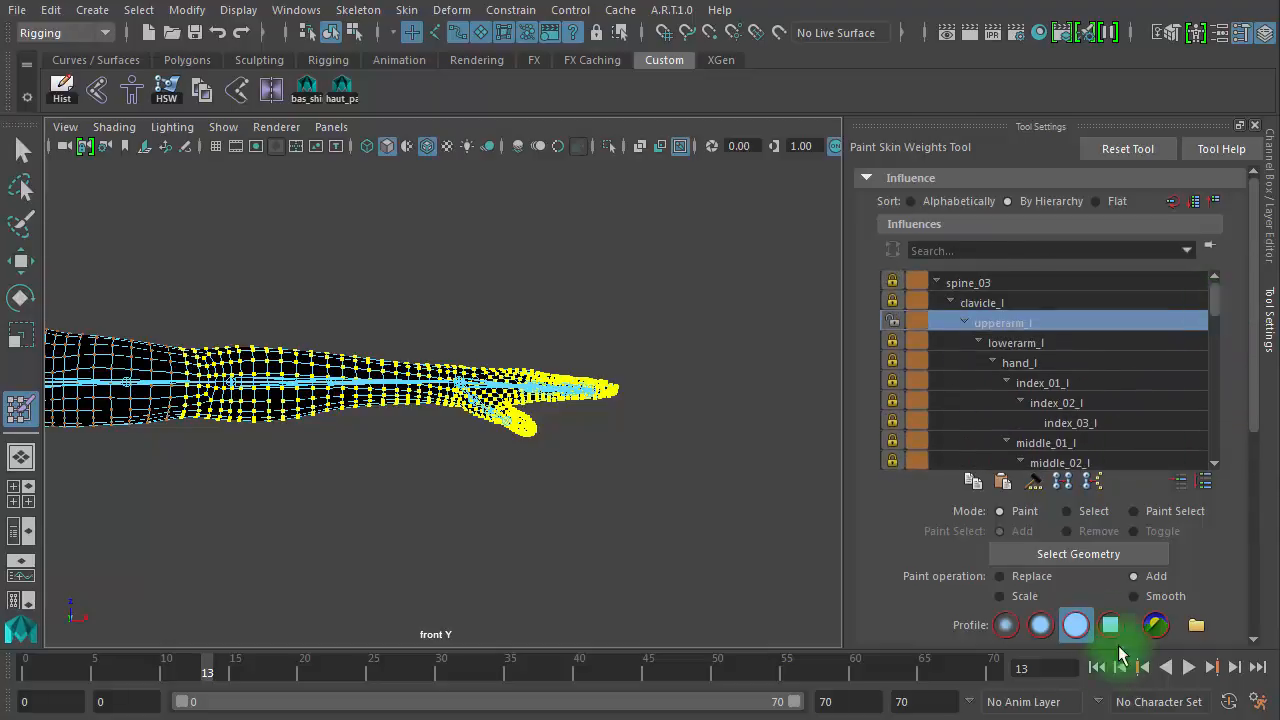
drag(1255, 403, 1257, 531)
click(1108, 515)
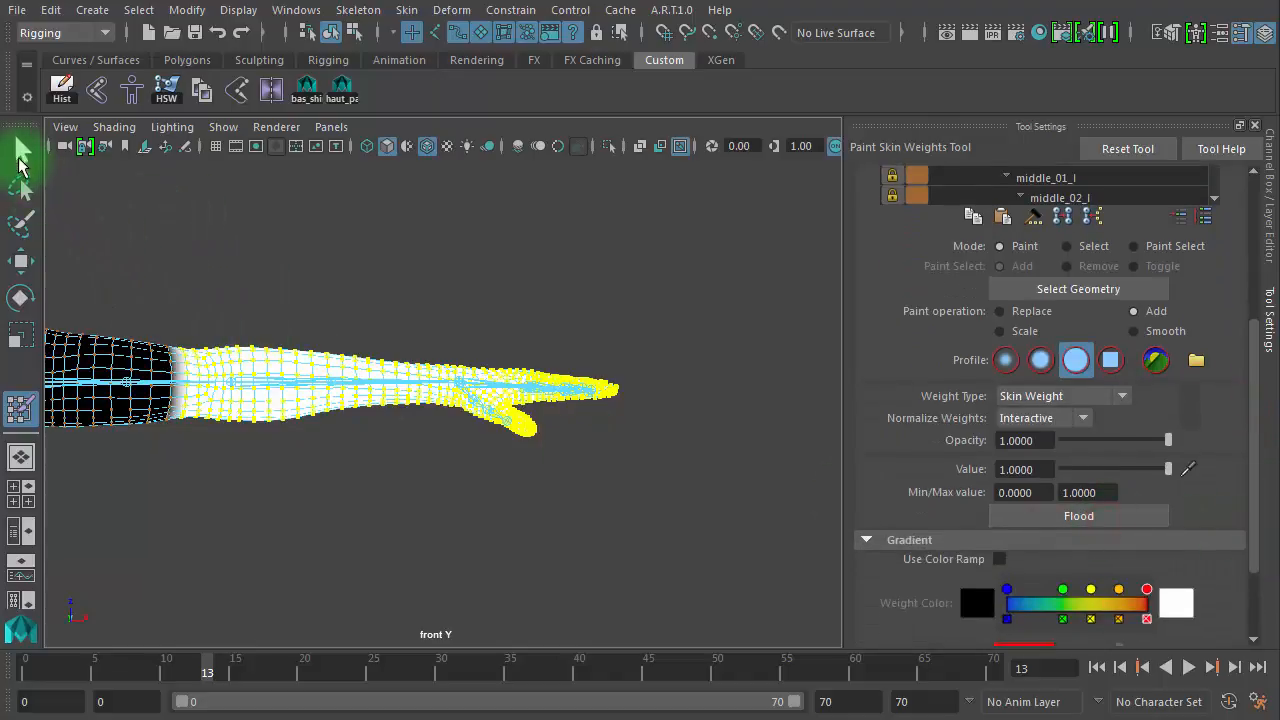
click(20, 152)
click(276, 487)
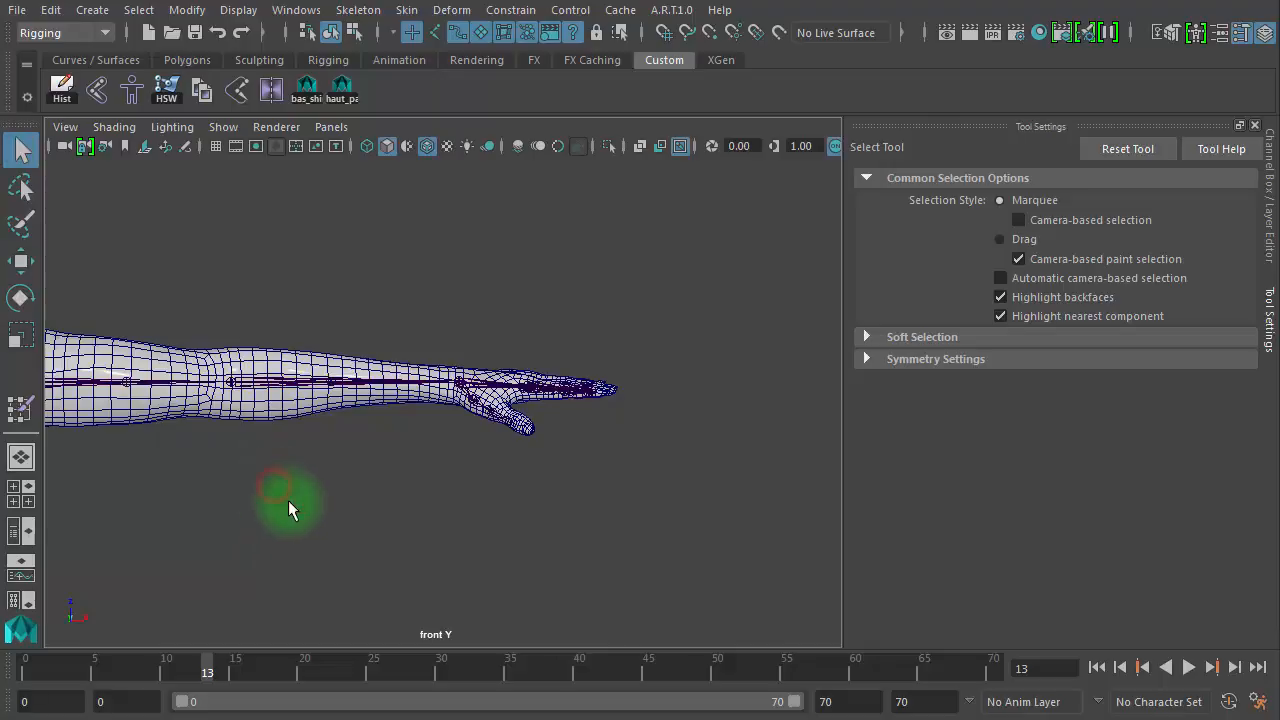
Select the upperarm_l joint, try a twisting rotation, and set its Rotate X to -90
alt+right_drag(192, 436, 452, 428)
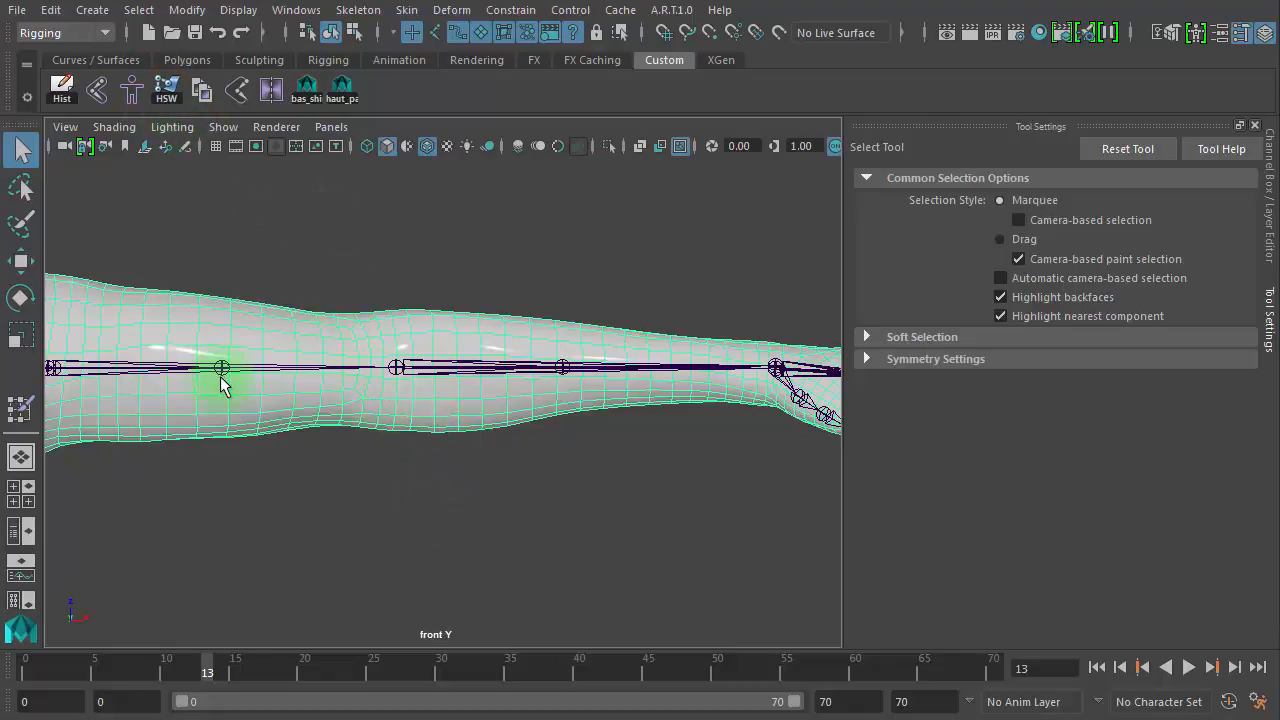
alt+right_drag(410, 418, 371, 363)
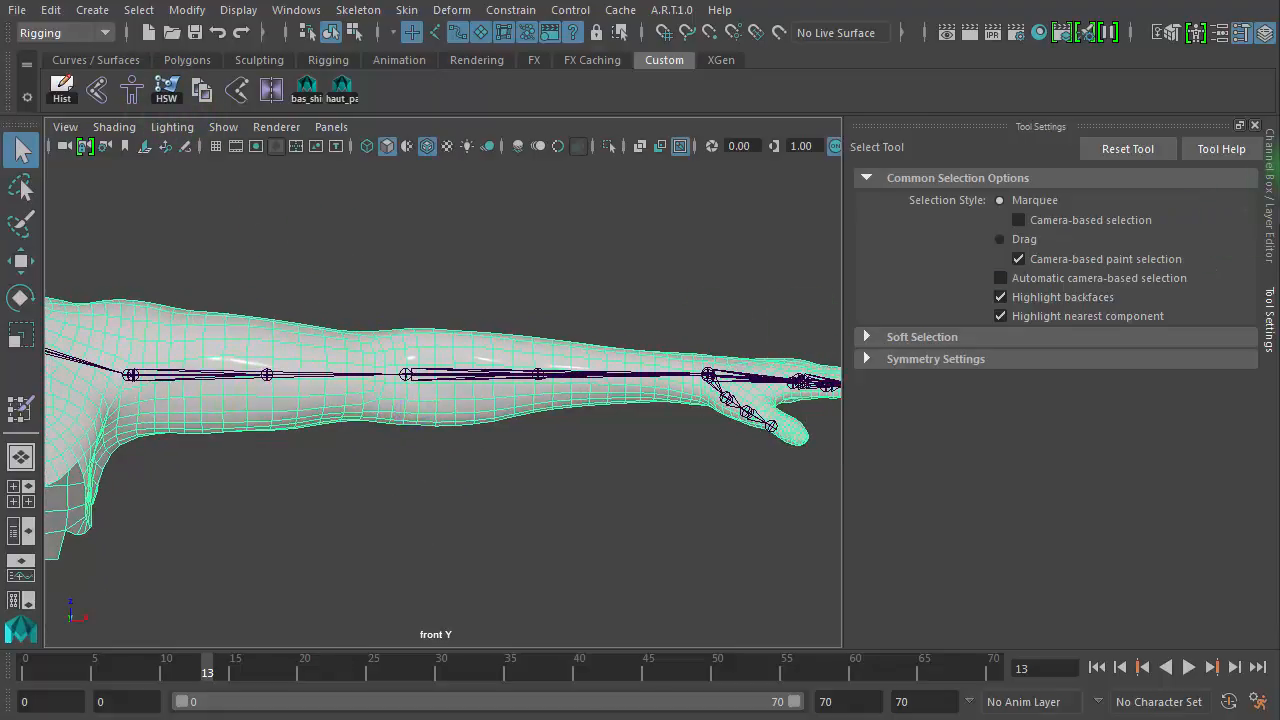
click(1268, 185)
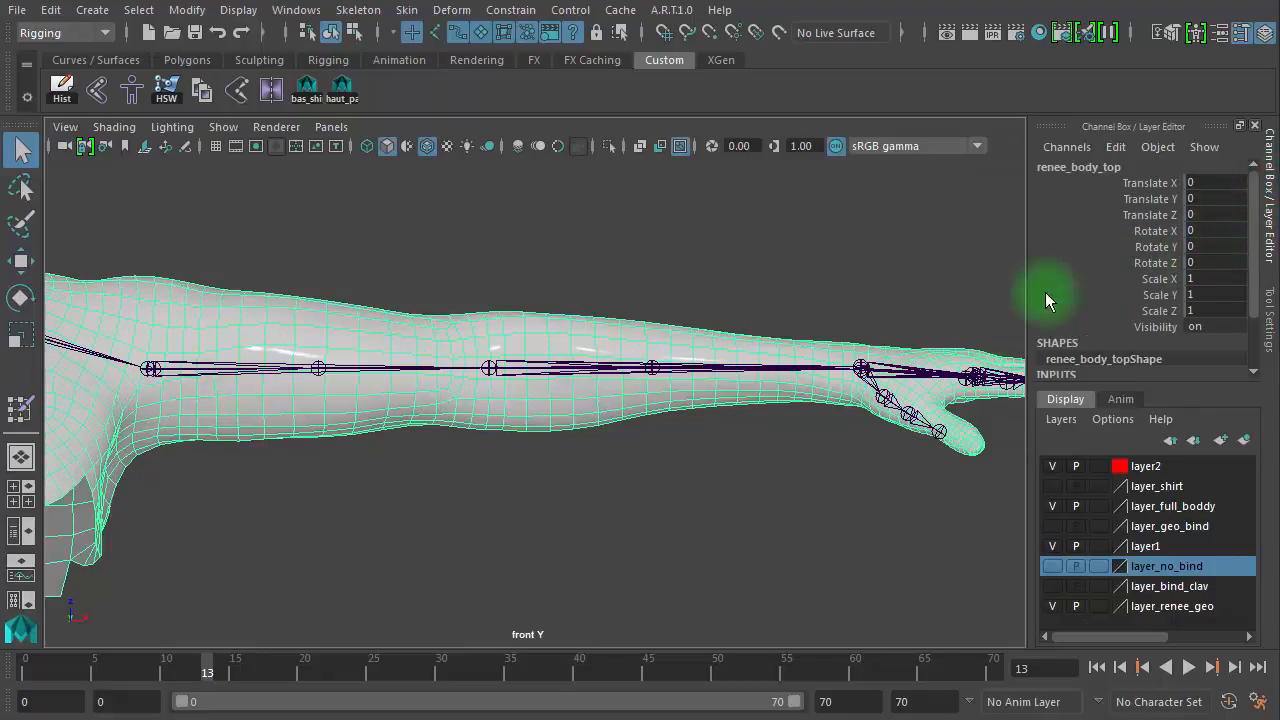
click(210, 334)
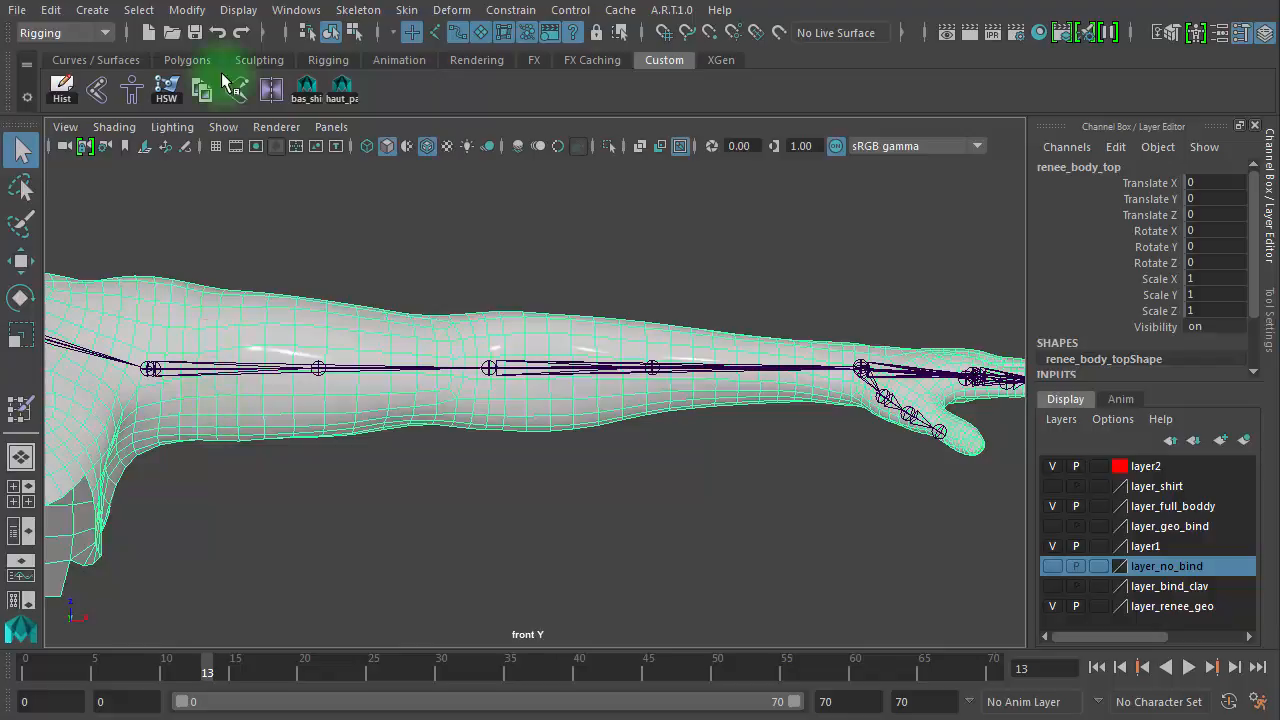
click(257, 380)
key(e)
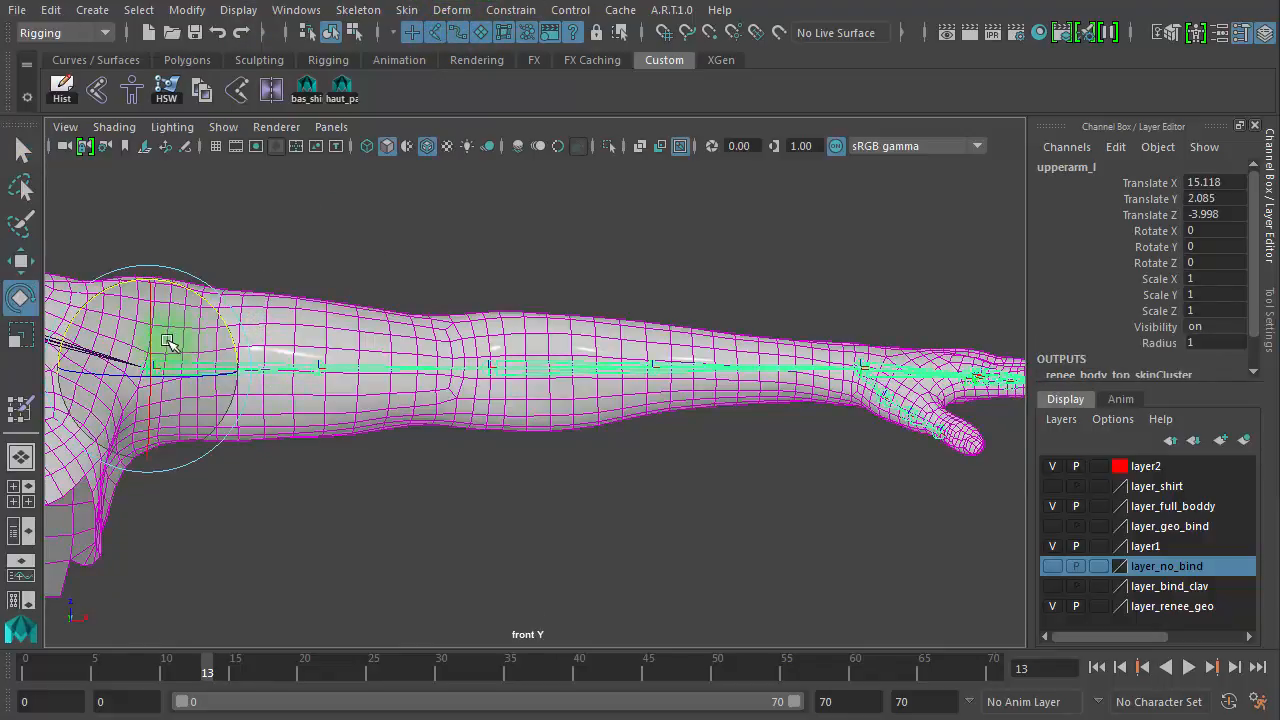
drag(149, 343, 163, 266)
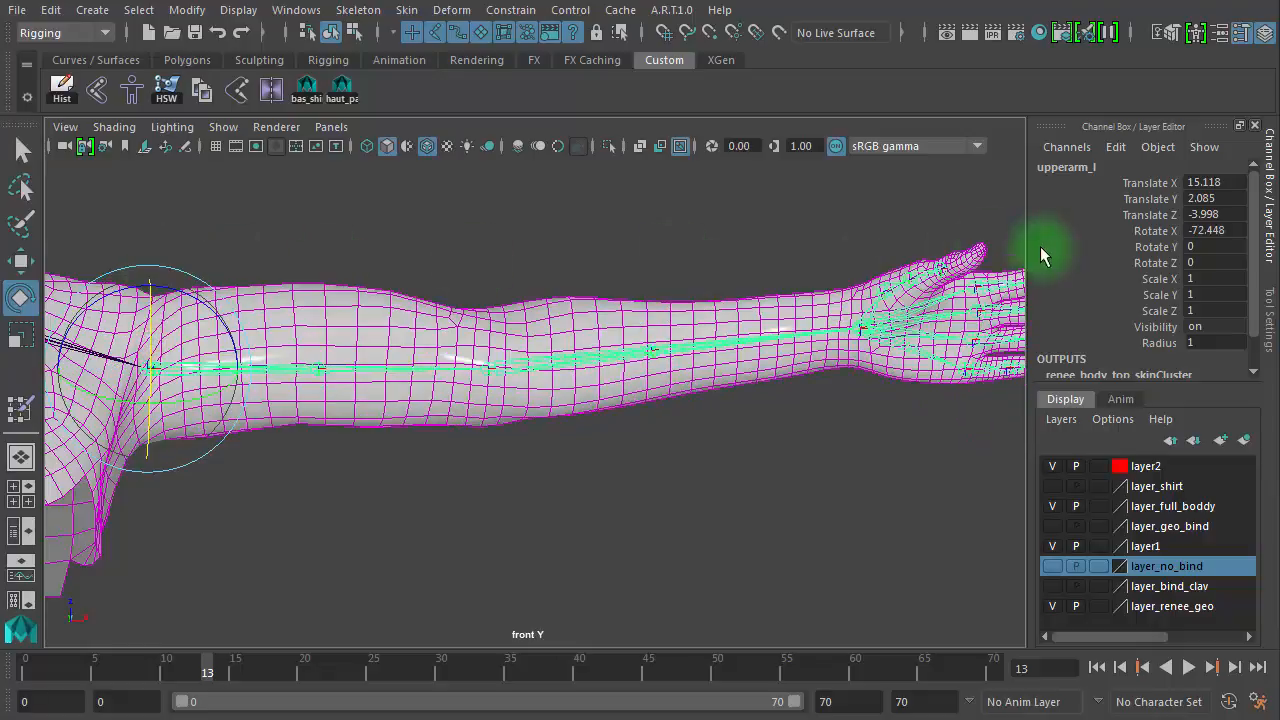
double_click(1220, 231)
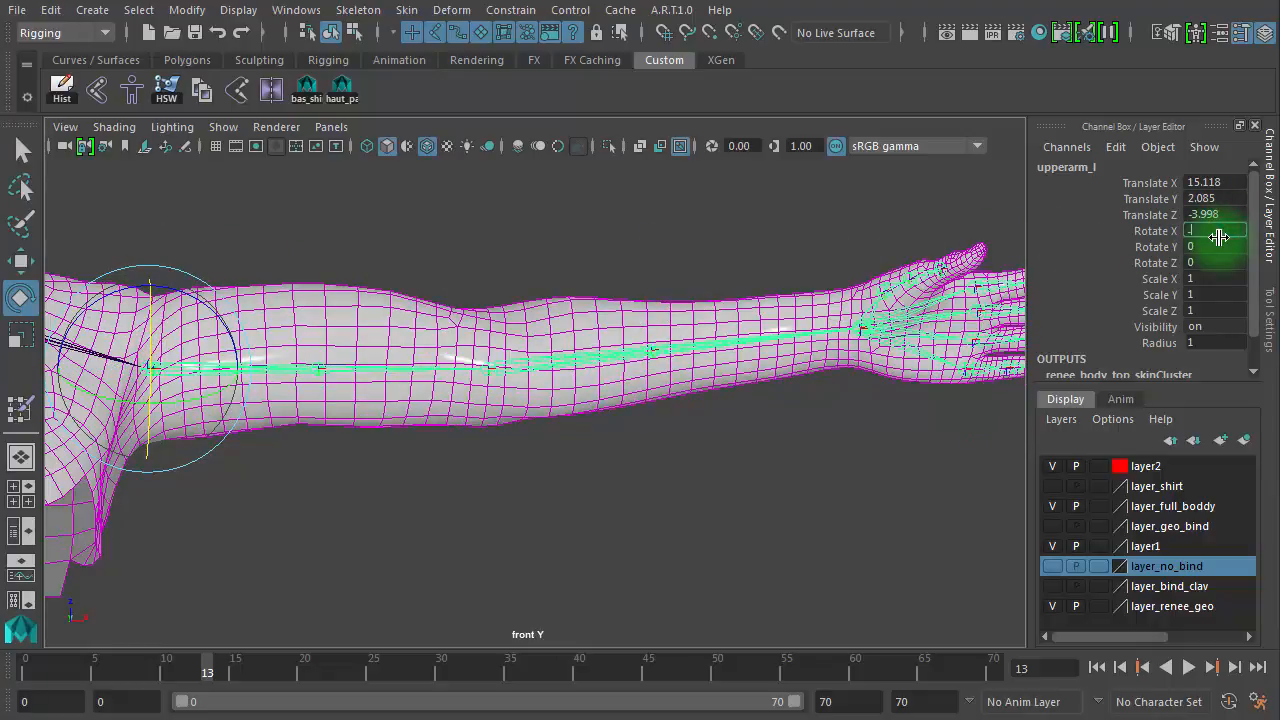
text(-90)
key(Return)
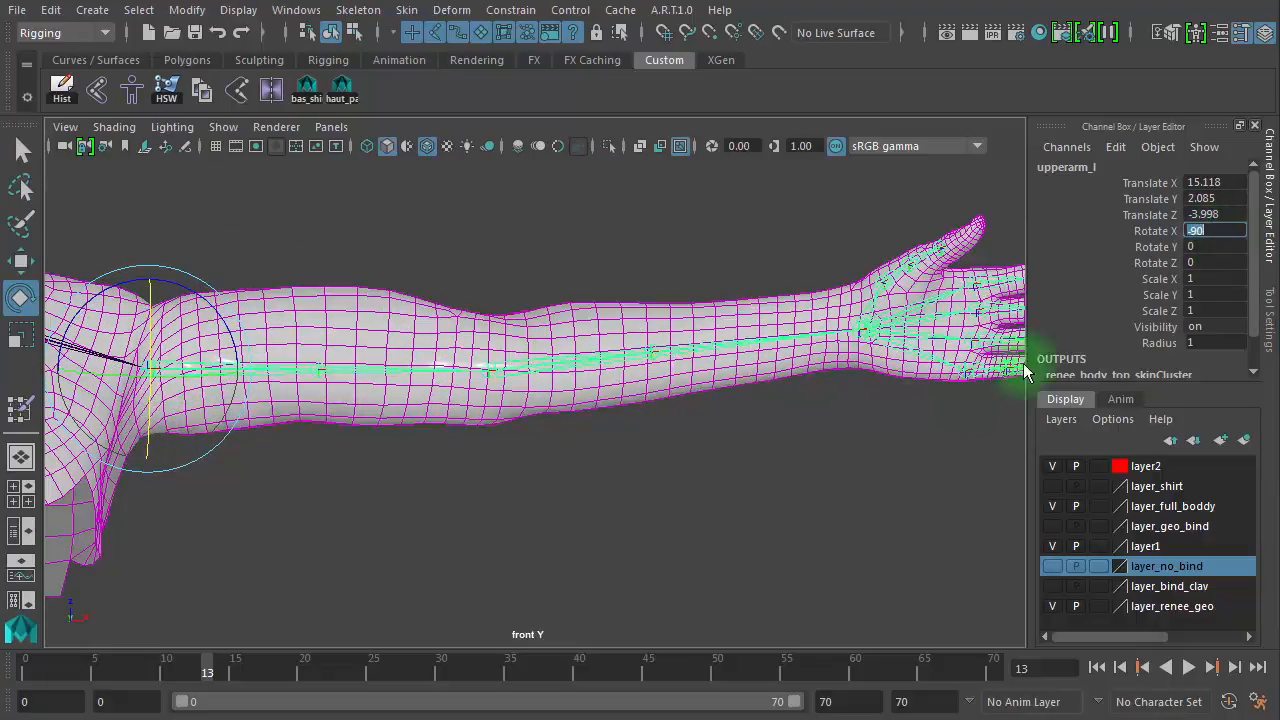
Select the upperarm_twist_01_l joint, set its Rotate X to 76.5, and clear the selection
click(407, 516)
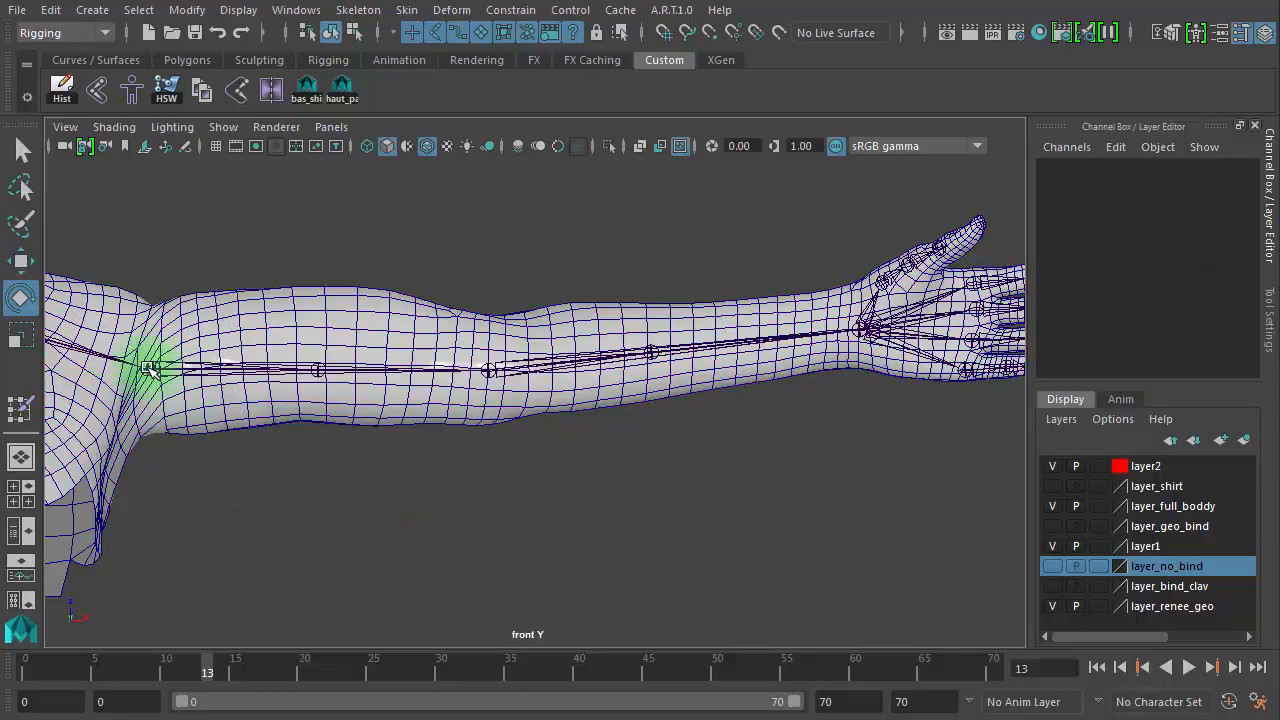
click(157, 372)
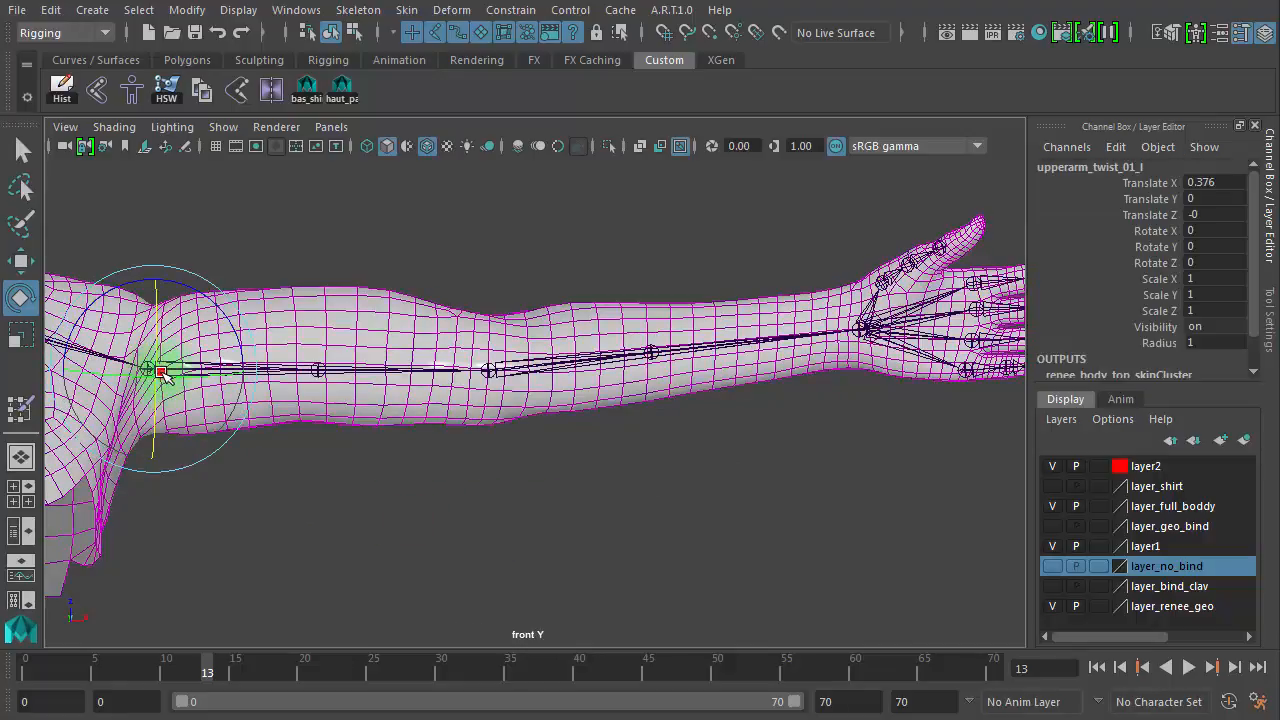
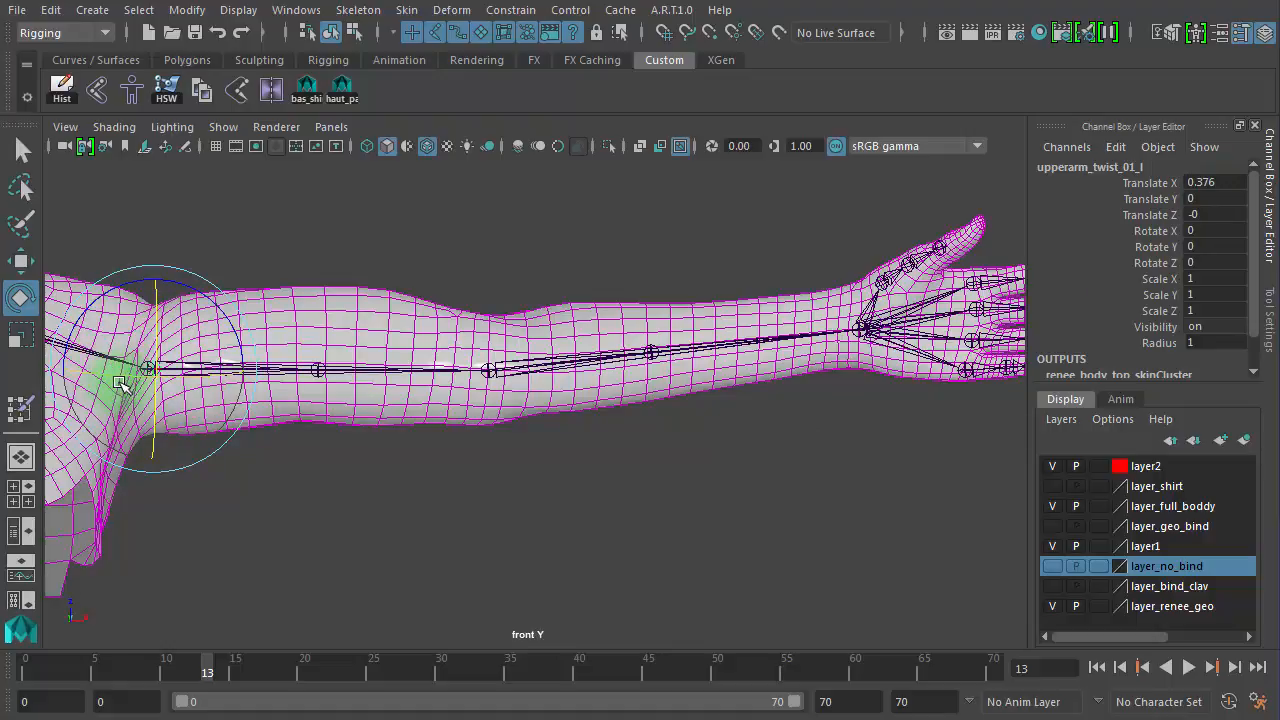
click(1211, 231)
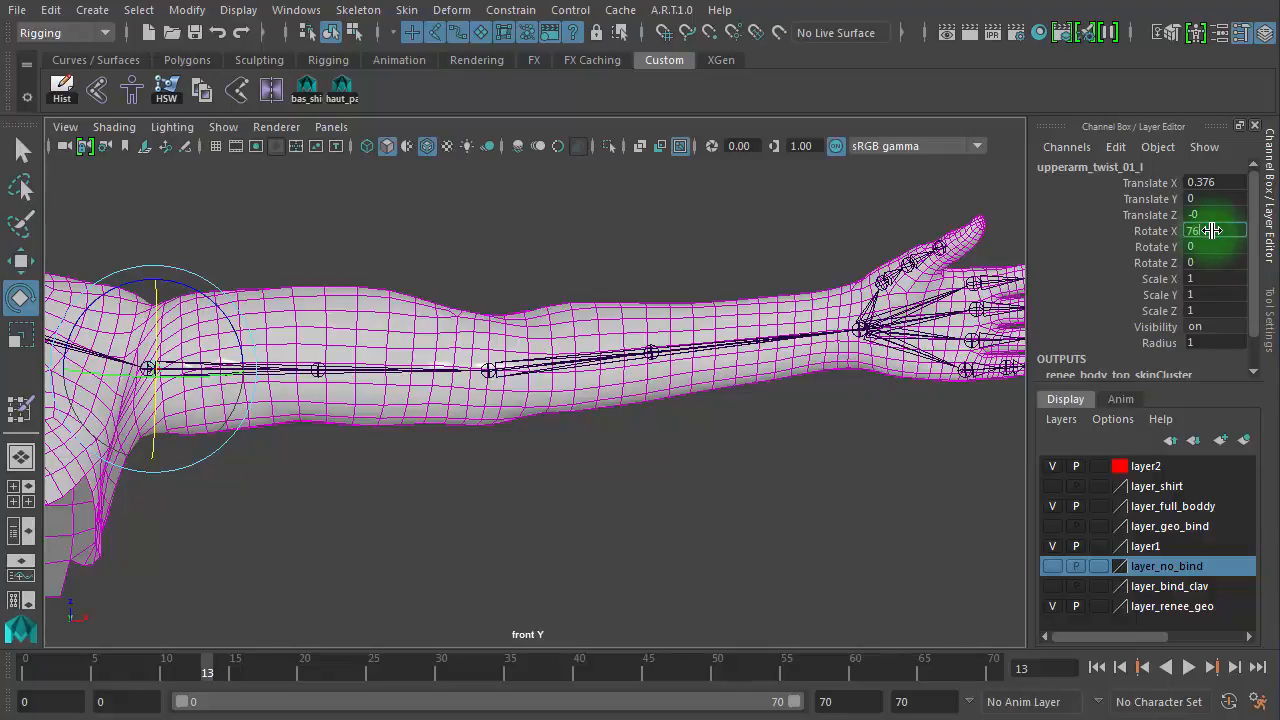
key(BackSpace)
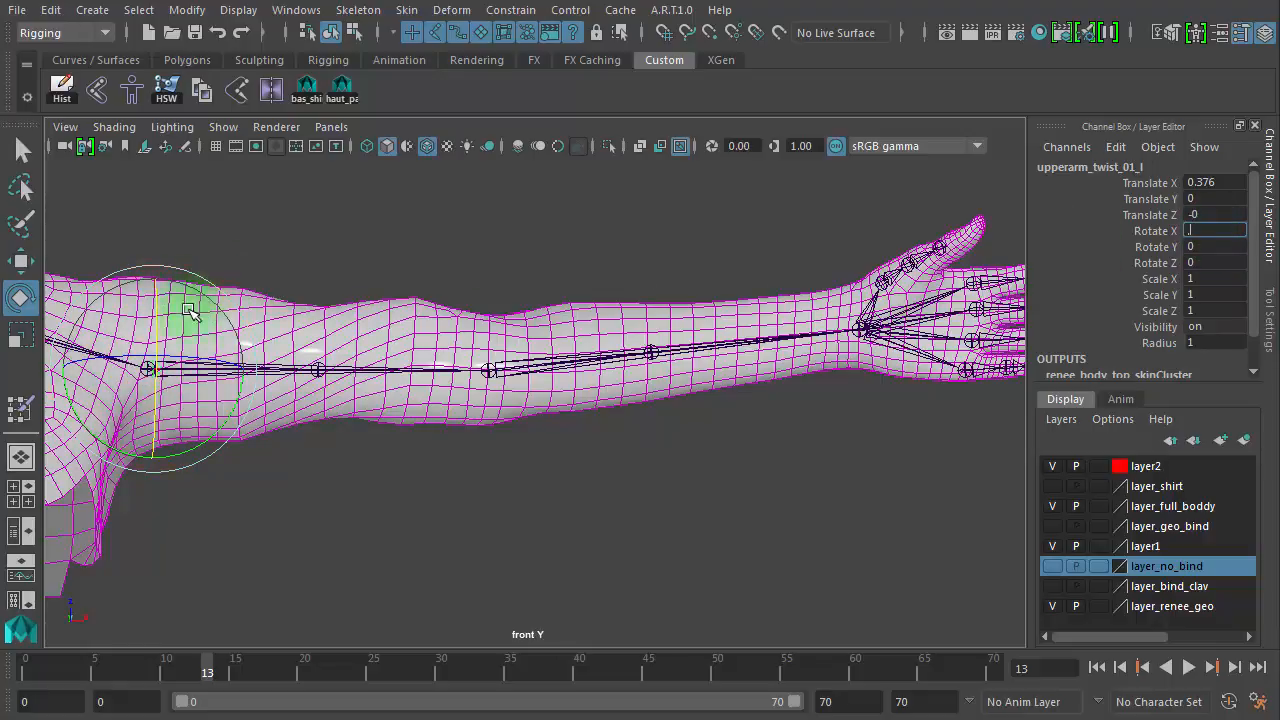
click(307, 455)
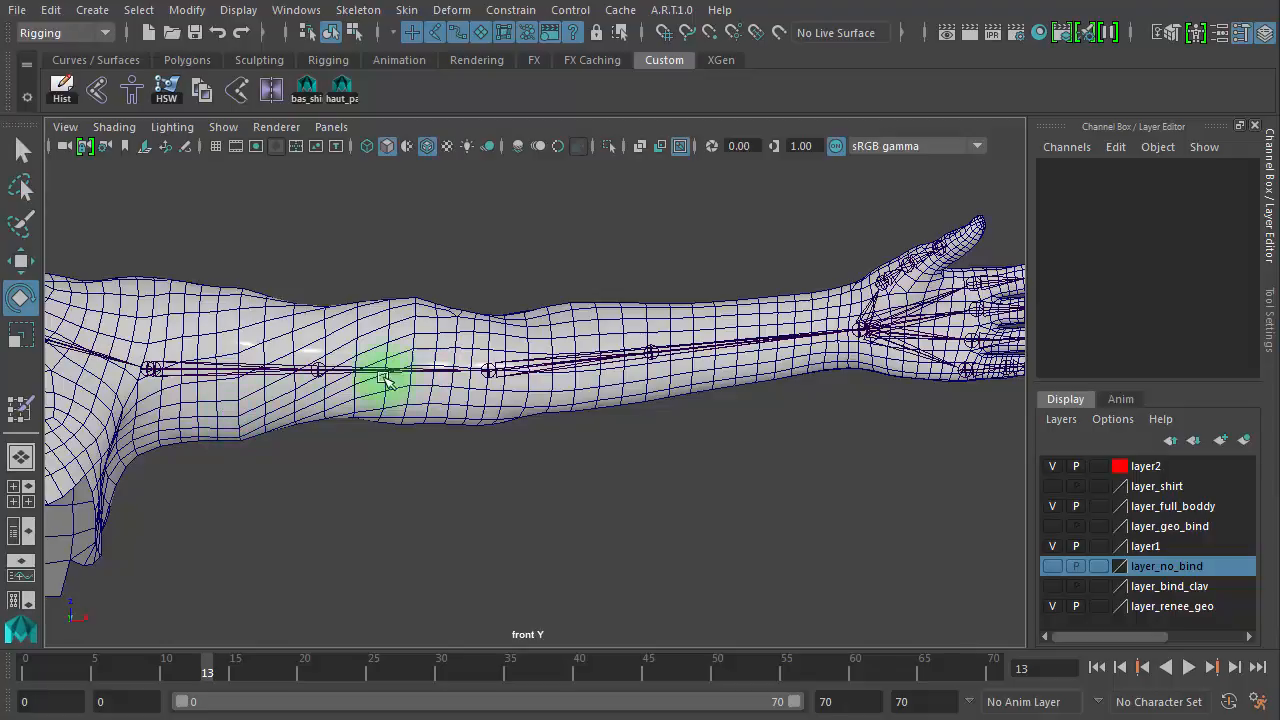
Set the Rotate X of the upperarm_twist_02_l joint to 51.3 and clear the selection
click(318, 362)
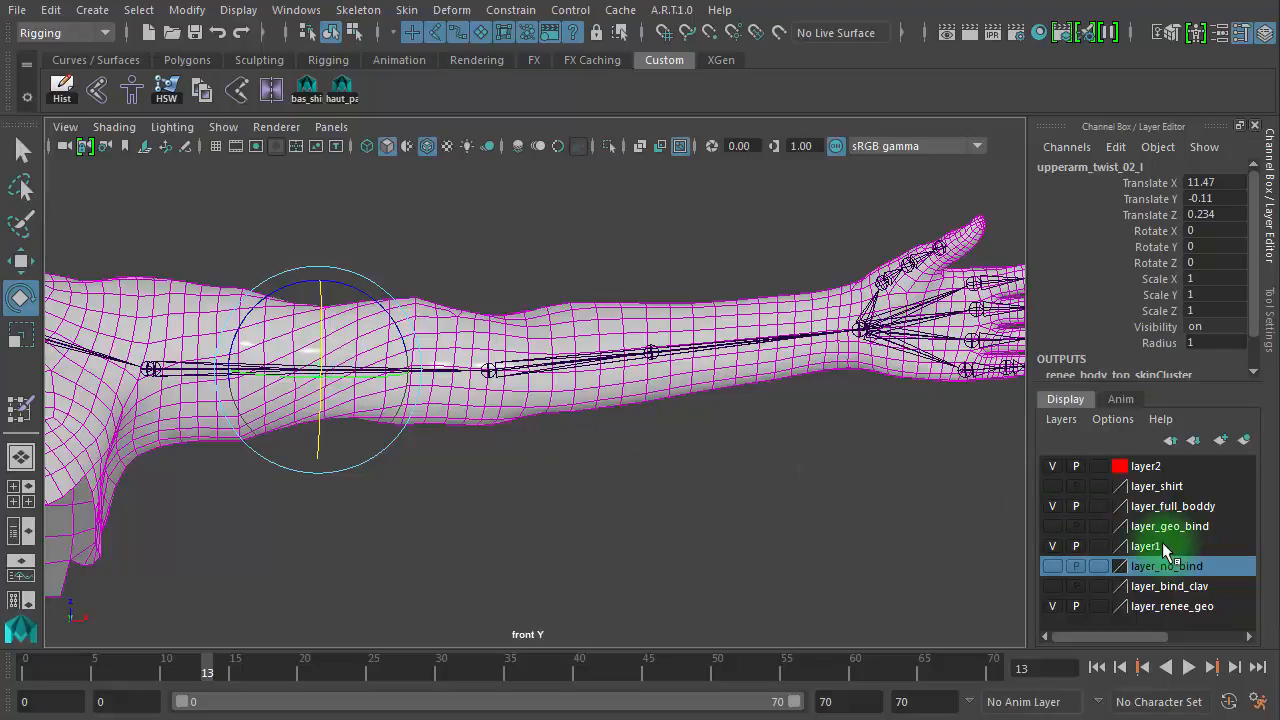
double_click(1205, 230)
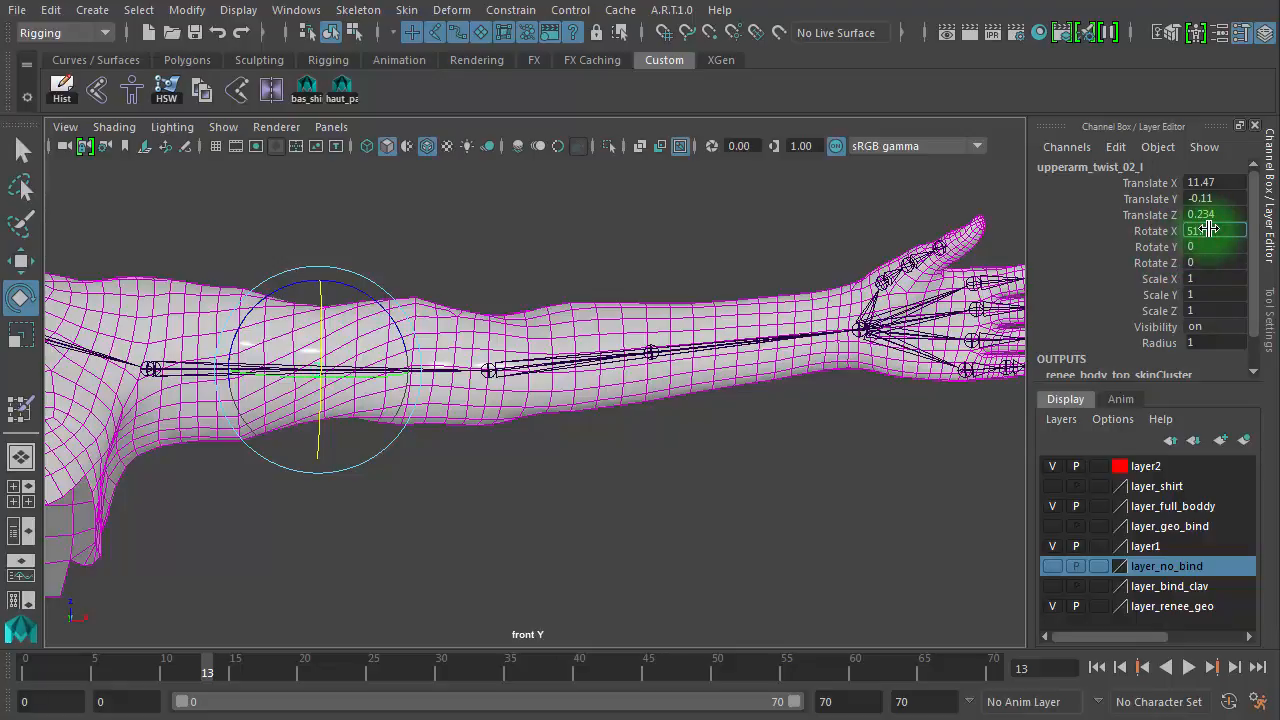
text(51.3)
key(Return)
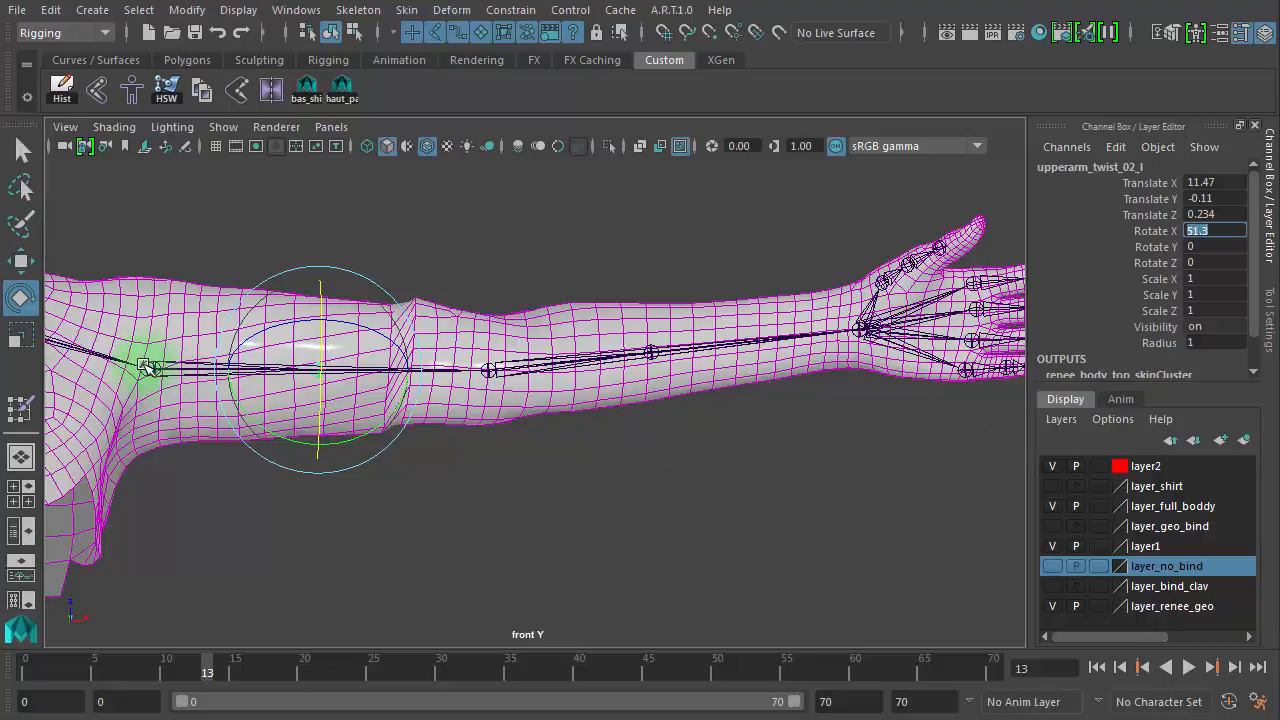
click(518, 530)
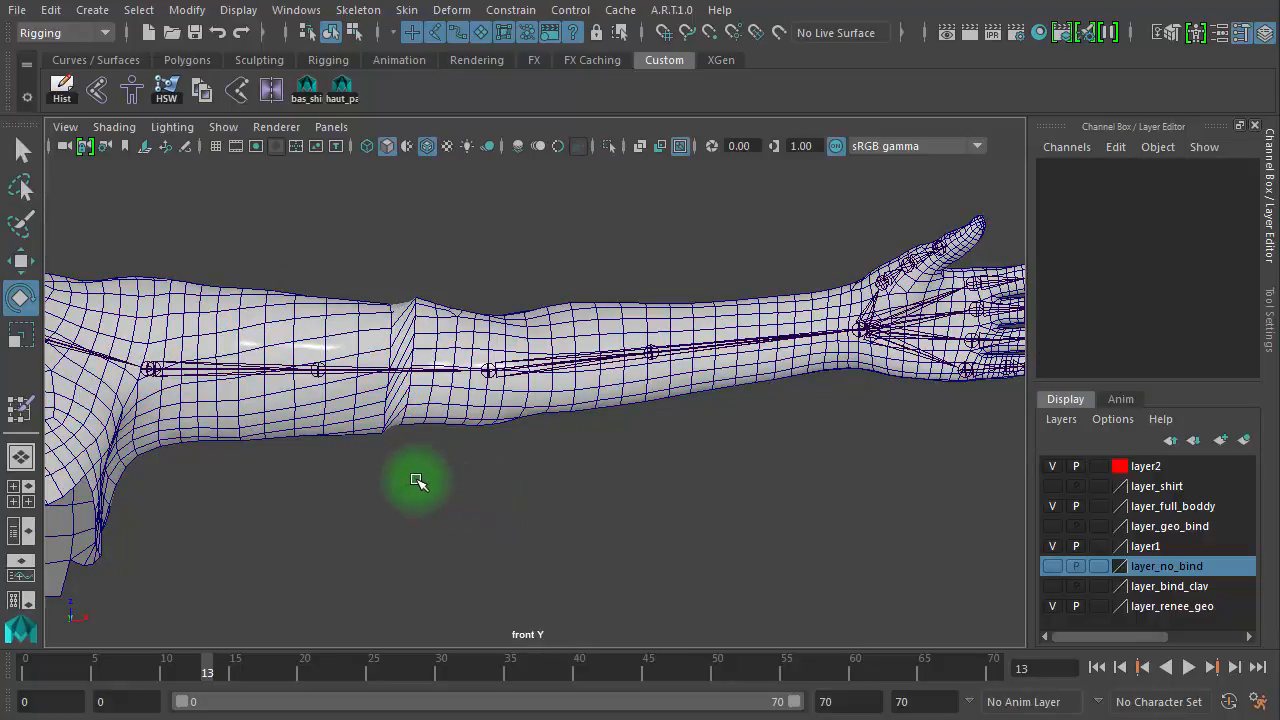
Switch the body mesh to edge mode, select the edge loop midway between the two upper arm twist joints, and hammer its skin weights
alt+right_drag(418, 482, 825, 460)
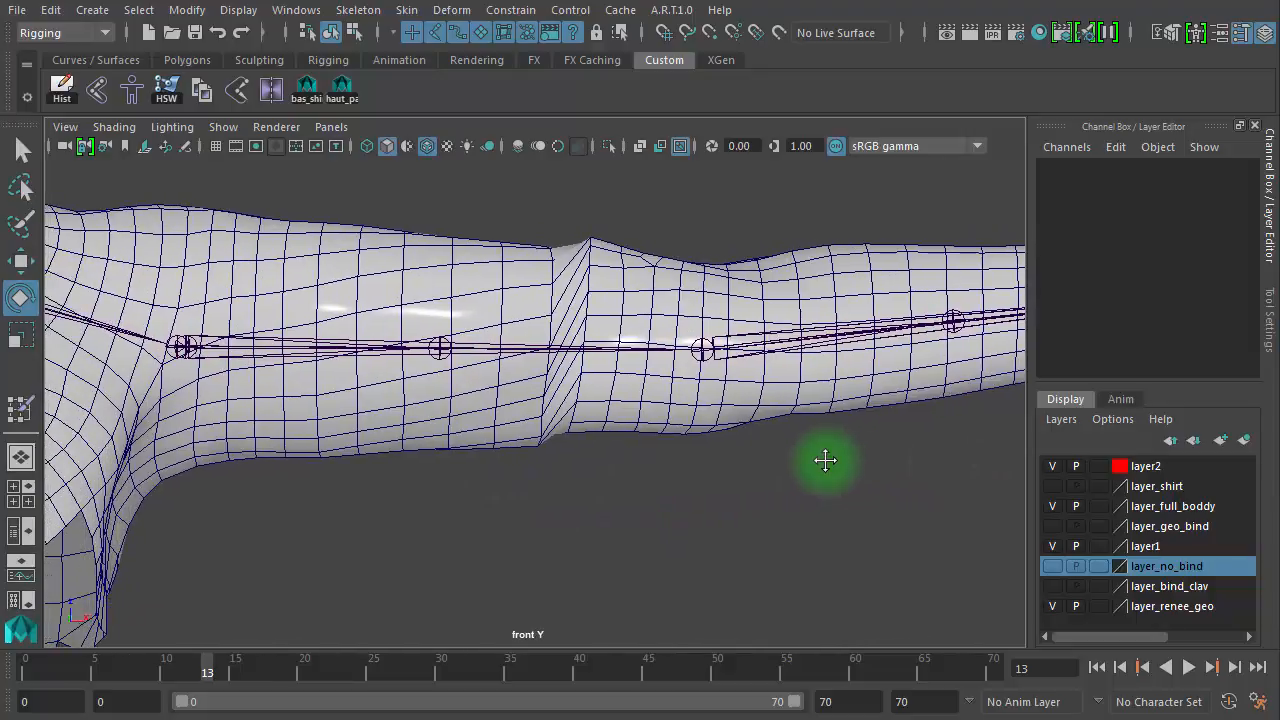
right_drag(374, 277, 345, 232)
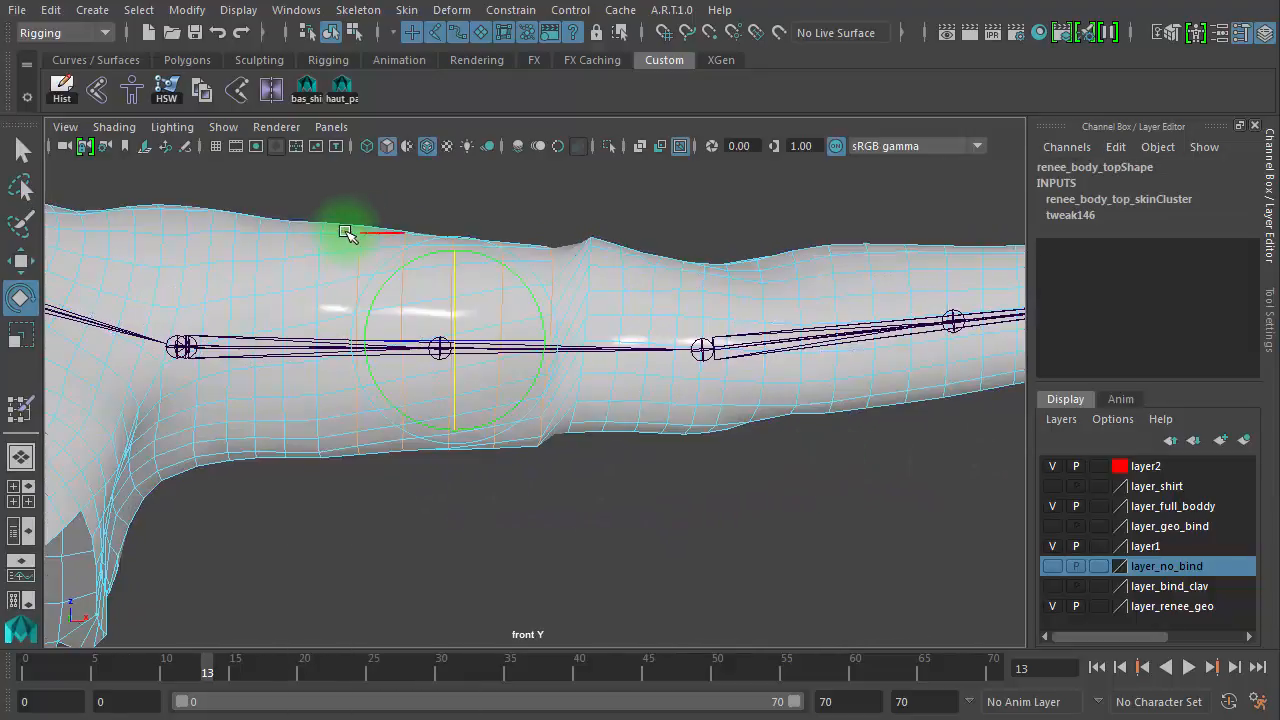
click(314, 266)
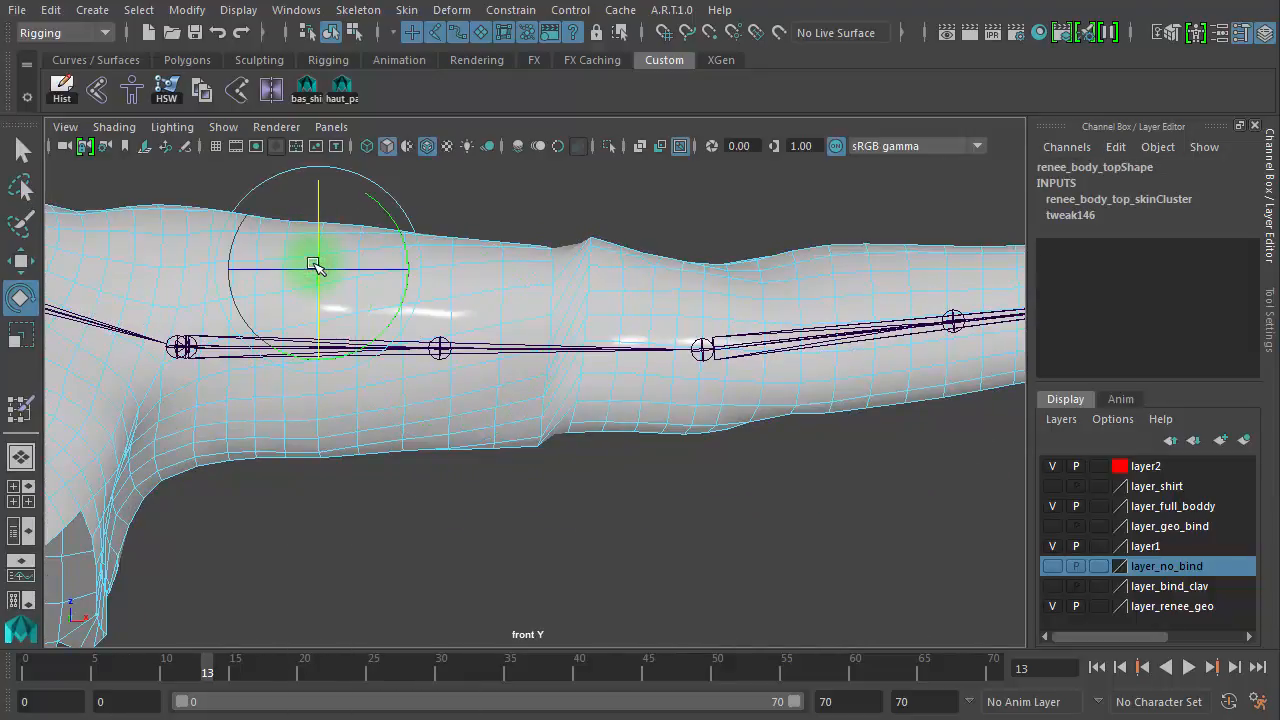
key(w)
drag(314, 268, 314, 304)
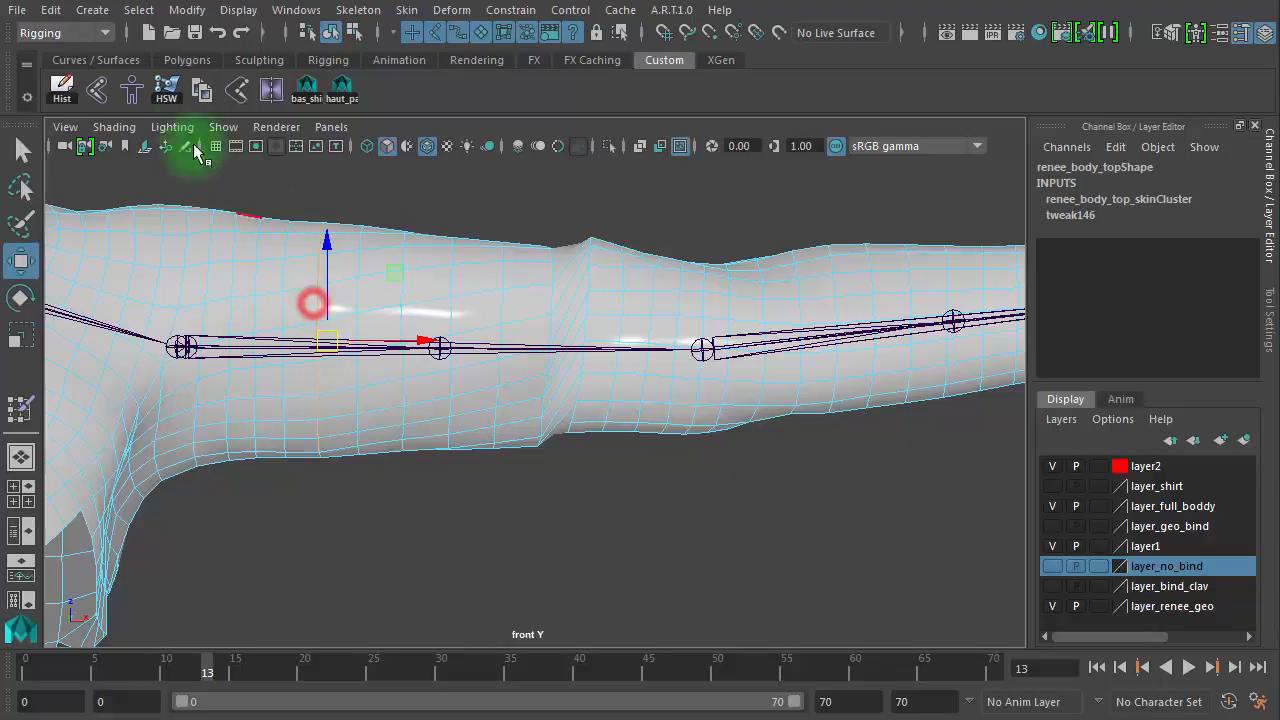
click(172, 92)
Select the edge loops around the sharp crease above the elbow and hammer their skin weights
click(590, 333)
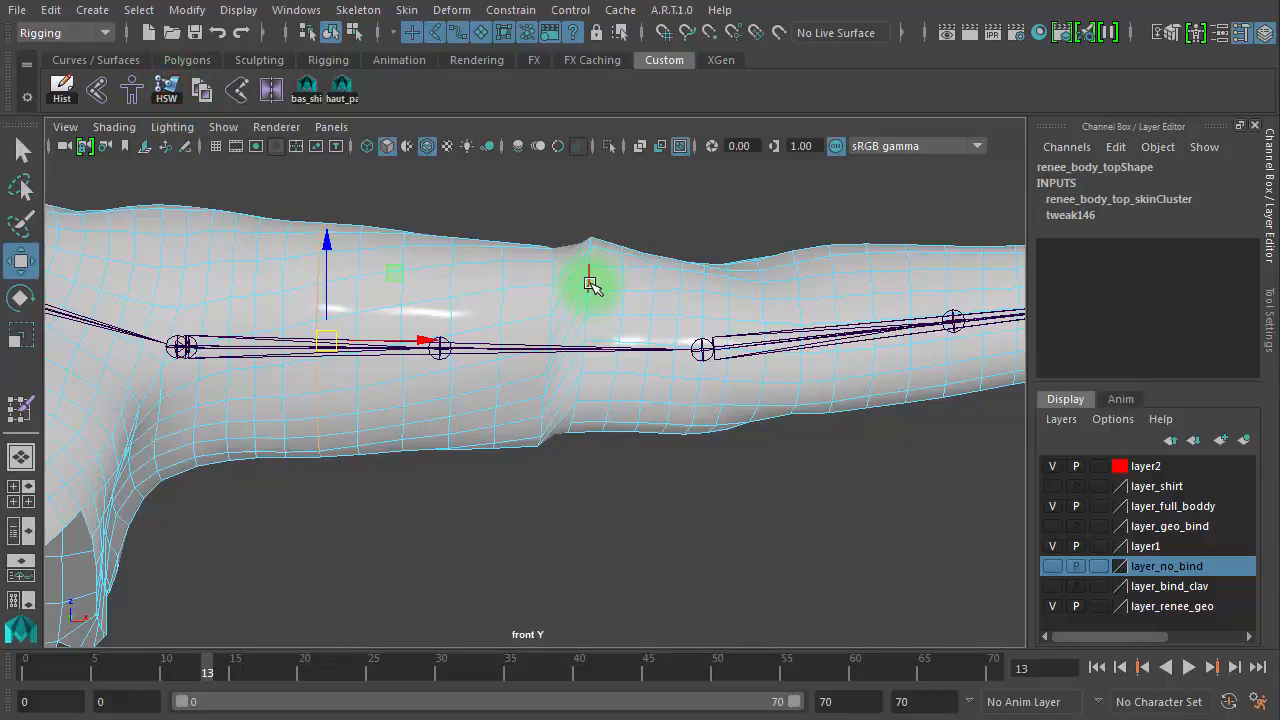
click(592, 285)
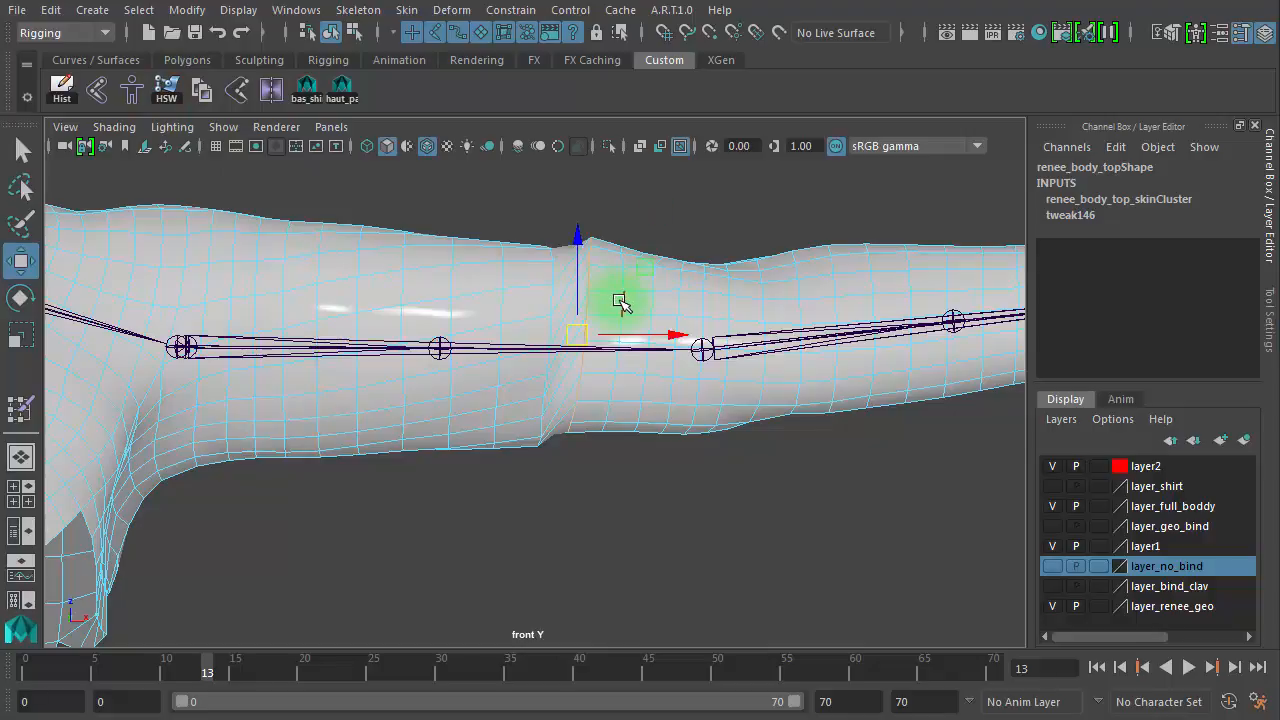
drag(620, 302, 503, 303)
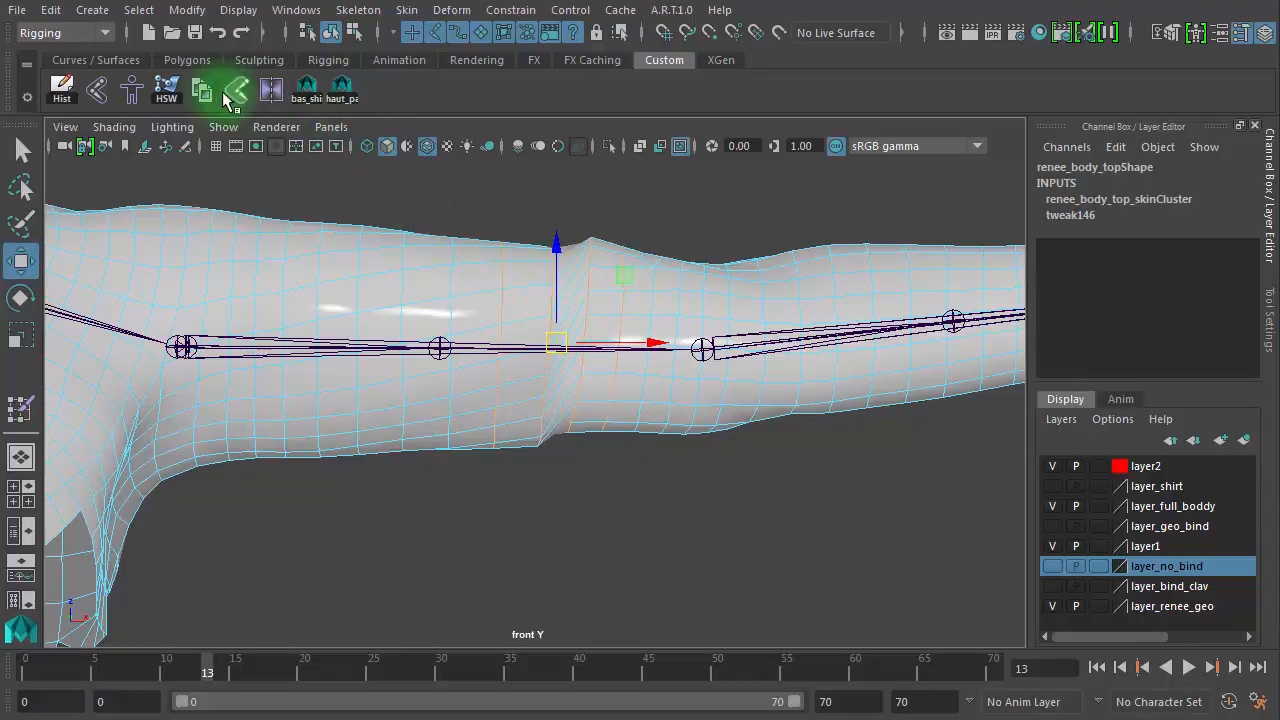
click(164, 97)
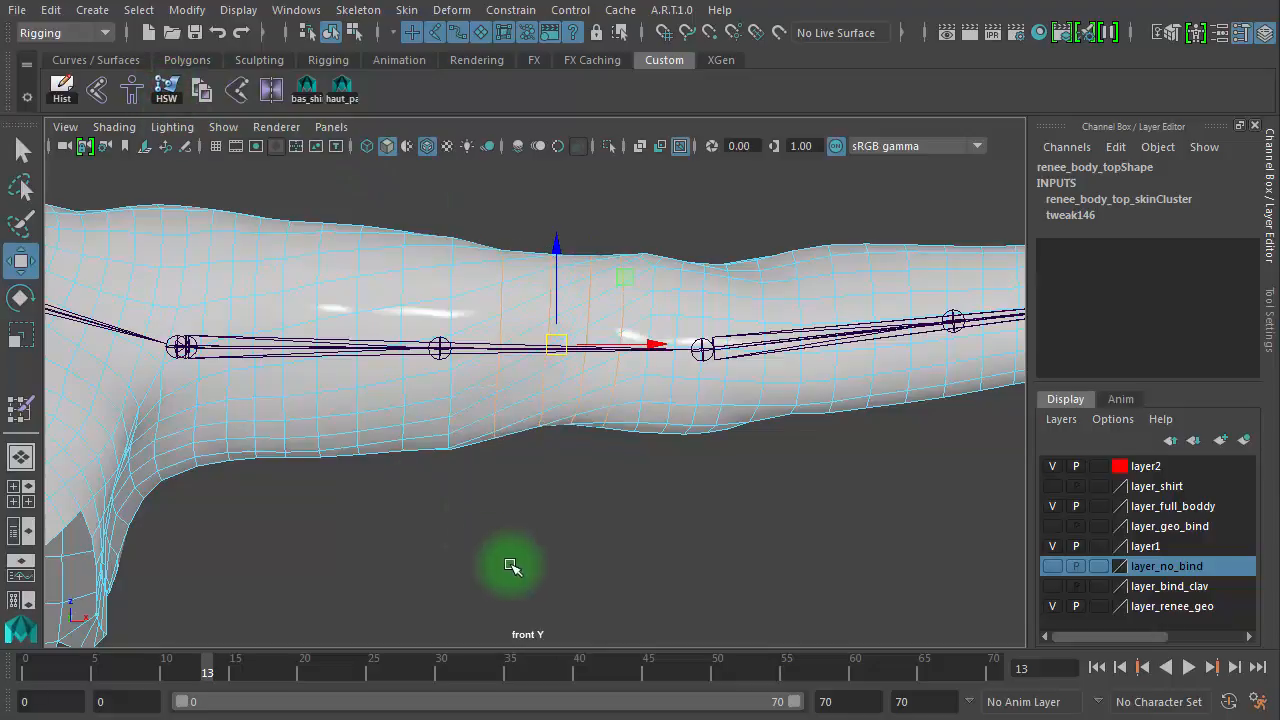
Hammer the skin weights of the edge loop at upperarm_twist_02_l and of its neighbouring loop toward the shoulder, then clear the selection
click(534, 536)
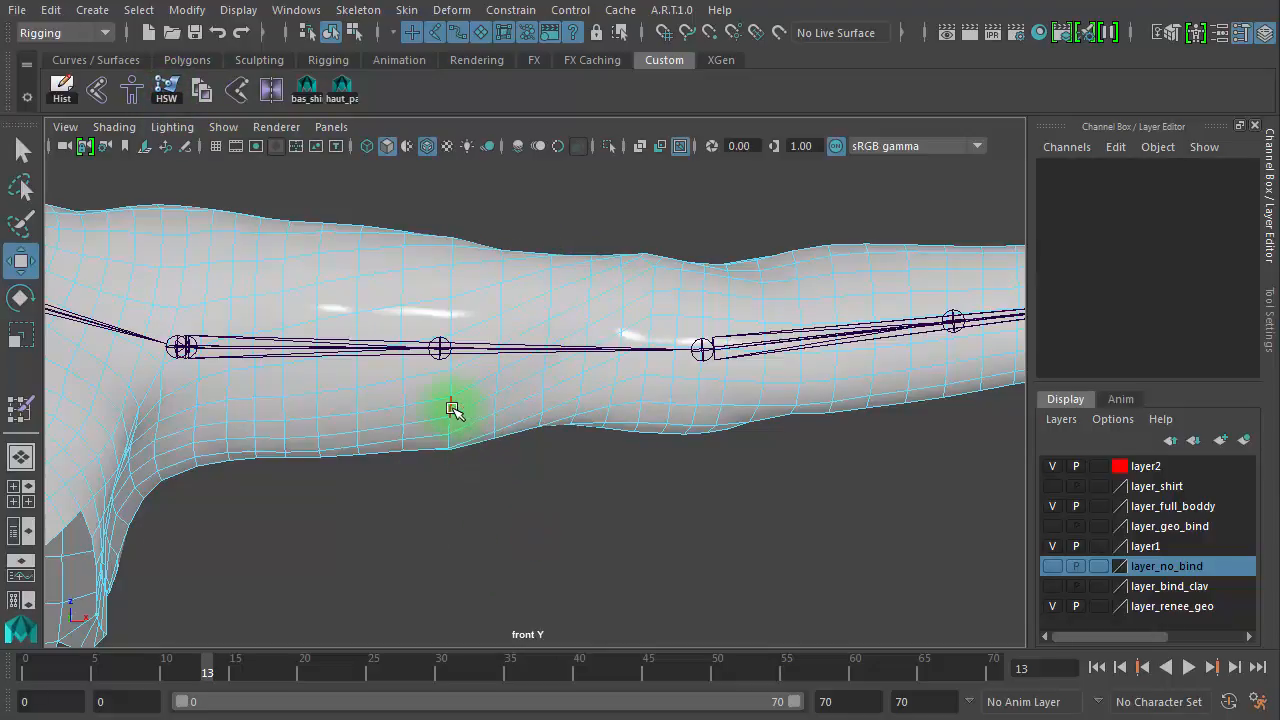
click(452, 410)
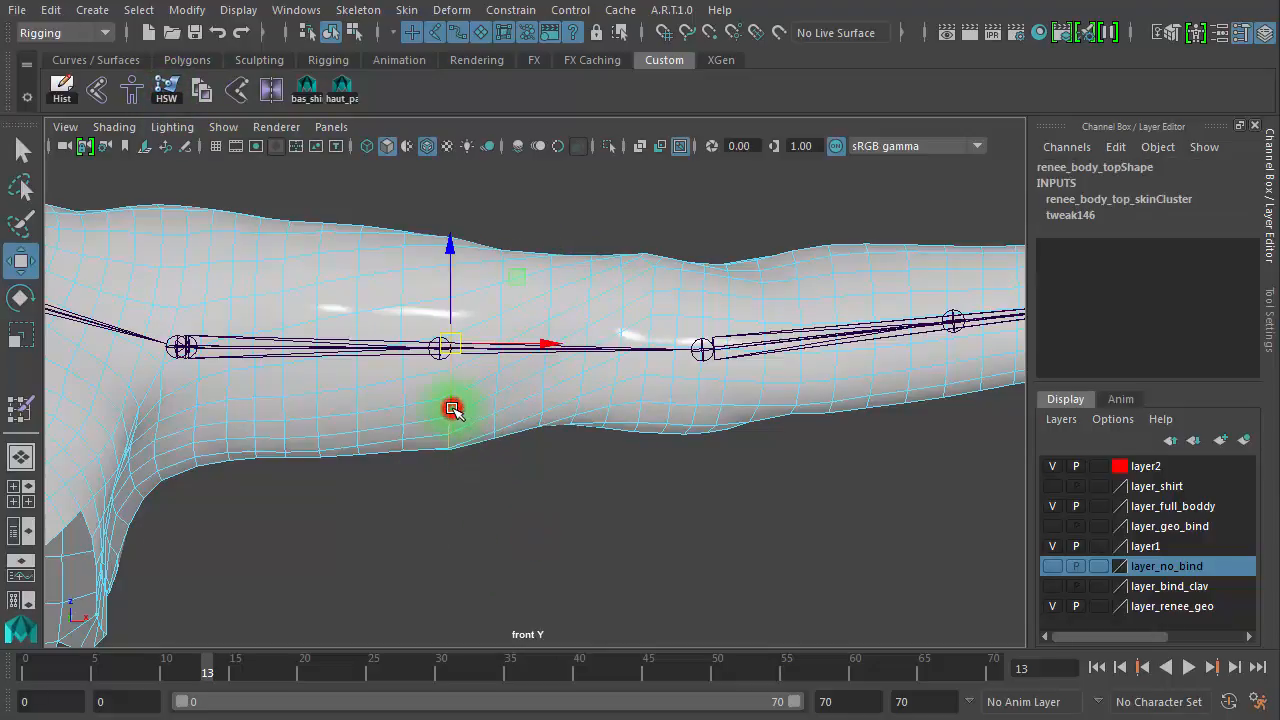
click(173, 93)
click(408, 254)
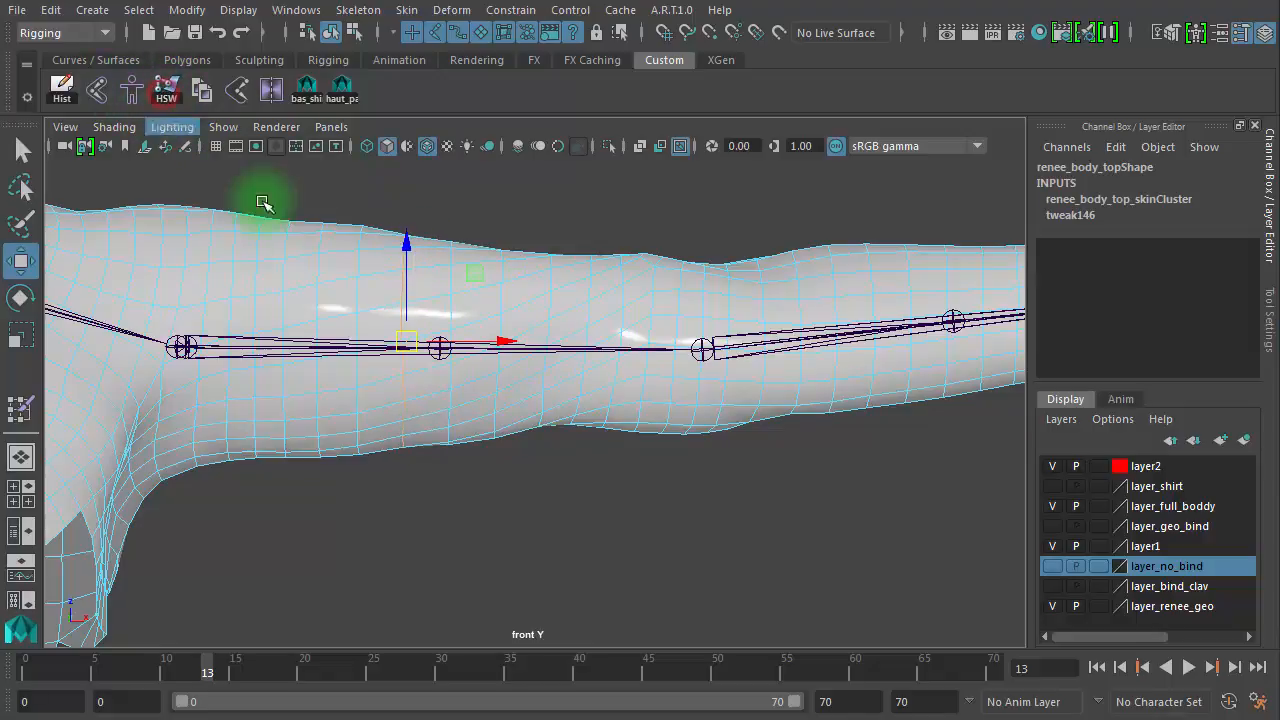
click(738, 505)
Go to frame 10, return the mesh to object mode, and key the rotated upperarm_l joint
alt+right_drag(720, 484, 543, 434)
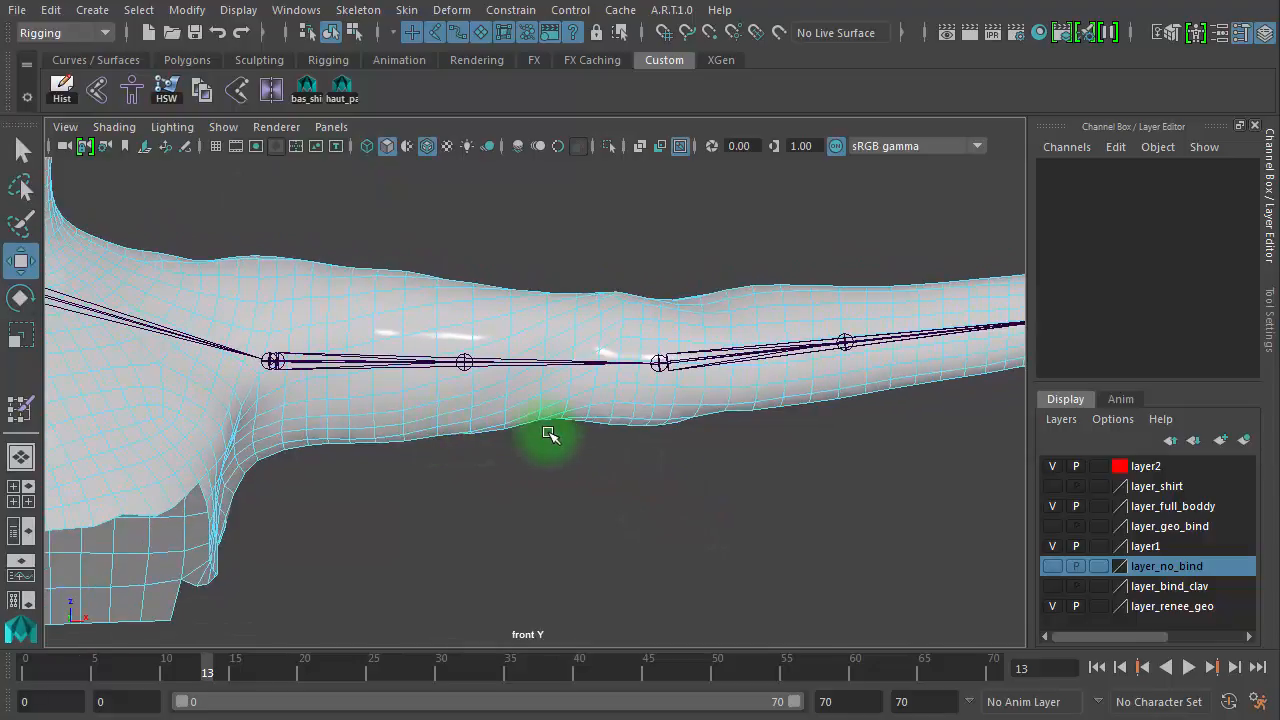
alt+click(663, 474)
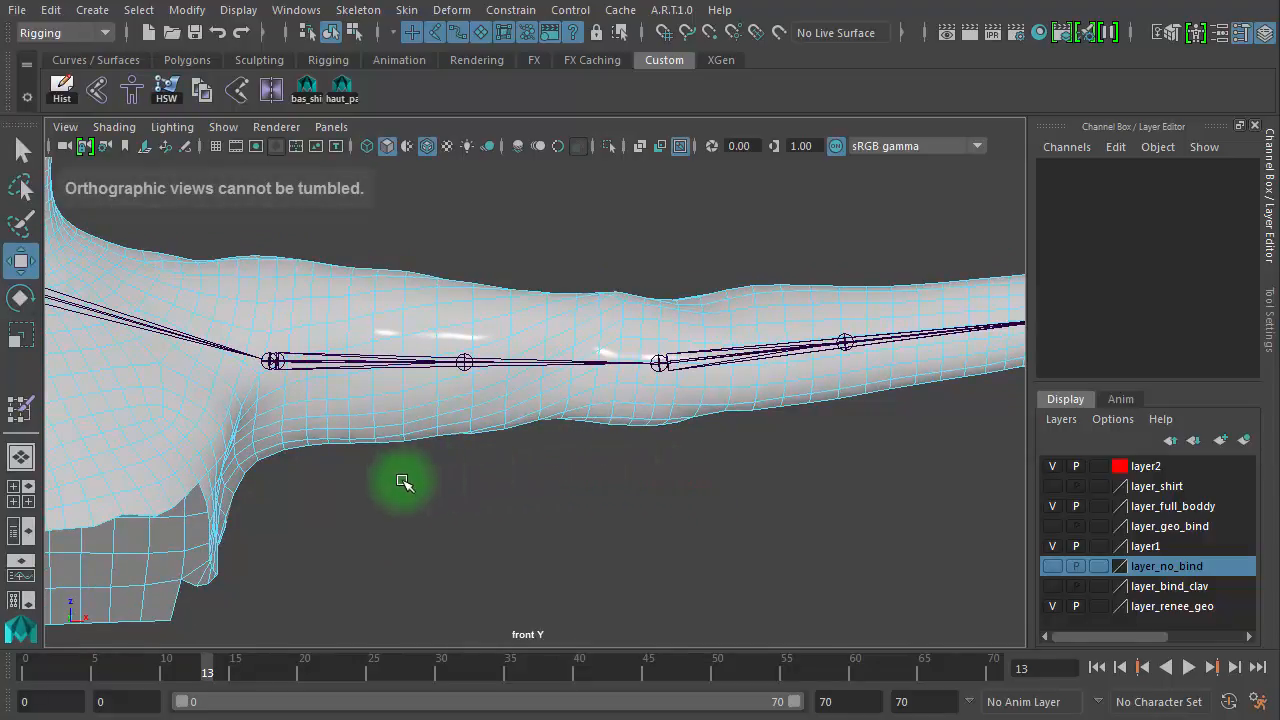
drag(196, 674, 166, 674)
click(22, 148)
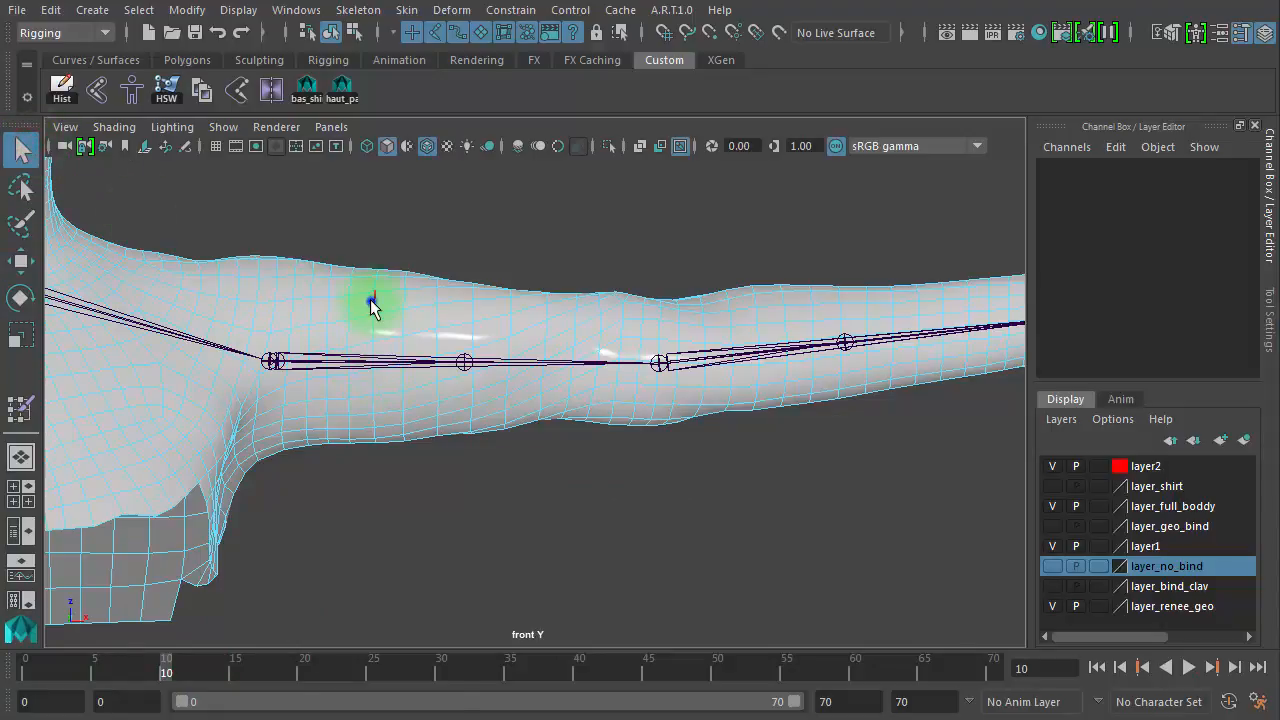
right_drag(371, 299, 466, 271)
click(326, 385)
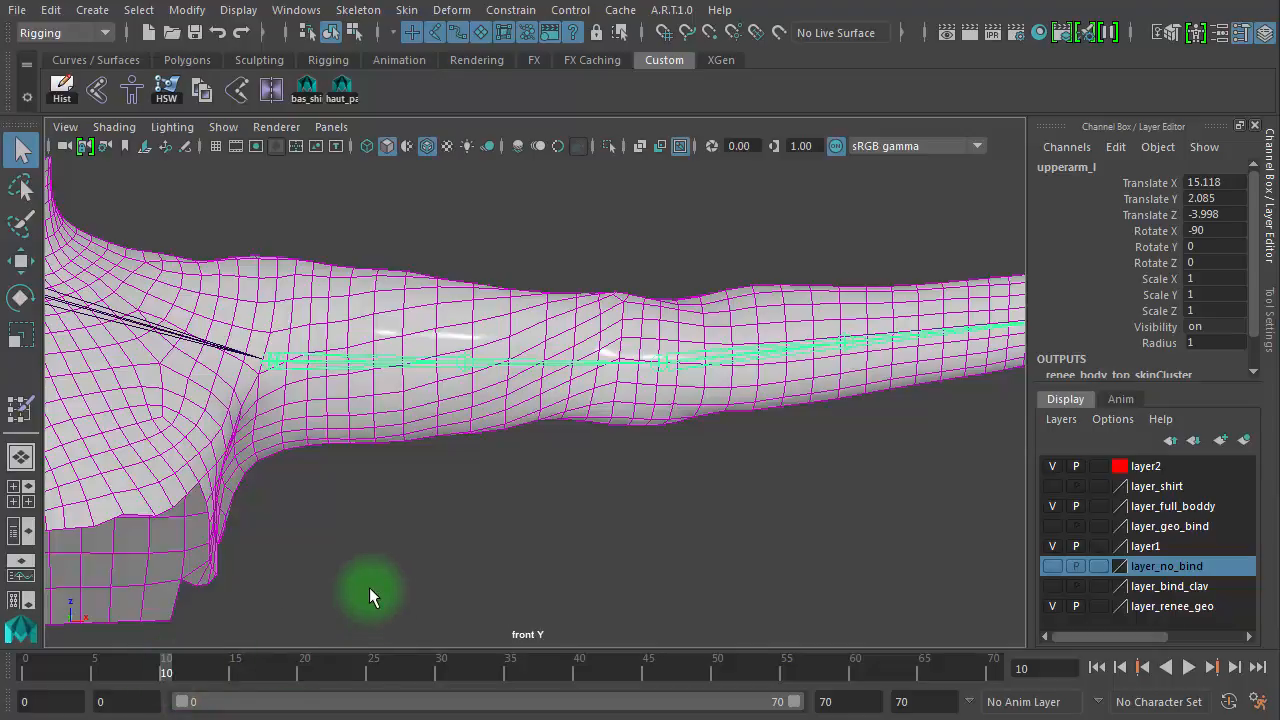
drag(312, 340, 315, 412)
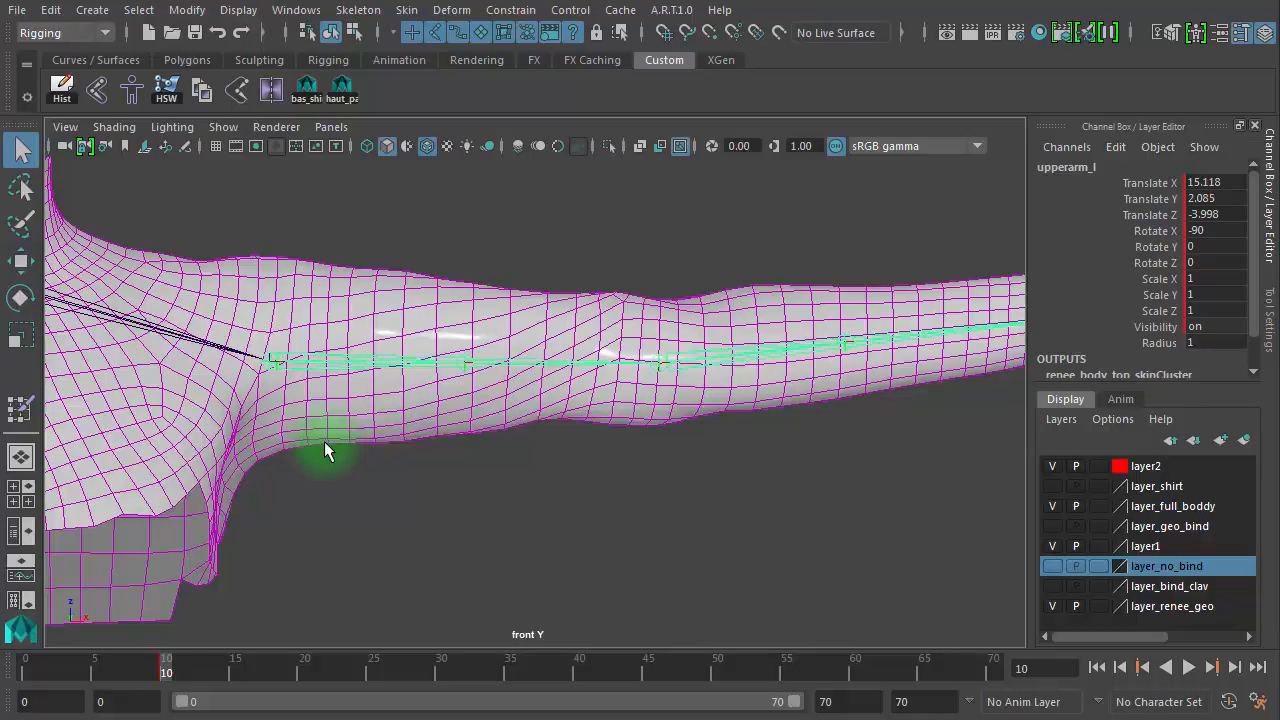
Key the upperarm_twist_02_l and upperarm_twist_01_l joints at frame 10
key(Down)
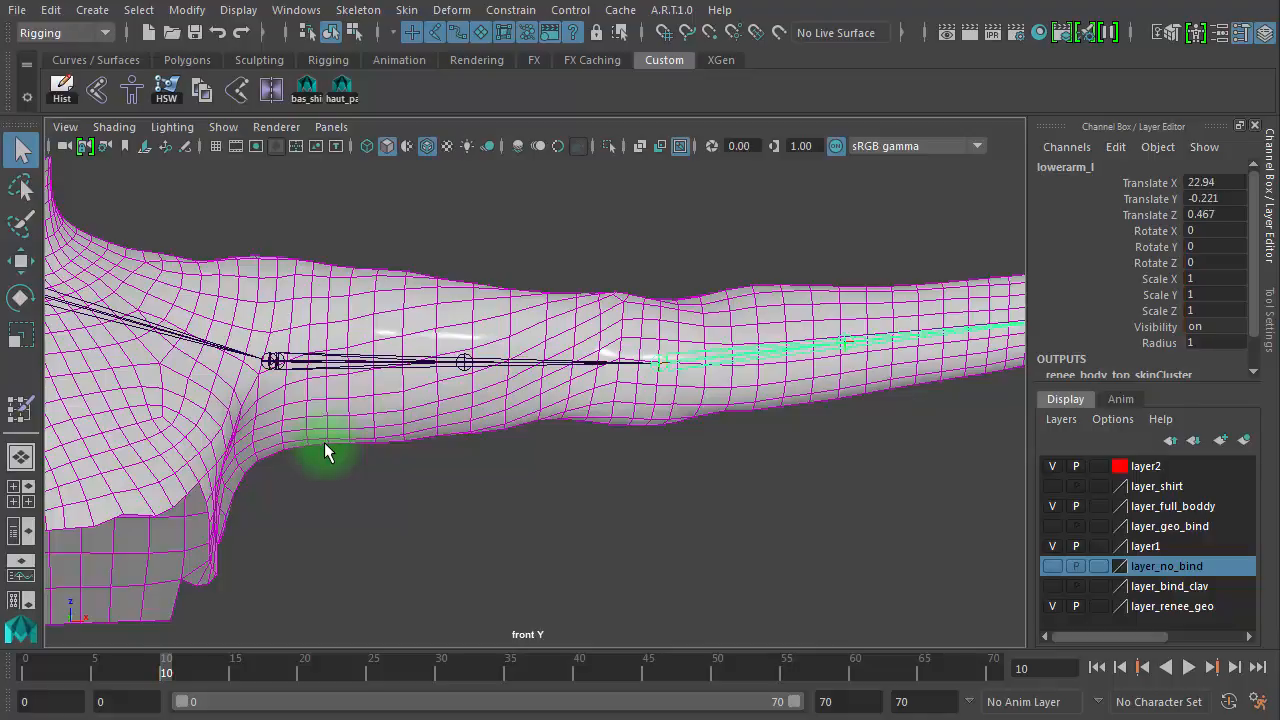
click(465, 378)
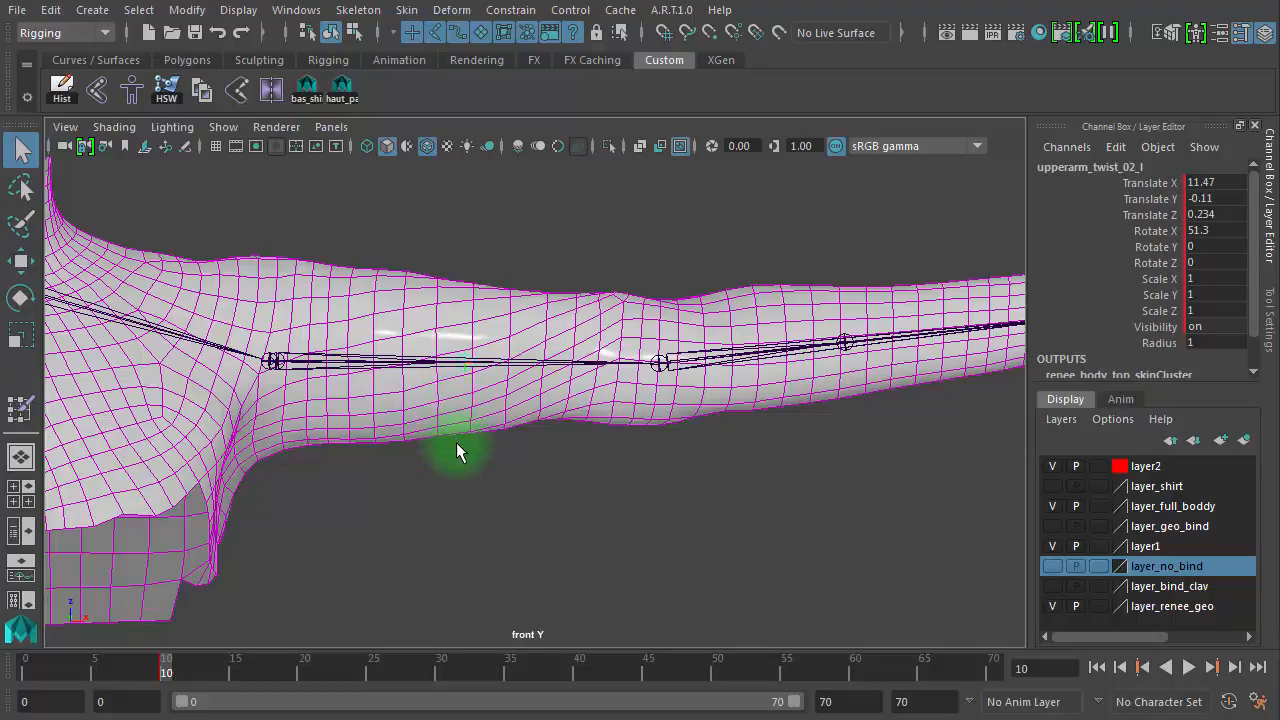
key(Right)
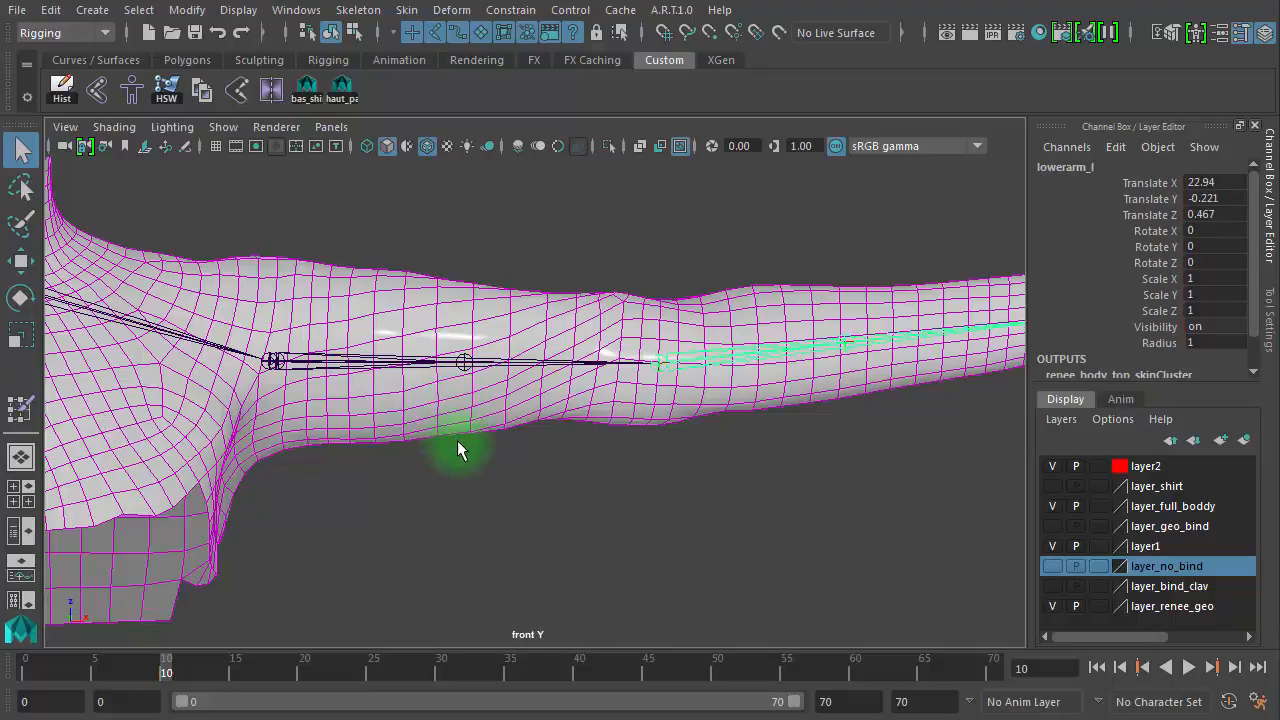
key(Right)
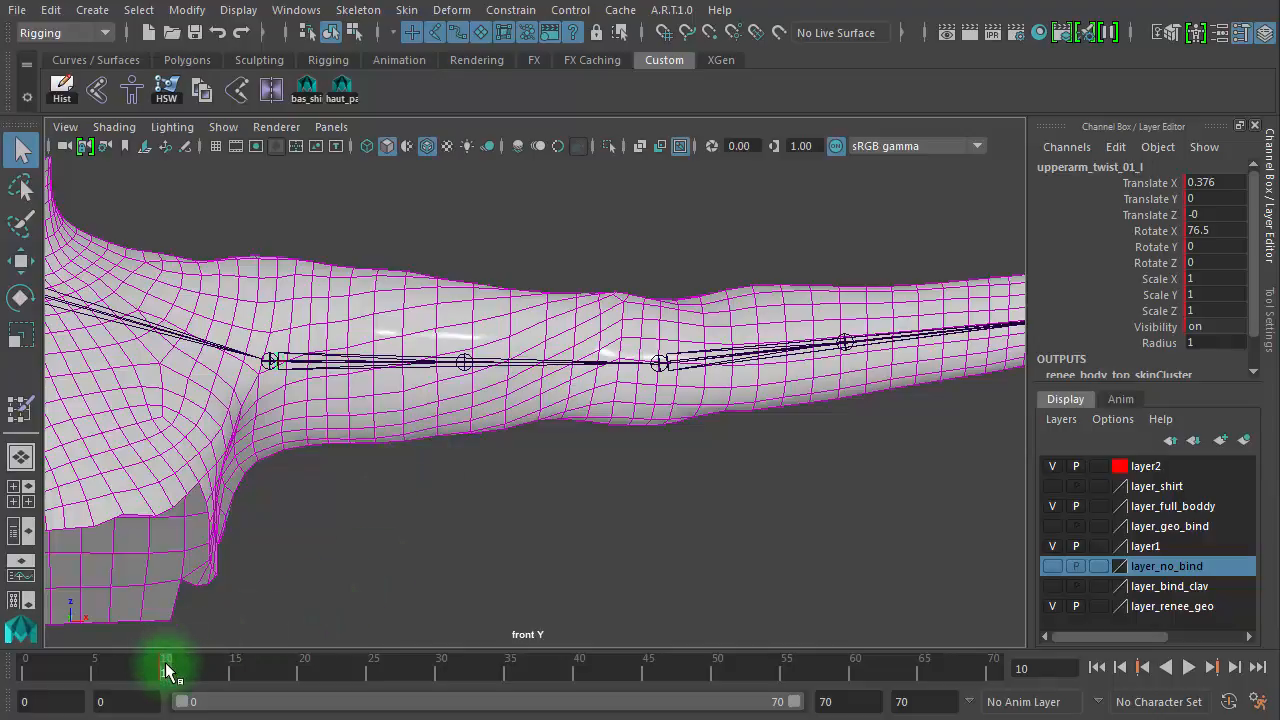
Go to frame 0, select the renee_body_top mesh, and return its skeleton to the bind pose
key(alt+v)
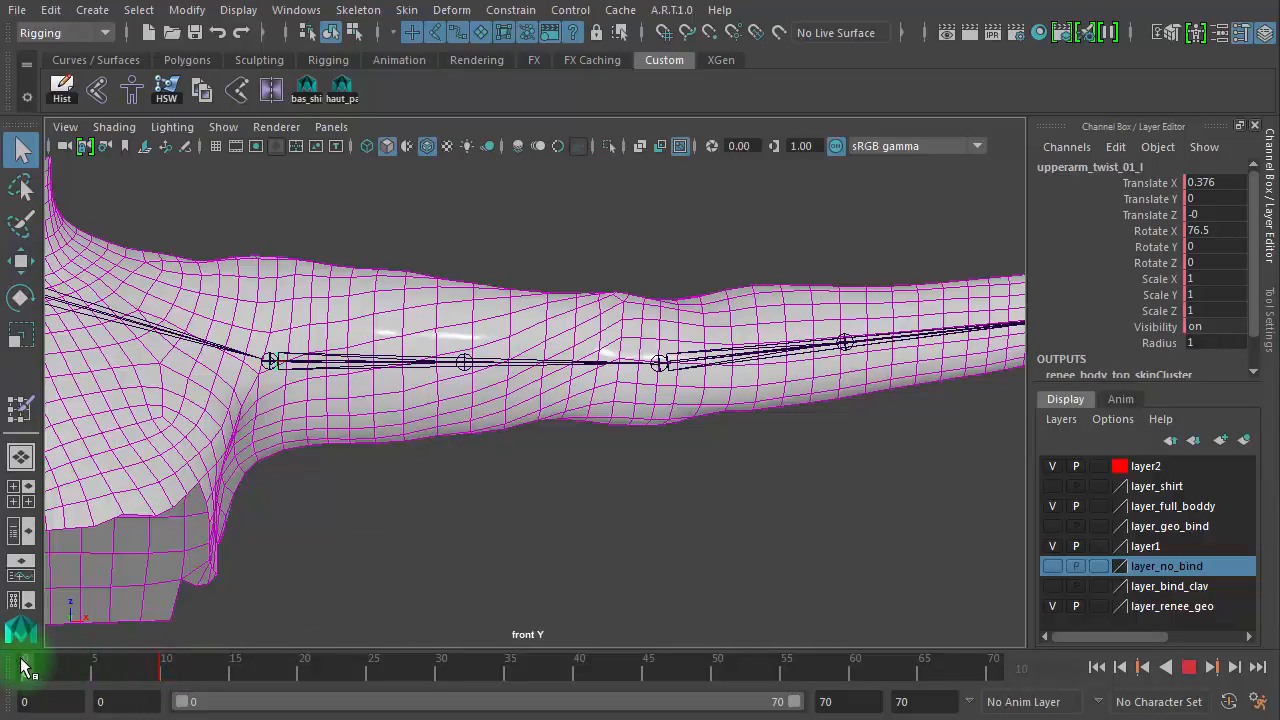
click(24, 667)
click(171, 271)
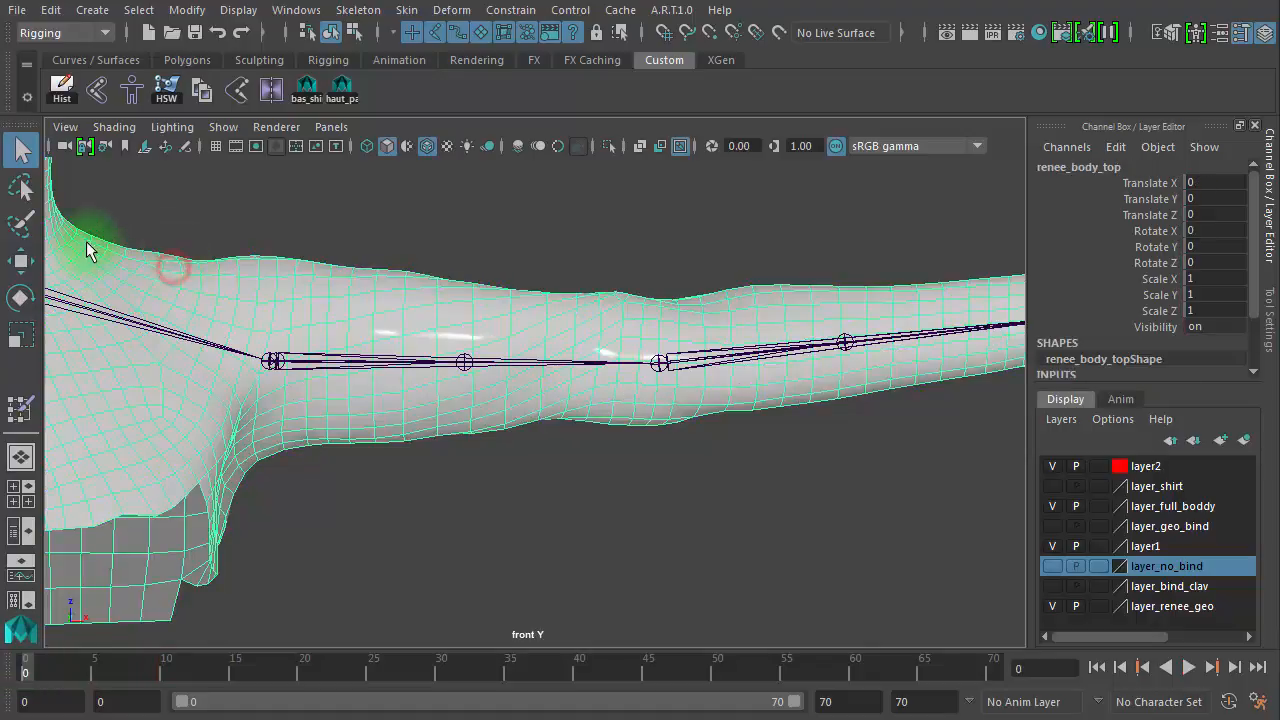
click(138, 90)
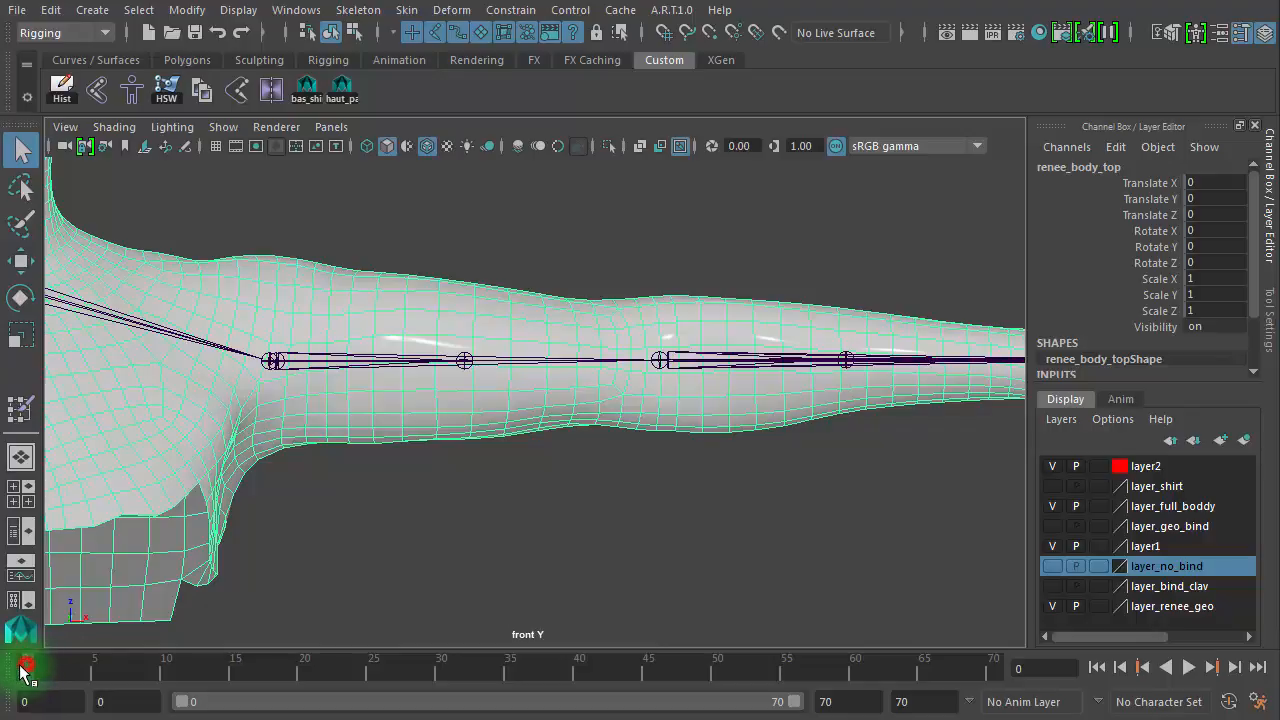
Key the upperarm_l, upperarm_twist_02_l and upperarm_twist_01_l joints in the rest pose at frame 0
click(358, 361)
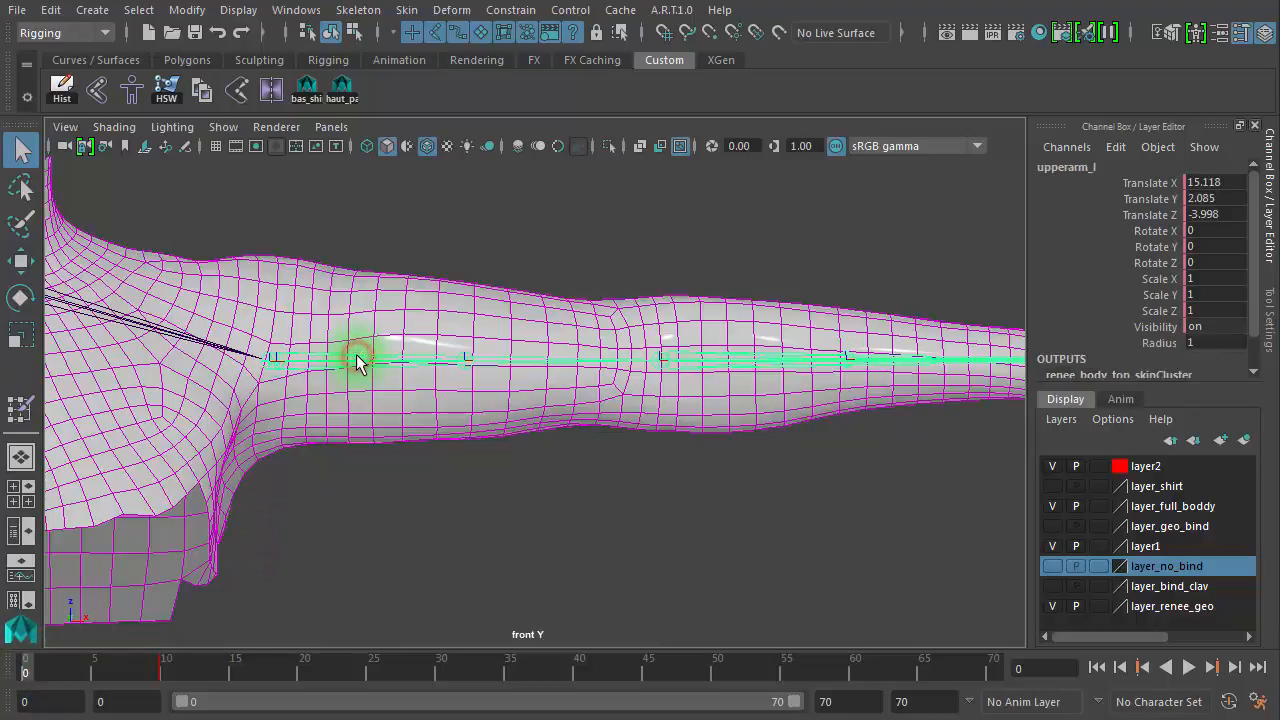
click(465, 372)
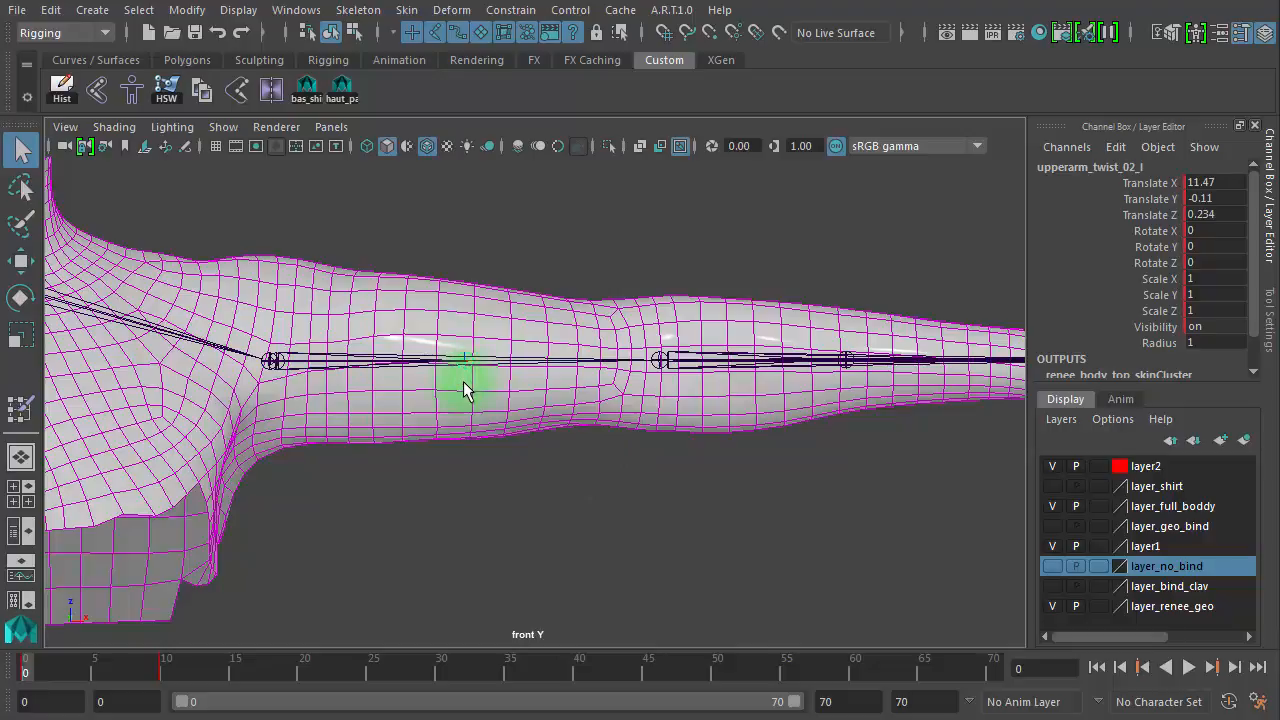
key(Right)
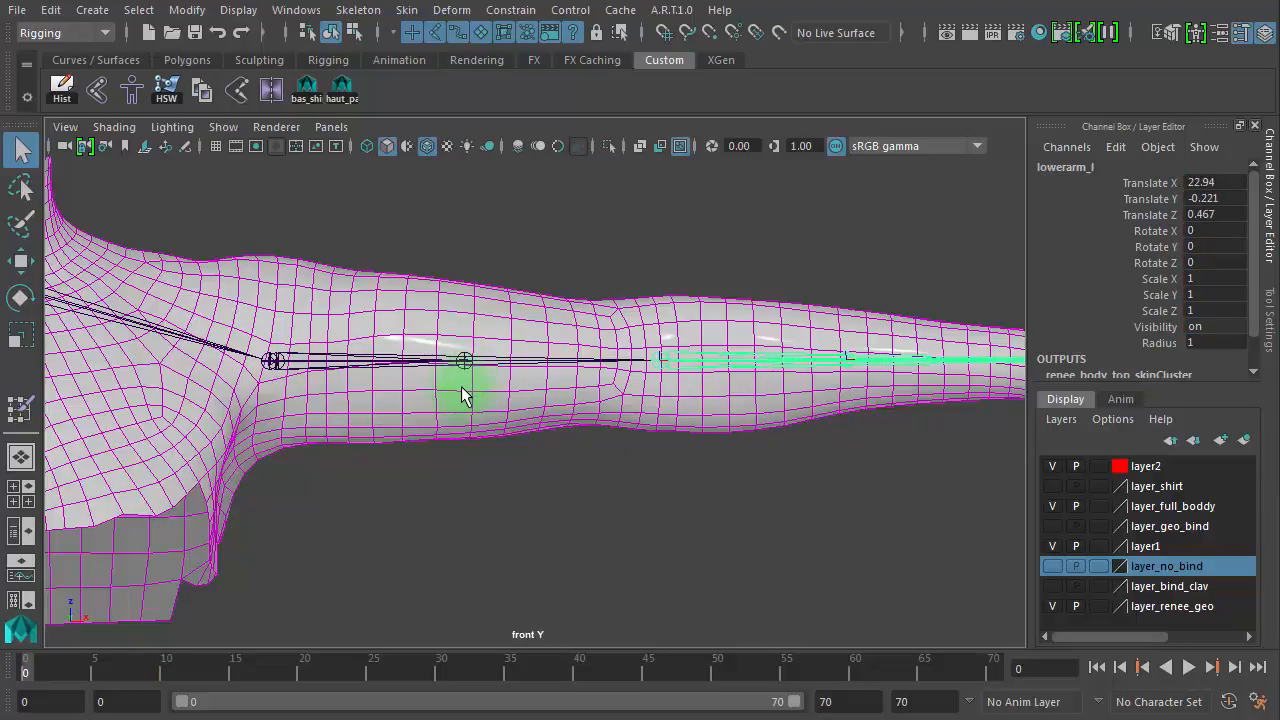
key(Right)
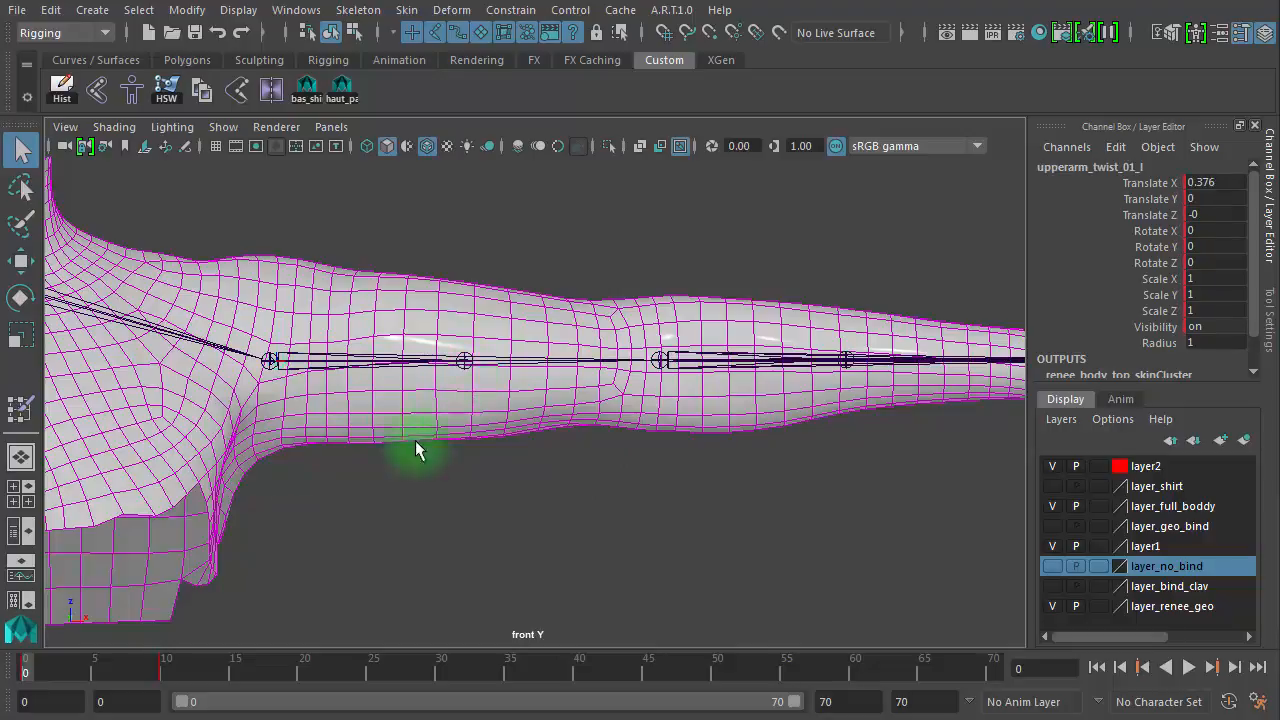
Scrub the animation from frame 0 to frame 15 to examine how the left arm deforms during the twist
click(28, 666)
mouse_move(30, 670)
mouse_down()
mouse_move(163, 674)
mouse_move(39, 671)
mouse_up()
alt+right_drag(594, 603, 850, 435)
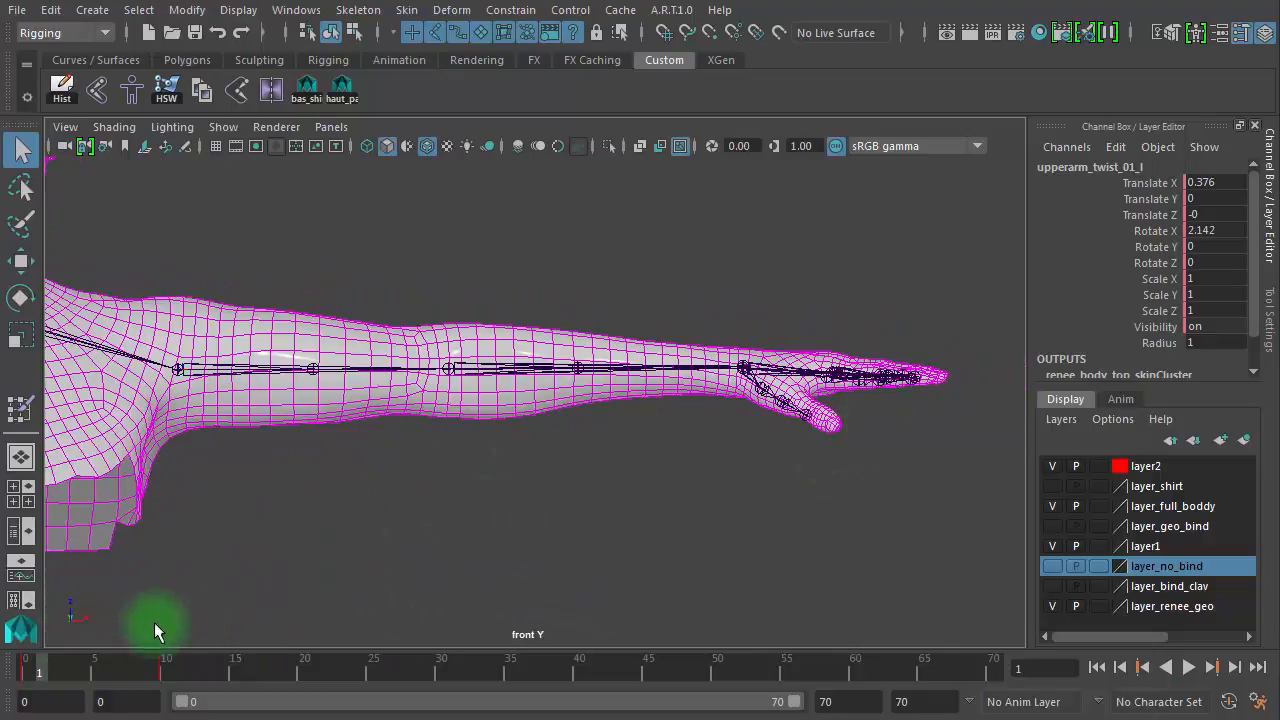
drag(43, 676, 238, 690)
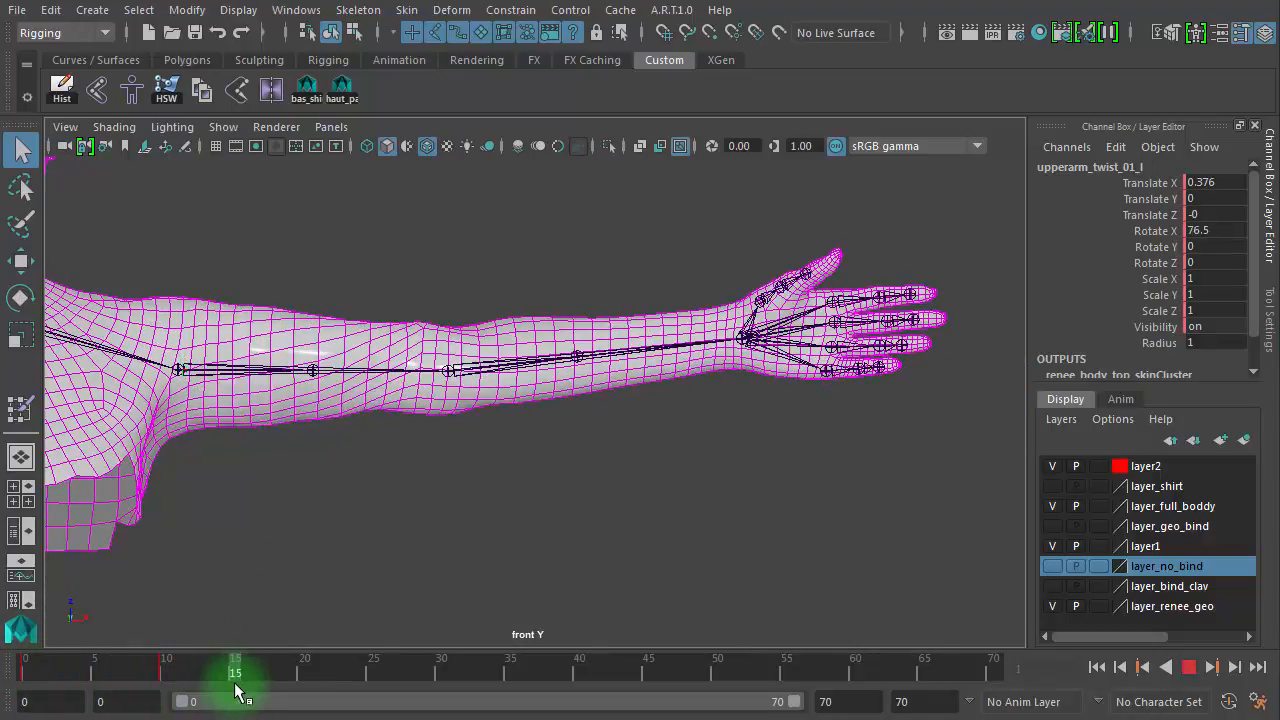
Select an edge loop beside the elbow on the body mesh, switch to the perspective view, and turn off X-ray joint display
alt+right_drag(294, 494, 474, 242)
click(462, 298)
click(466, 296)
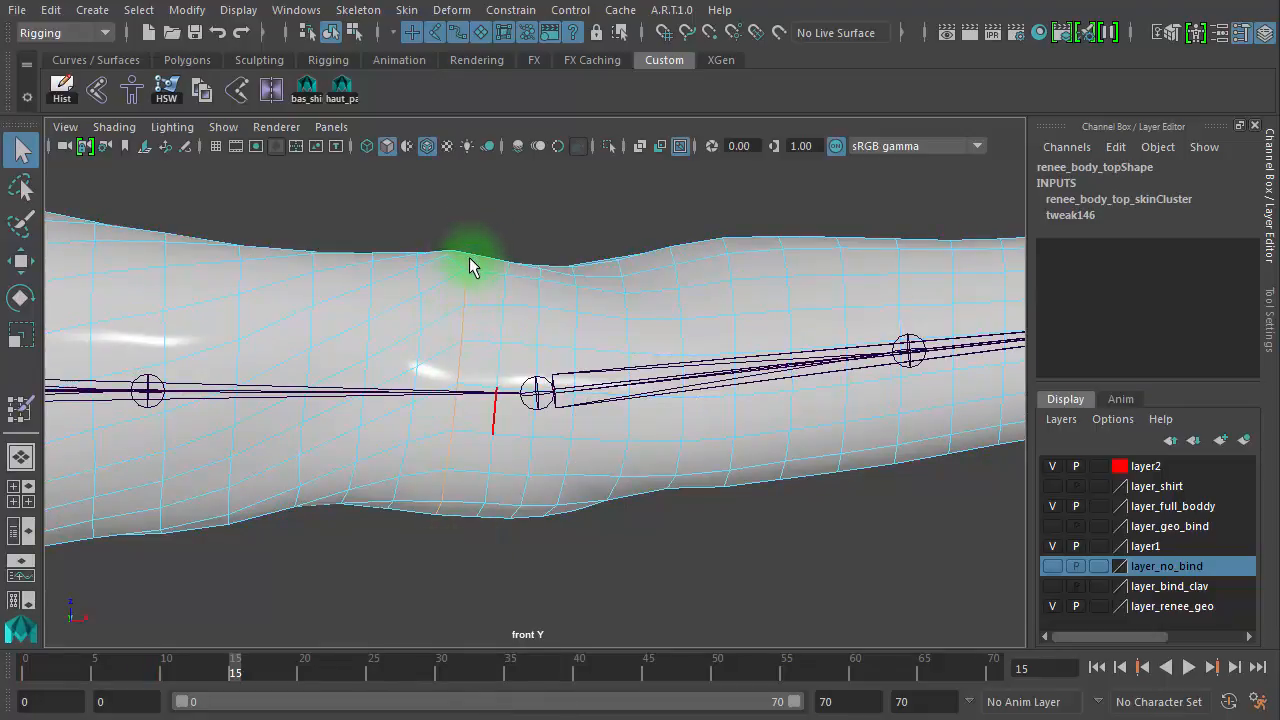
key(space)
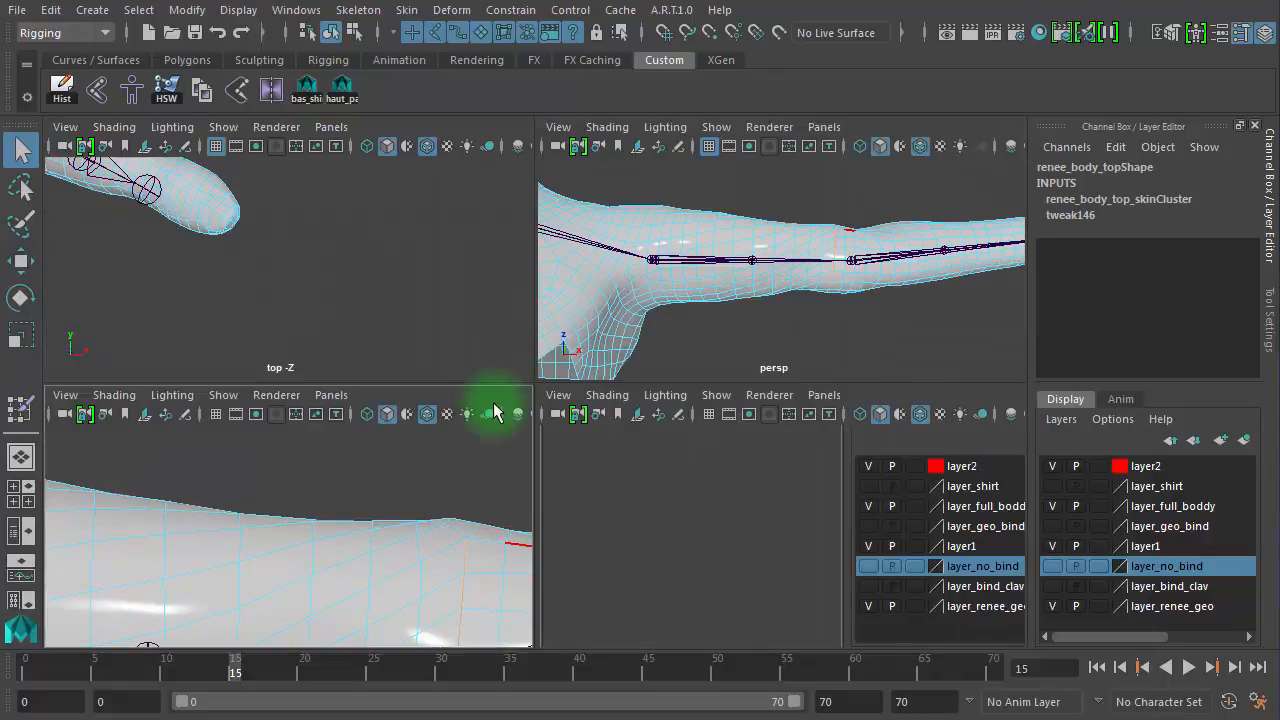
key(space)
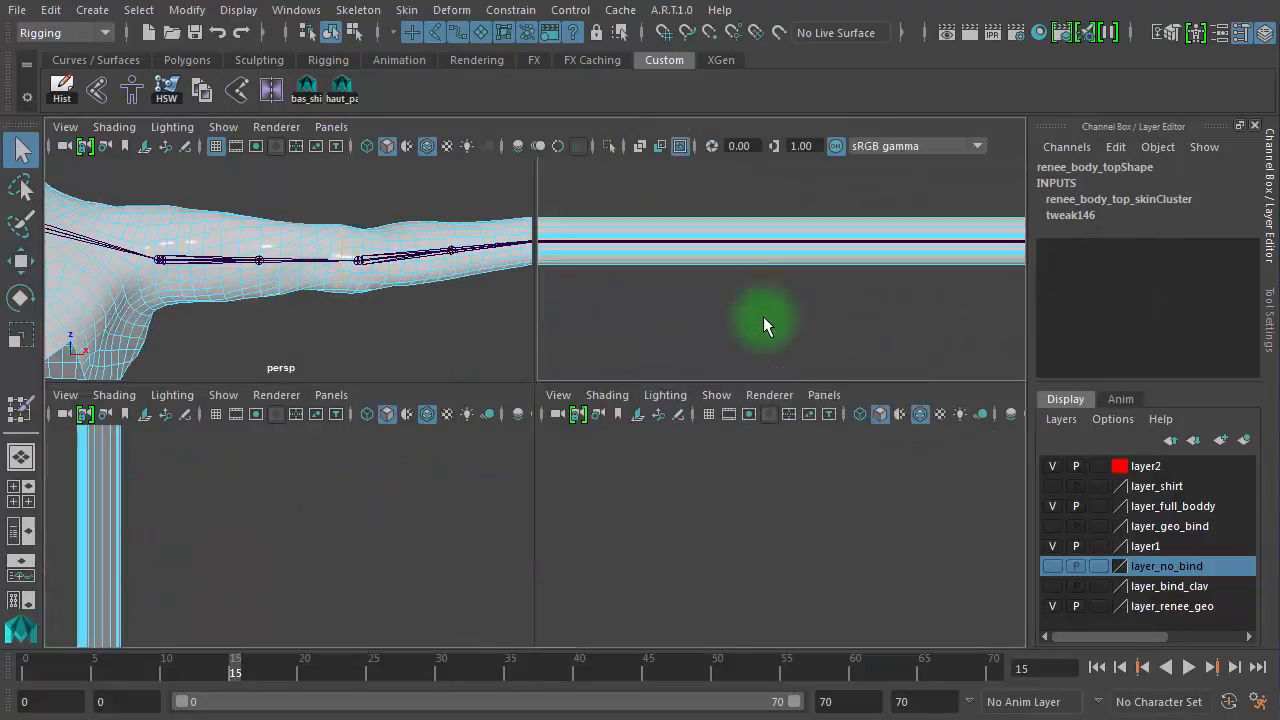
alt+drag(557, 429, 822, 495)
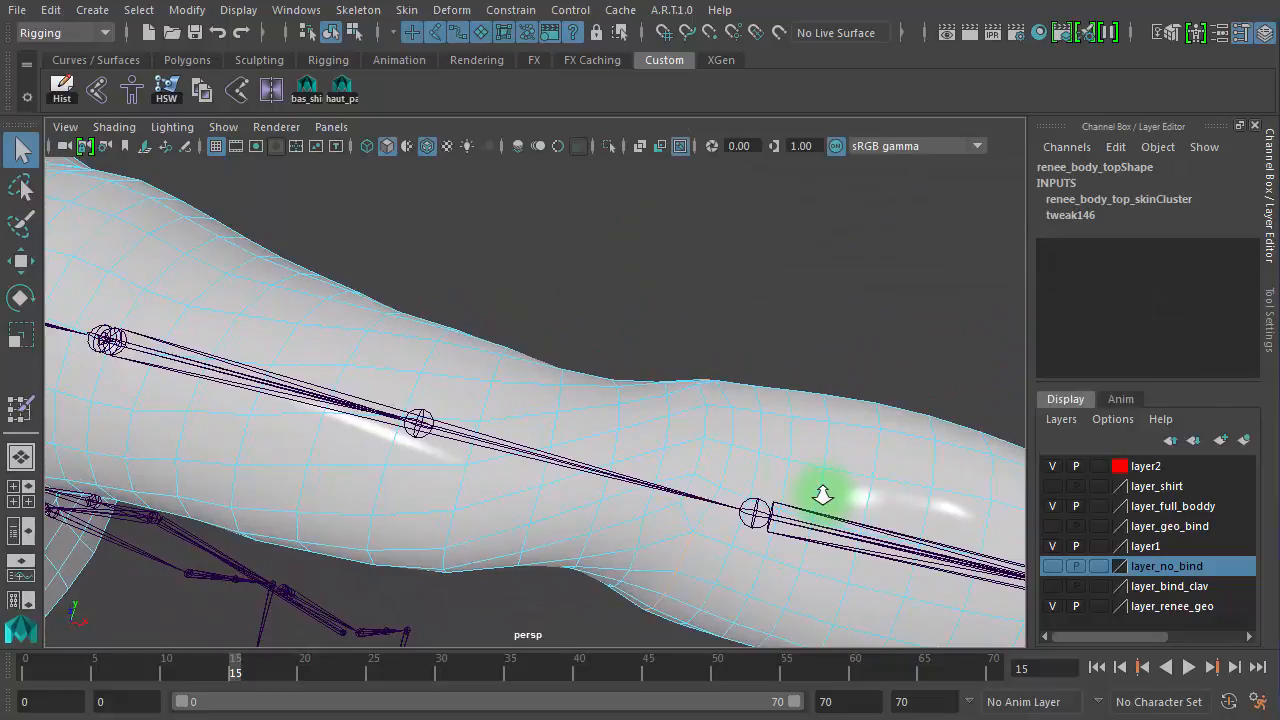
click(680, 146)
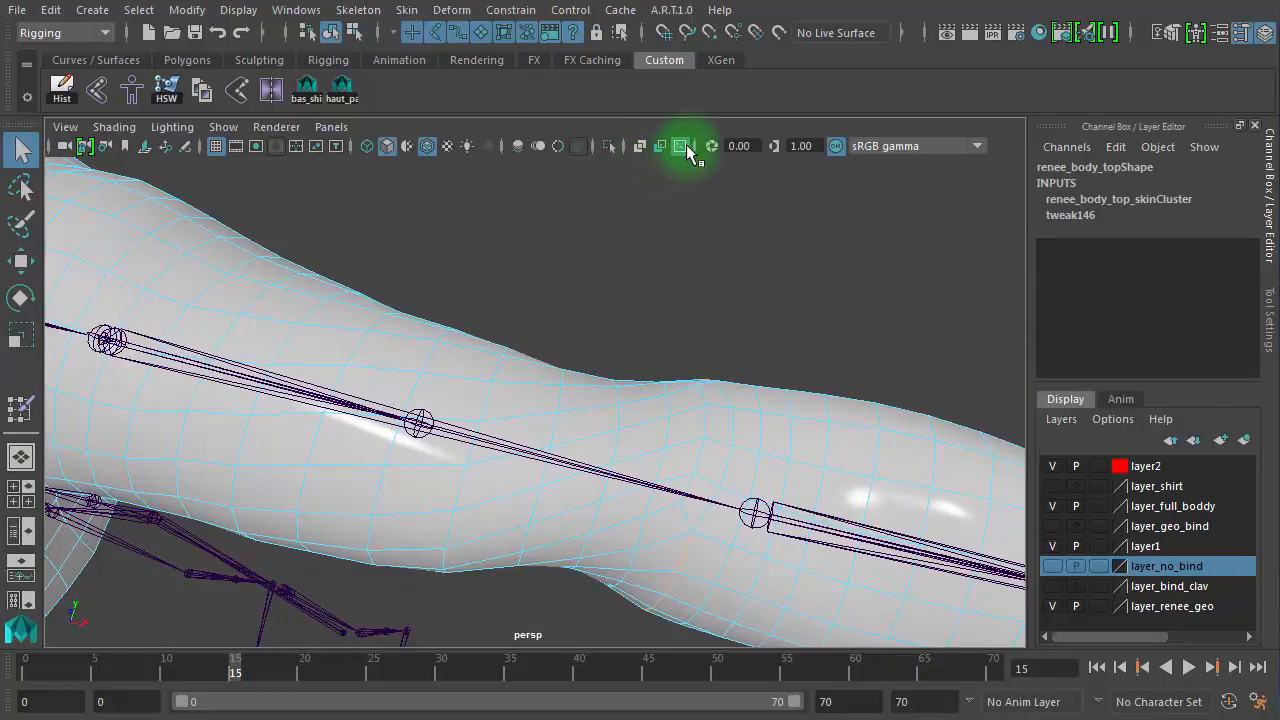
Hammer the skin weights of the edge loops at the left elbow and of the adjacent loop on the upper-arm side
click(685, 494)
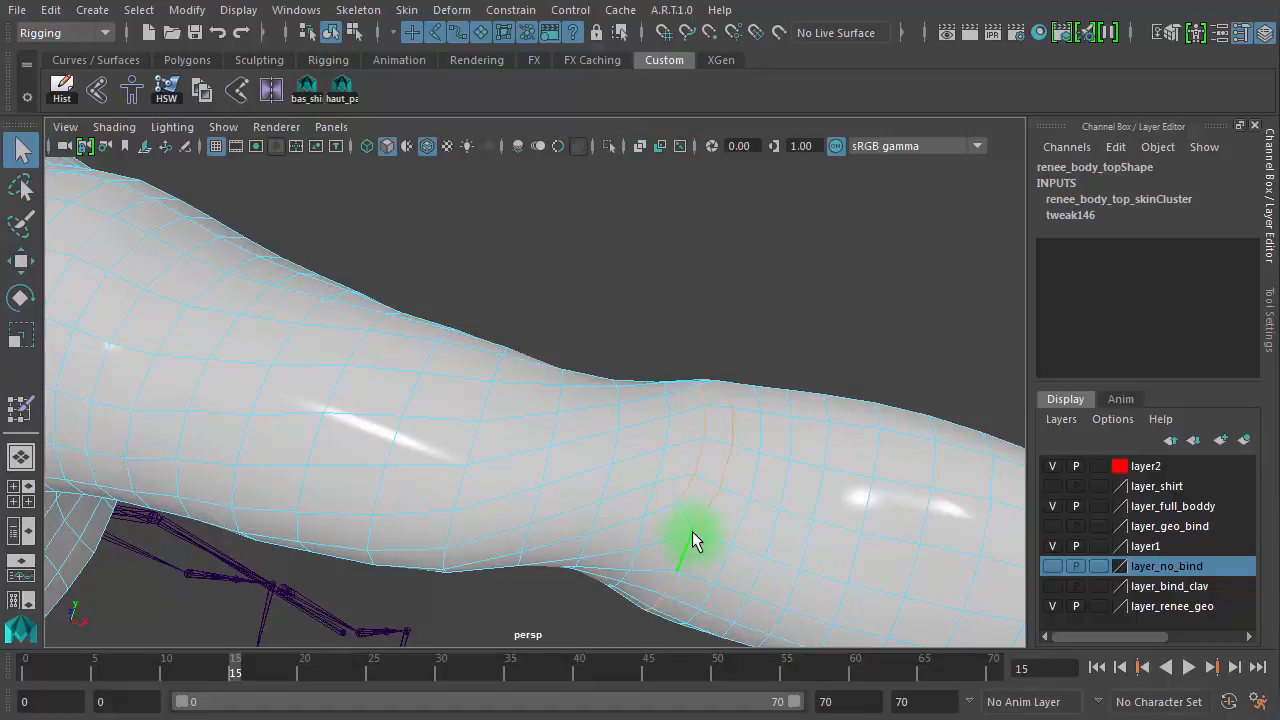
mouse_move(740, 472)
alt+mouse_down()
mouse_move(746, 651)
mouse_move(726, 487)
mouse_move(726, 400)
mouse_move(737, 371)
mouse_move(743, 383)
mouse_move(700, 323)
mouse_move(686, 366)
mouse_move(660, 364)
mouse_move(652, 462)
alt+mouse_up()
click(165, 88)
click(686, 380)
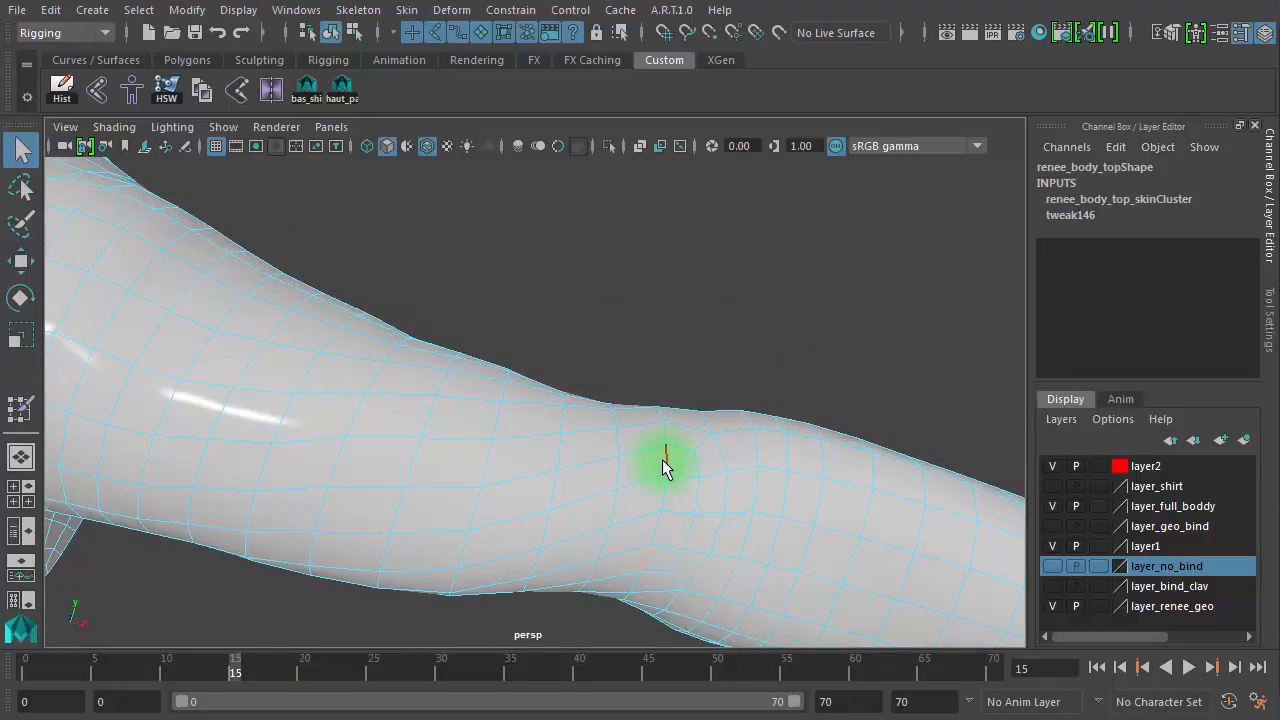
alt+drag(549, 295, 580, 175)
click(166, 95)
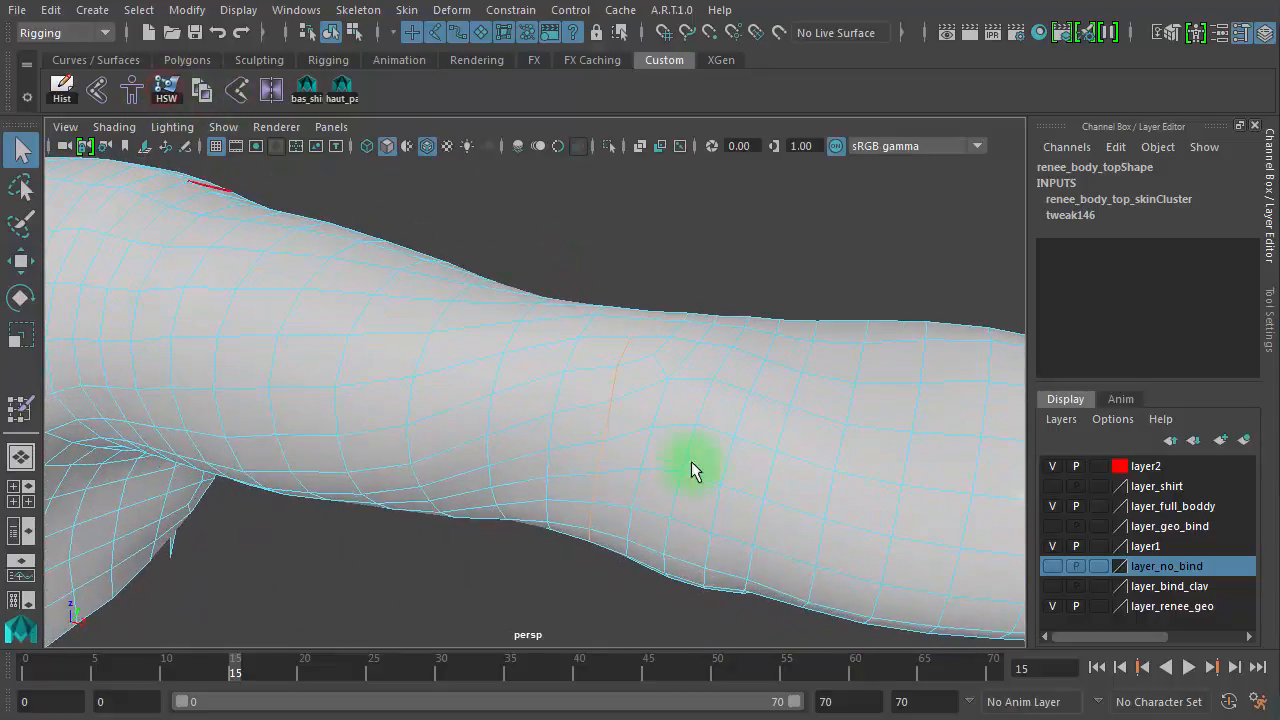
Play the twist animation in the perspective view to check the smoothed elbow deformation
alt+drag(769, 494, 794, 457)
mouse_move(743, 449)
alt+middle_down()
mouse_move(691, 437)
mouse_move(458, 657)
alt+middle_up()
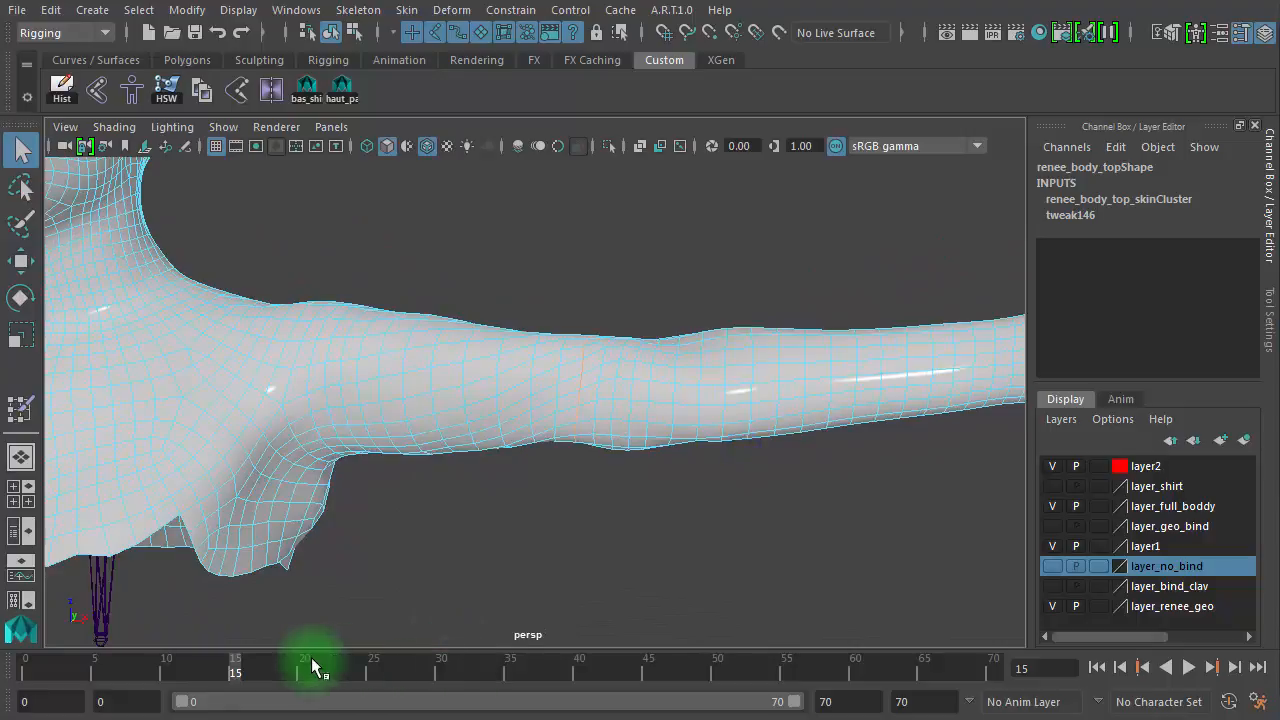
key(alt+v)
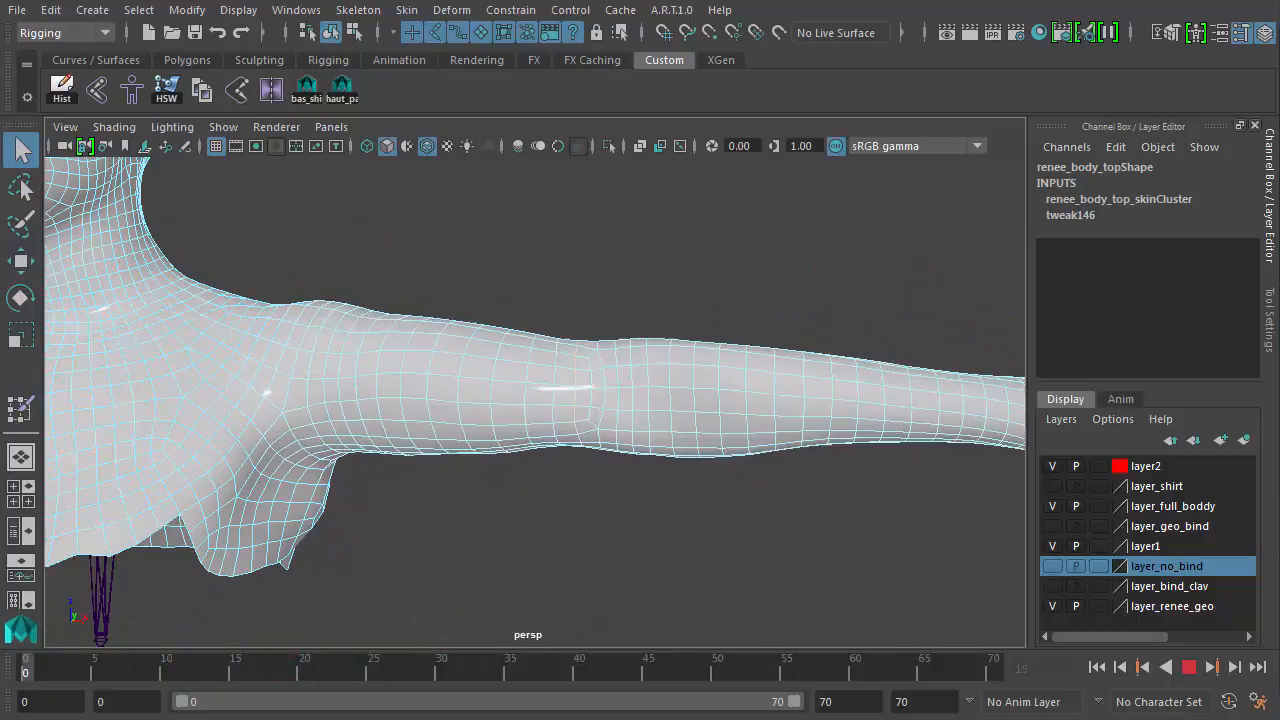
click(249, 666)
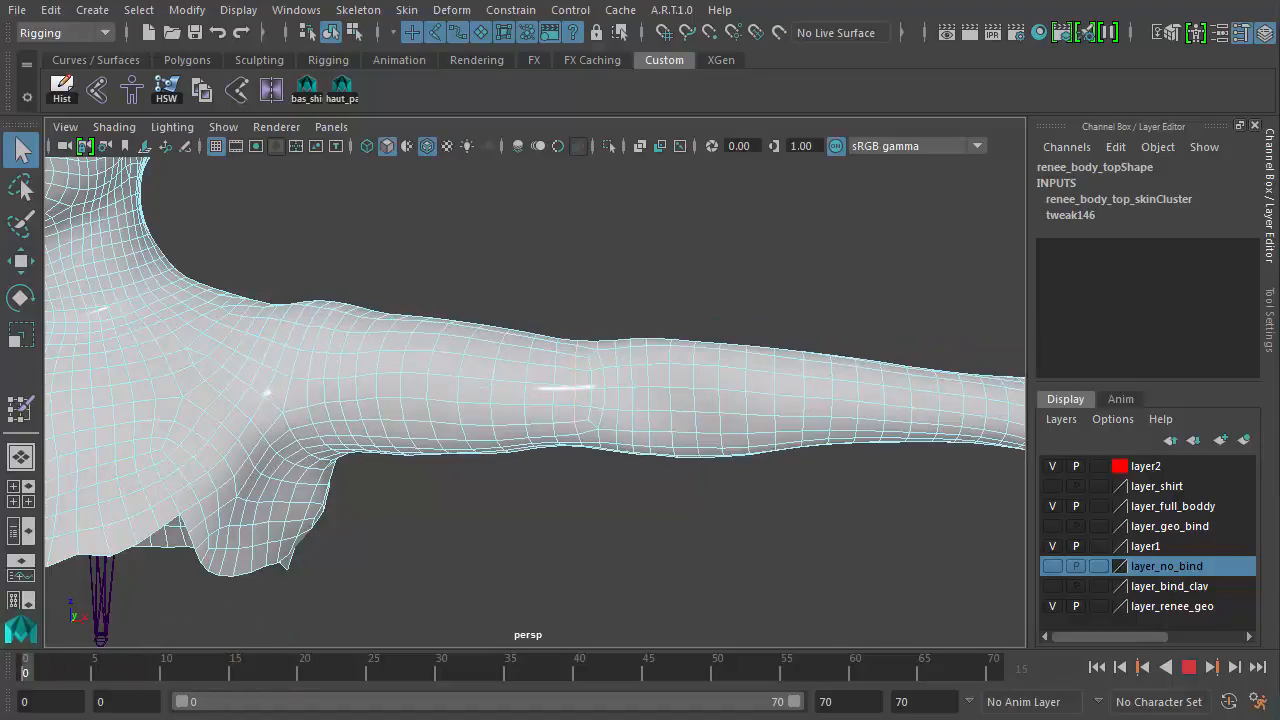